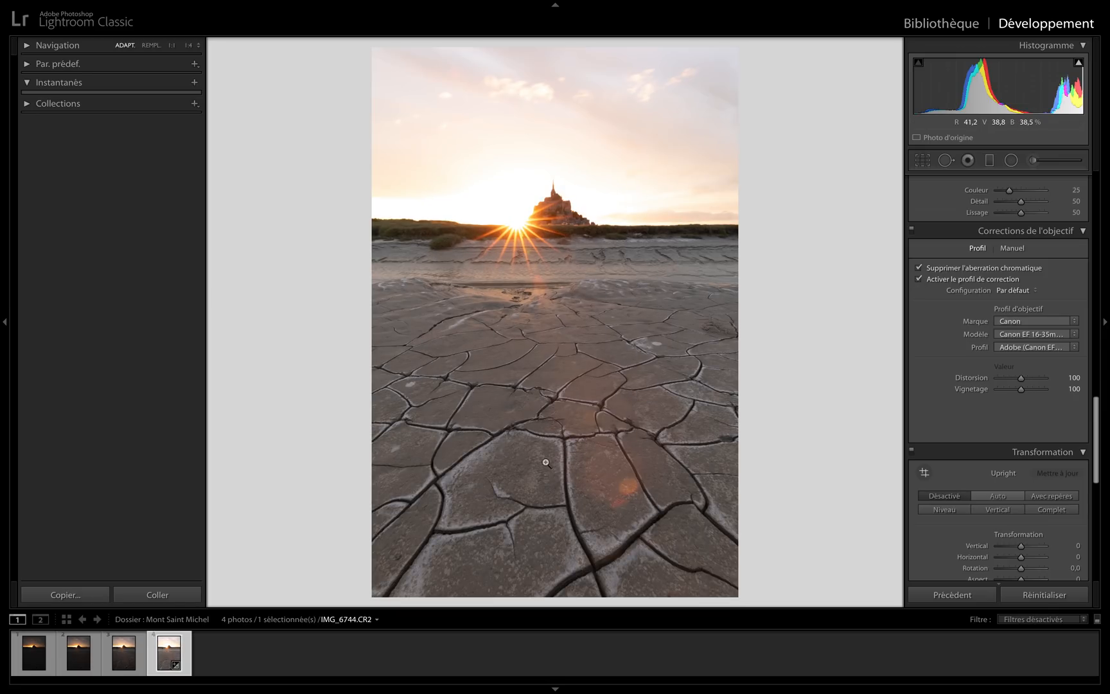
Step: Synchronize the develop settings of IMG_6744.CR2 across all four photos with the preselected parameters
shift+click(29, 654)
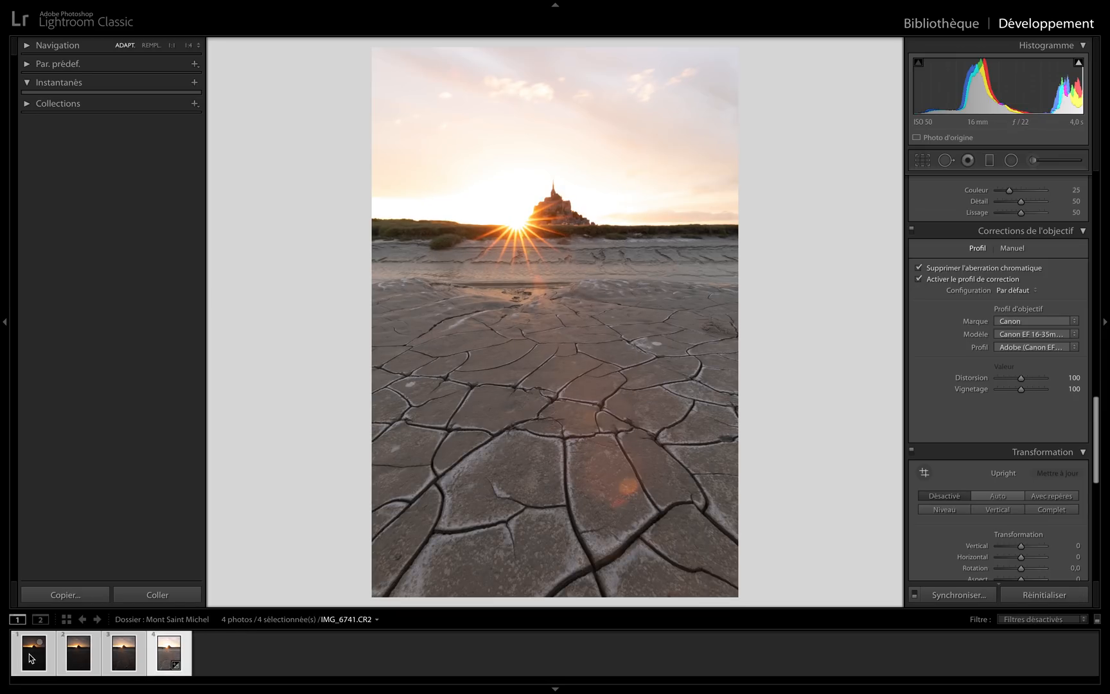
click(949, 595)
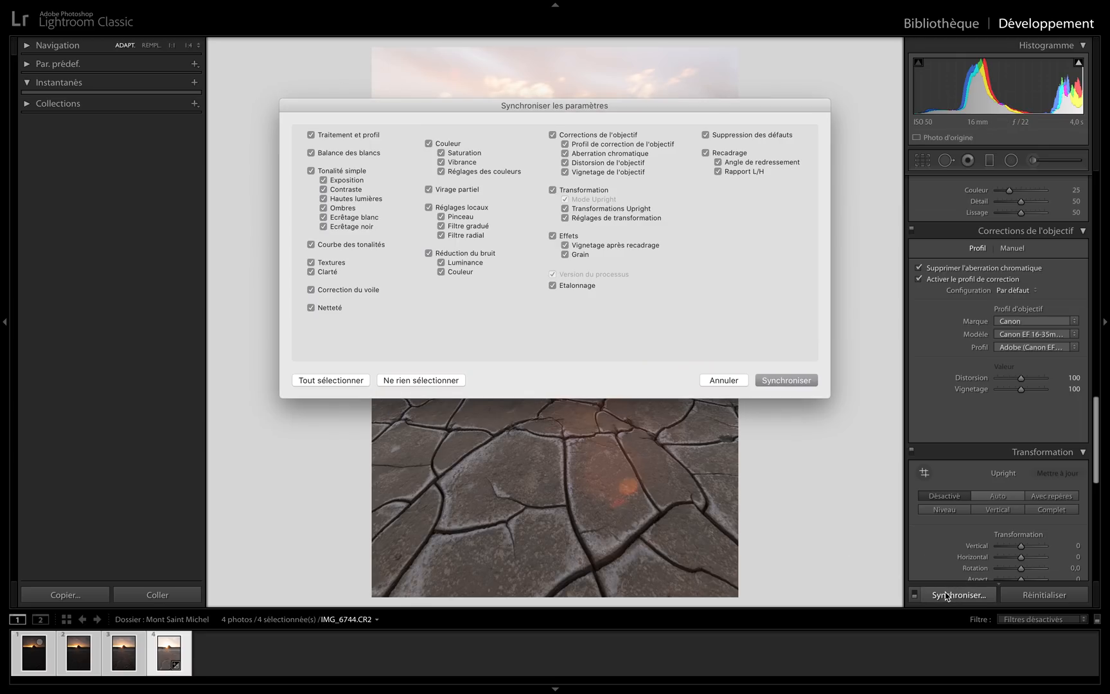
click(785, 382)
Step: Open the four selected photos as layers in a single Photoshop document
right_click(172, 653)
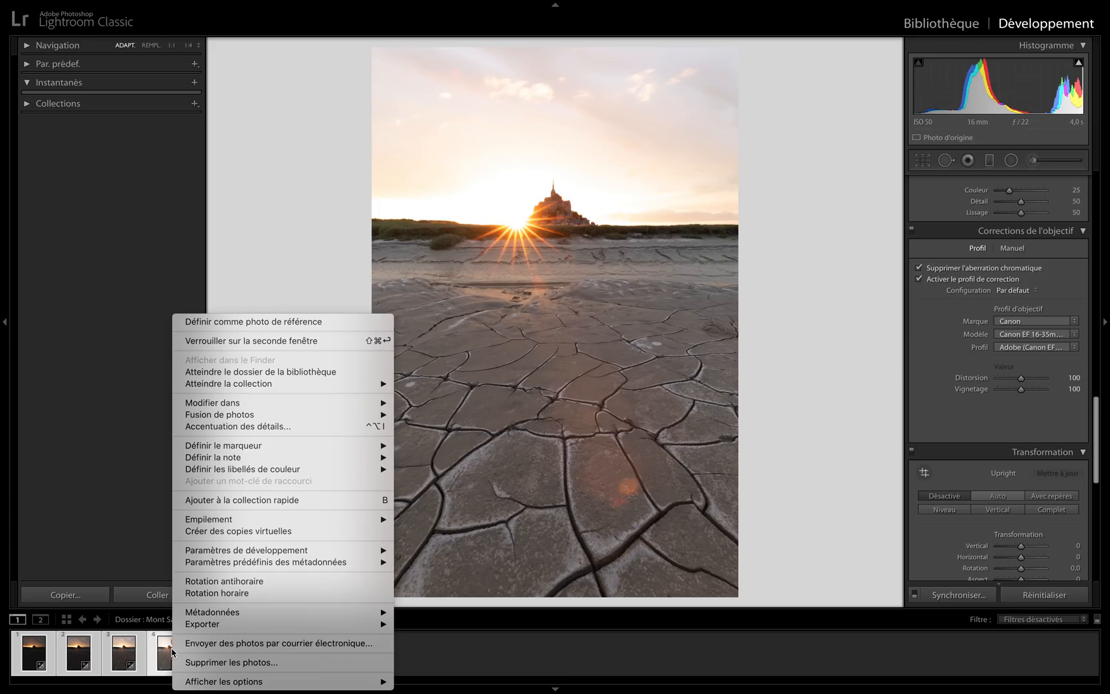
mouse_move(270, 403)
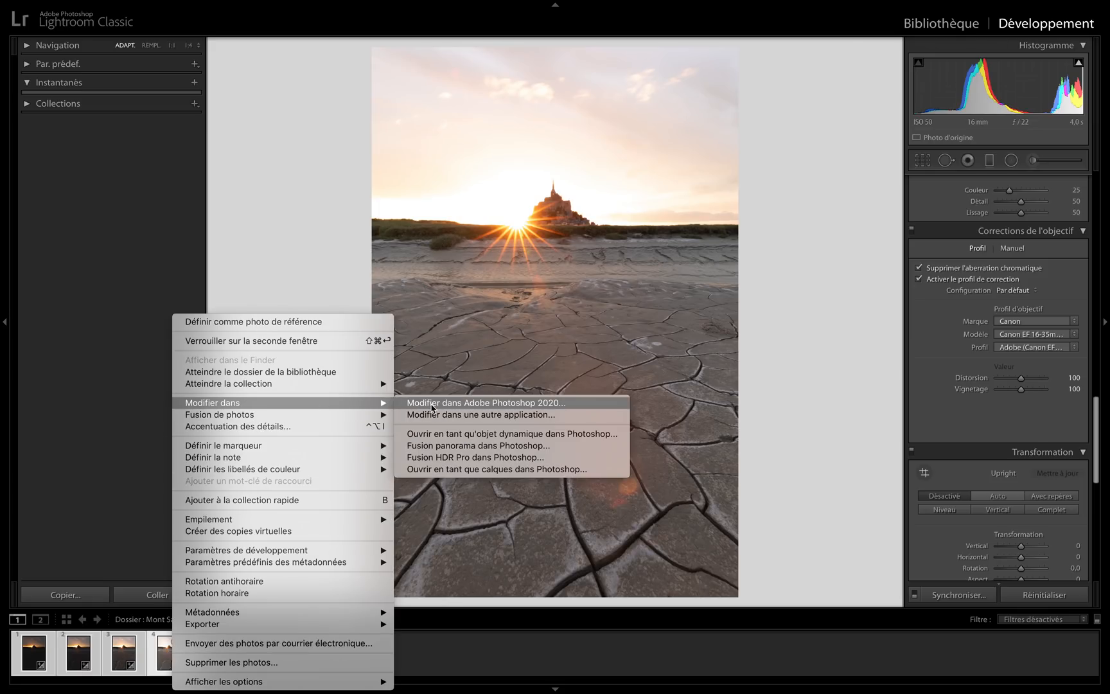
click(417, 471)
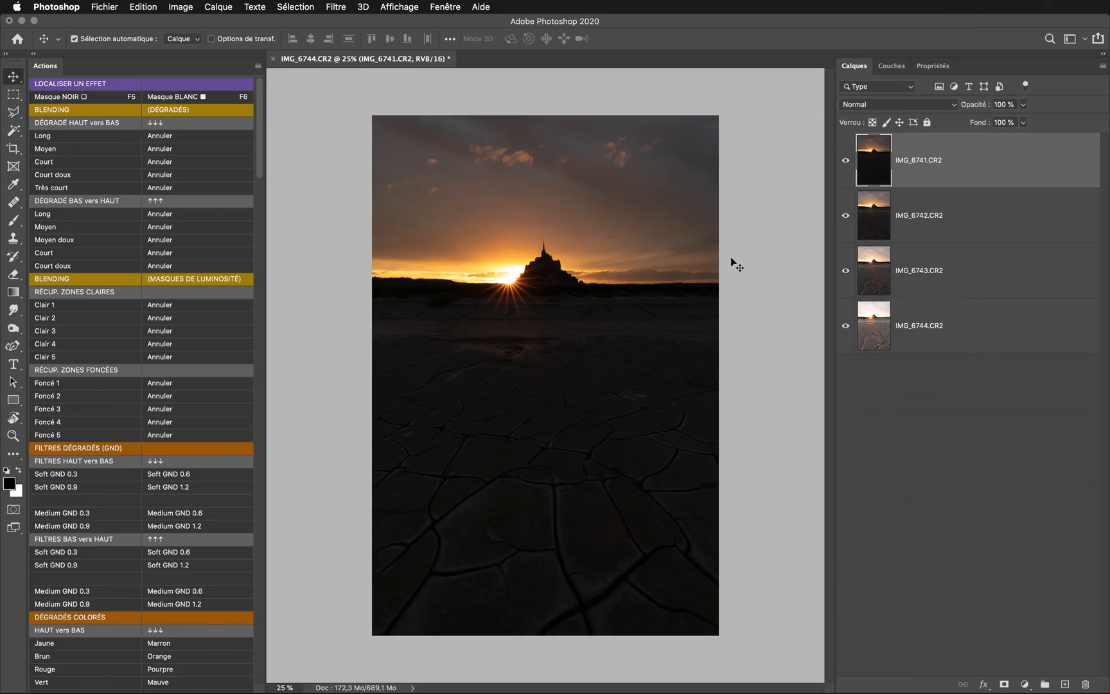
Step: Compare the four exposures by showing and hiding their layers, leaving IMG_6741.CR2 and IMG_6742.CR2 hidden with IMG_6742.CR2 selected
click(842, 164)
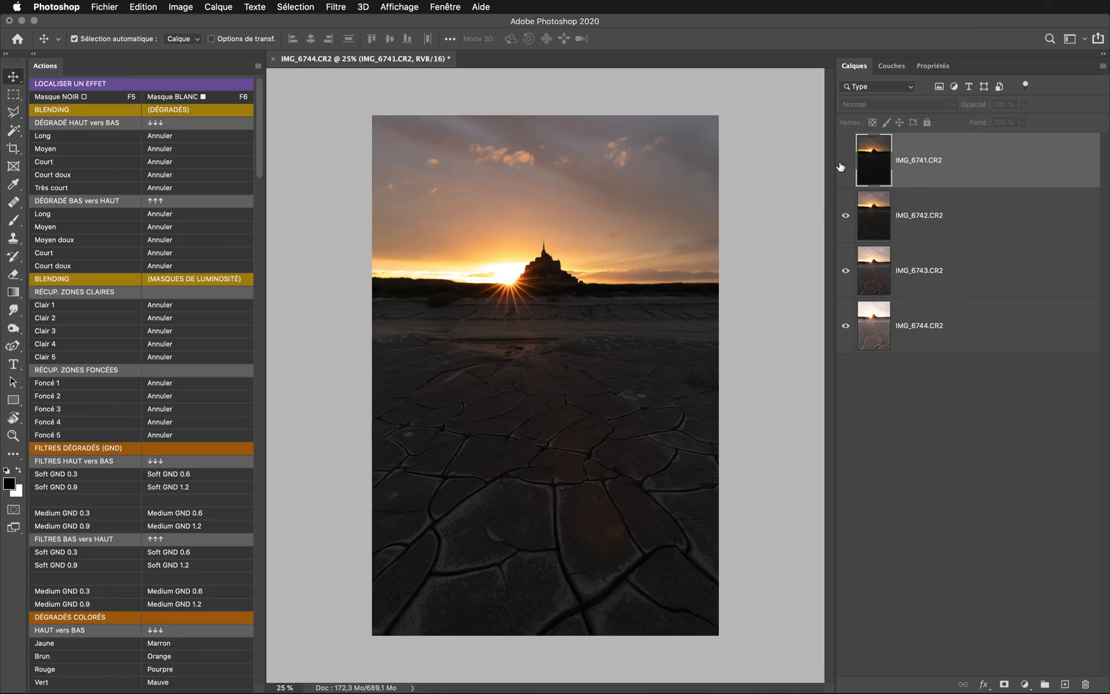
click(840, 217)
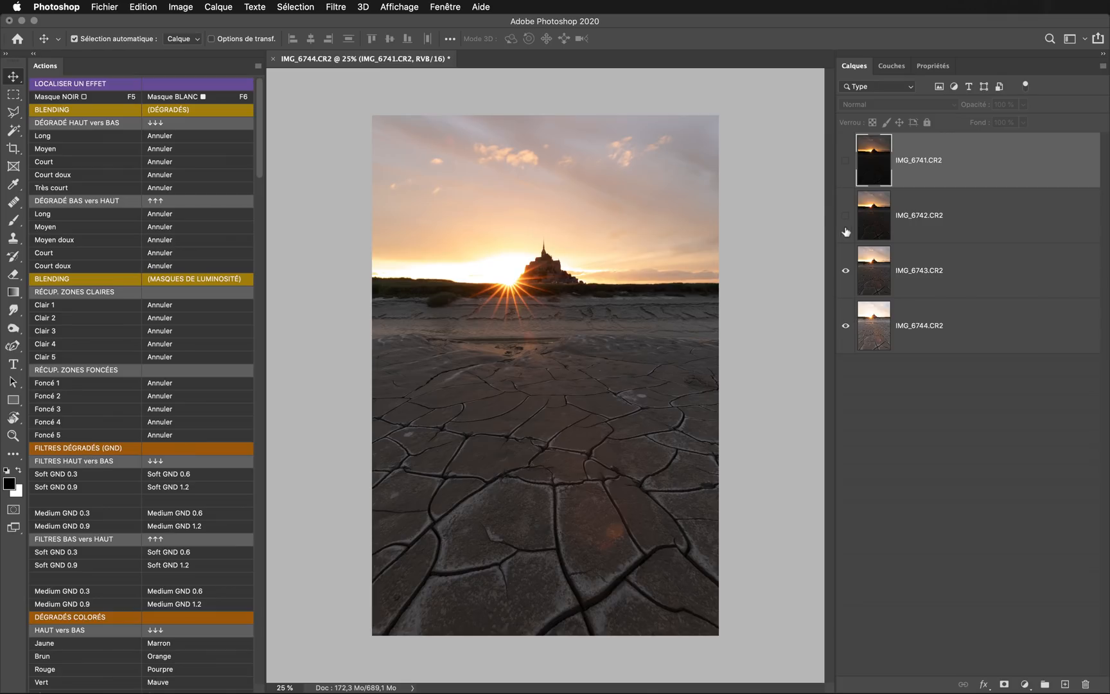
click(845, 276)
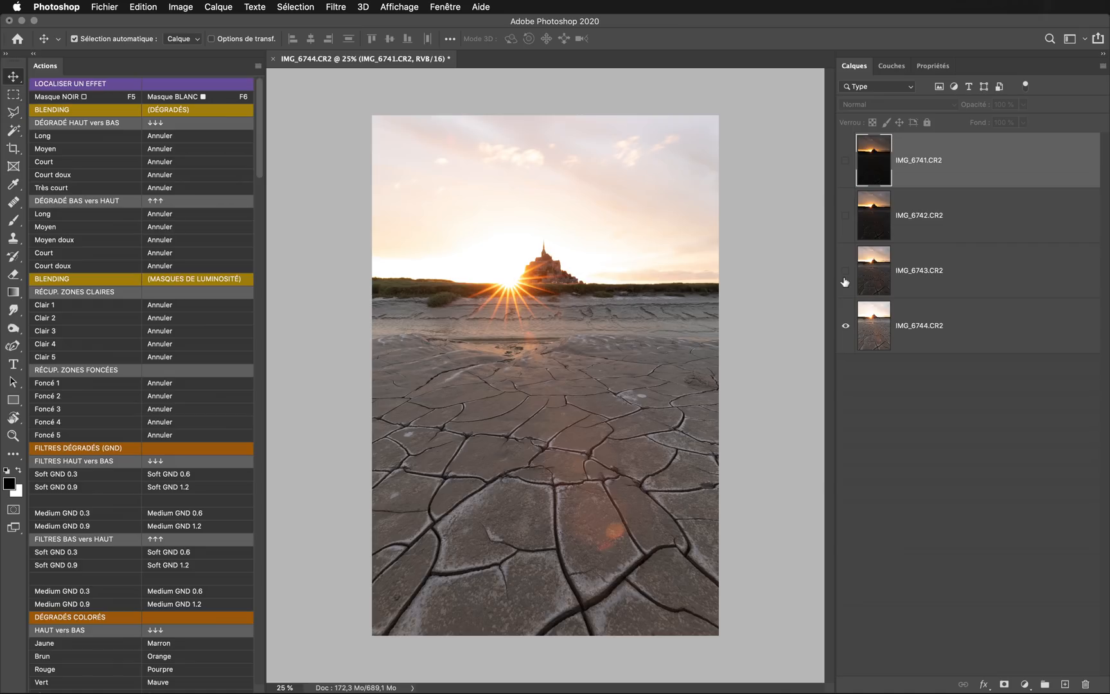
click(846, 272)
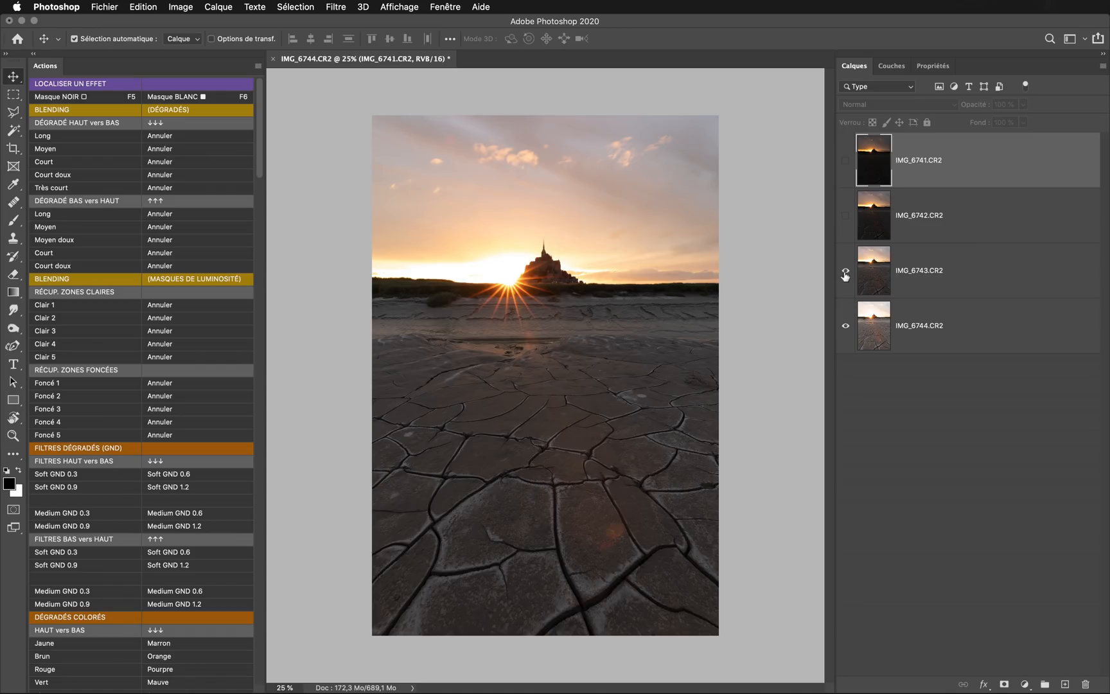
click(845, 216)
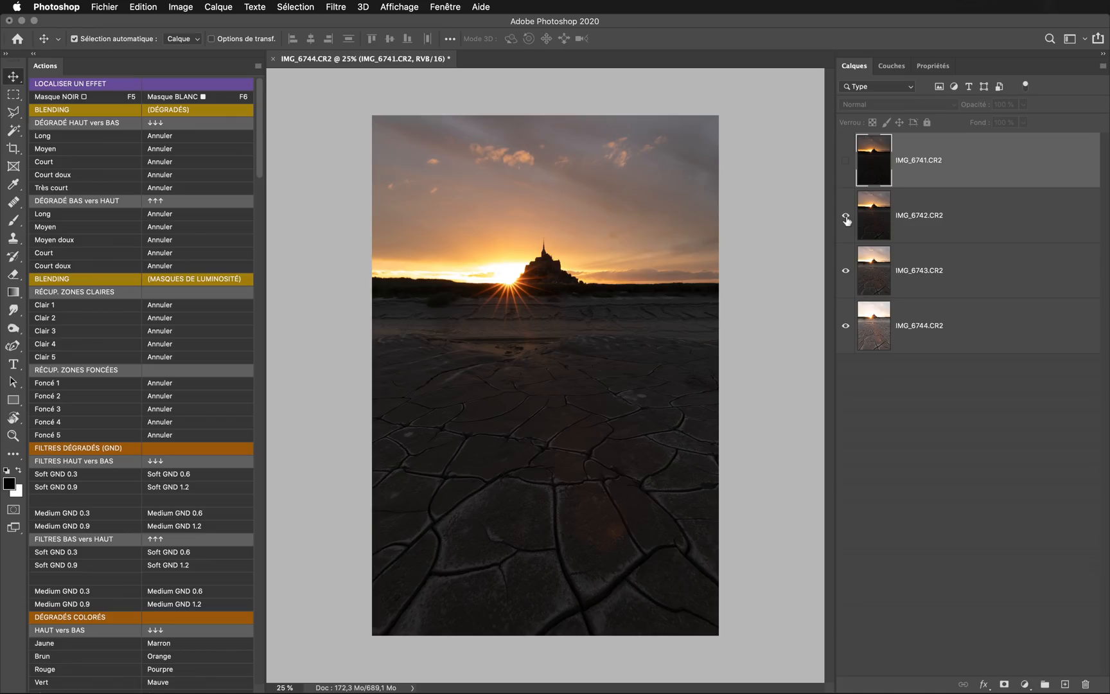
click(845, 216)
click(846, 219)
click(923, 225)
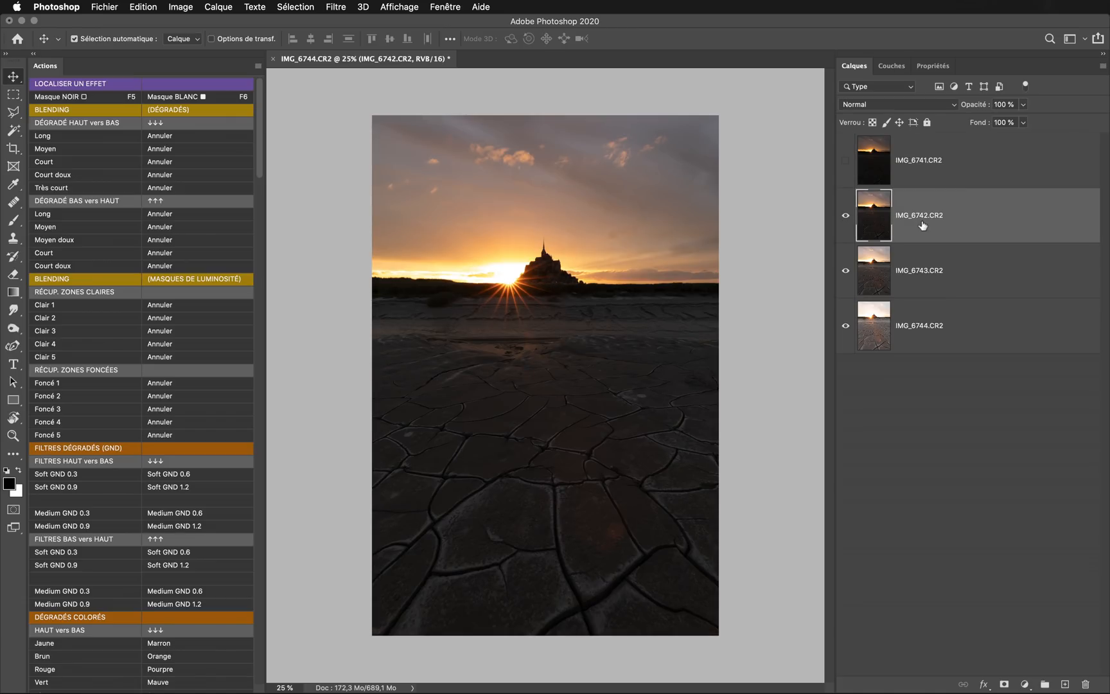
click(845, 217)
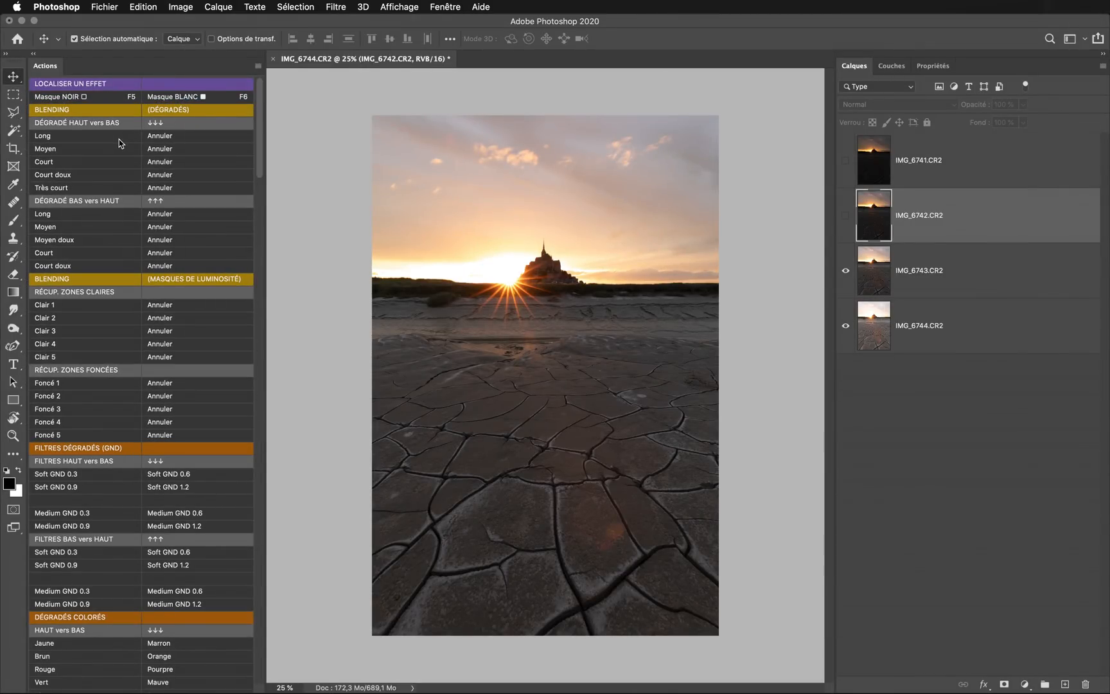
Step: Try the Long top-to-bottom gradient blend on IMG_6742.CR2, compare it shown and hidden, and cancel it
click(120, 136)
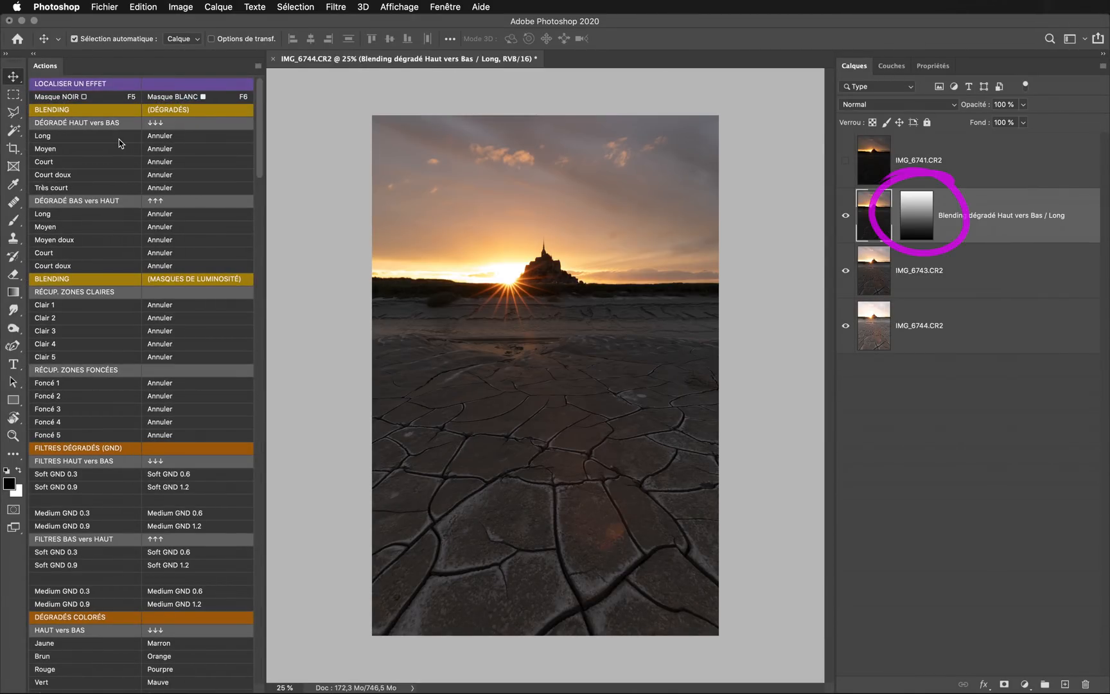
click(846, 218)
click(846, 219)
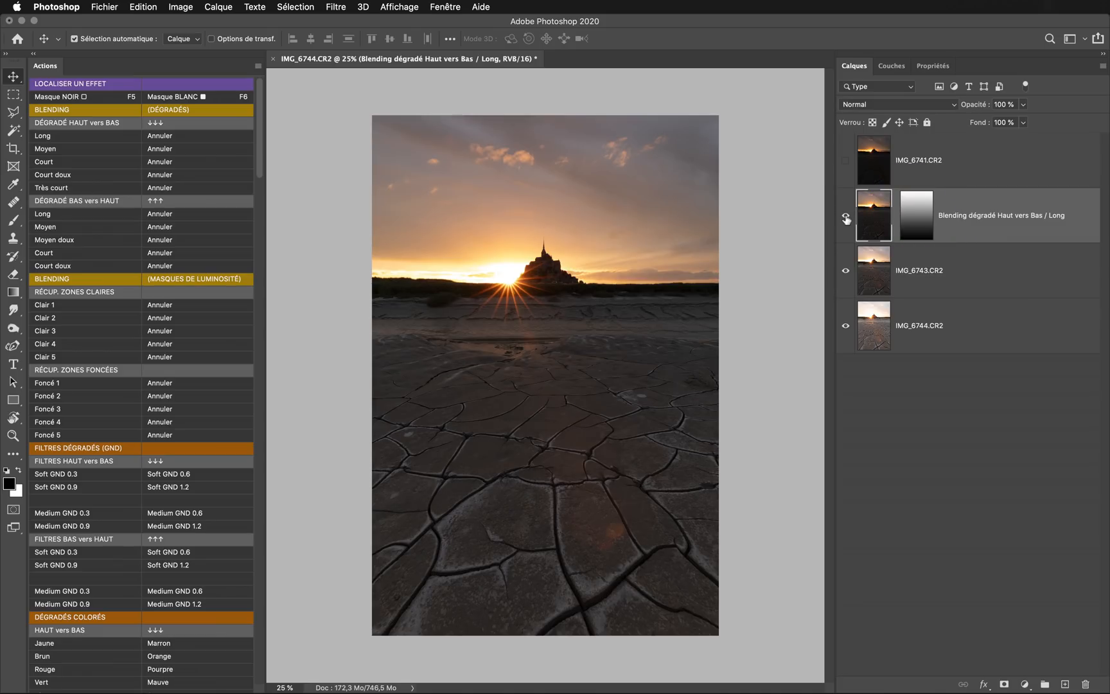
click(846, 219)
click(847, 219)
click(846, 218)
click(846, 218)
click(200, 141)
Step: Try the Moyen top-to-bottom gradient blend on IMG_6742.CR2 and cancel it
click(90, 151)
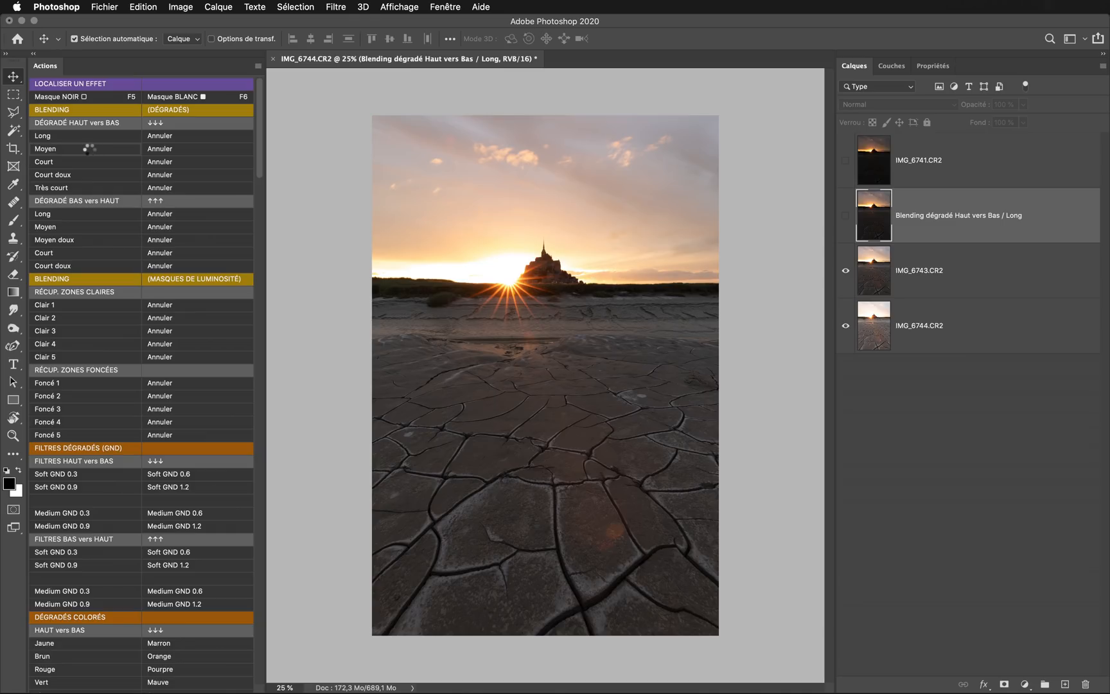
click(156, 153)
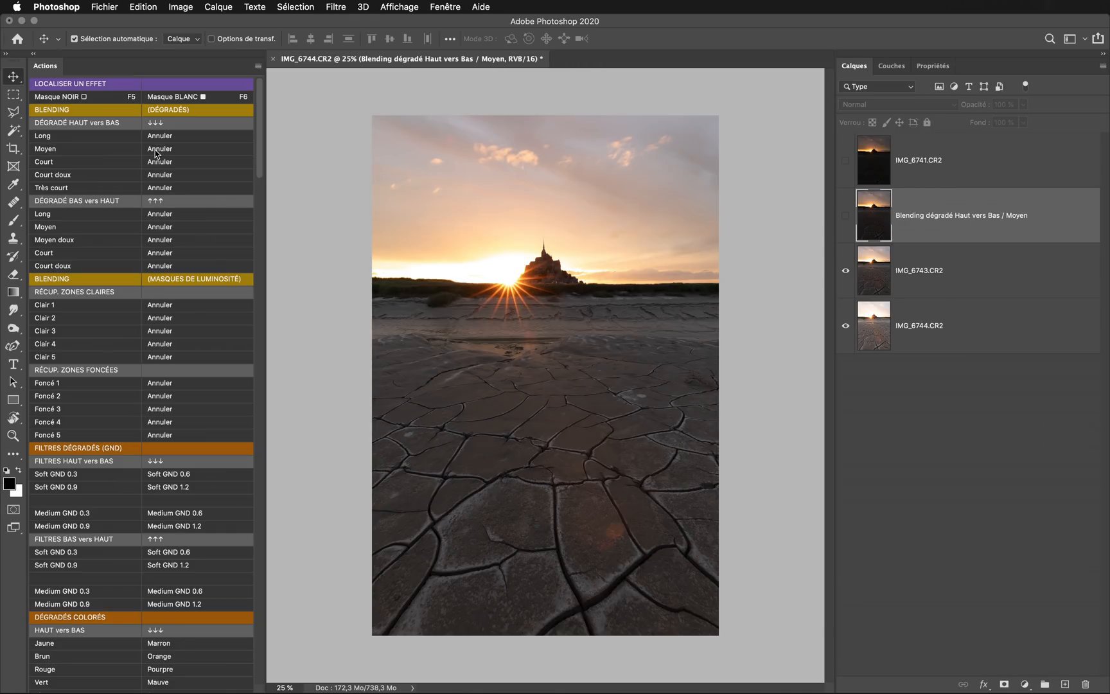
click(126, 151)
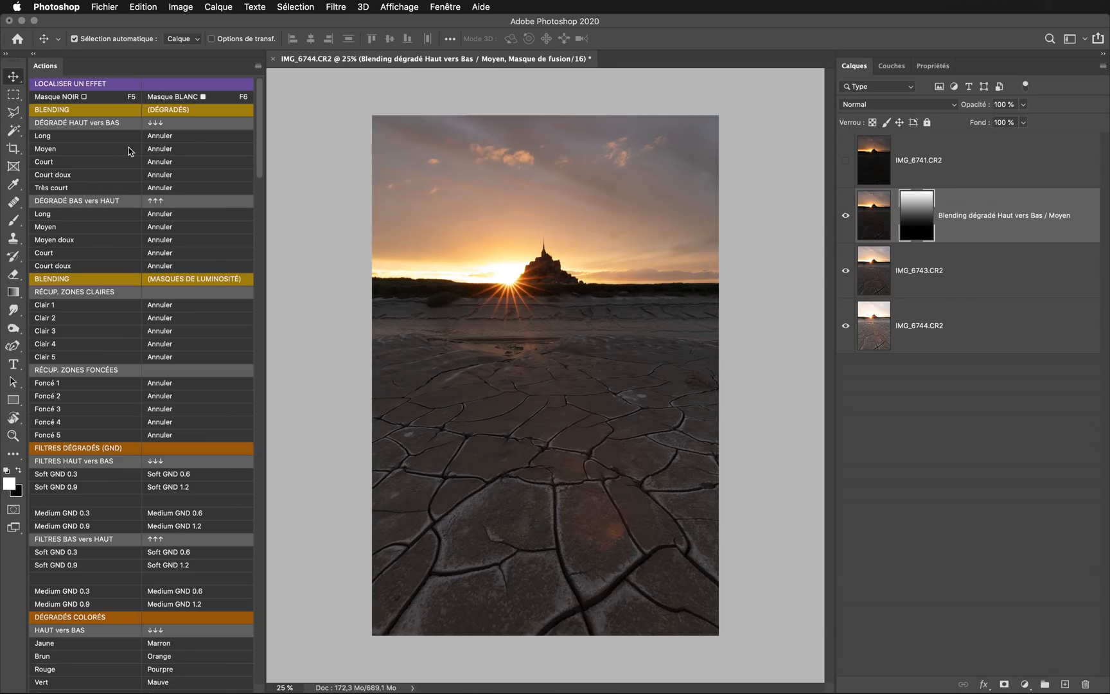
click(161, 152)
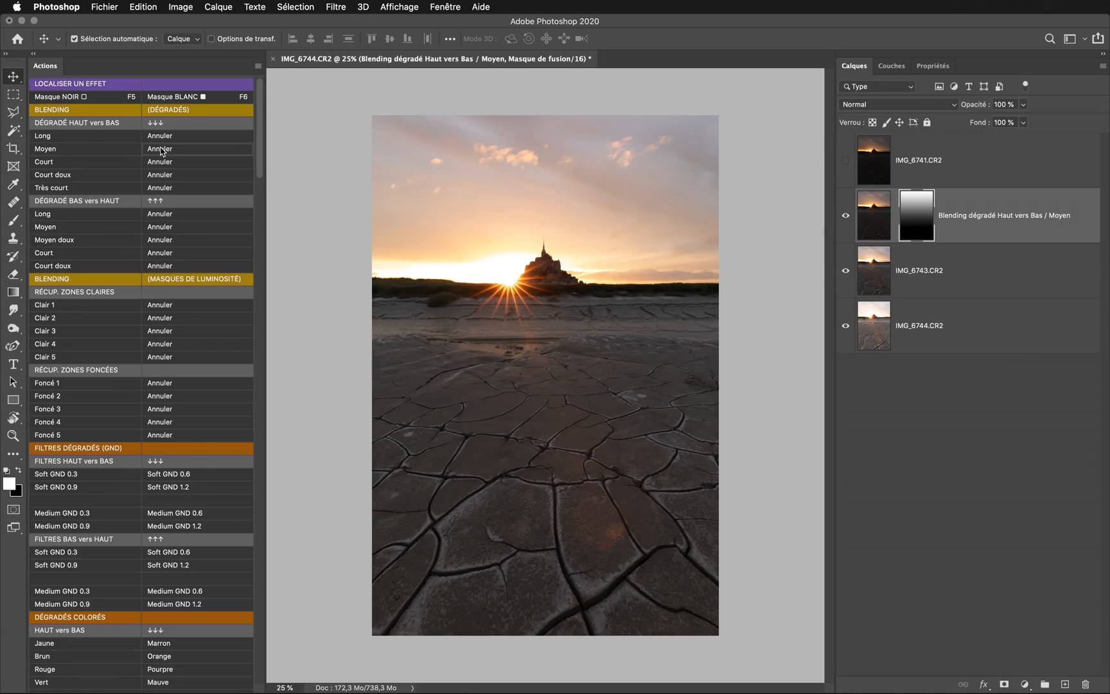
Step: Apply the Court top-to-bottom gradient blend to IMG_6742.CR2 and compare the image with the layer shown and hidden
click(116, 161)
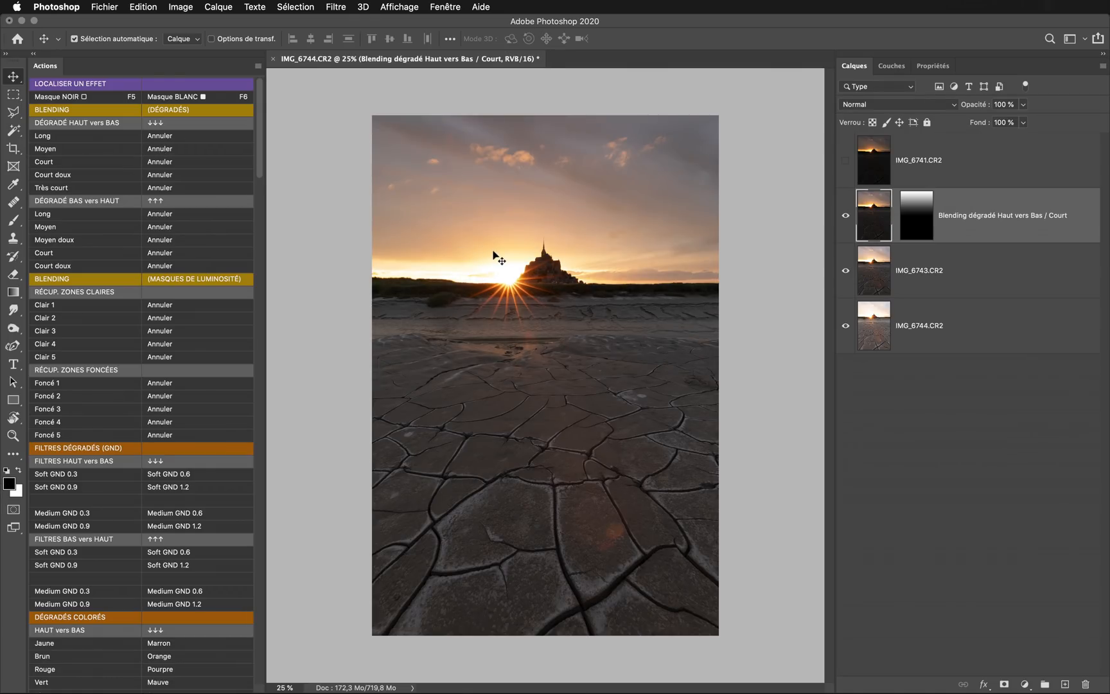
click(844, 216)
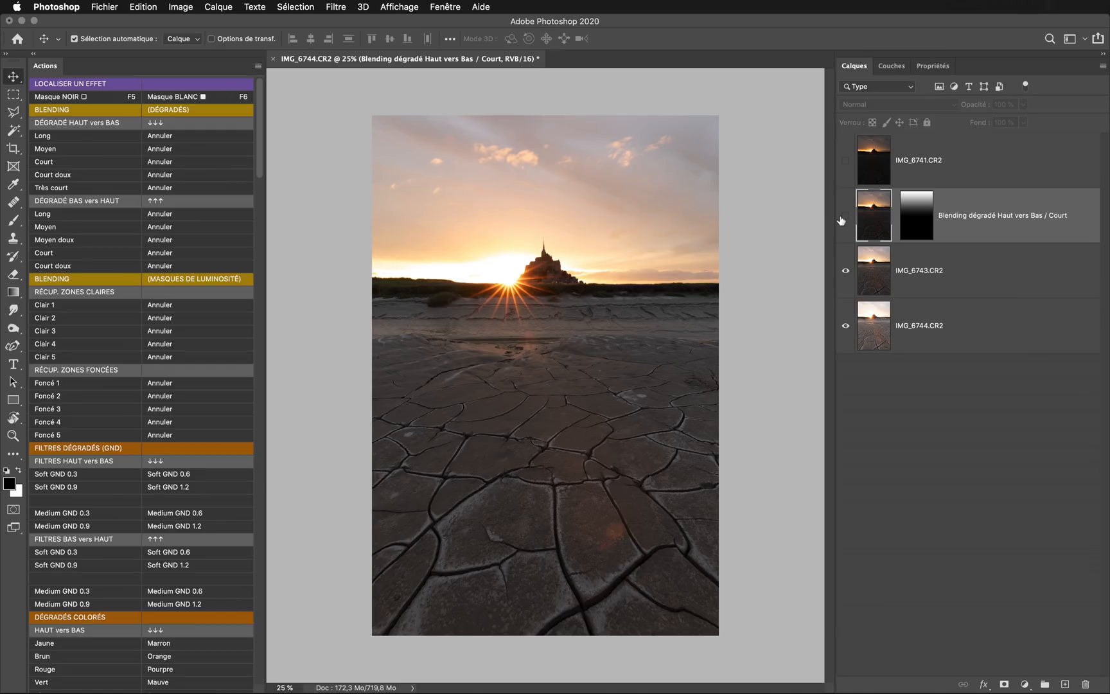
click(844, 217)
click(844, 217)
click(843, 217)
click(843, 218)
click(843, 217)
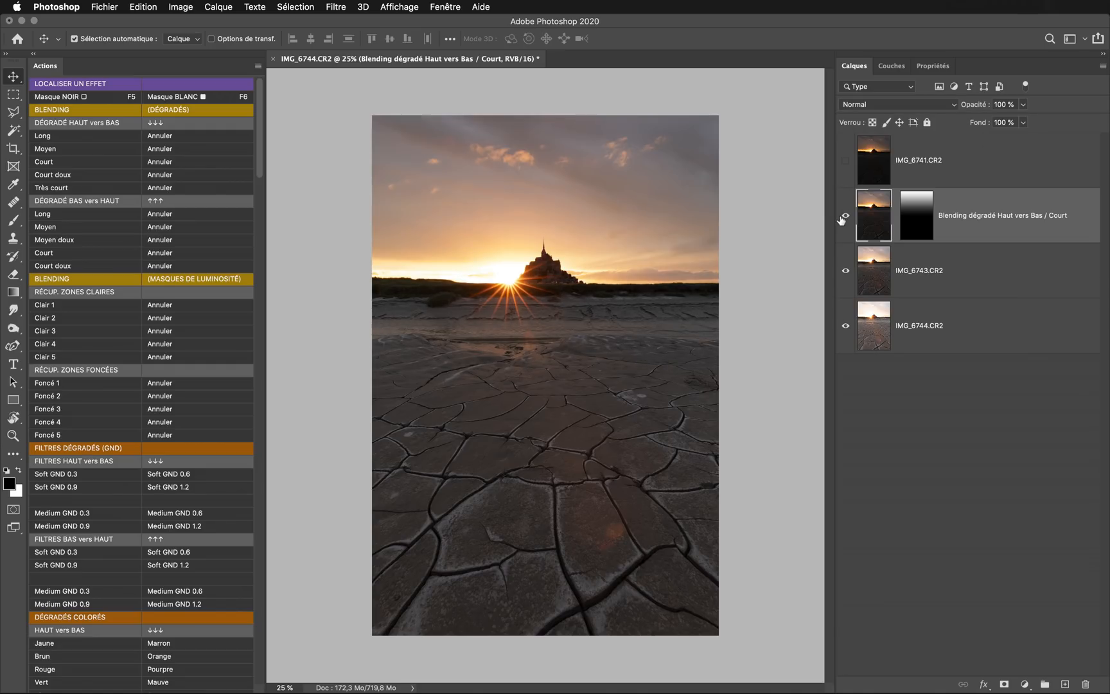
Step: Compare the blended image with and without the darkest exposure, IMG_6741.CR2, and leave that layer hidden
click(845, 161)
click(846, 162)
click(845, 162)
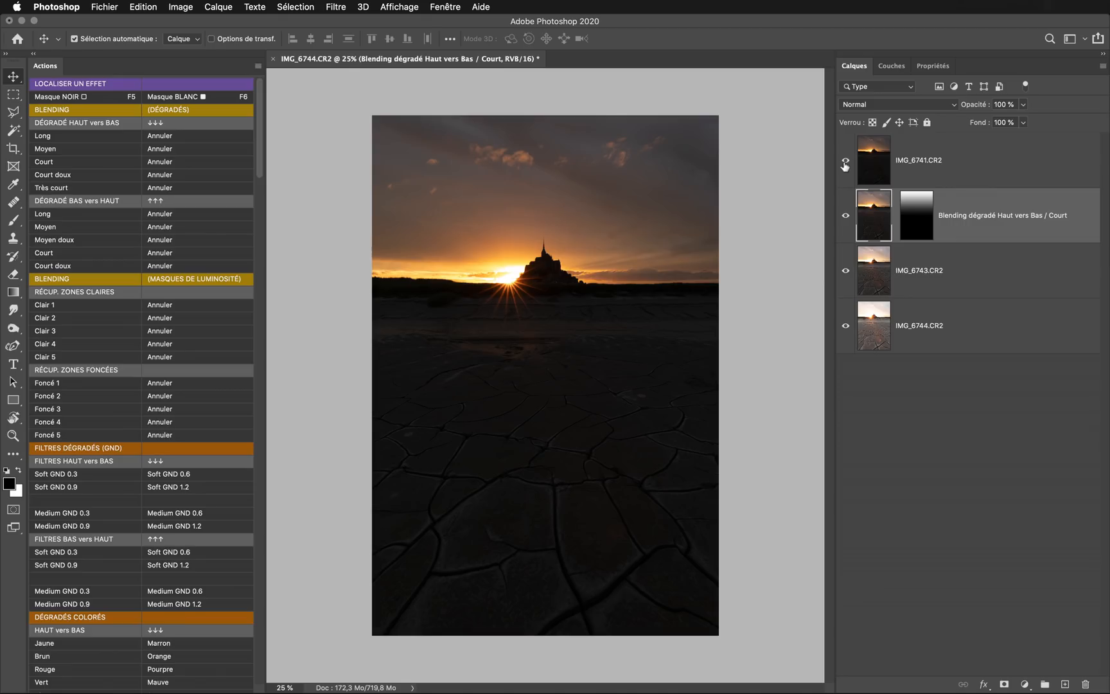
click(845, 162)
click(845, 163)
click(845, 163)
Step: Apply the Très court top-to-bottom gradient blend to IMG_6741.CR2 and compare the image with the layer shown and hidden
click(919, 161)
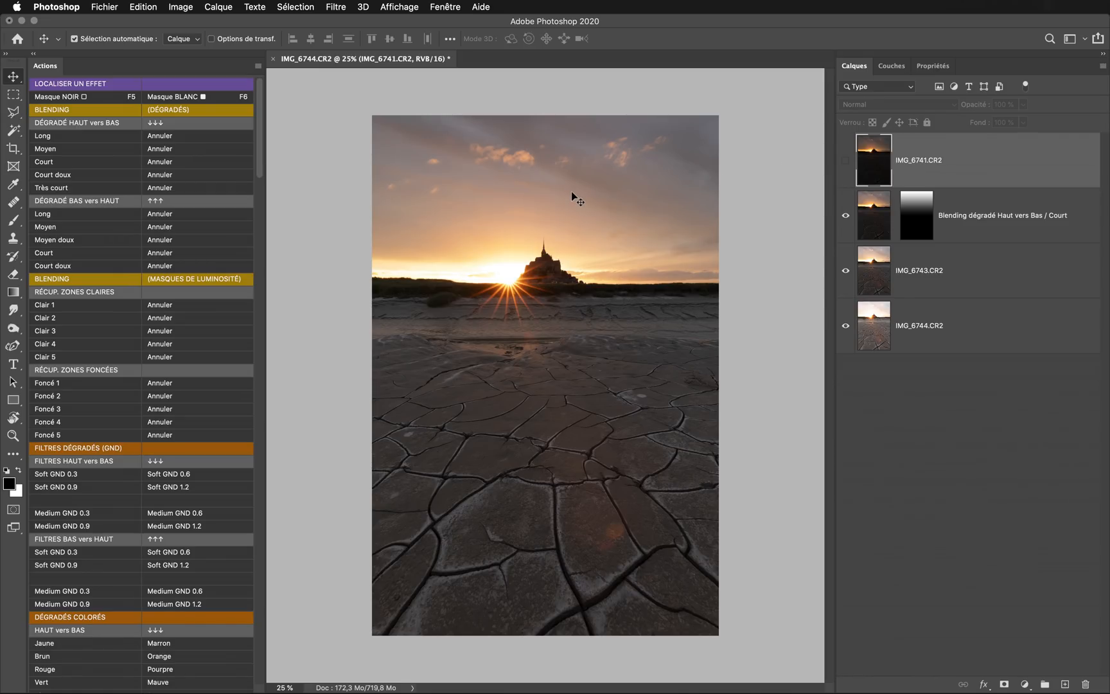
click(119, 188)
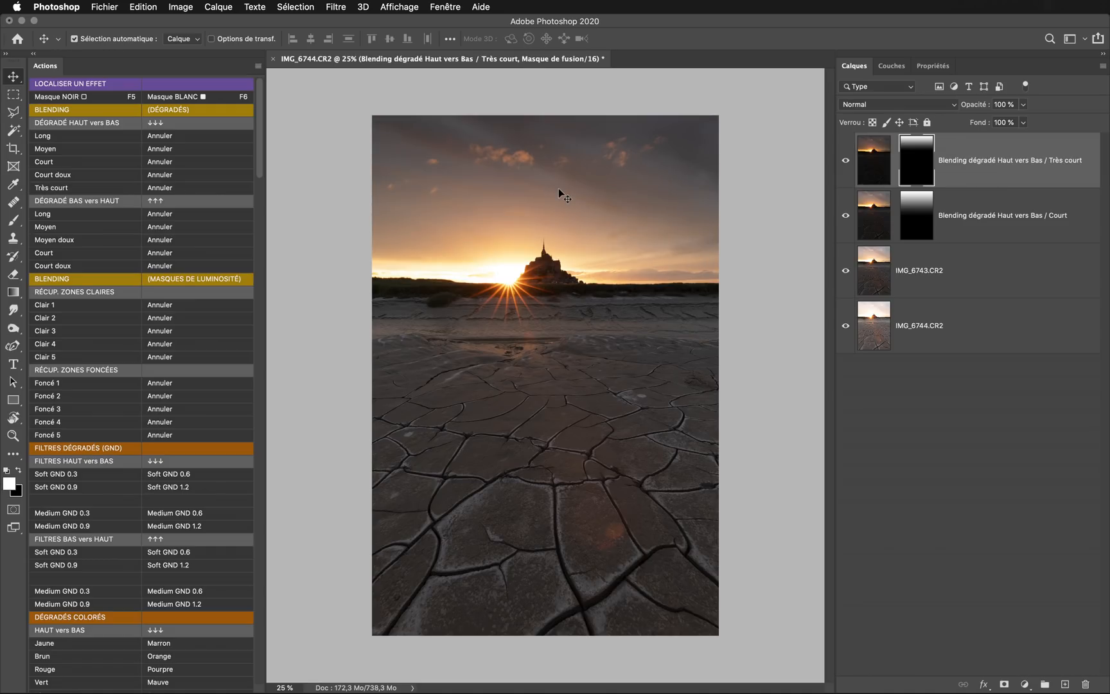
click(846, 161)
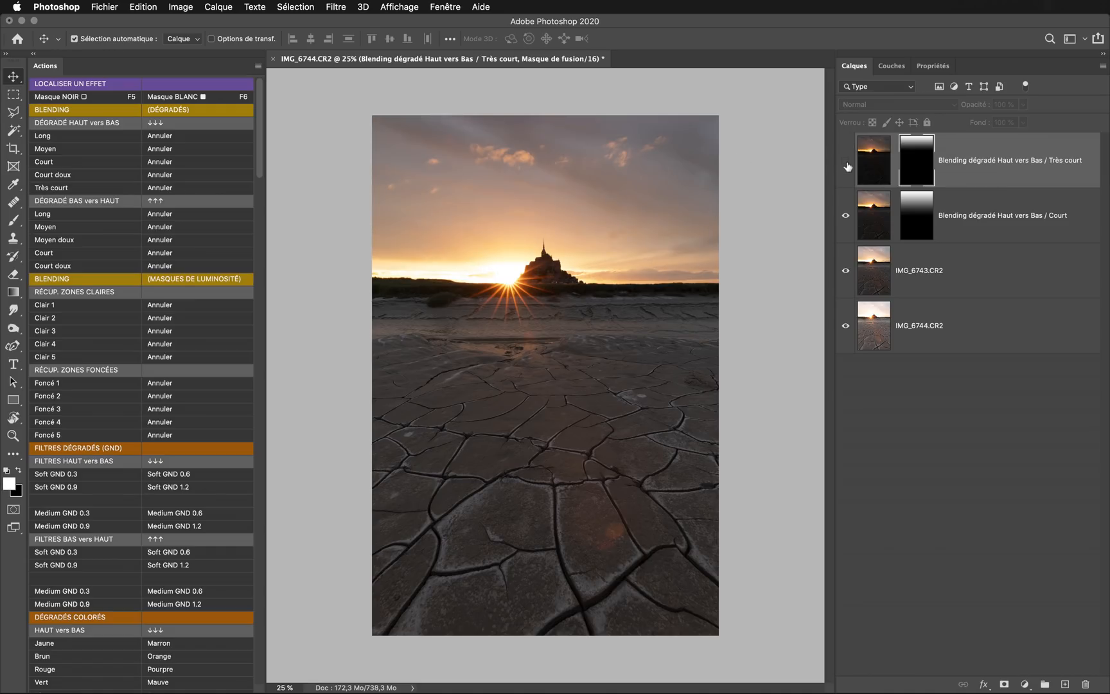
click(847, 161)
click(846, 162)
click(847, 163)
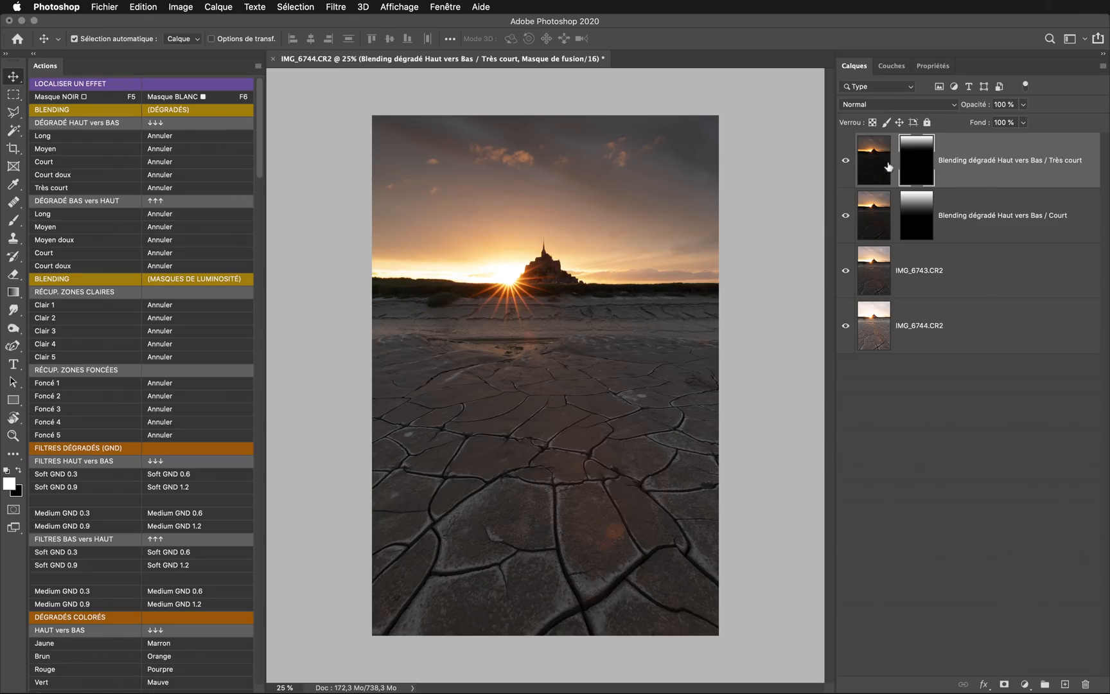
Step: Duplicate the Très court blend layer, cancel the gradient blend on the copy, and inspect the copy shown and hidden
drag(959, 174, 1066, 683)
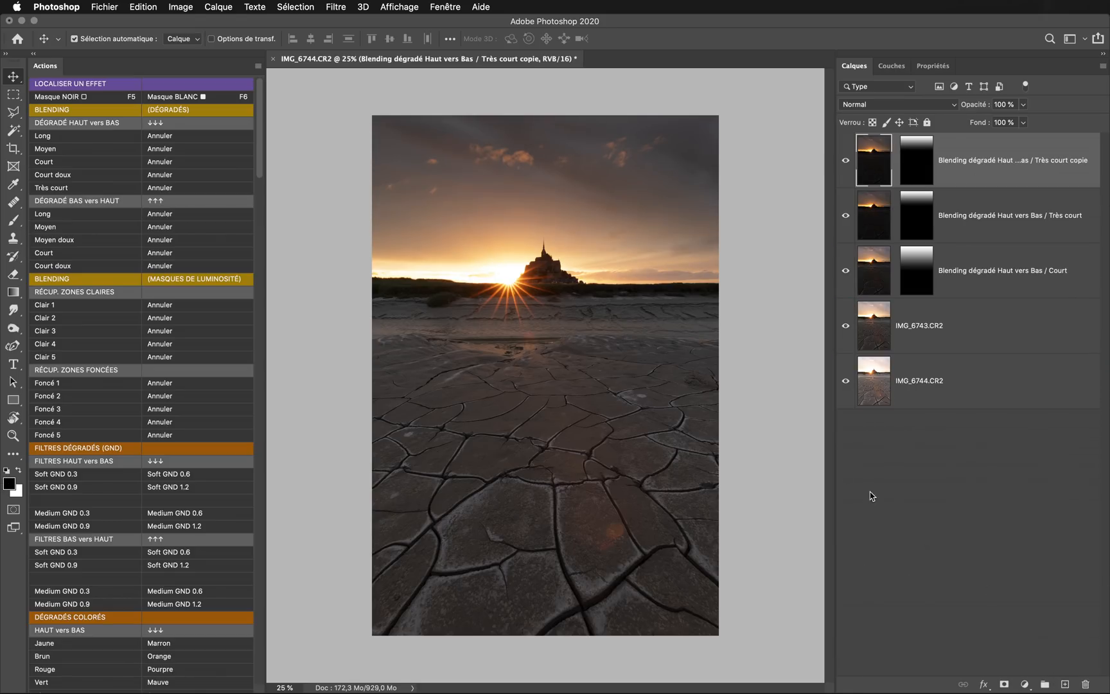
click(179, 177)
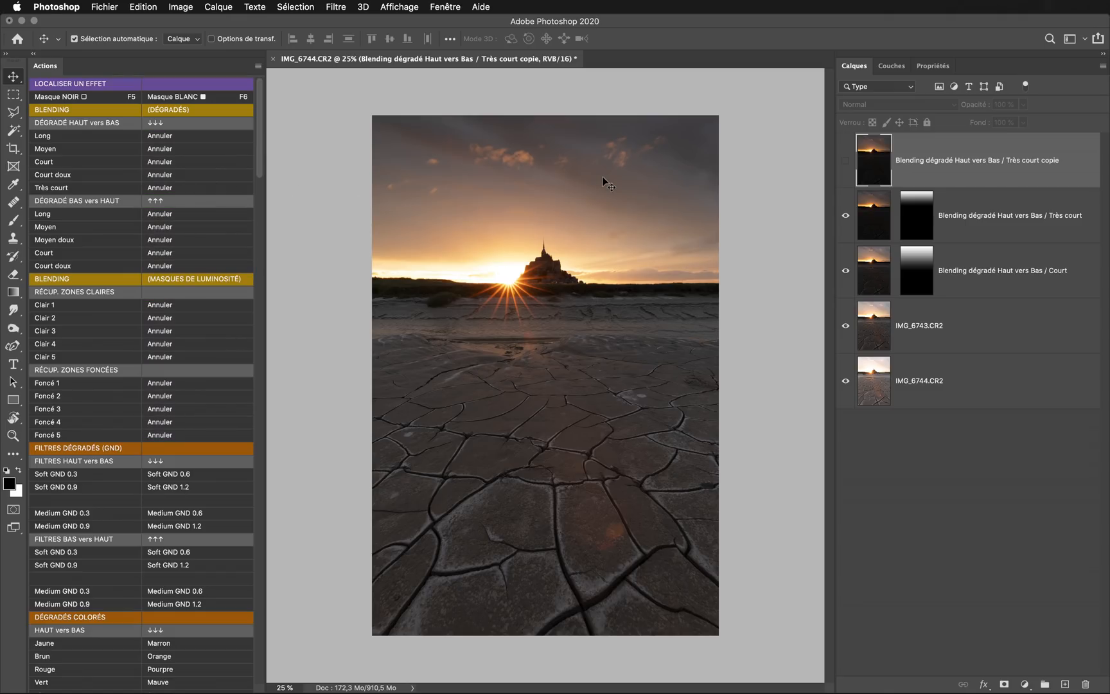
click(846, 162)
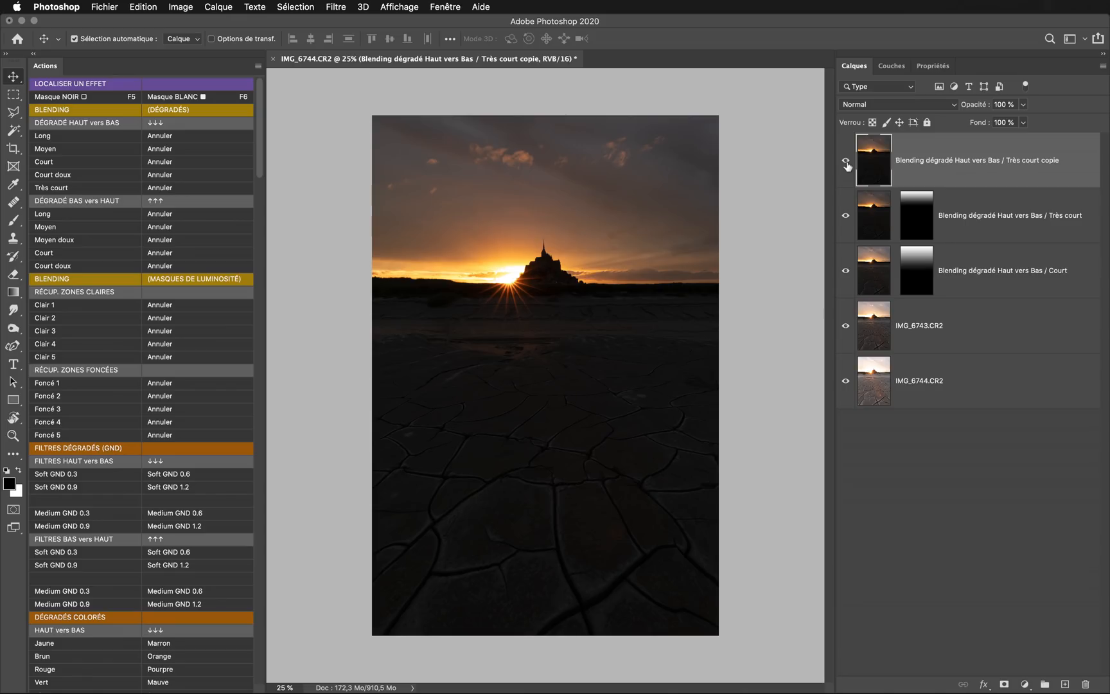
click(846, 162)
click(846, 162)
click(846, 162)
click(847, 164)
click(847, 164)
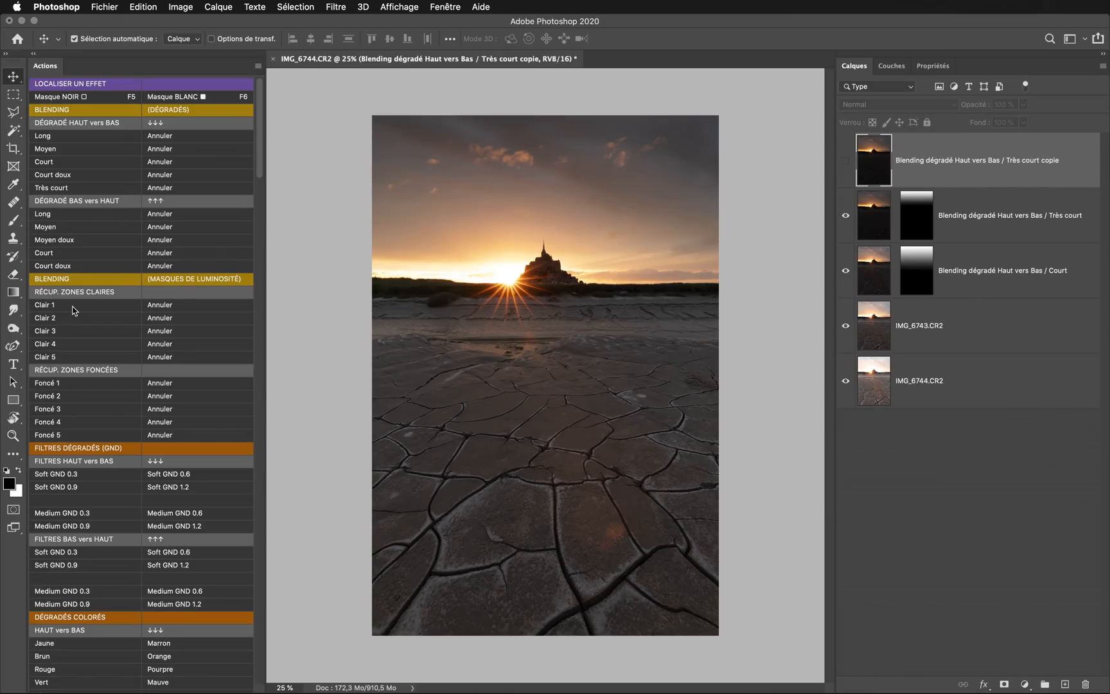
Step: Try the Clair 1 highlight-recovery luminosity mask on the duplicated layer, compare it shown and hidden, and cancel it
click(73, 305)
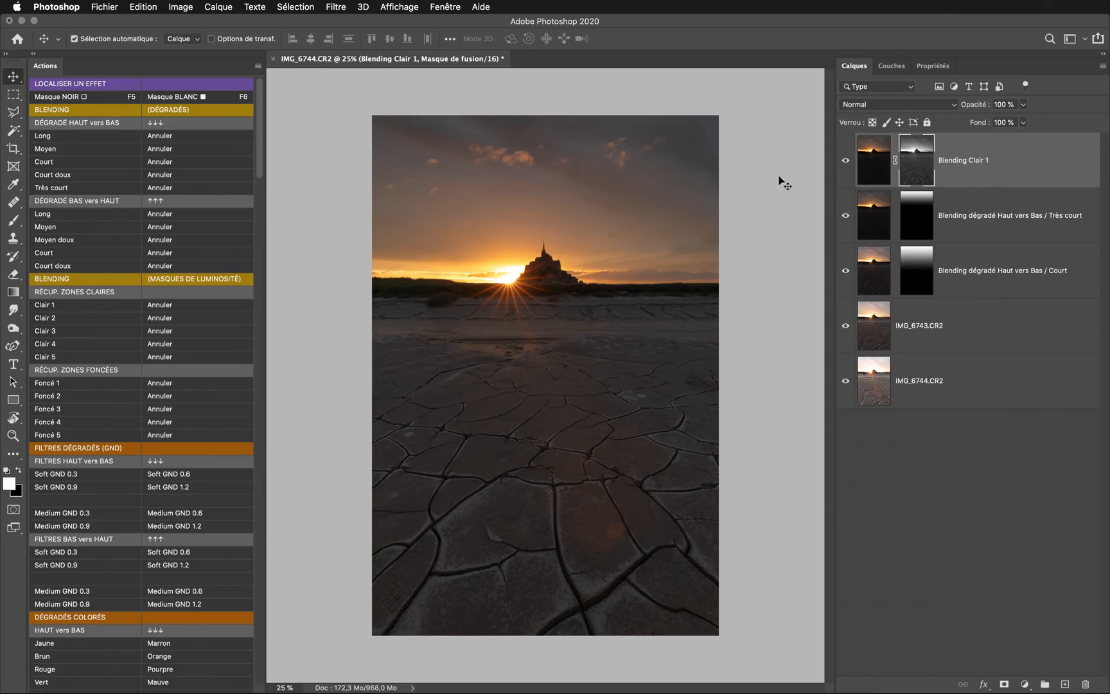
click(843, 161)
click(845, 162)
click(844, 162)
click(844, 162)
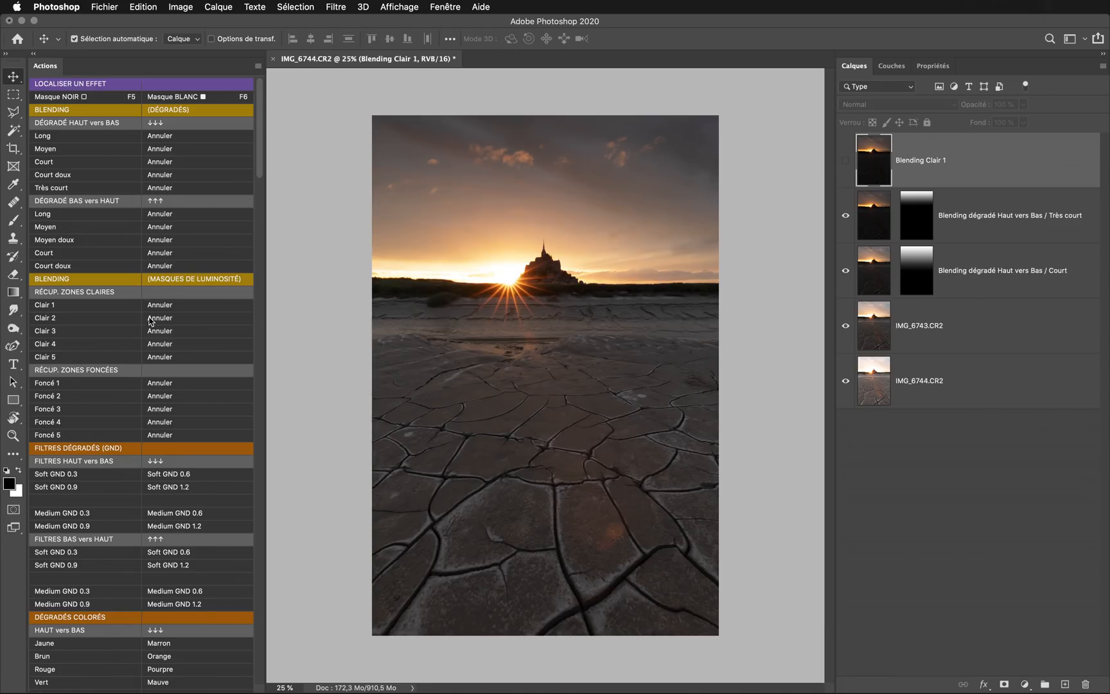
Step: Apply the Clair 2 highlight-recovery luminosity mask to the duplicated layer and compare the image with it shown and hidden
click(83, 318)
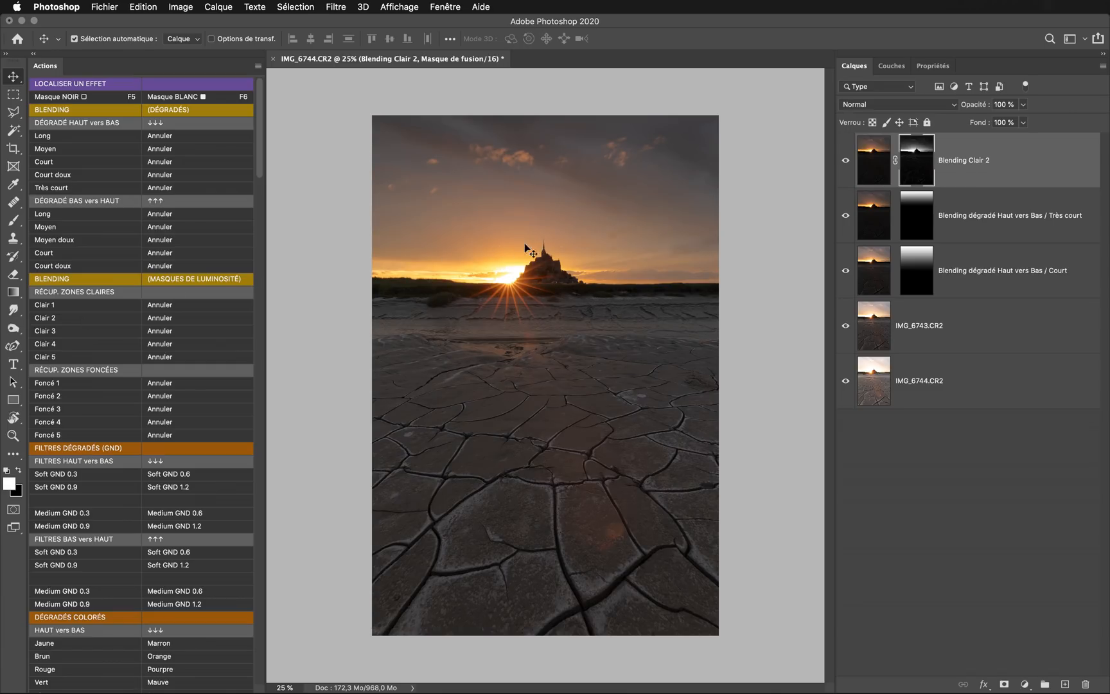
click(845, 161)
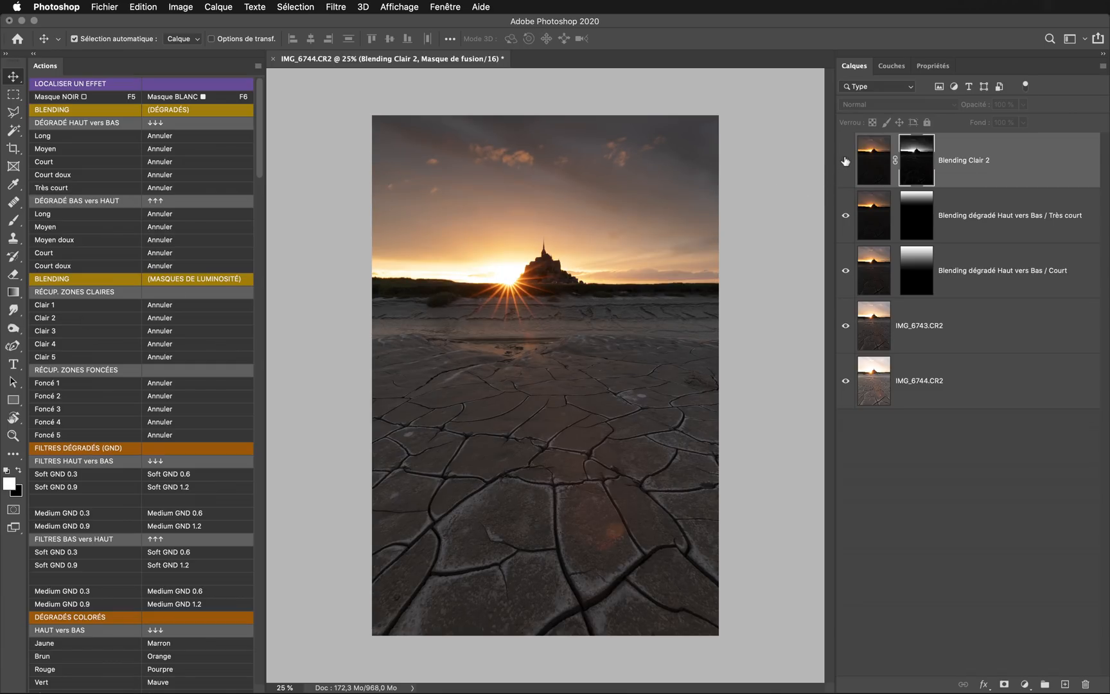
click(845, 160)
click(846, 160)
click(846, 161)
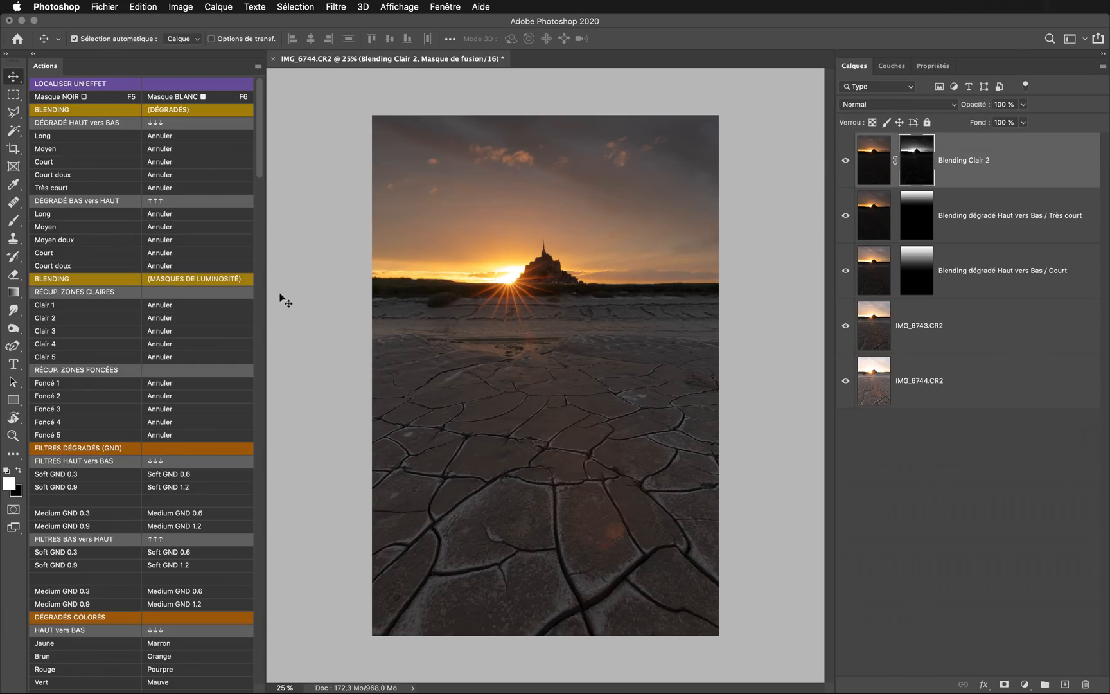
Step: Replace the Clair 2 luminosity mask with the Clair 3 highlight-recovery mask and compare the image with the layer shown and hidden
click(156, 334)
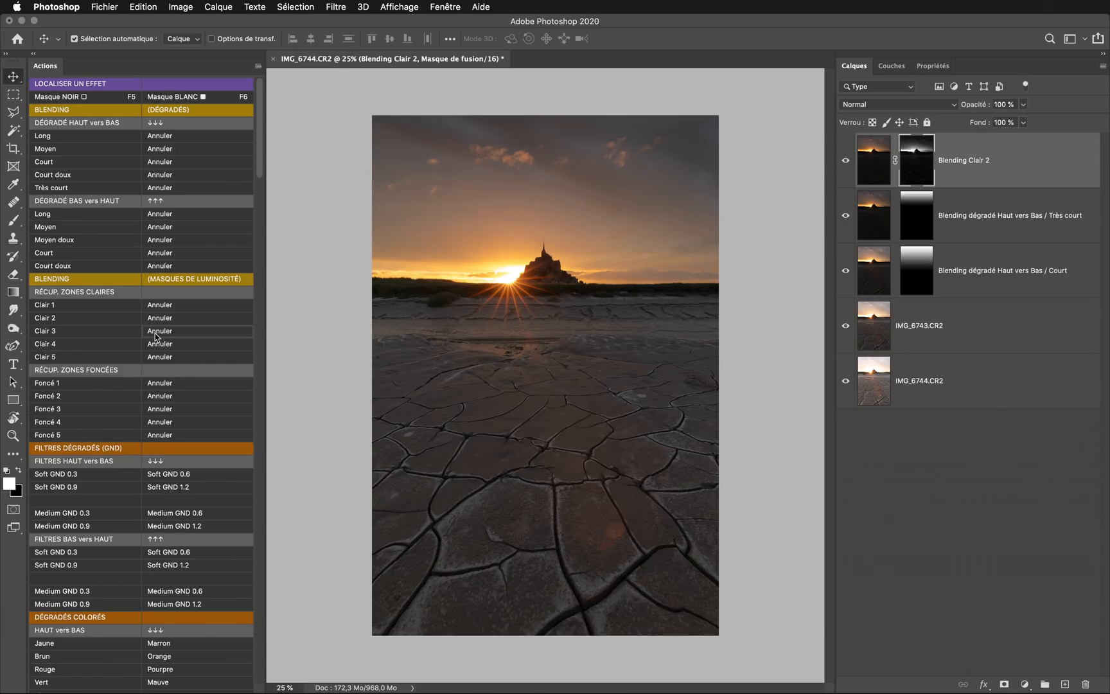
click(103, 332)
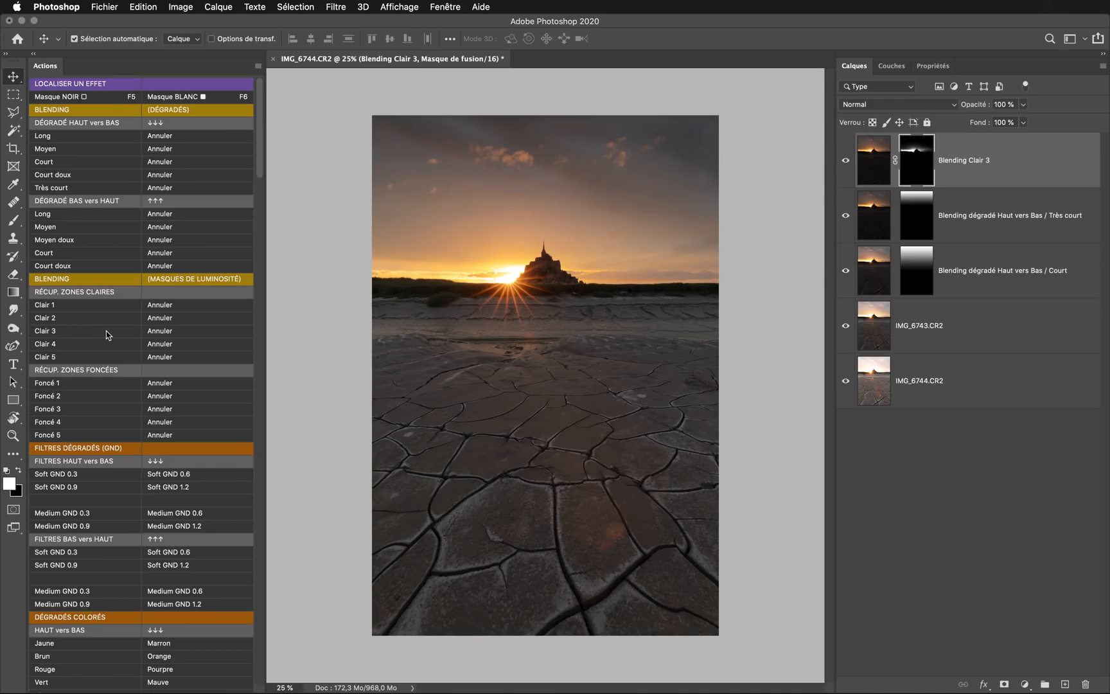
click(846, 160)
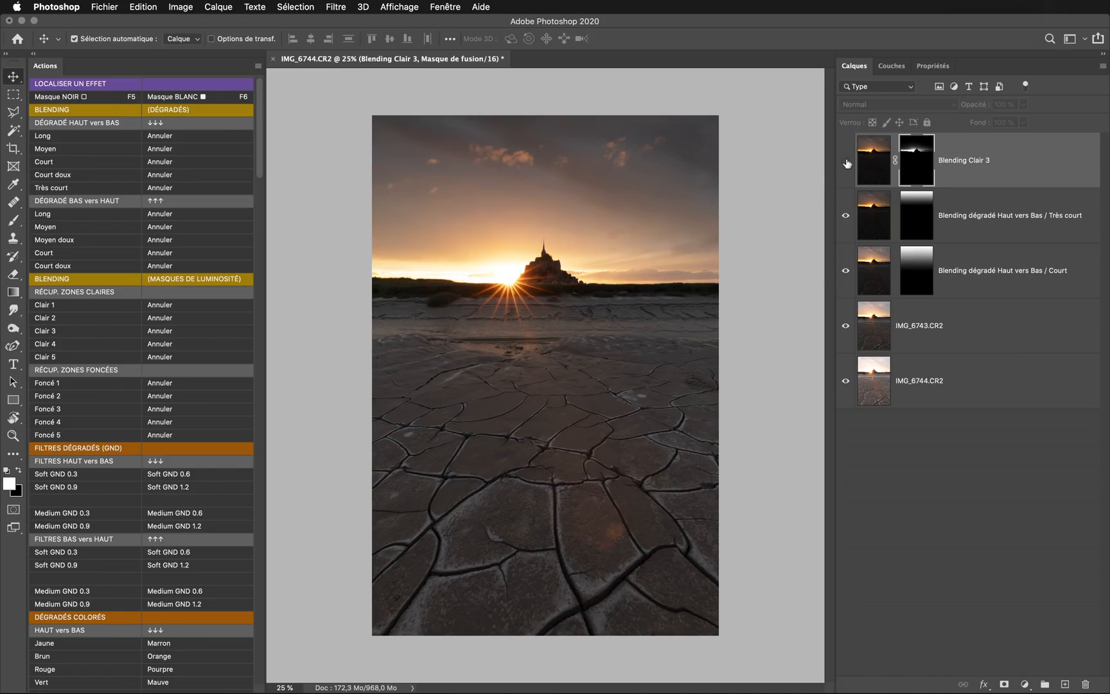
click(846, 162)
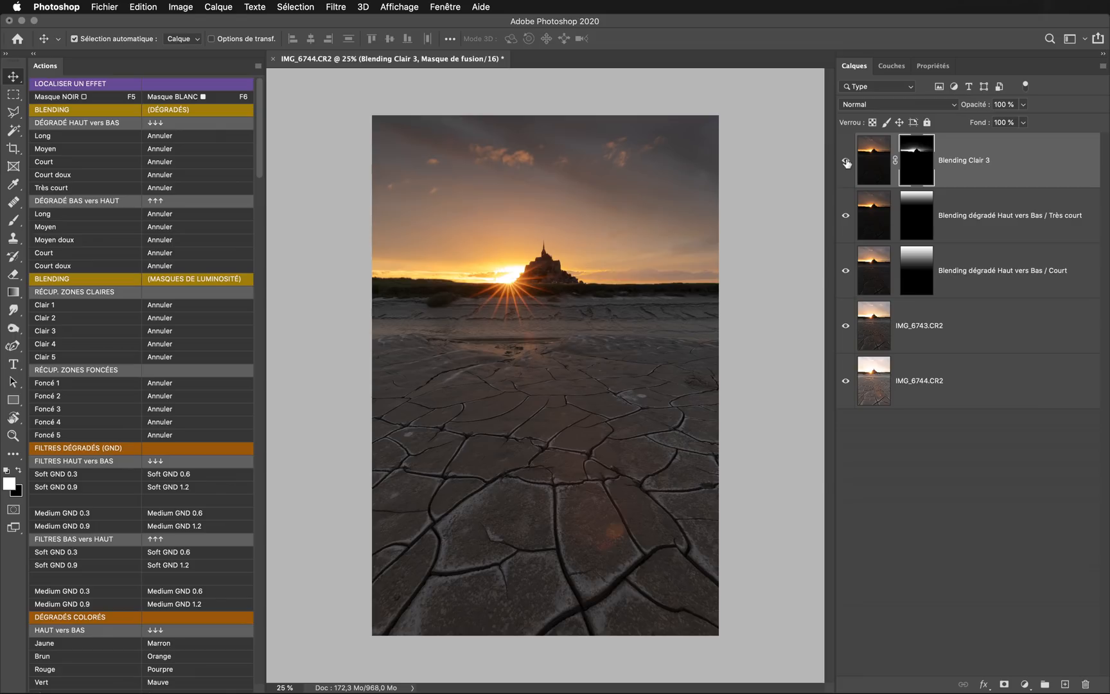
click(846, 162)
click(846, 161)
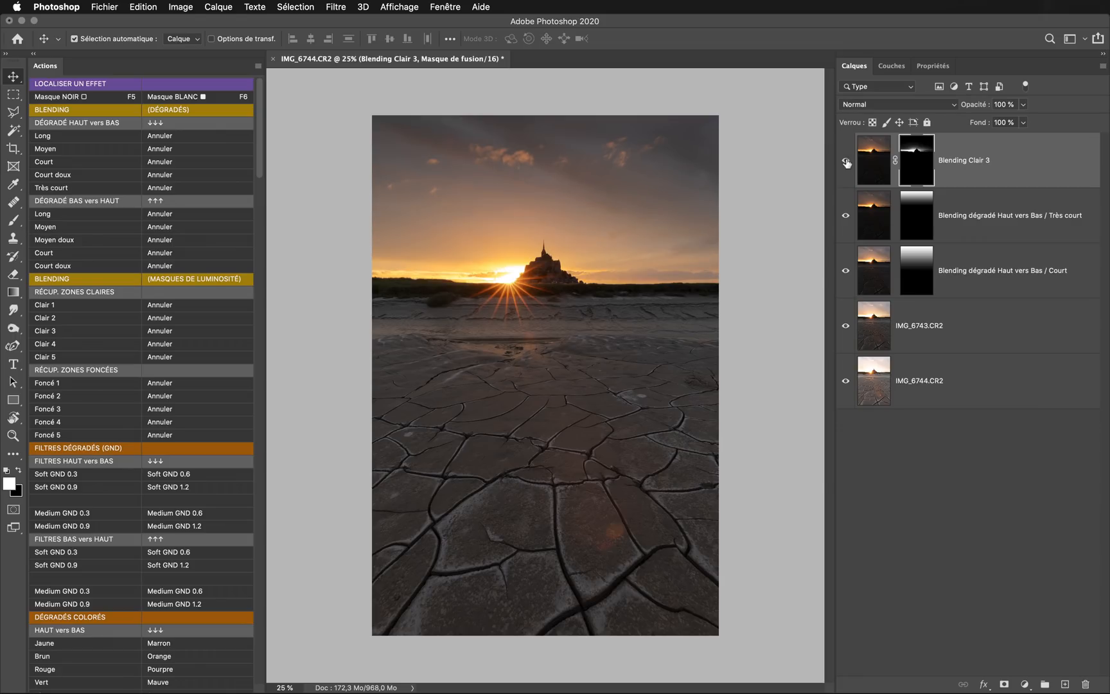
Step: Lower the Blending Clair 3 layer's opacity to 39% and compare the image with the layer shown and hidden
click(961, 106)
drag(960, 106, 900, 109)
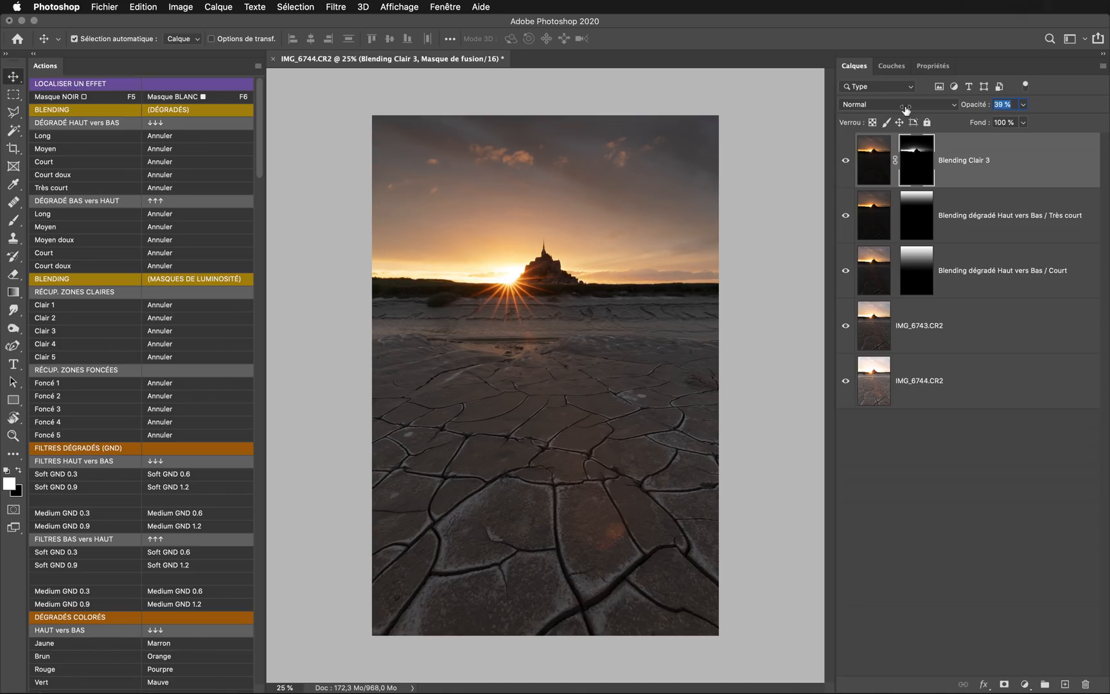
click(846, 161)
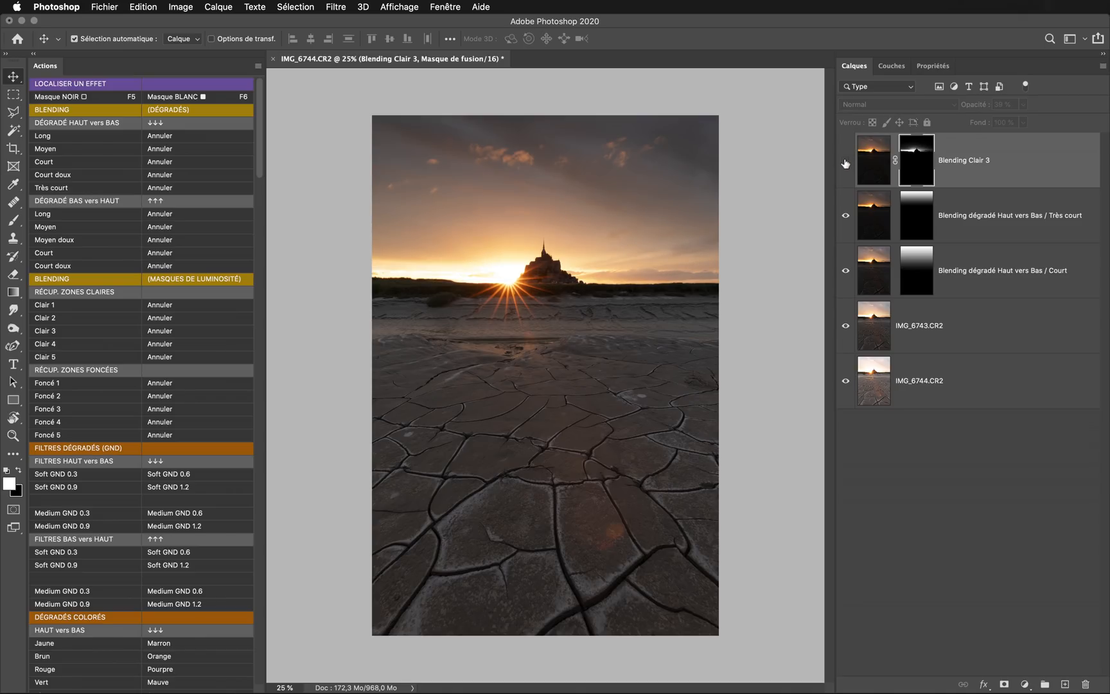
click(845, 162)
click(845, 163)
click(845, 163)
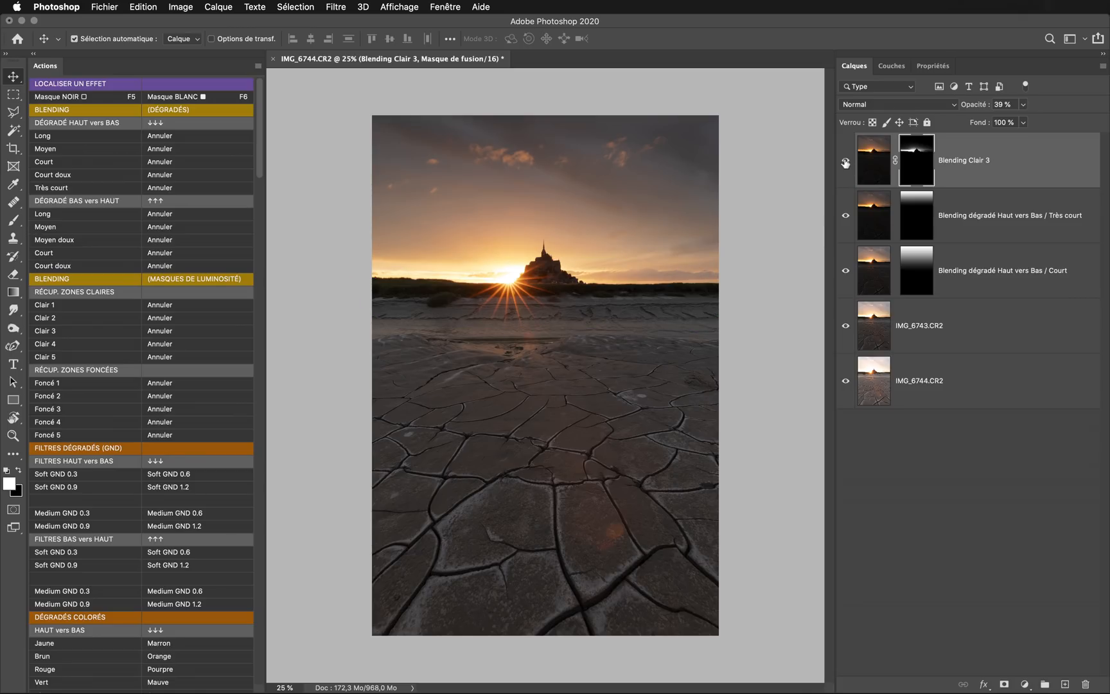
Step: Move the IMG_6744.CR2 layer to the top of the layer stack and hide it
click(899, 388)
drag(898, 388, 942, 134)
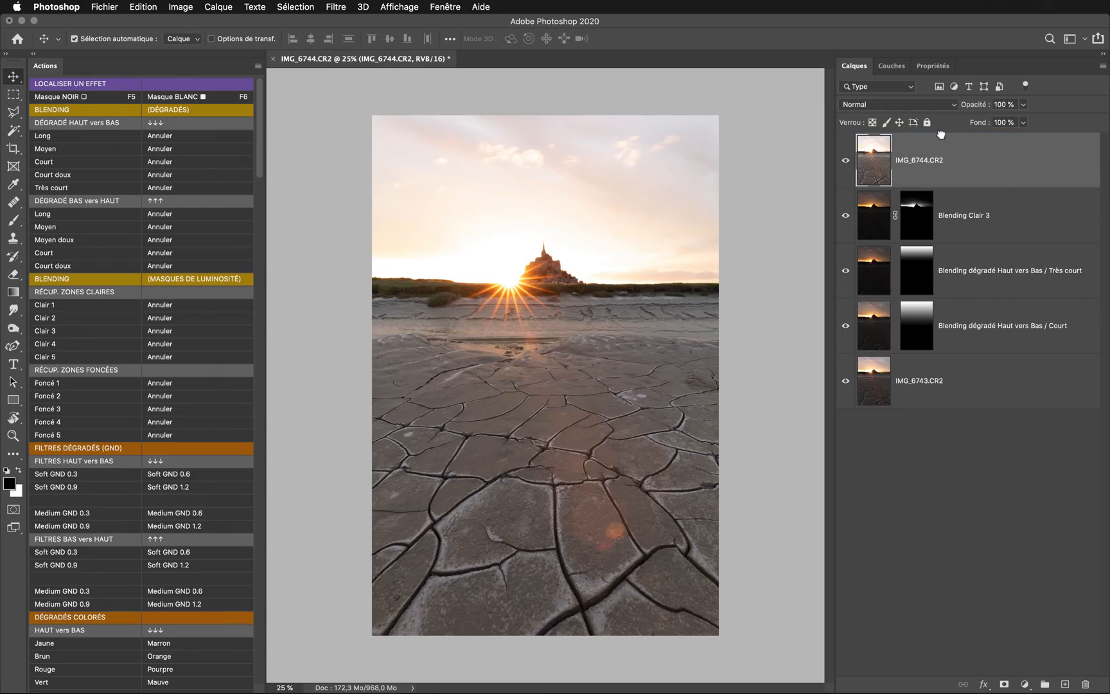
click(845, 162)
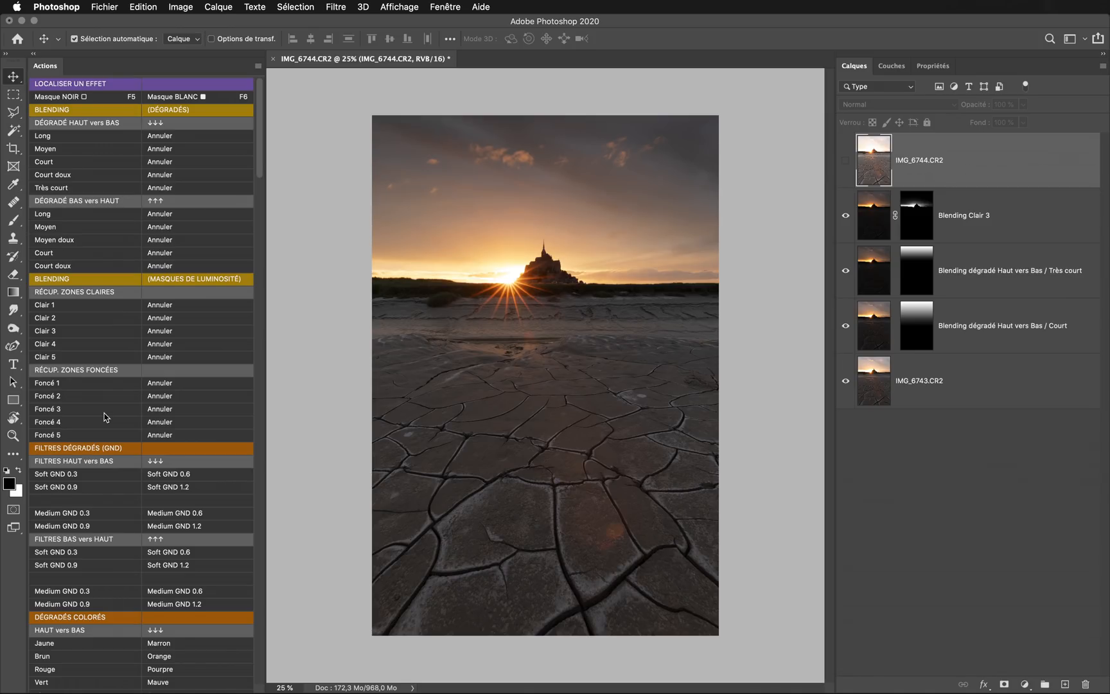
Step: Try the Foncé 3 shadow-recovery luminosity mask on IMG_6744.CR2 and compare the image with it shown and hidden
click(106, 415)
click(846, 161)
click(846, 160)
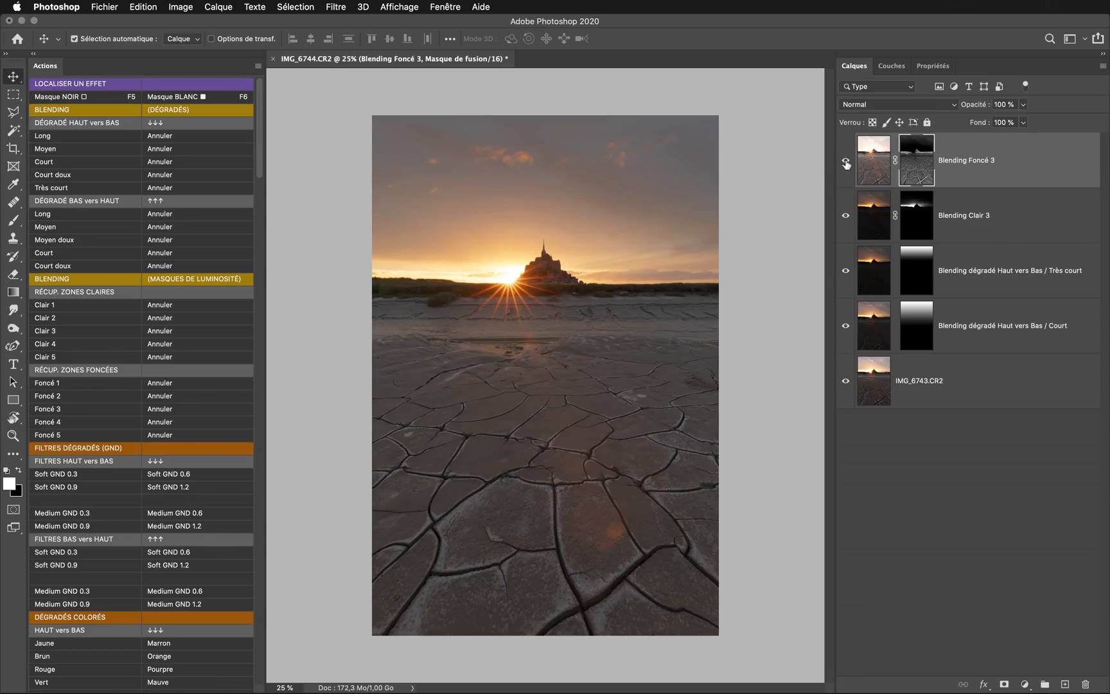
click(846, 161)
click(846, 160)
Step: Apply the Foncé 4 shadow-recovery luminosity mask to the IMG_6744.CR2 layer and compare the image with it shown and hidden
click(89, 421)
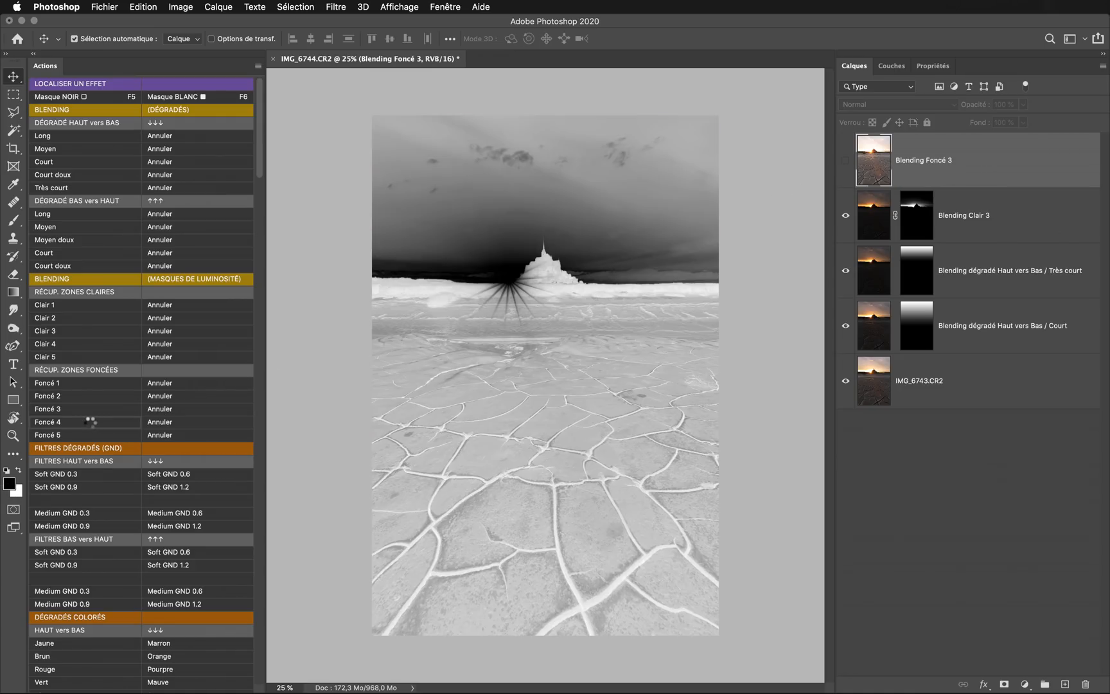
click(846, 161)
click(846, 162)
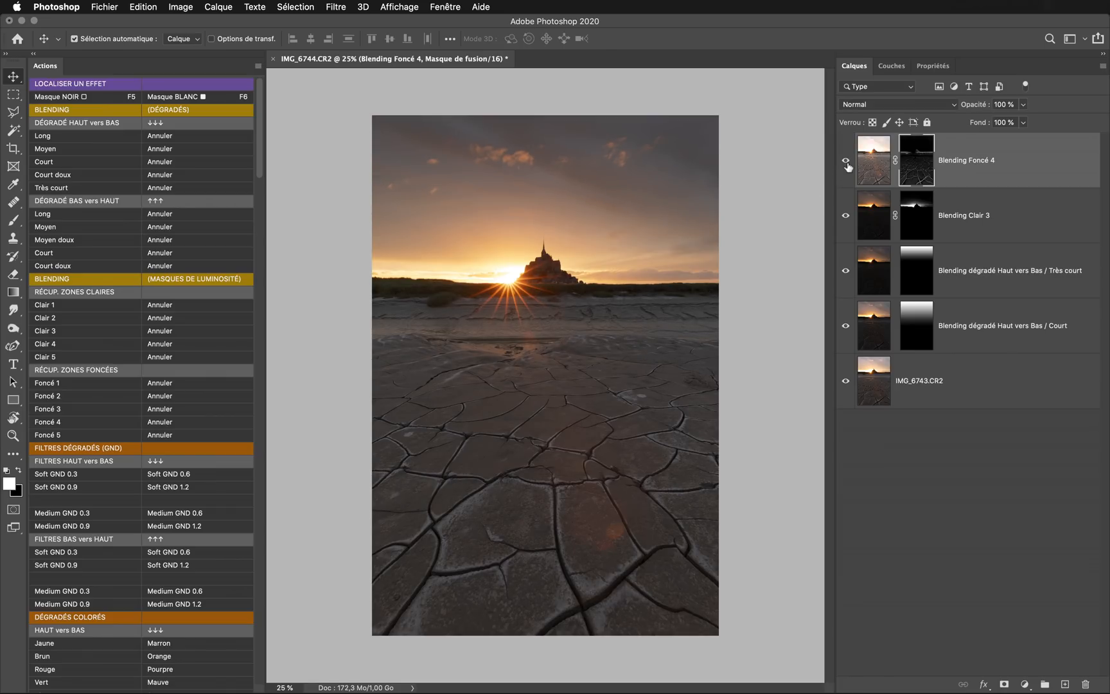
click(846, 162)
click(847, 163)
click(846, 163)
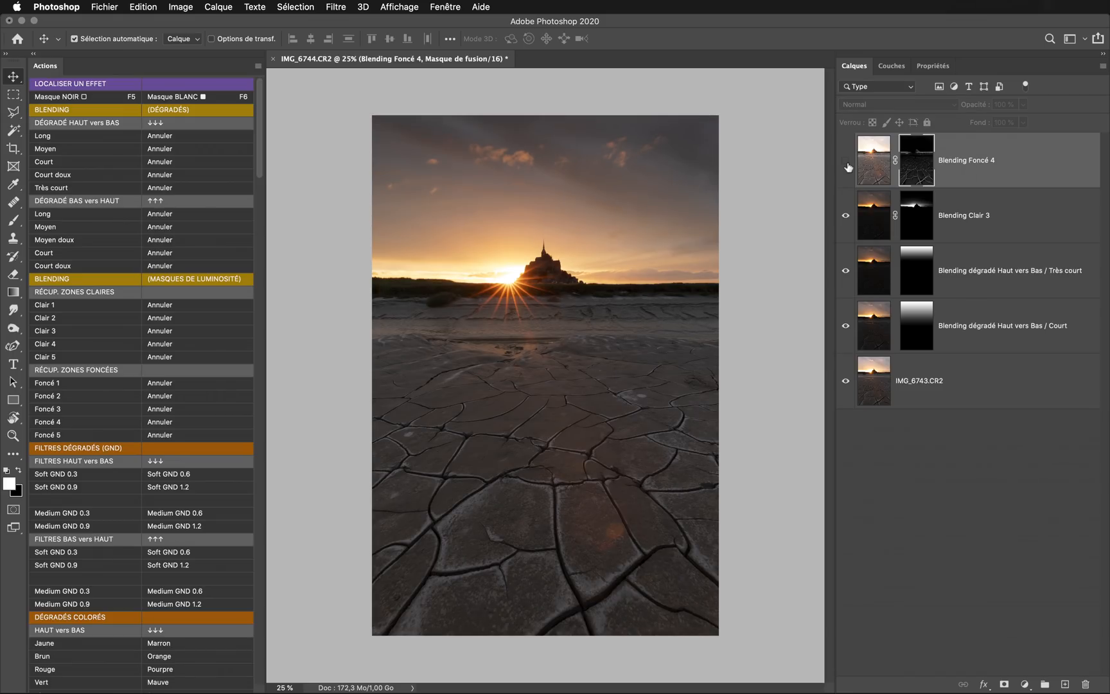
click(847, 163)
click(847, 163)
click(847, 163)
click(847, 164)
click(847, 163)
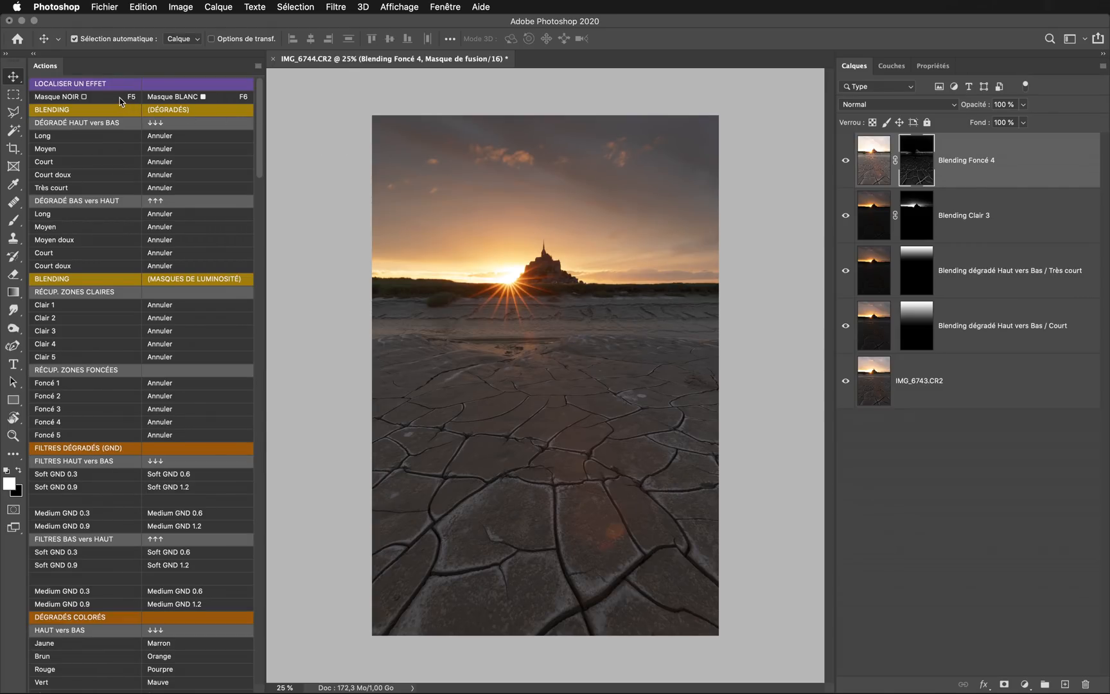
Step: Localise the Foncé 4 blend with Masque NOIR, painting white along the horizon with an 879 px brush at 100% opacity, and compare the group shown and hidden
click(120, 98)
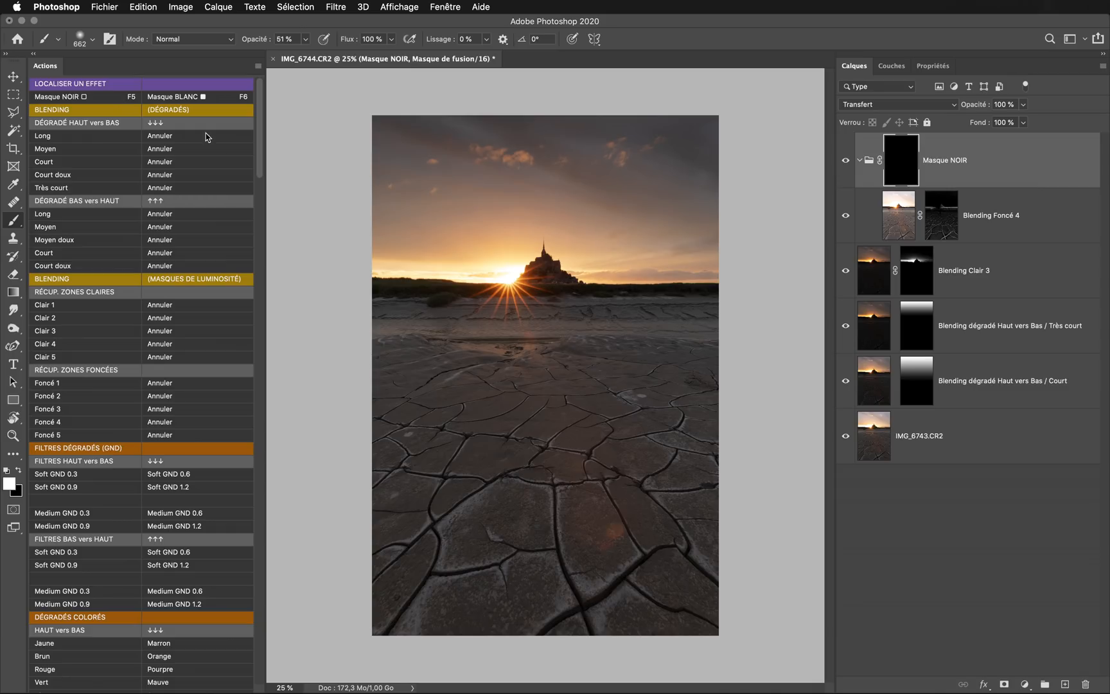
ctrl+alt+click(557, 364)
drag(557, 364, 557, 347)
drag(550, 496, 566, 492)
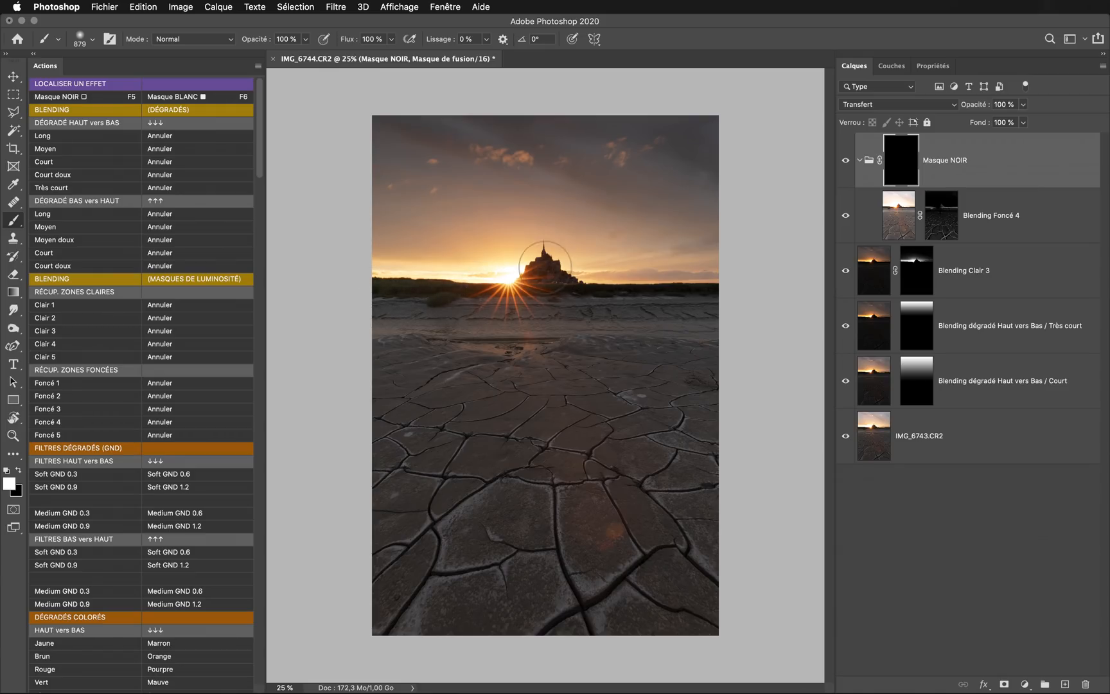
mouse_move(586, 276)
mouse_down()
mouse_move(410, 268)
mouse_move(334, 286)
mouse_up()
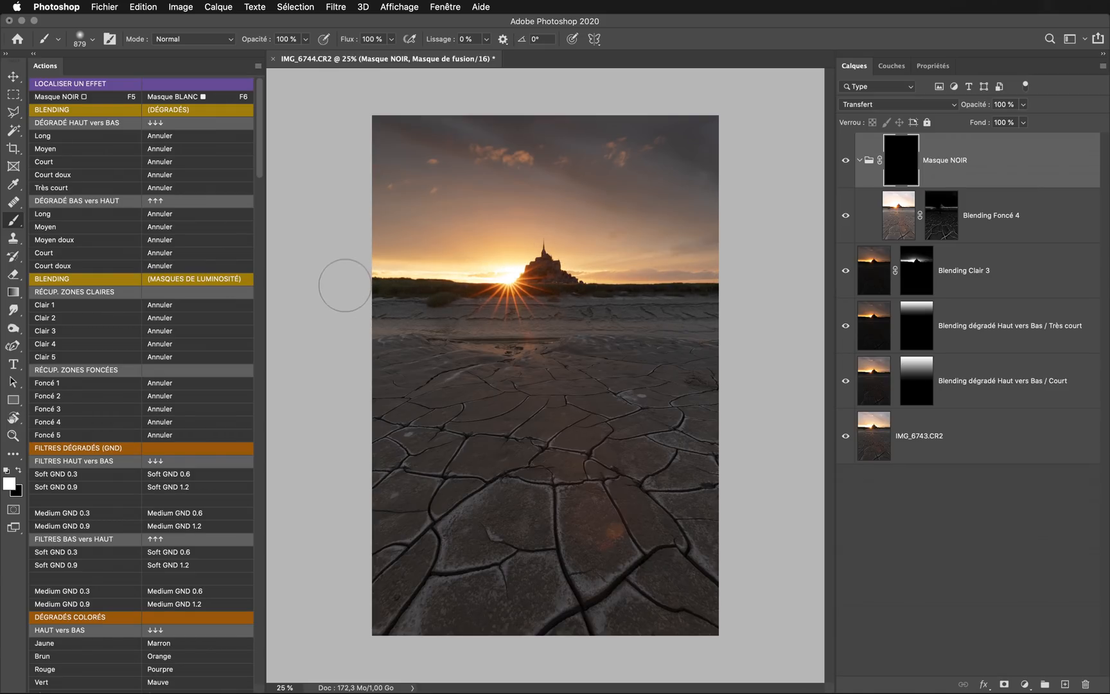
click(846, 161)
click(846, 161)
click(846, 162)
click(846, 161)
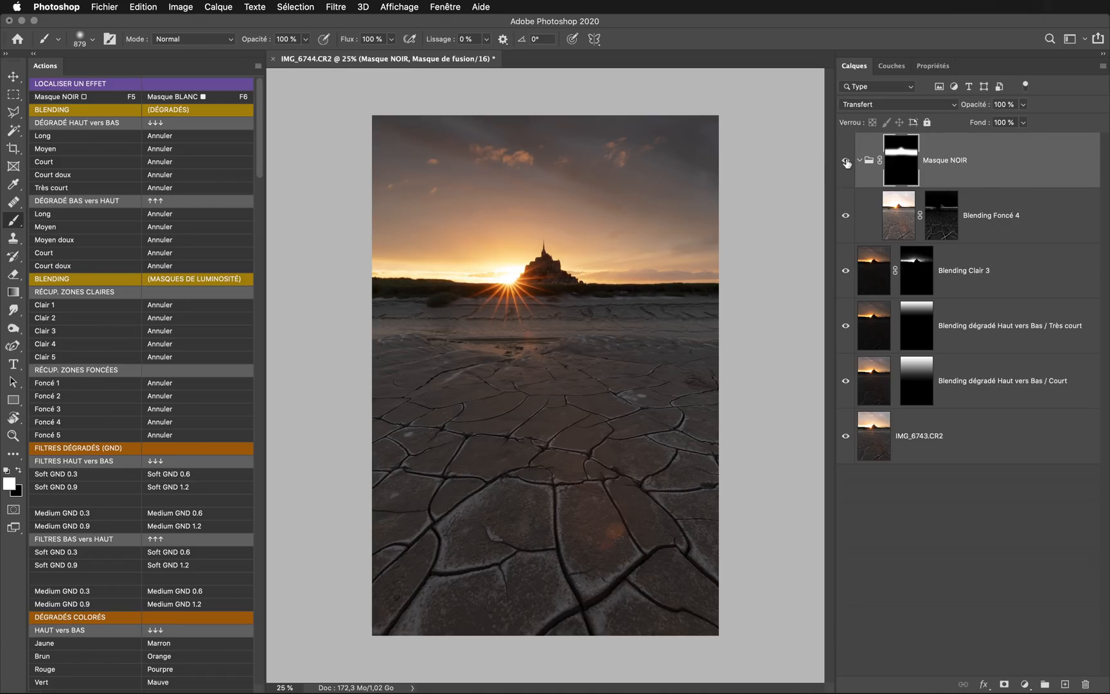
click(847, 162)
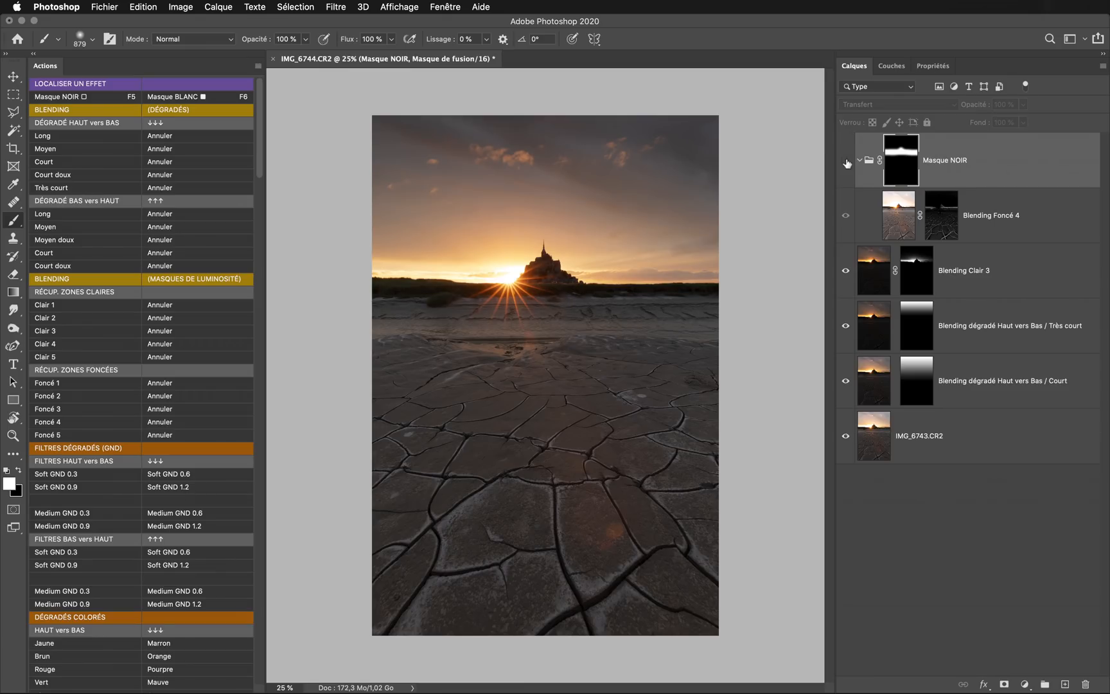
click(846, 161)
Step: Rename the Masque NOIR group as Blending Foncé 4, using its inner layer's name, and collapse the group
key(v)
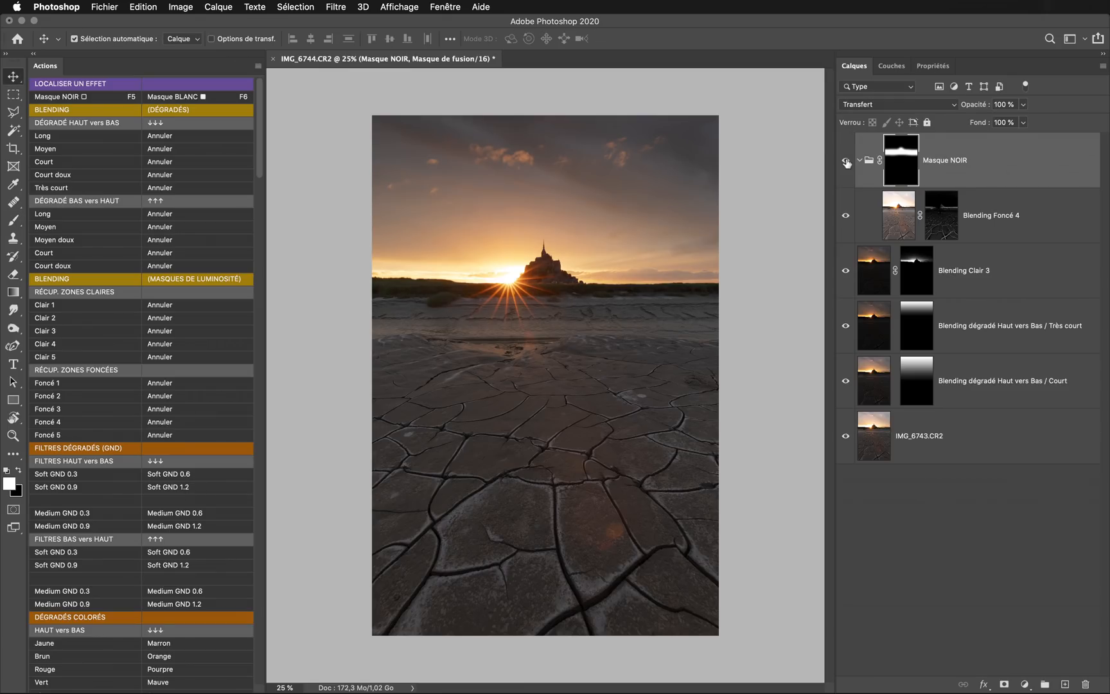
double_click(988, 219)
key(cmd+c)
double_click(953, 158)
key(cmd+v)
key(Return)
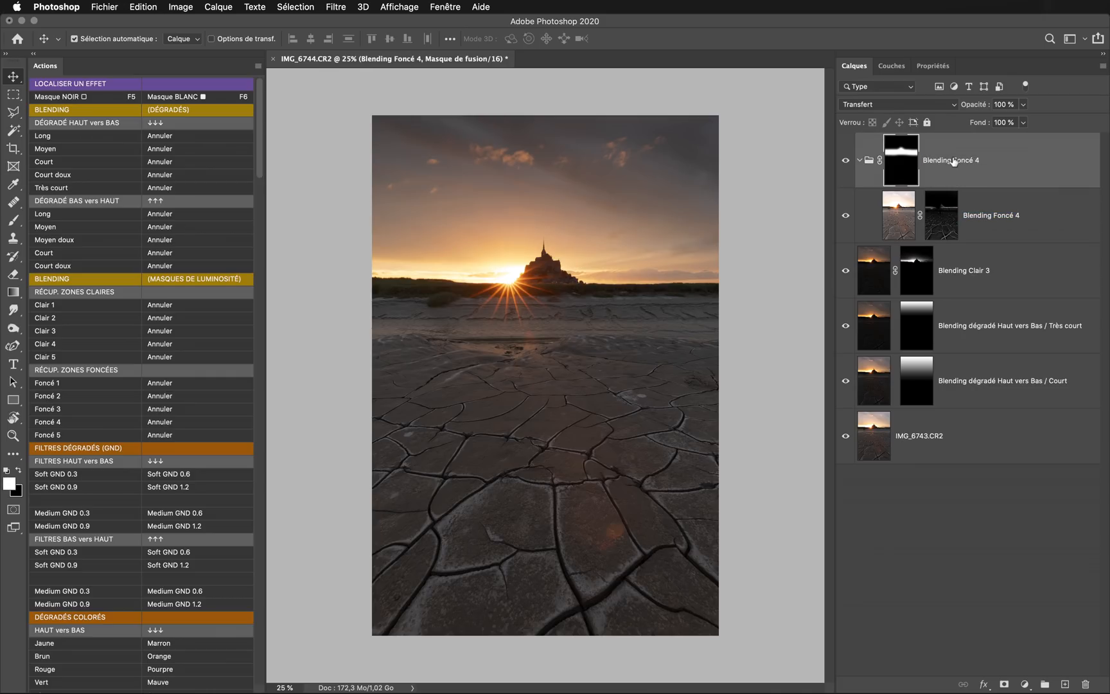
click(859, 161)
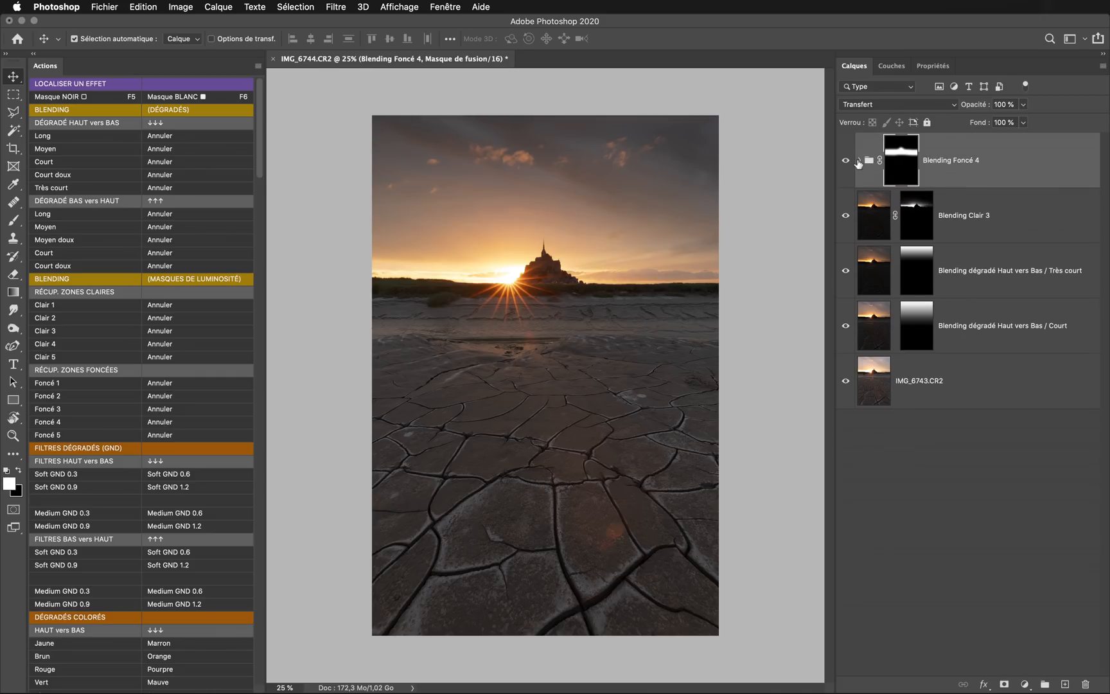
Step: Compare the full blend with the IMG_6743.CR2 base exposure shown alone
alt+click(845, 383)
alt+click(845, 383)
alt+click(844, 383)
alt+click(844, 383)
alt+click(844, 383)
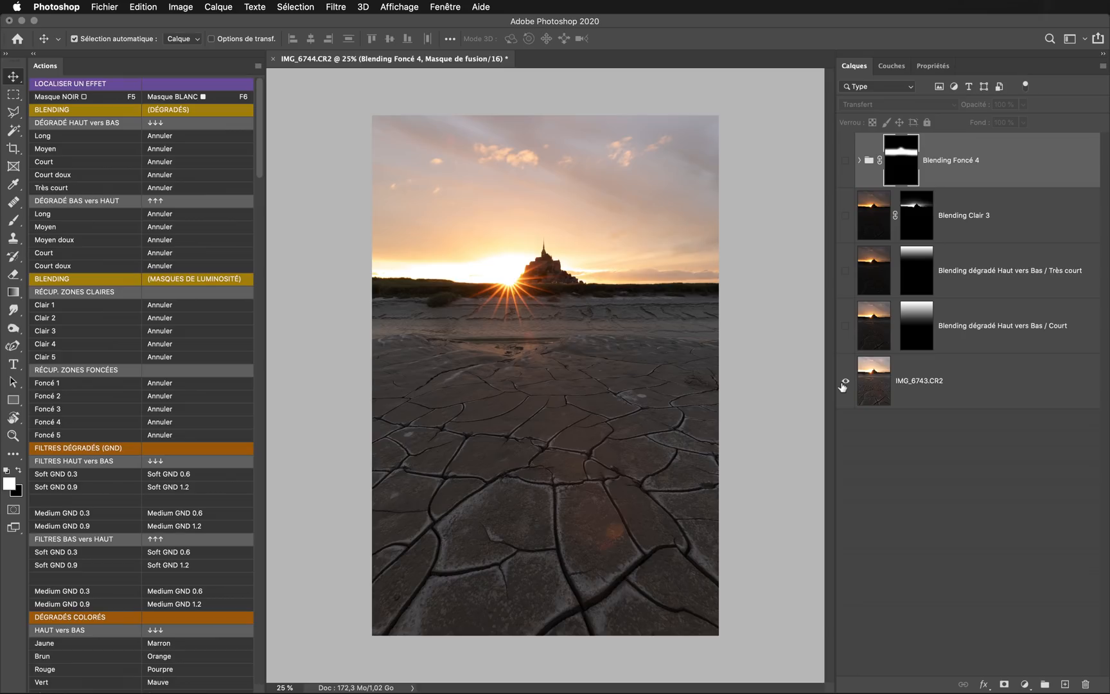
alt+click(844, 383)
alt+click(844, 383)
alt+click(844, 382)
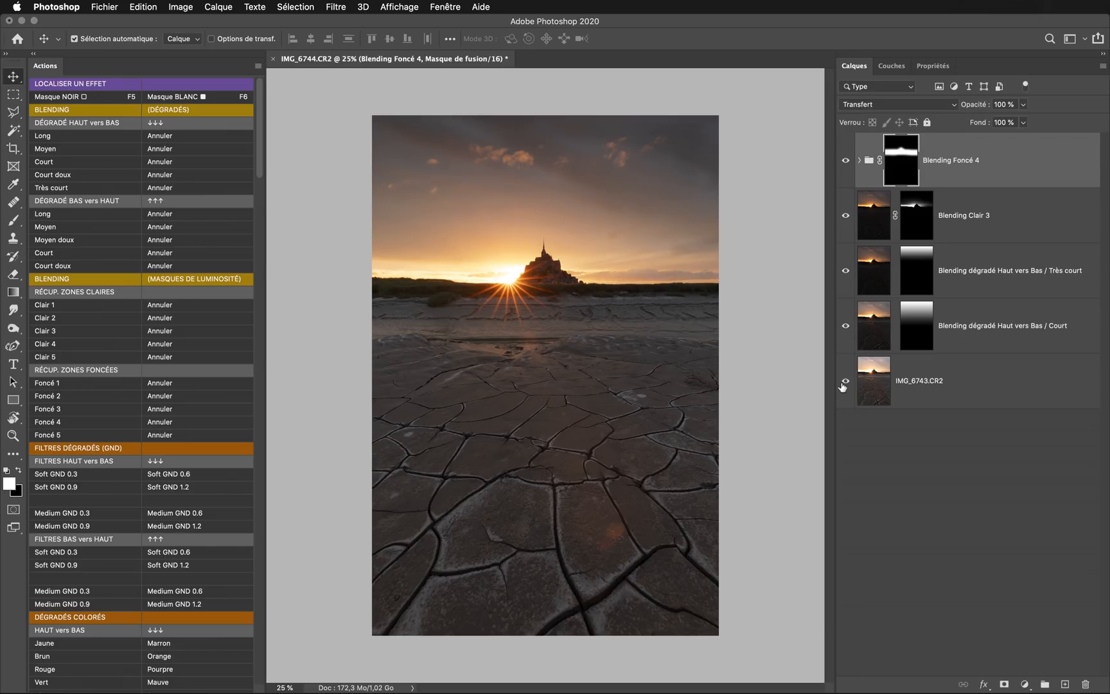
Step: Try the top-to-bottom Soft GND 0.3, 0.6, 0.9 and 1.2 graduated filters on the blended image one after another
scroll(172, 391, down, 5)
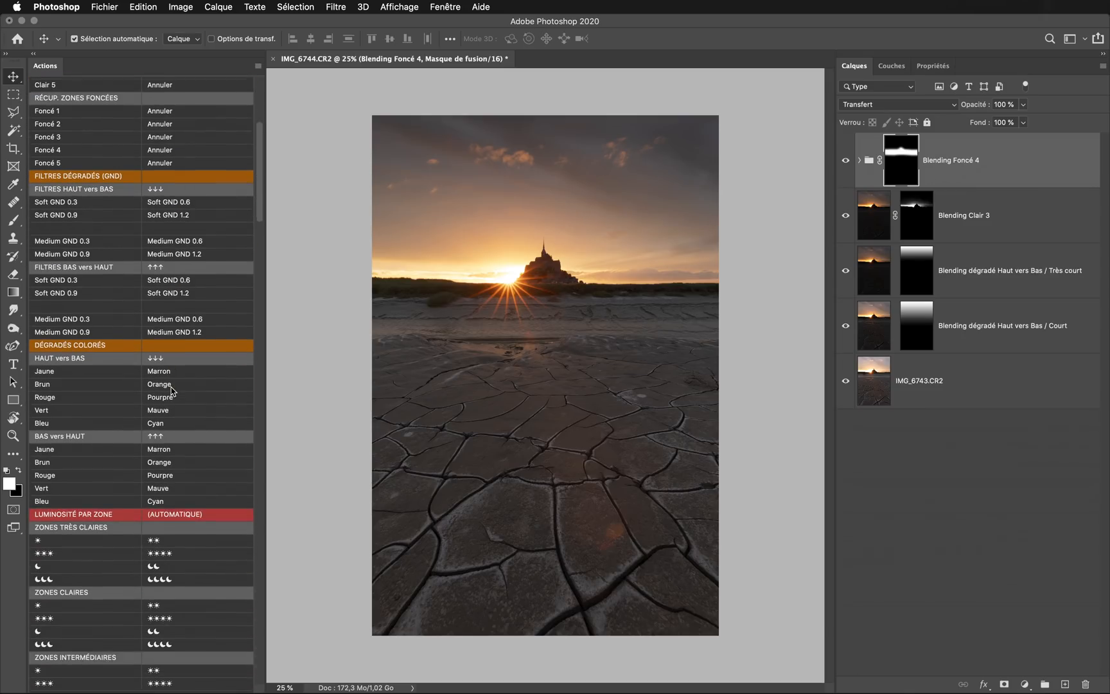
scroll(171, 390, up, 3)
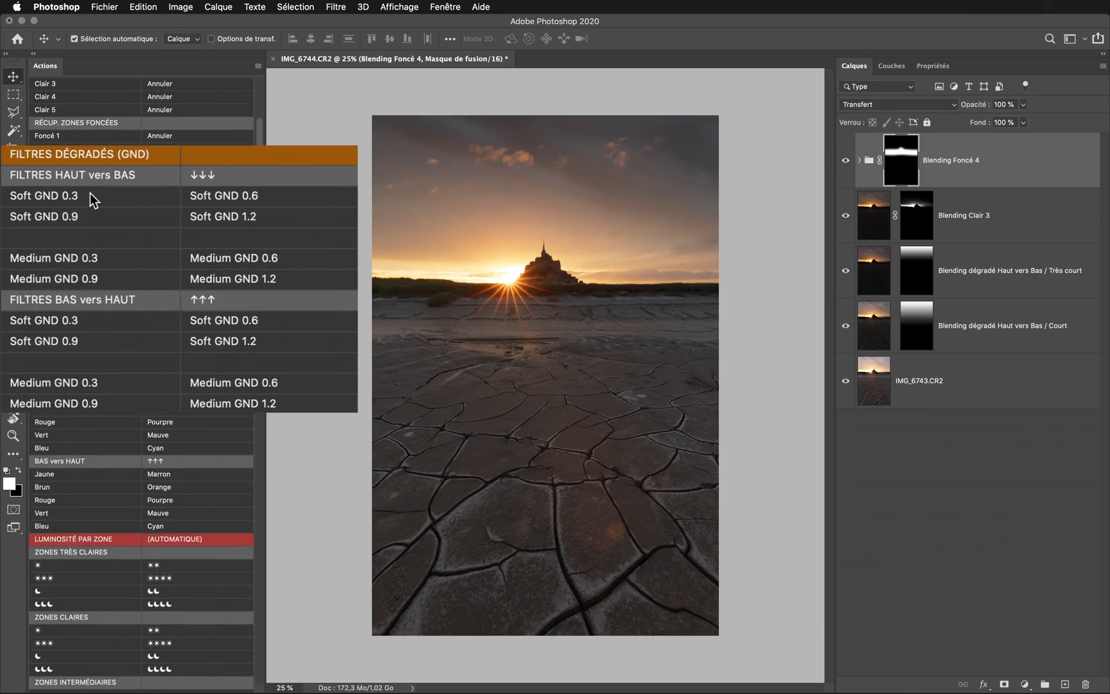
click(90, 196)
click(202, 194)
click(202, 195)
click(173, 220)
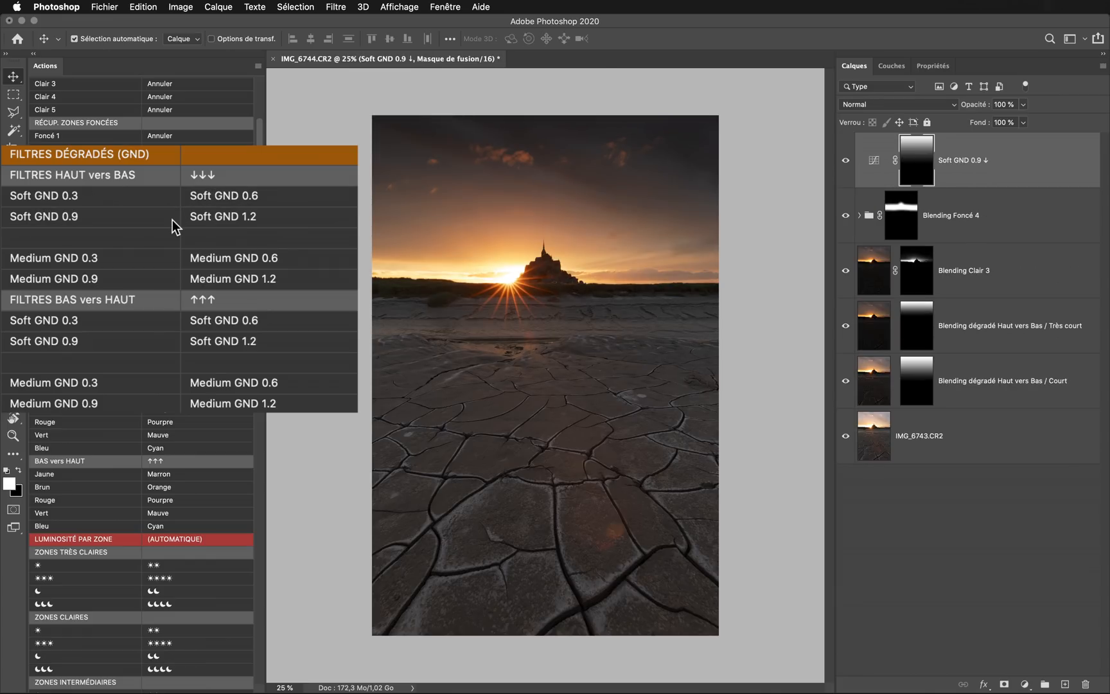
click(173, 219)
click(209, 219)
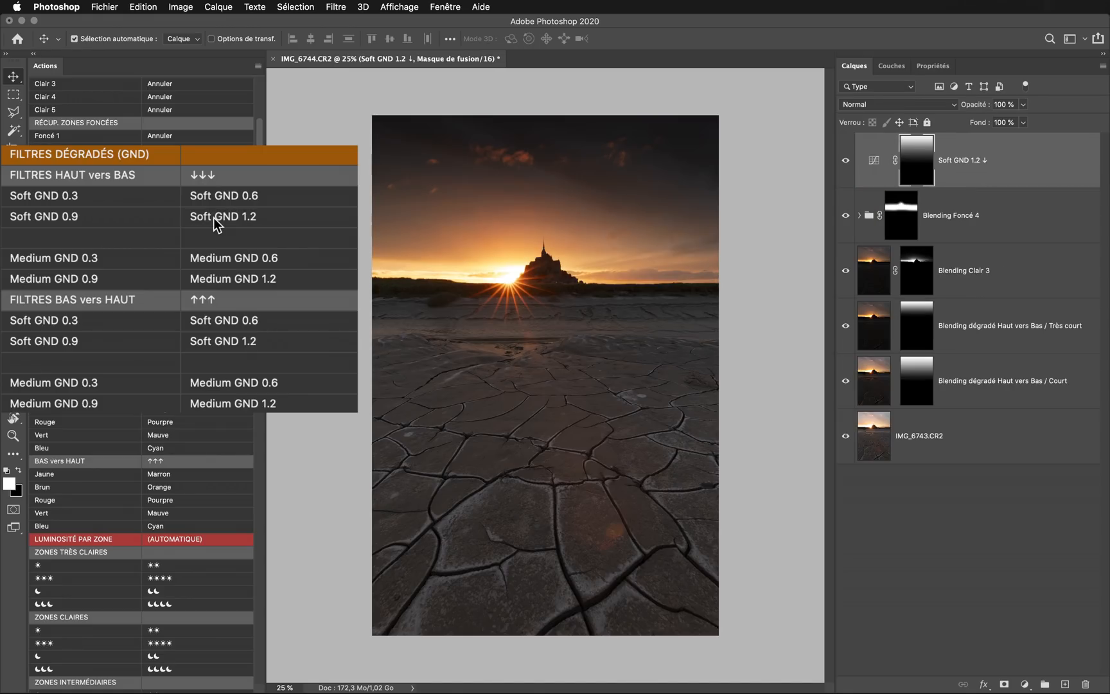
click(213, 218)
Step: Try the top-to-bottom Medium GND 0.3, 0.6, 0.9 and 1.2 graduated filters on the blended image one after another
click(145, 261)
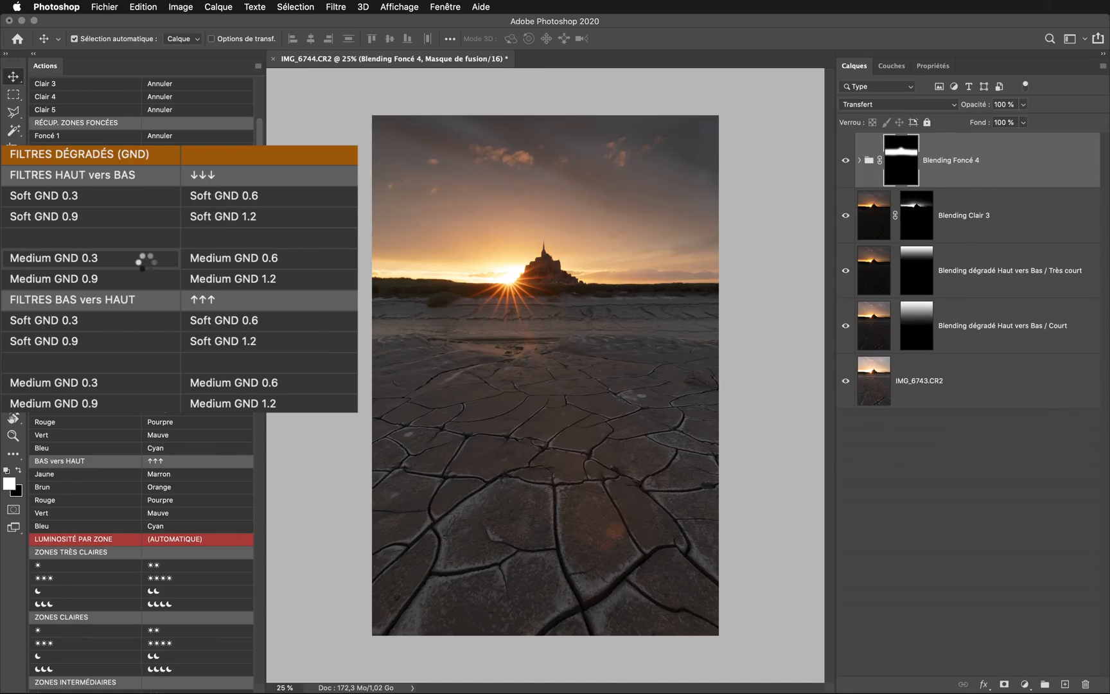
click(145, 261)
click(197, 260)
click(197, 260)
click(158, 274)
click(158, 274)
click(218, 278)
click(218, 278)
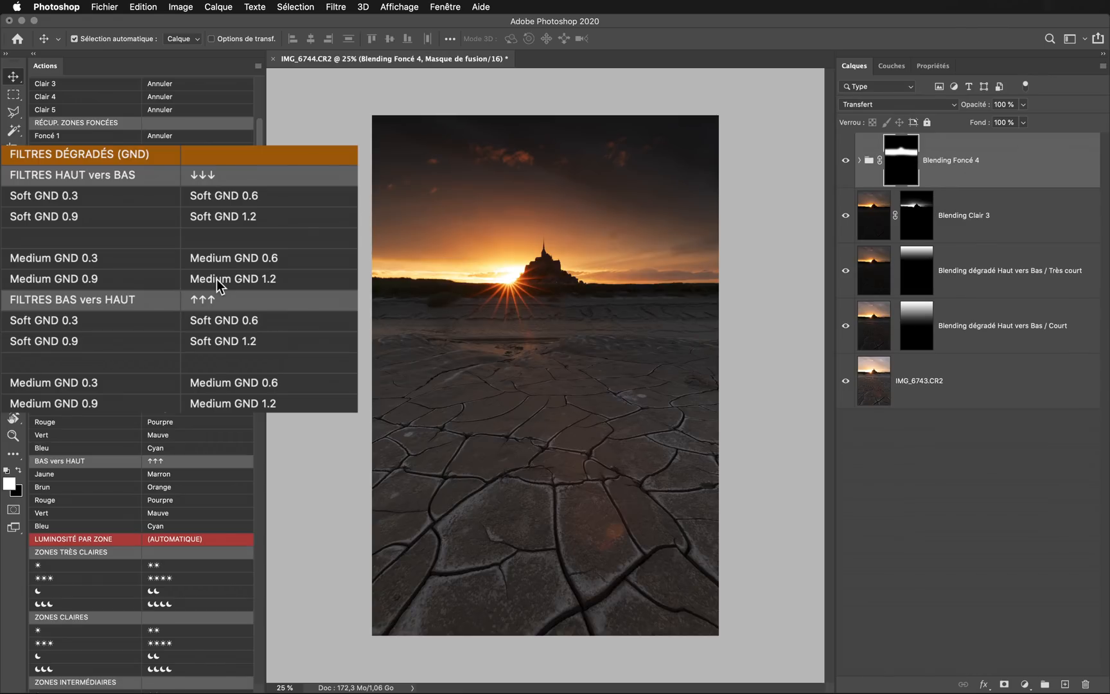
Step: Apply the top-to-bottom Medium GND 0.6 graduated filter and compare the image with the filter shown and hidden
click(217, 256)
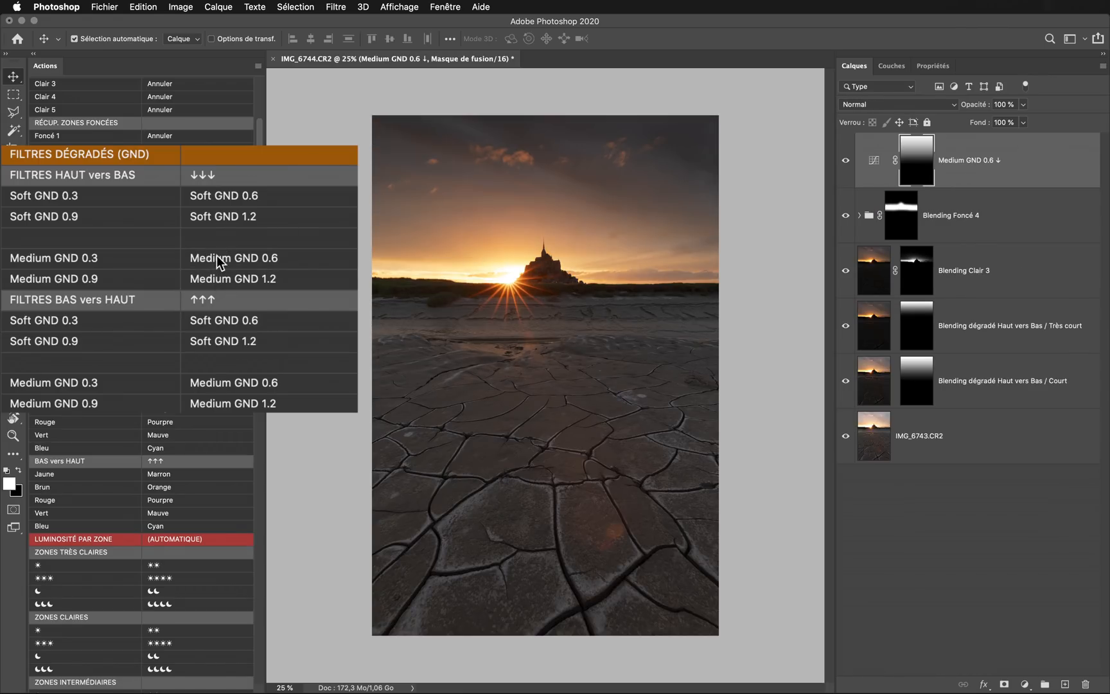
click(845, 162)
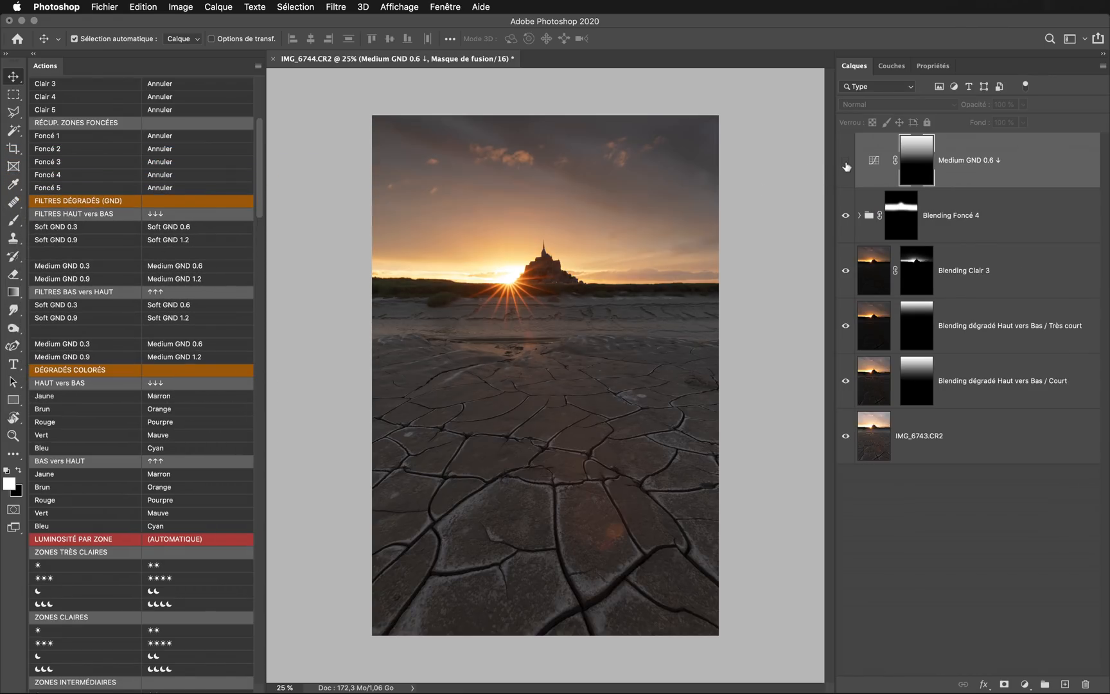
click(846, 164)
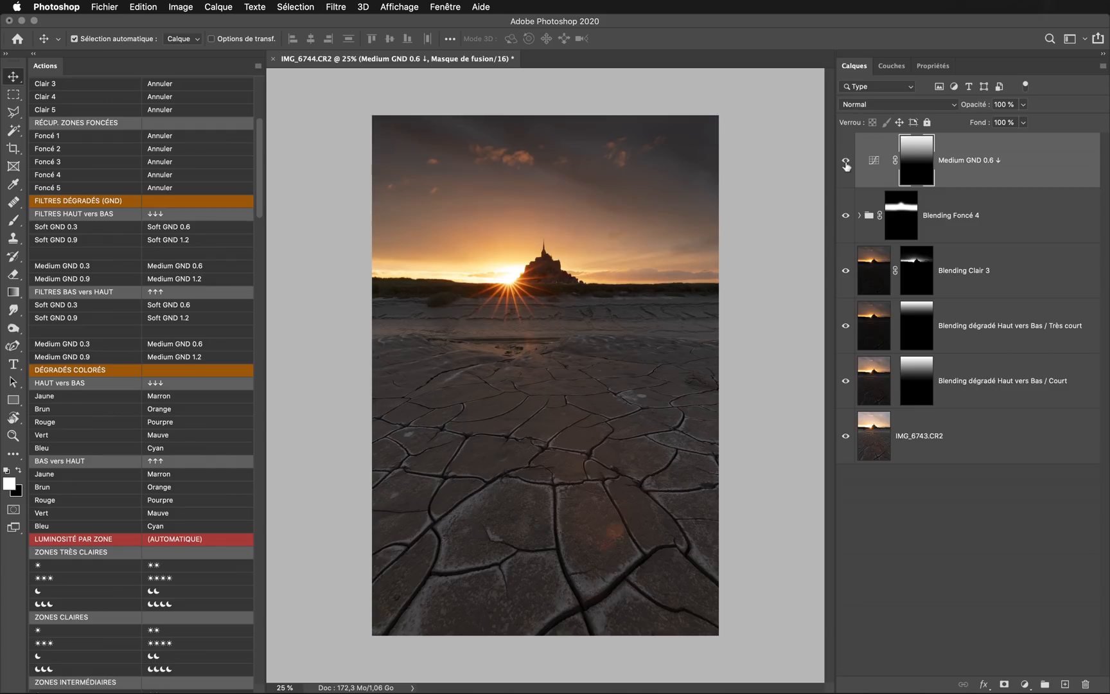
click(847, 164)
click(846, 164)
click(846, 165)
click(847, 165)
Step: Transform the Medium GND 0.6 layer mask so its gradient covers only the upper sky, and compare the image with and without the filter
key(ctrl+t)
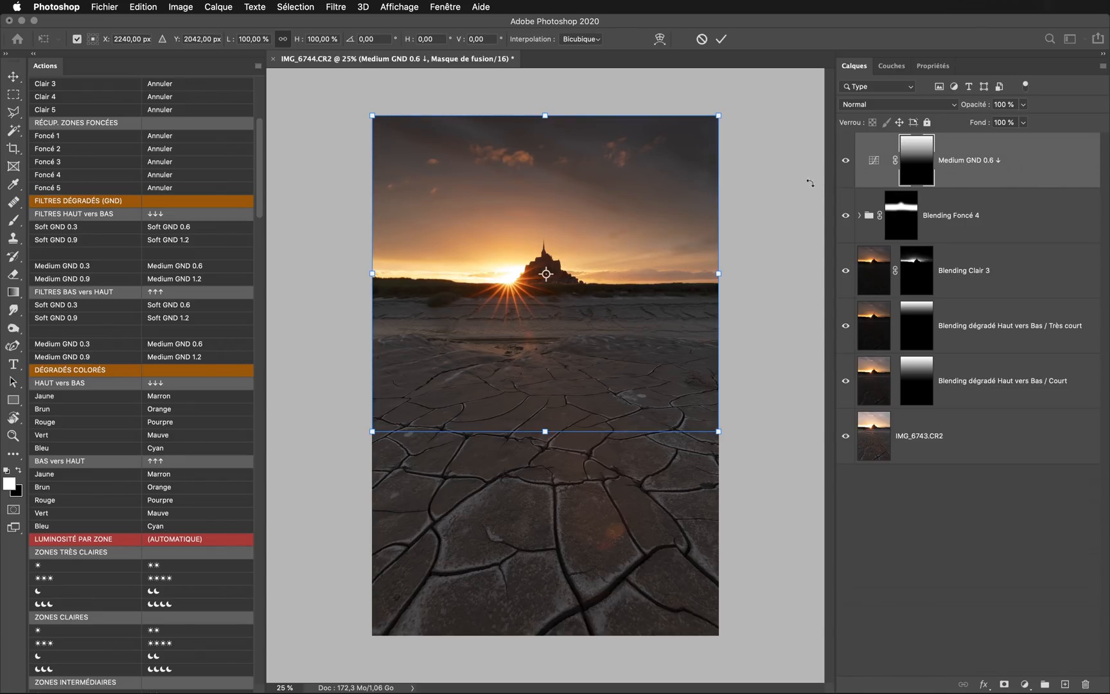
drag(545, 431, 546, 481)
drag(561, 223, 539, 288)
key(Return)
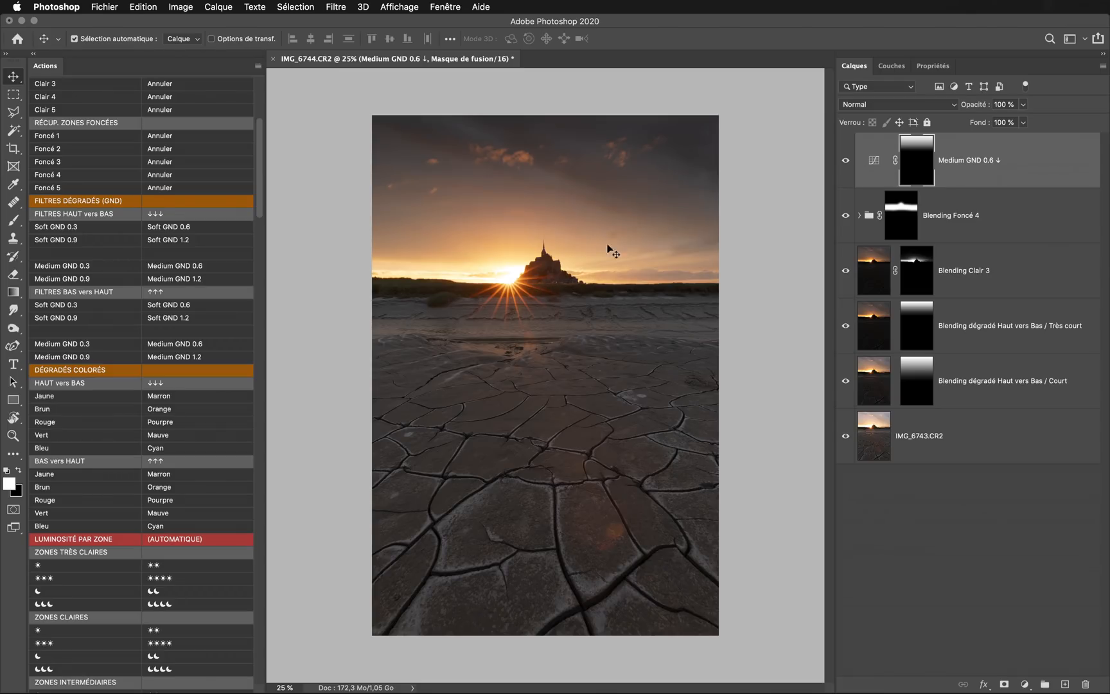
click(846, 160)
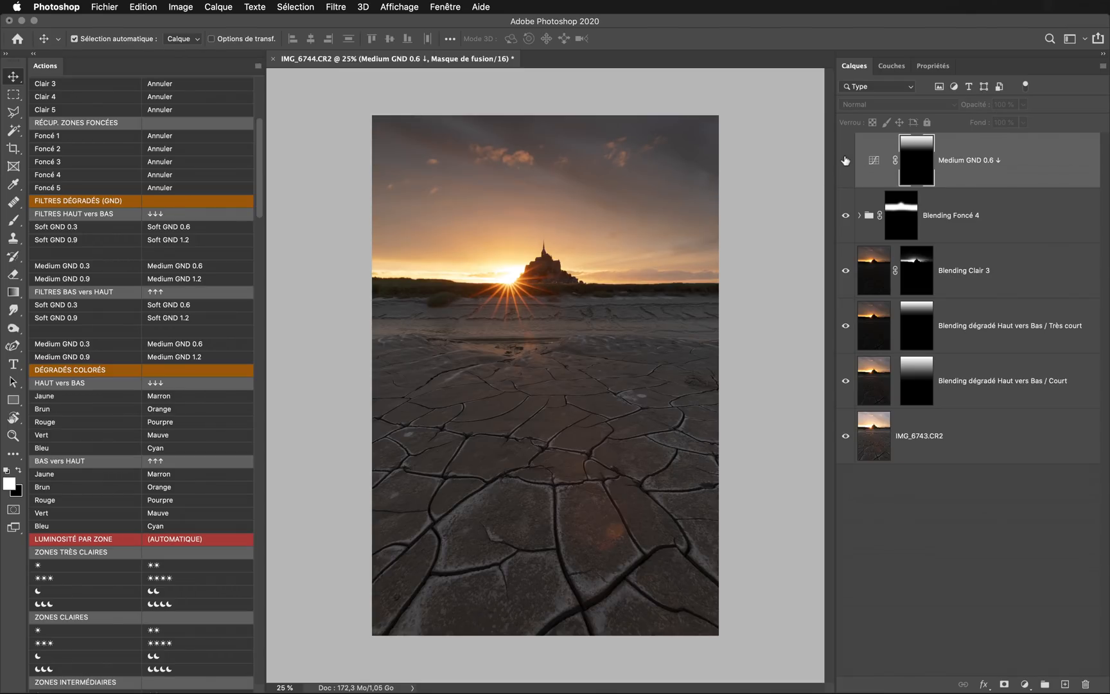
click(846, 160)
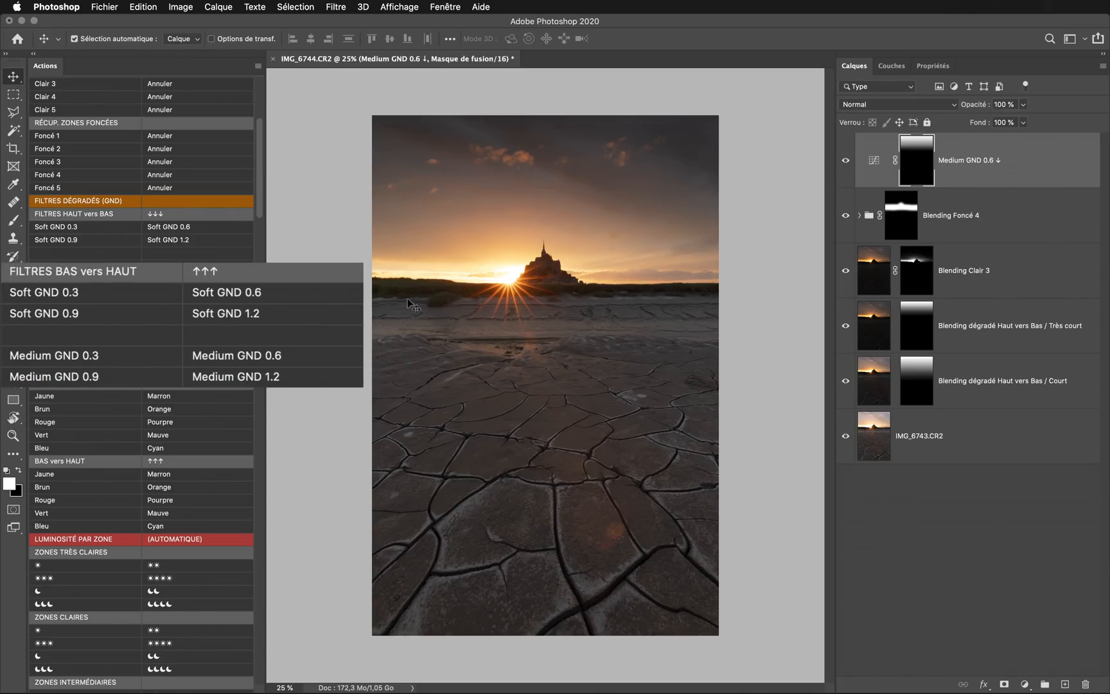
Step: Apply the bottom-to-top Medium GND 0.3 graduated filter to the foreground and compare the image with the filter hidden and shown
click(95, 347)
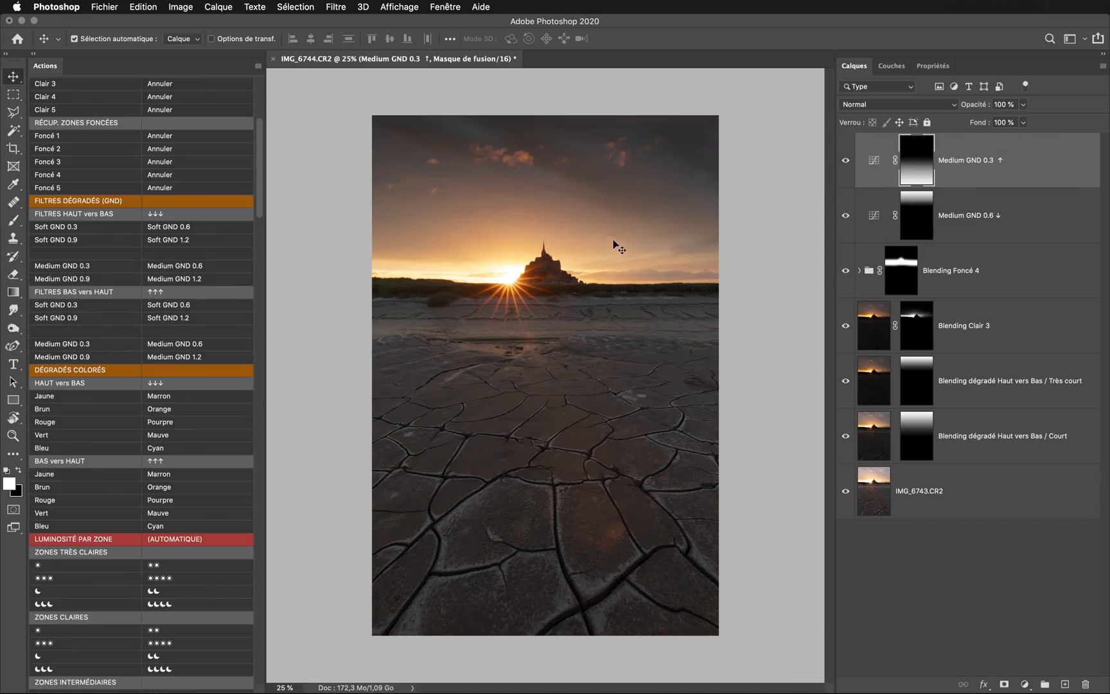
click(845, 161)
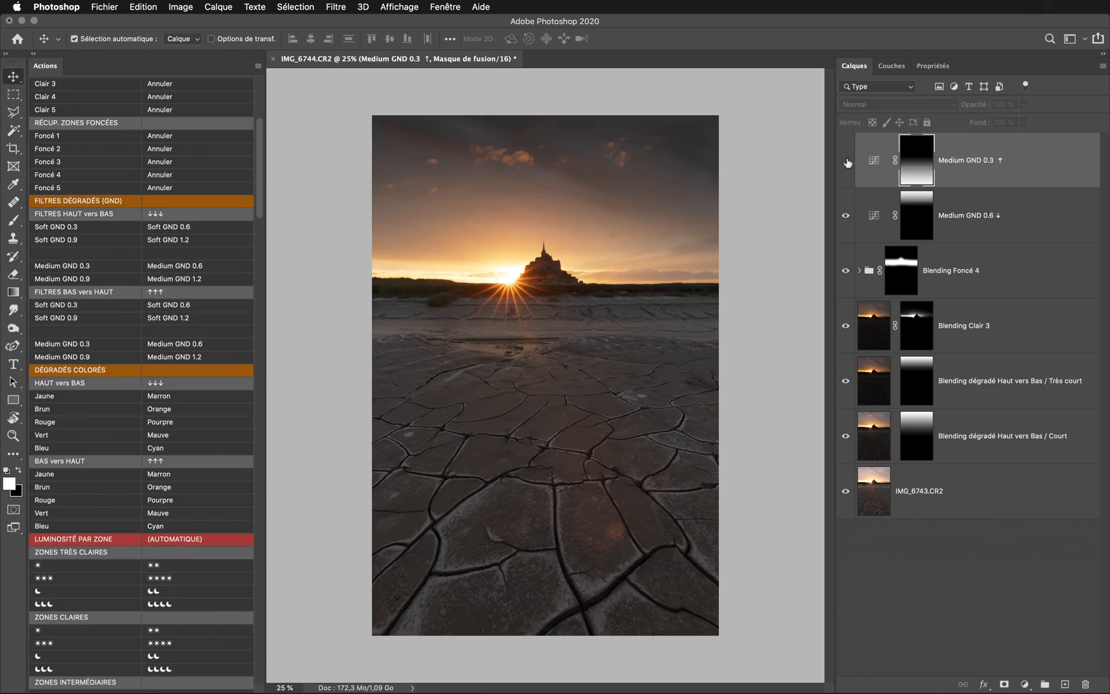
click(846, 161)
click(847, 162)
click(847, 161)
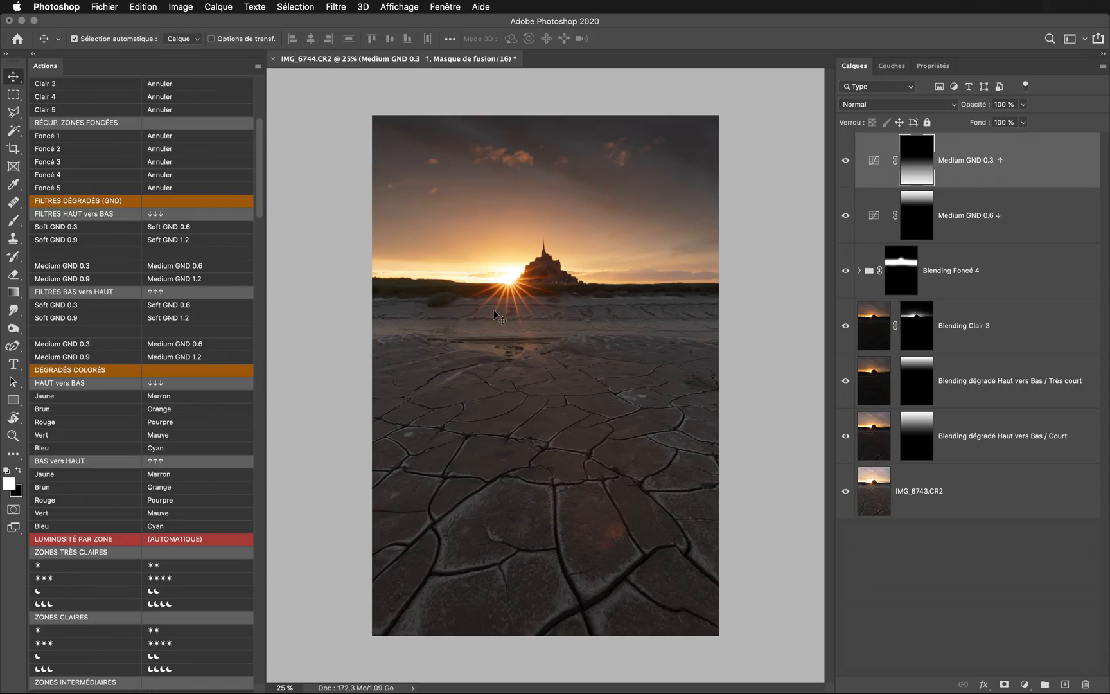
Step: Apply the automatic Contraste ++ action to the intermediate zones
scroll(187, 366, down, 20)
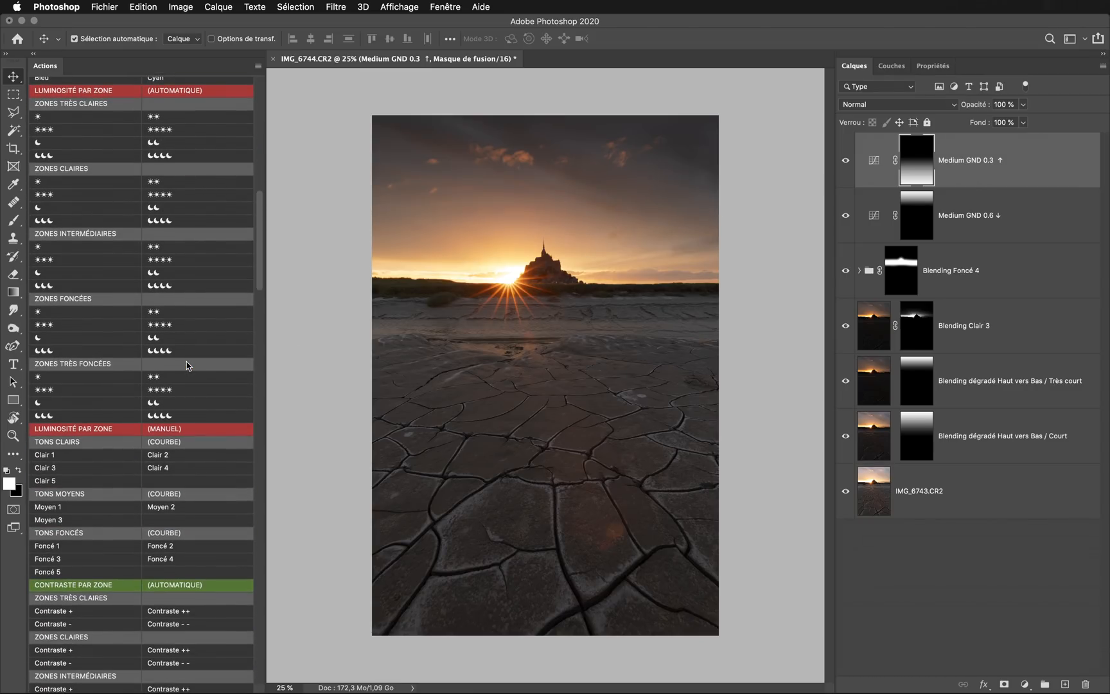
scroll(187, 365, down, 2)
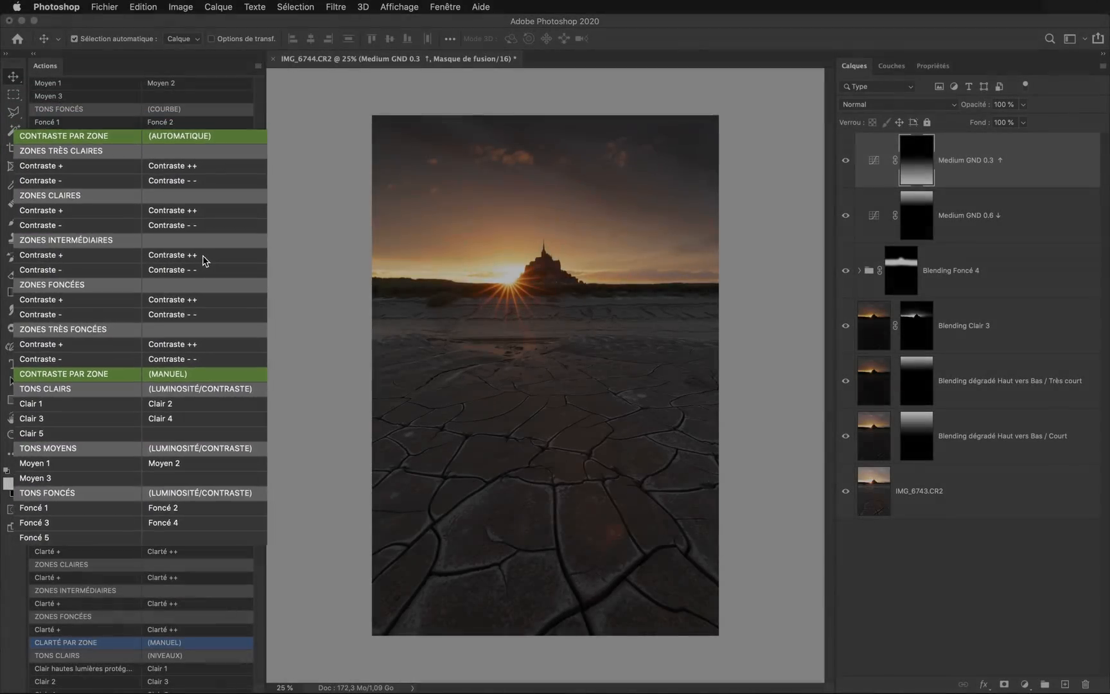
click(191, 265)
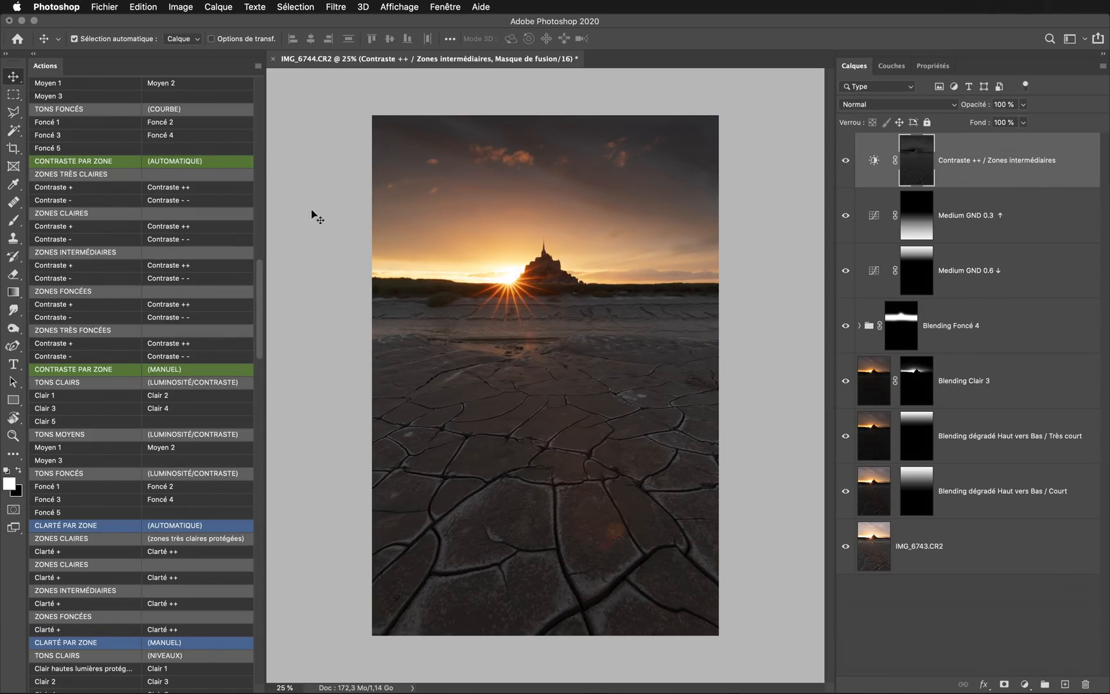
Step: Apply the automatic Contraste ++ action to the light zones and compare the image with that layer hidden and shown
click(198, 227)
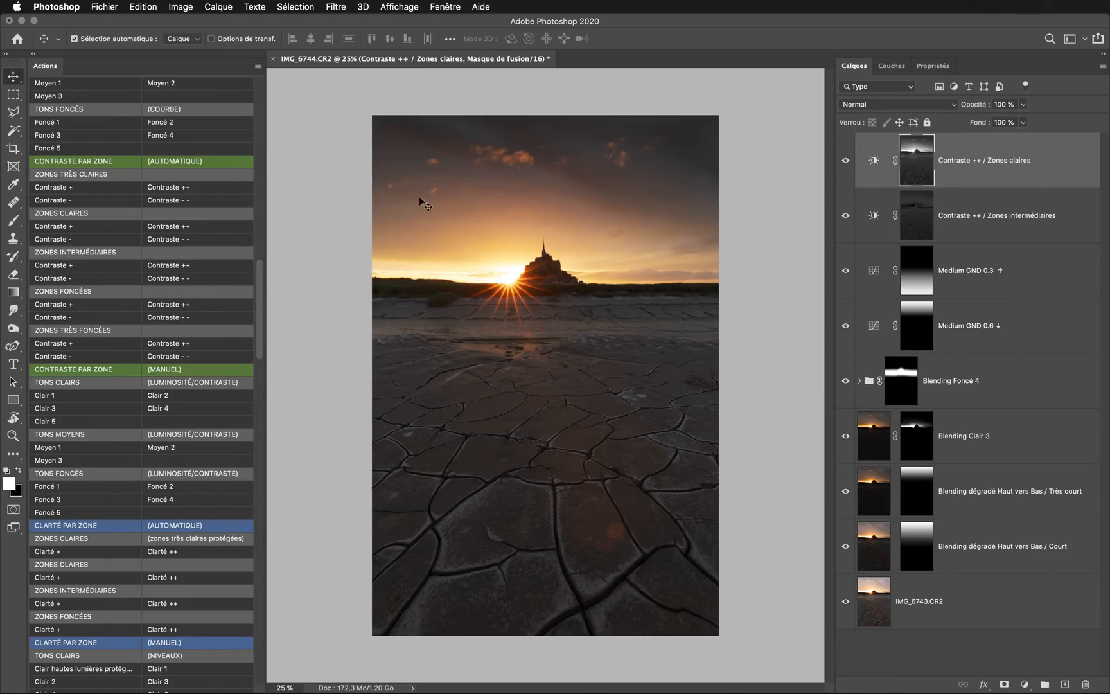
click(846, 162)
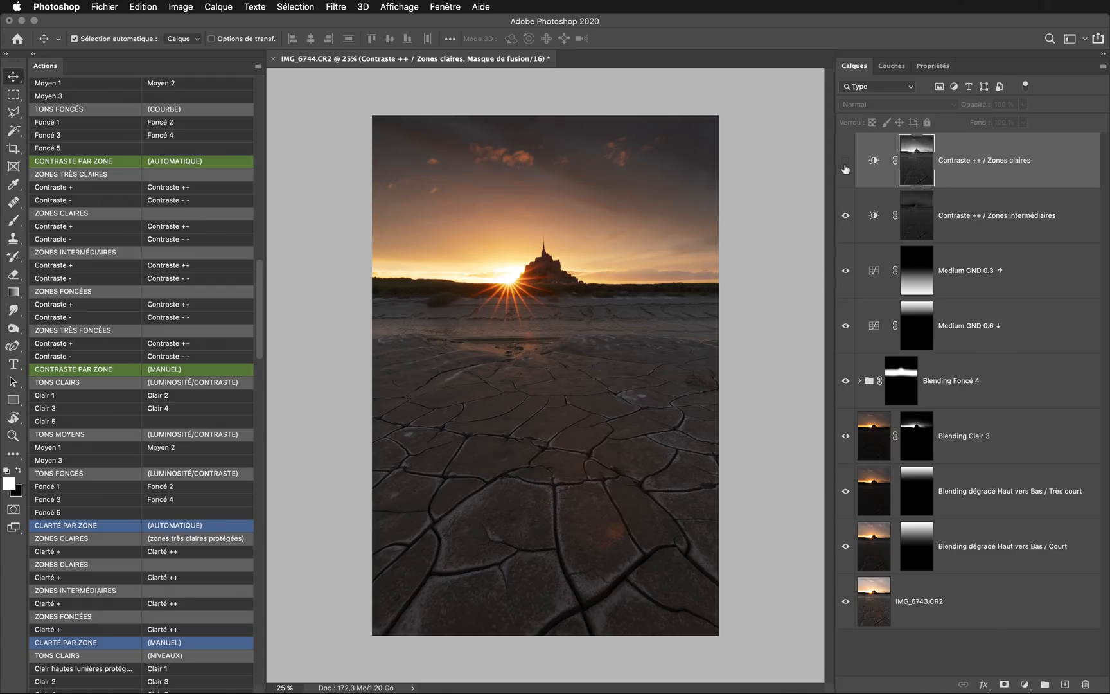
click(846, 164)
click(845, 164)
click(846, 164)
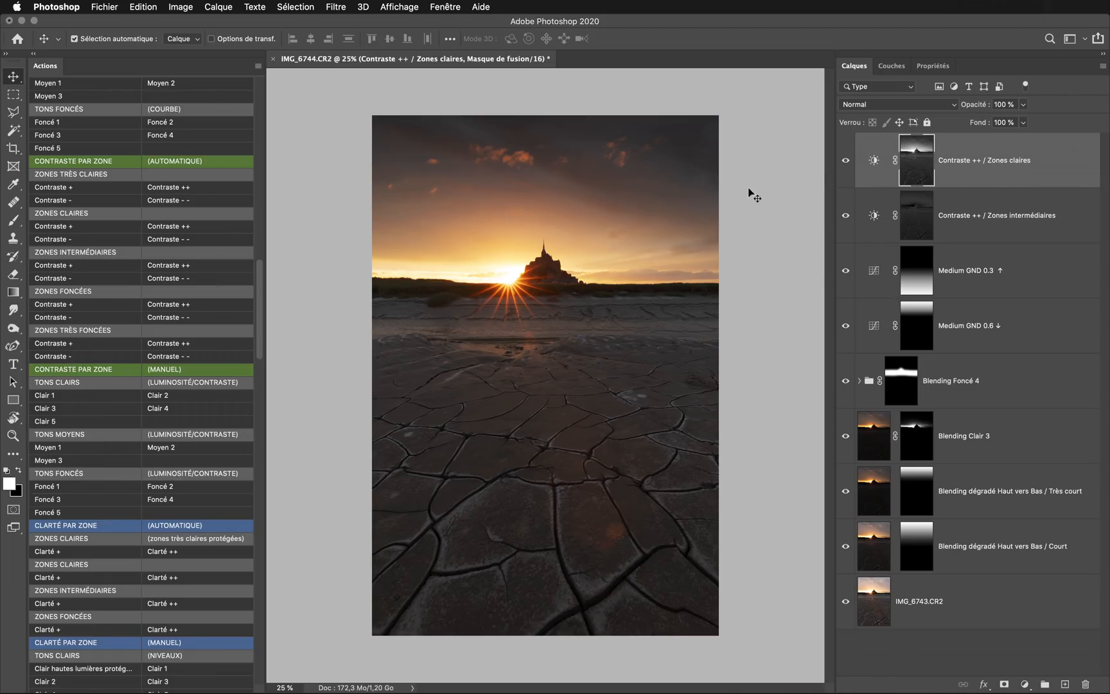
Step: Apply the automatic Clarté ++ action to the intermediate zones and compare the image with that layer hidden and shown
scroll(196, 324, down, 10)
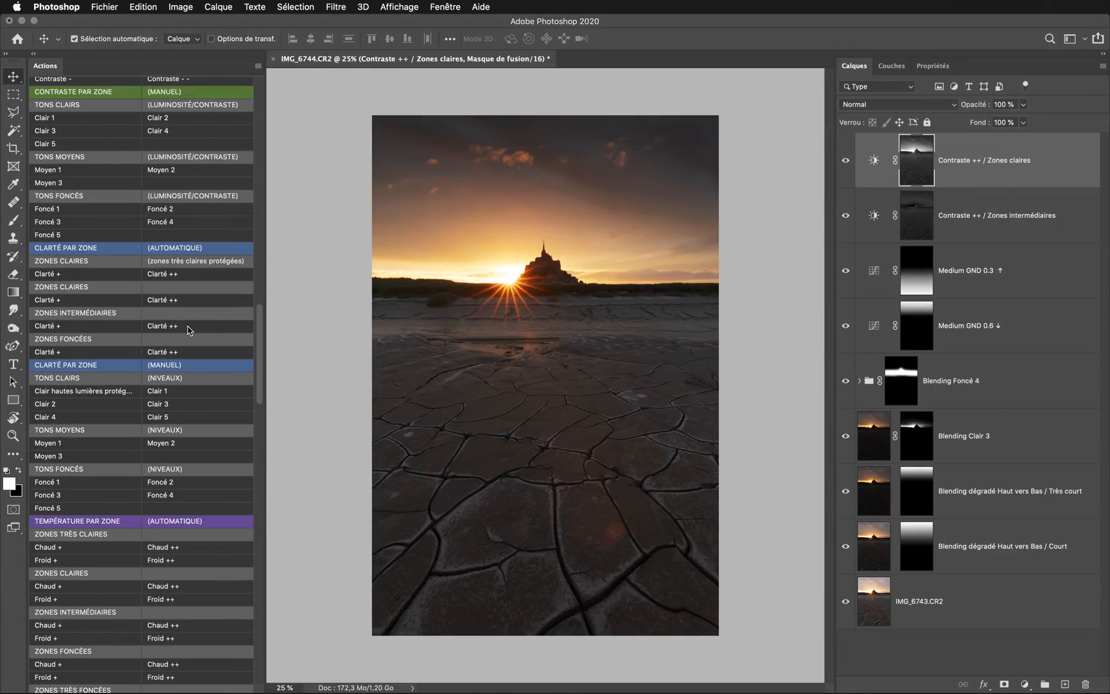
click(187, 326)
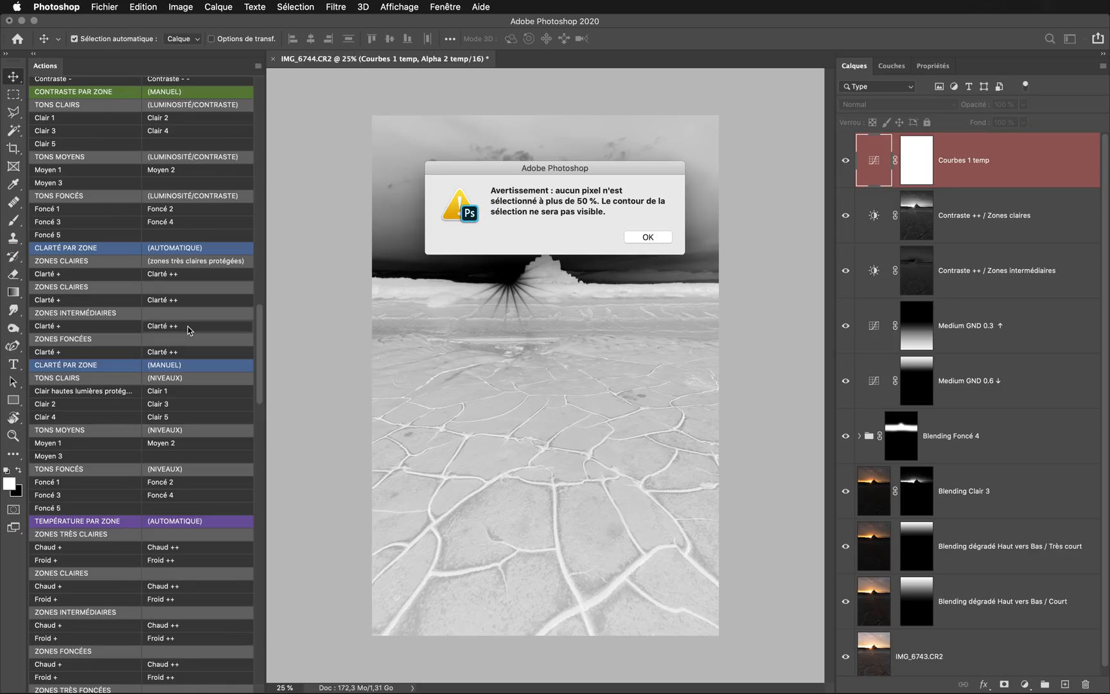
click(641, 236)
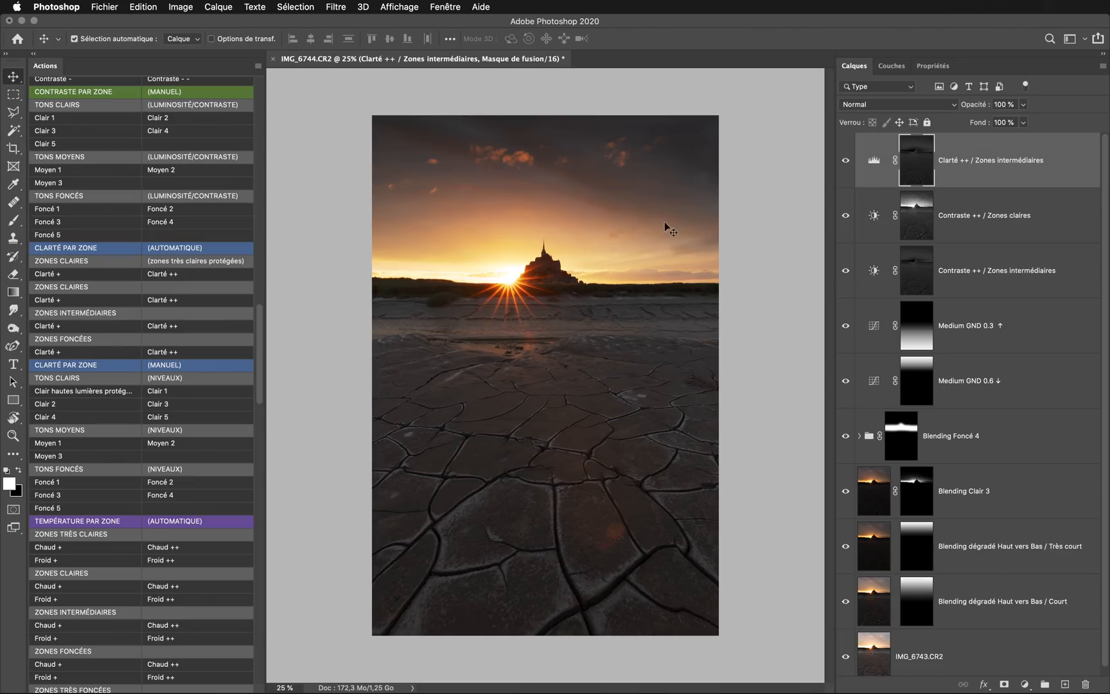
click(846, 160)
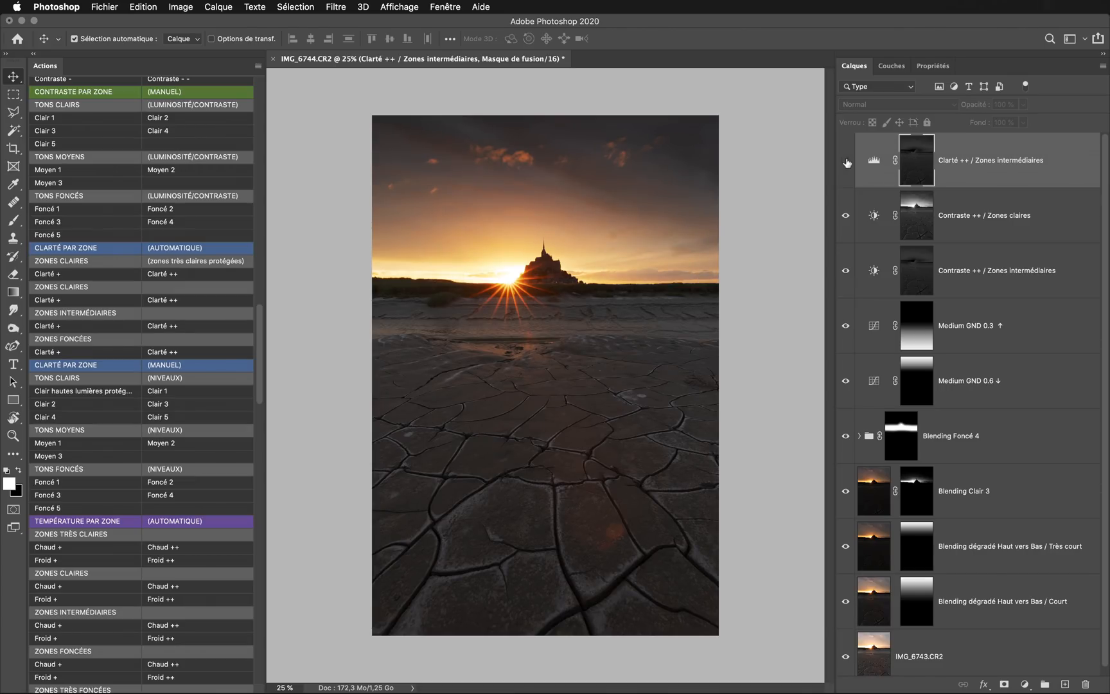
click(846, 161)
click(846, 161)
click(845, 161)
click(846, 161)
click(846, 160)
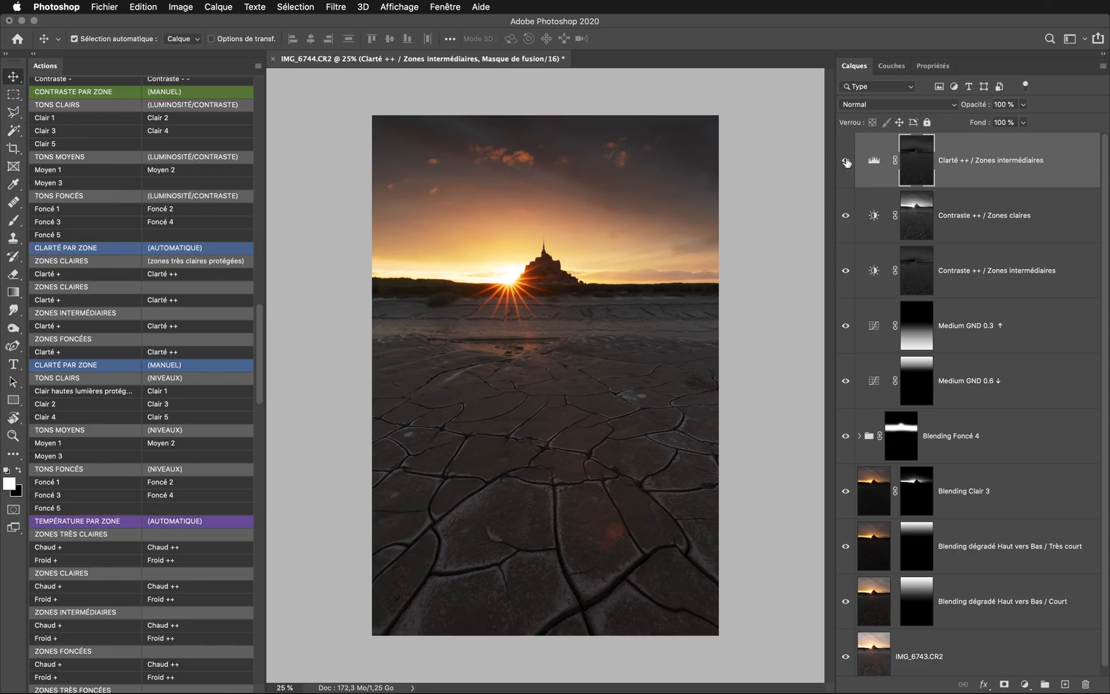
Step: Apply the automatic Clarté ++ action to the dark zones and compare the image with that layer hidden and shown
click(185, 352)
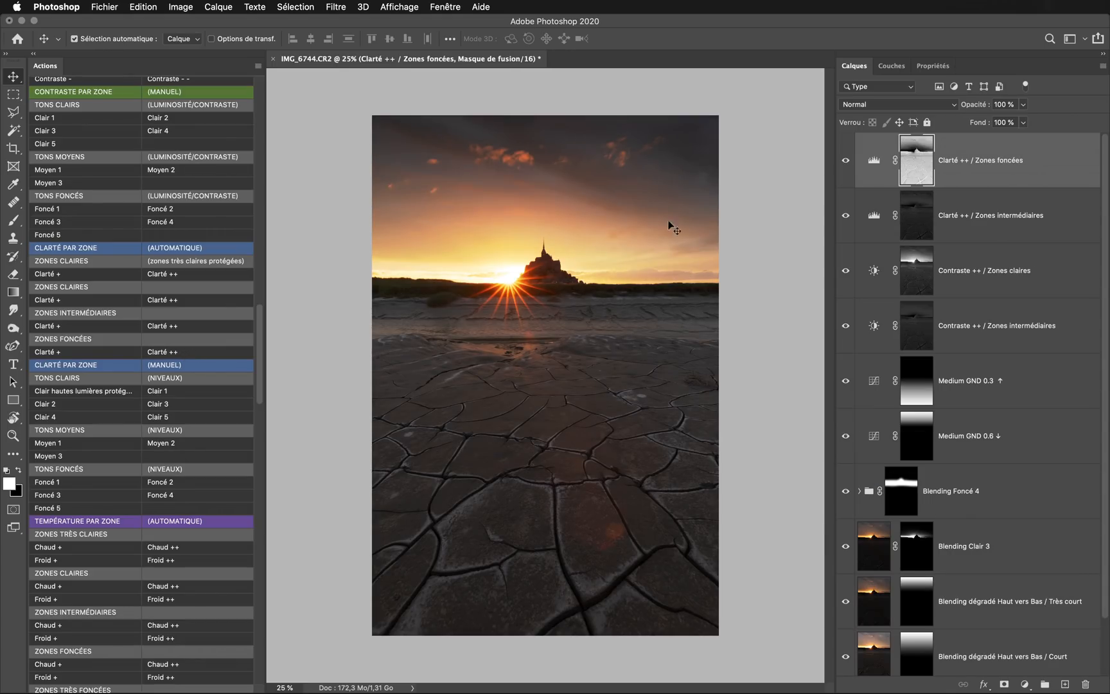
click(845, 162)
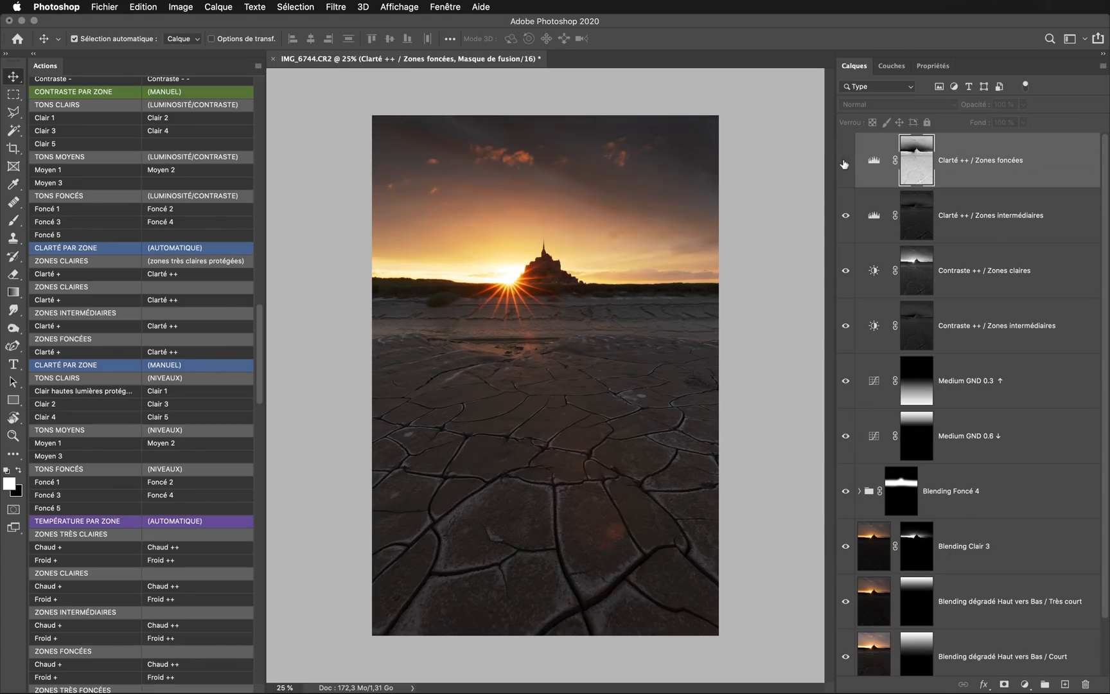
click(845, 162)
click(845, 162)
click(845, 162)
click(845, 162)
click(845, 162)
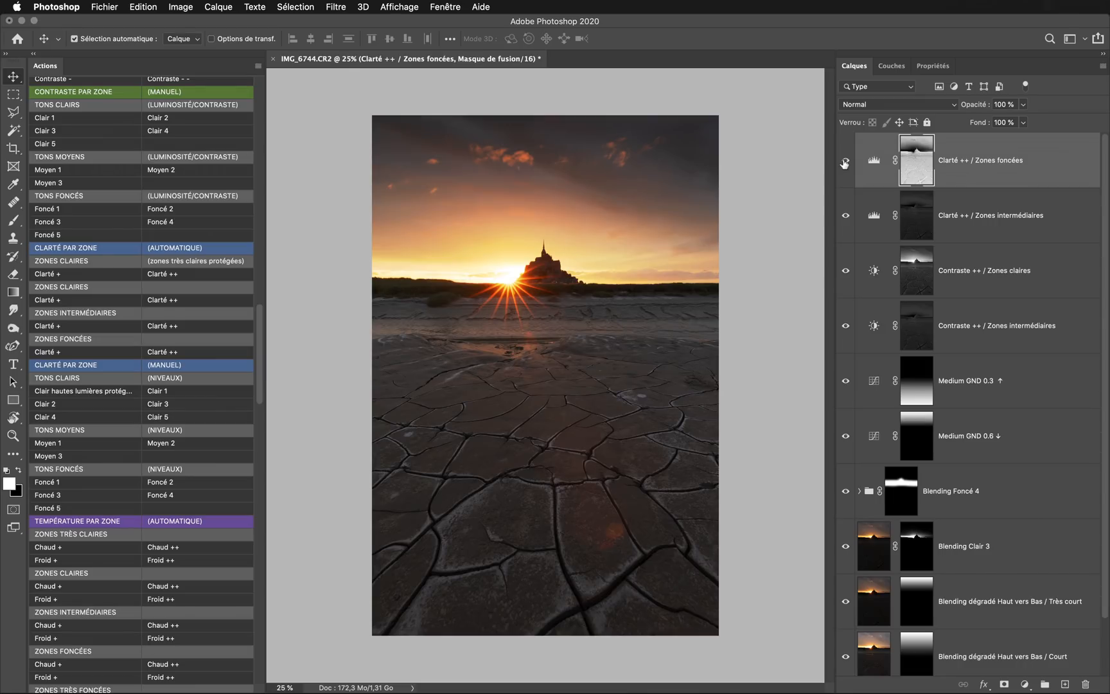
click(845, 162)
click(845, 162)
Step: Add a black mask (Masque NOIR) to the dark-zone clarity layer, paint the foreground white with a 2012 px brush, and compare the localized effect
scroll(195, 305, up, 15)
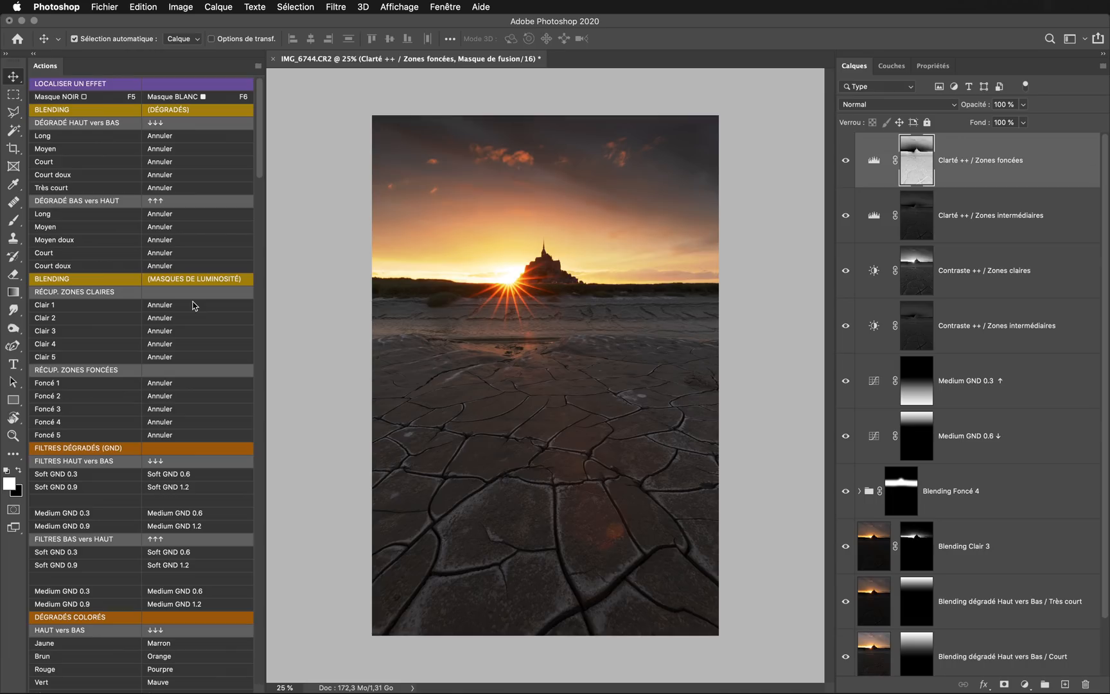
key(F5)
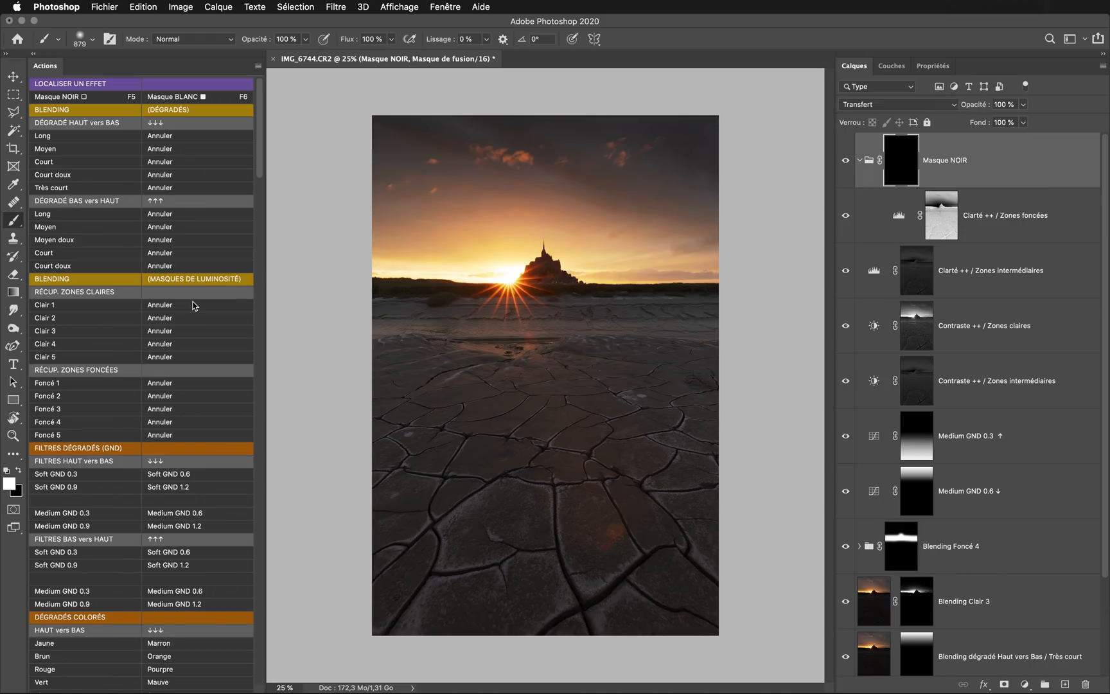
drag(567, 344, 656, 349)
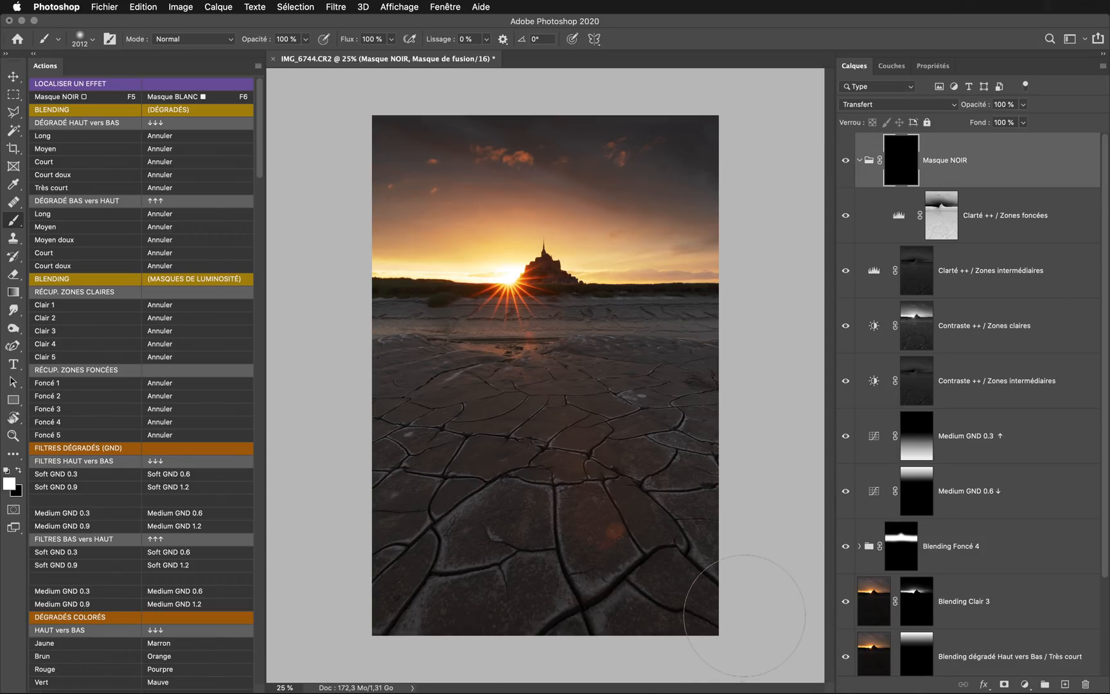
click(845, 162)
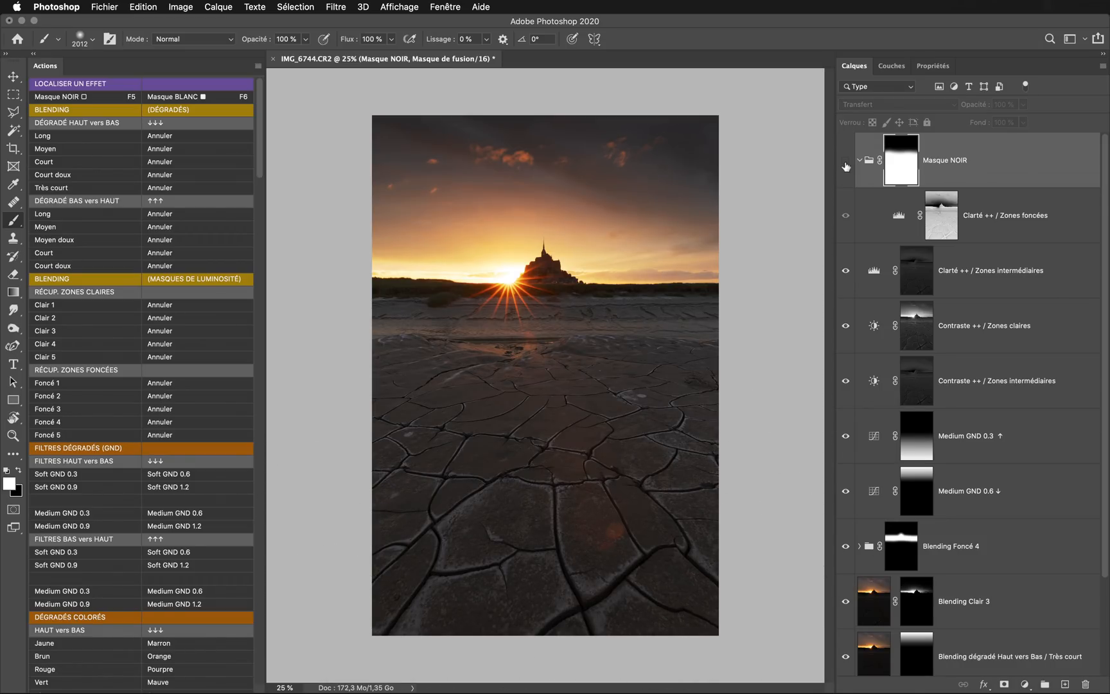
click(846, 161)
click(845, 163)
click(846, 162)
click(846, 163)
click(846, 166)
key(v)
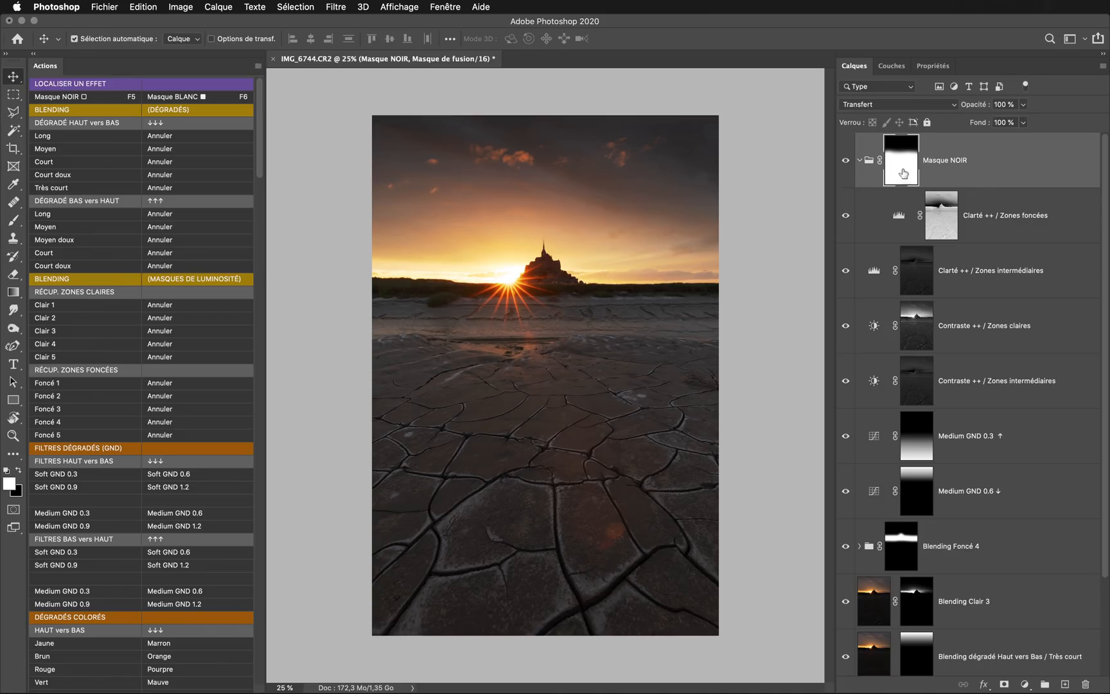
Step: Rename the Masque NOIR group as Clarté ++ / Zones foncées and collapse it
double_click(998, 216)
key(super+c)
double_click(937, 160)
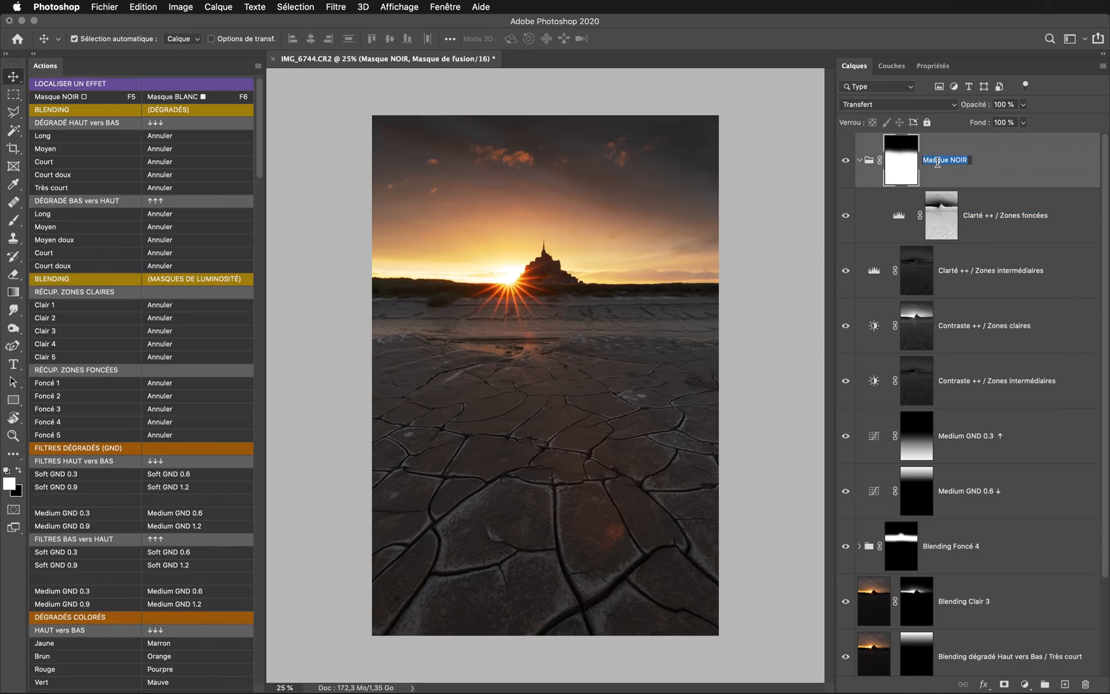
key(super+v)
key(Return)
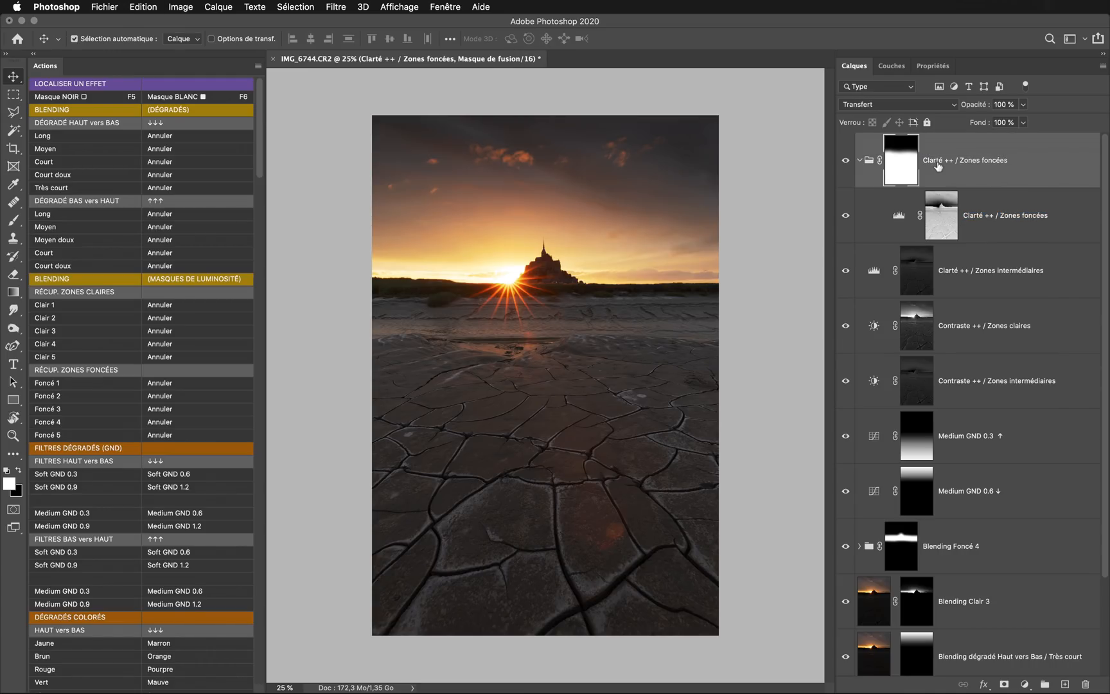
click(859, 161)
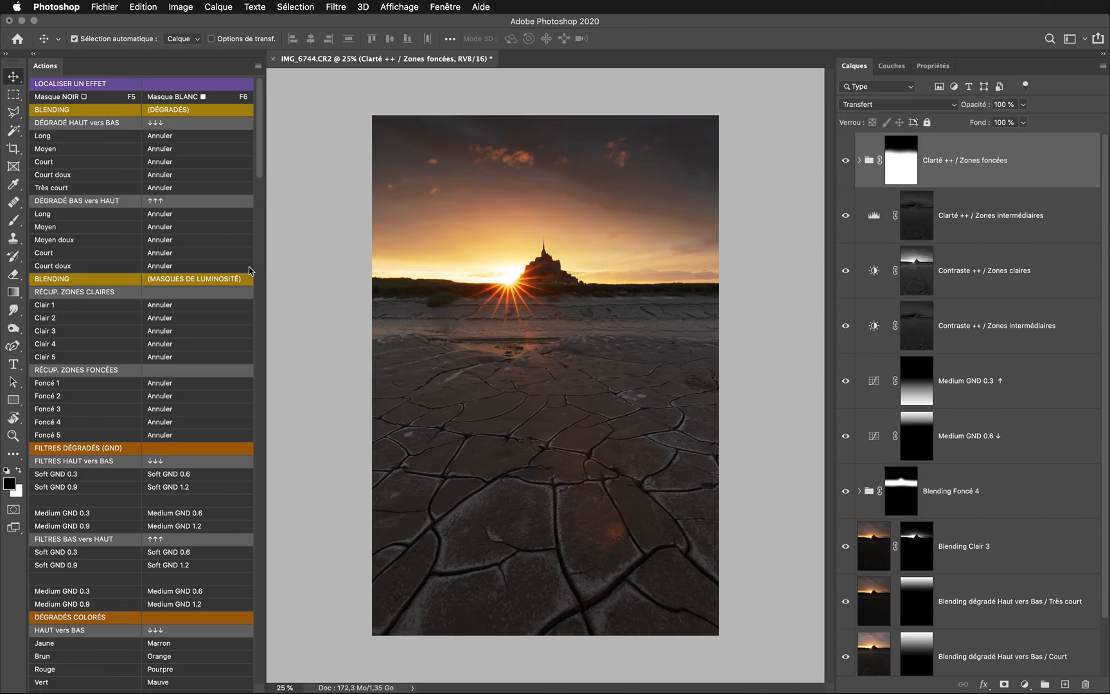
Step: Apply the automatic Clarté ++ action to the light zones and compare the image with that layer hidden and shown
scroll(206, 289, down, 15)
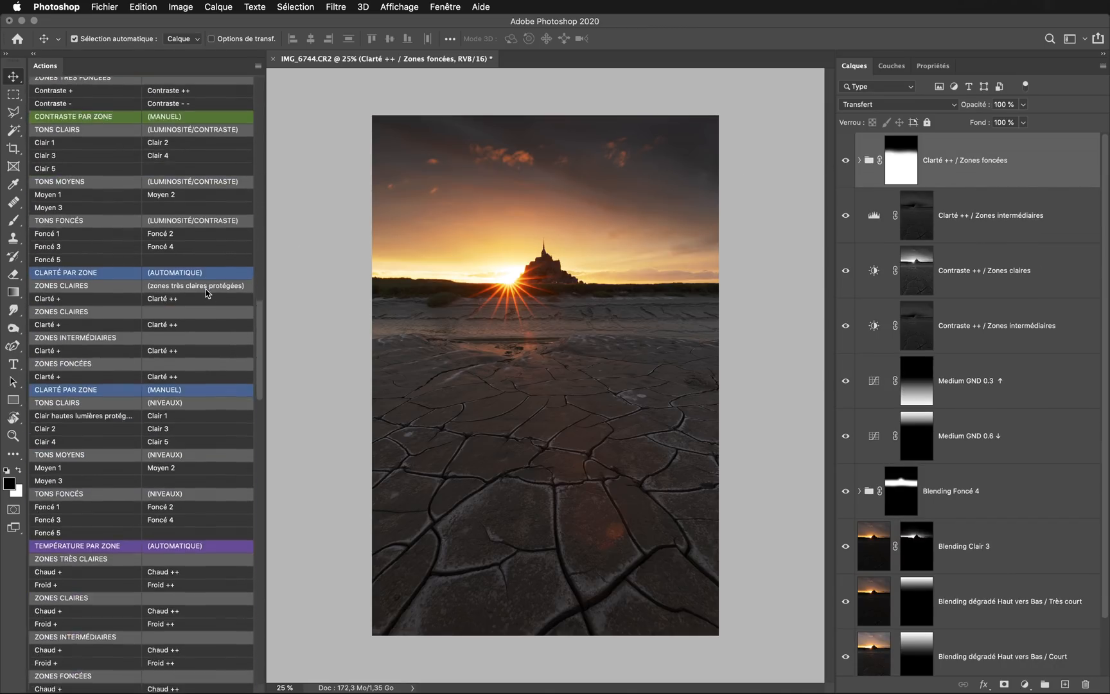
scroll(206, 289, down, 5)
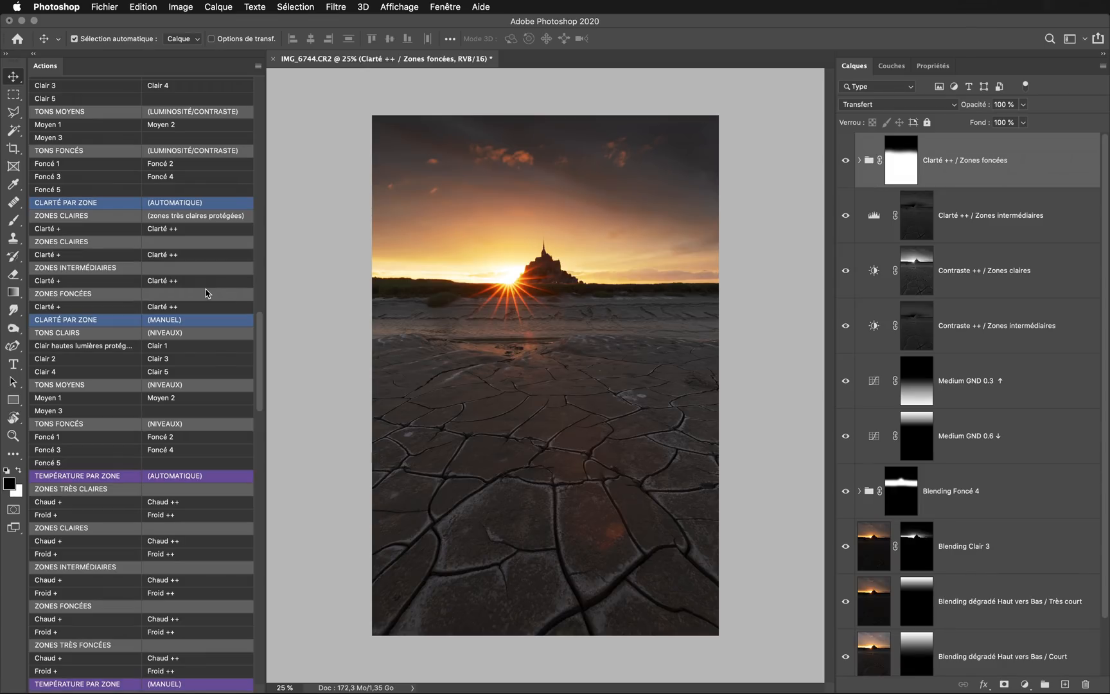
click(185, 256)
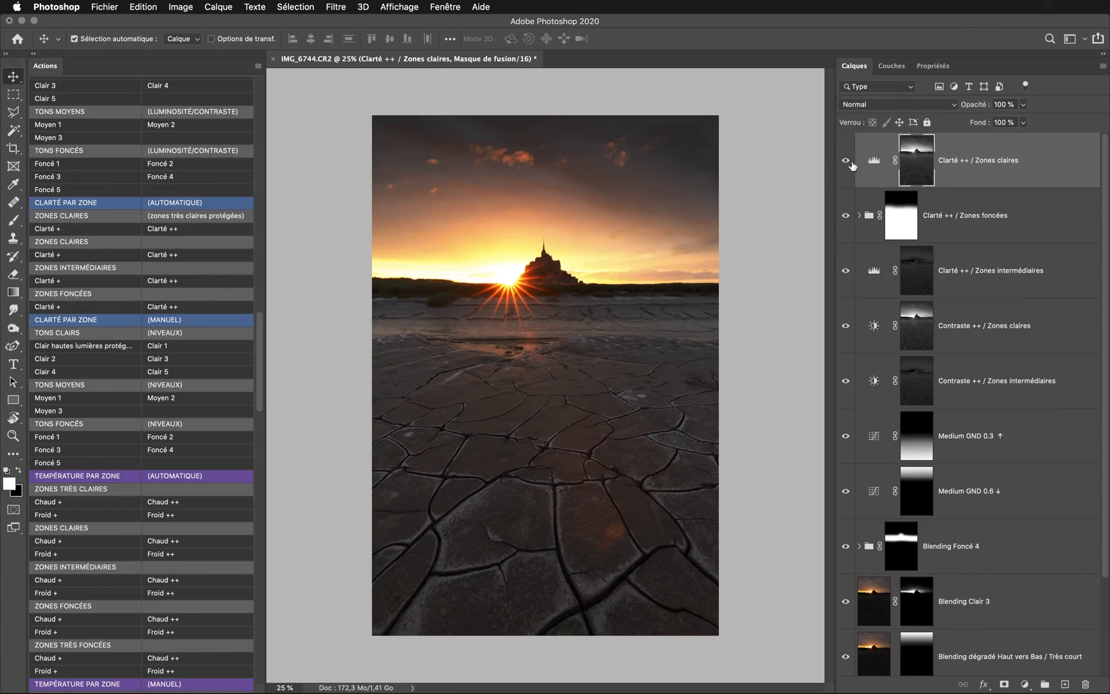
click(850, 163)
click(851, 163)
click(851, 163)
click(850, 163)
click(846, 161)
click(851, 164)
Step: Display the luminosity mask of the Clarté ++ / Zones claires layer on its own to examine which areas it affects
alt+click(919, 168)
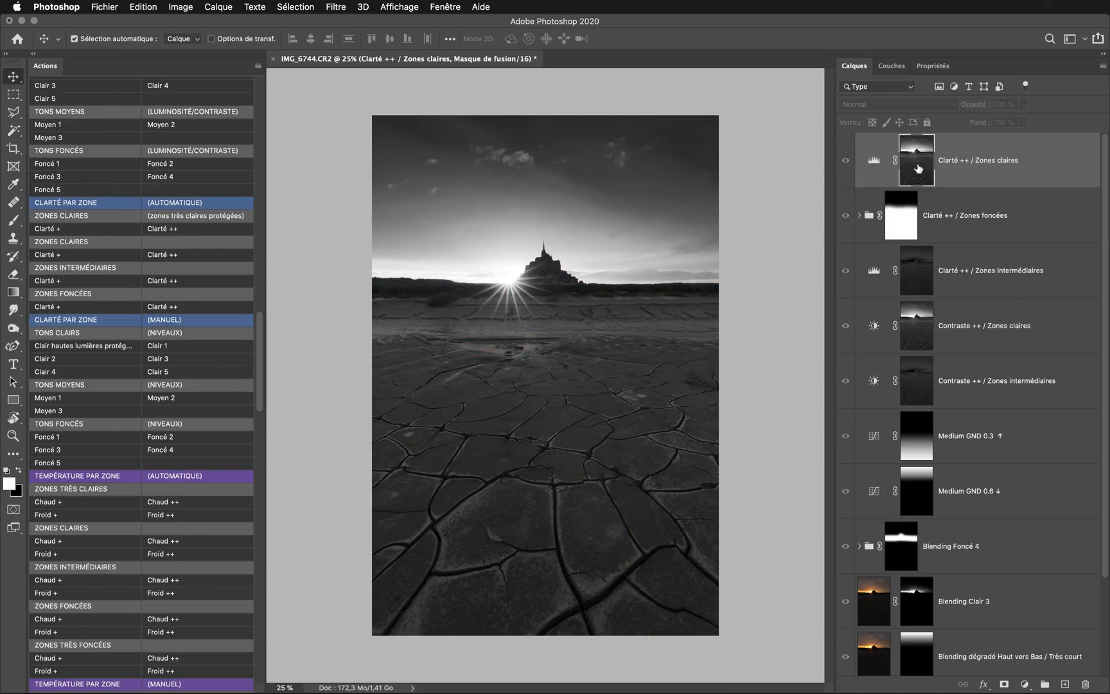
alt+click(919, 168)
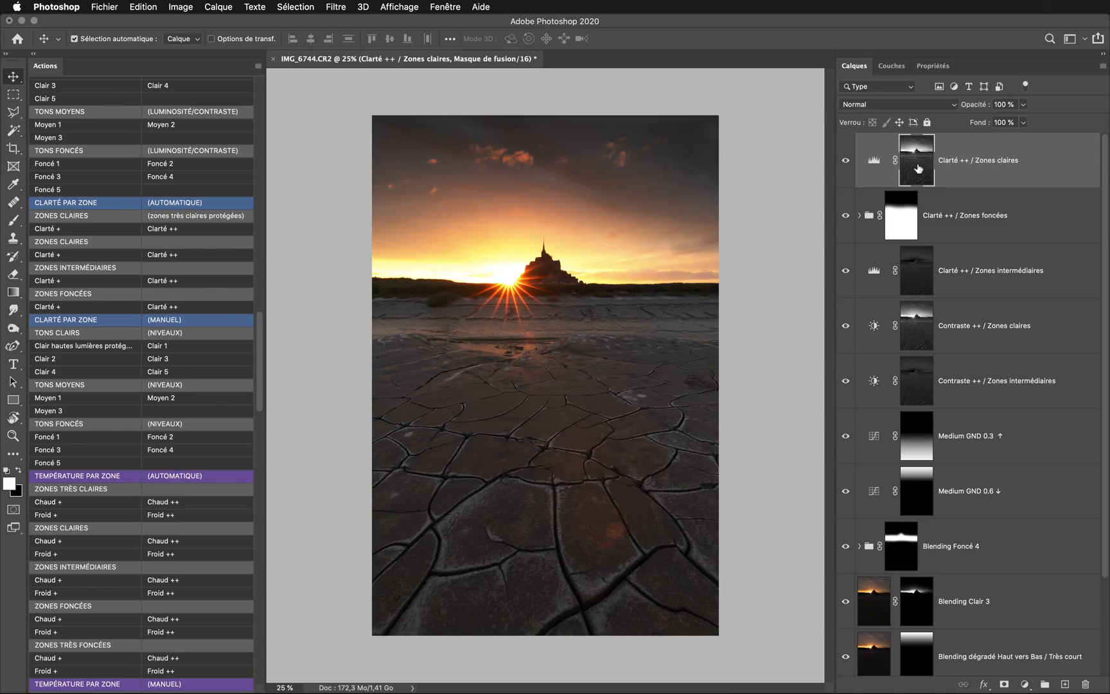
alt+click(919, 168)
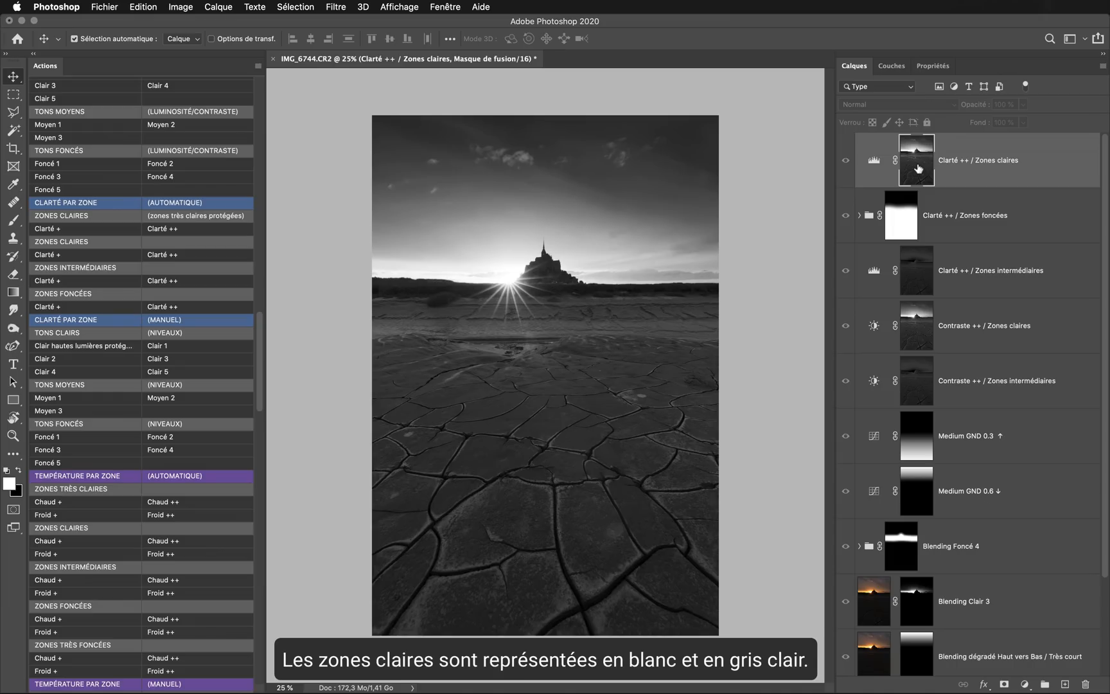
Step: Return to the normal image view and set the white input level of the Clarté ++ / Zones claires layer to 151
alt+click(919, 168)
alt+click(919, 169)
alt+click(919, 168)
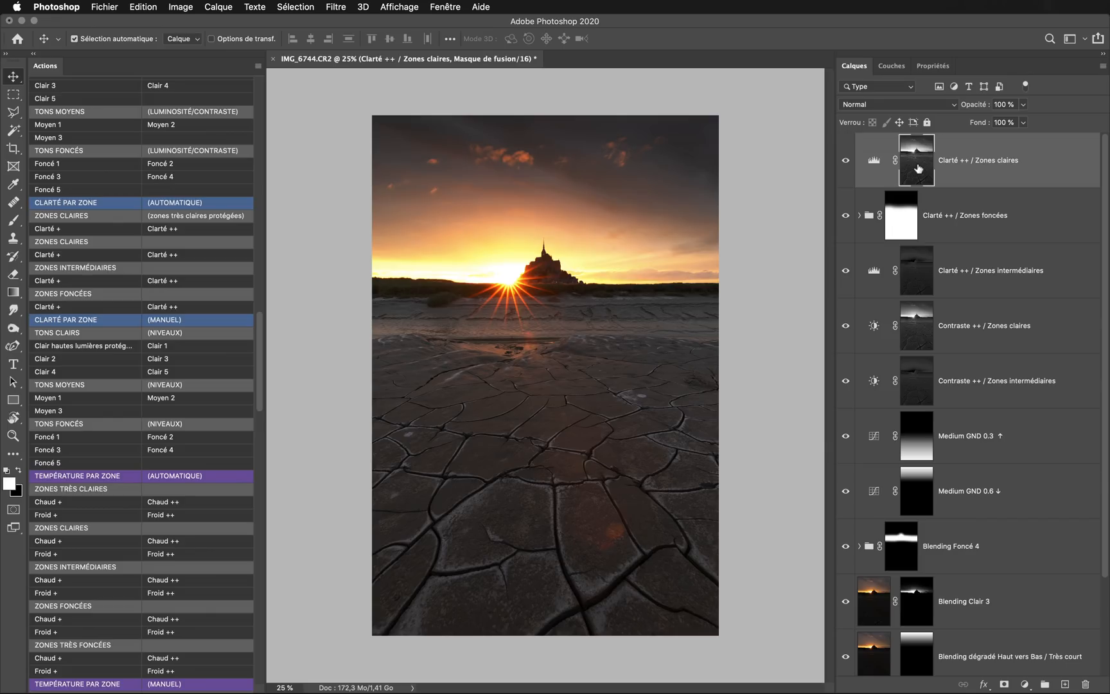
click(872, 165)
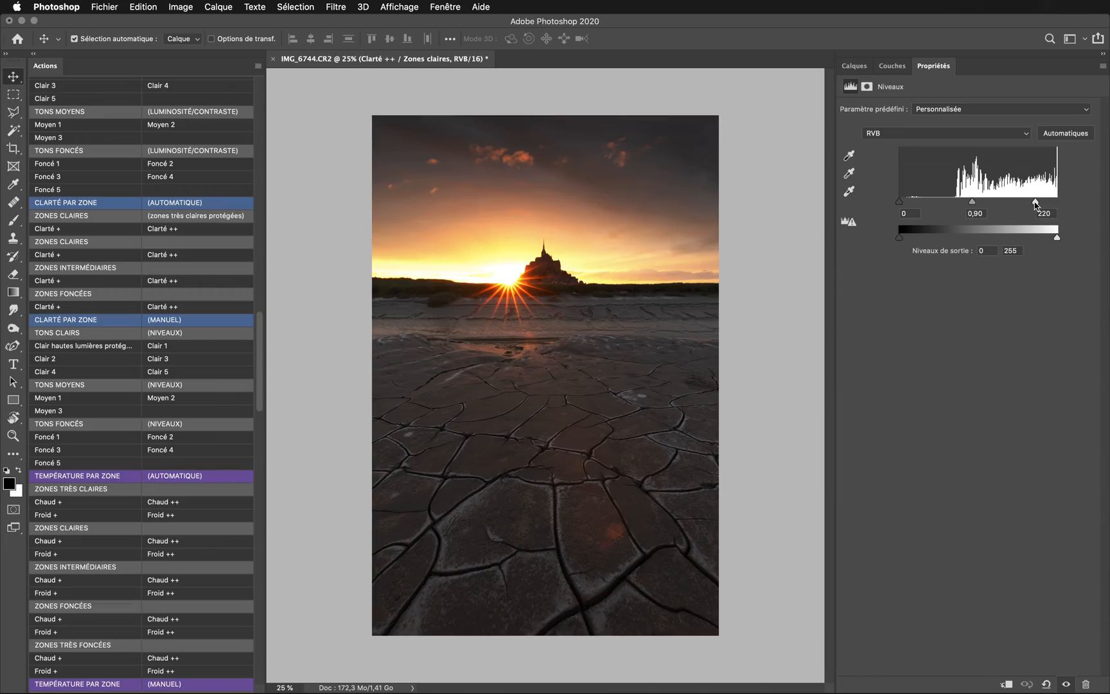
drag(1035, 202, 994, 219)
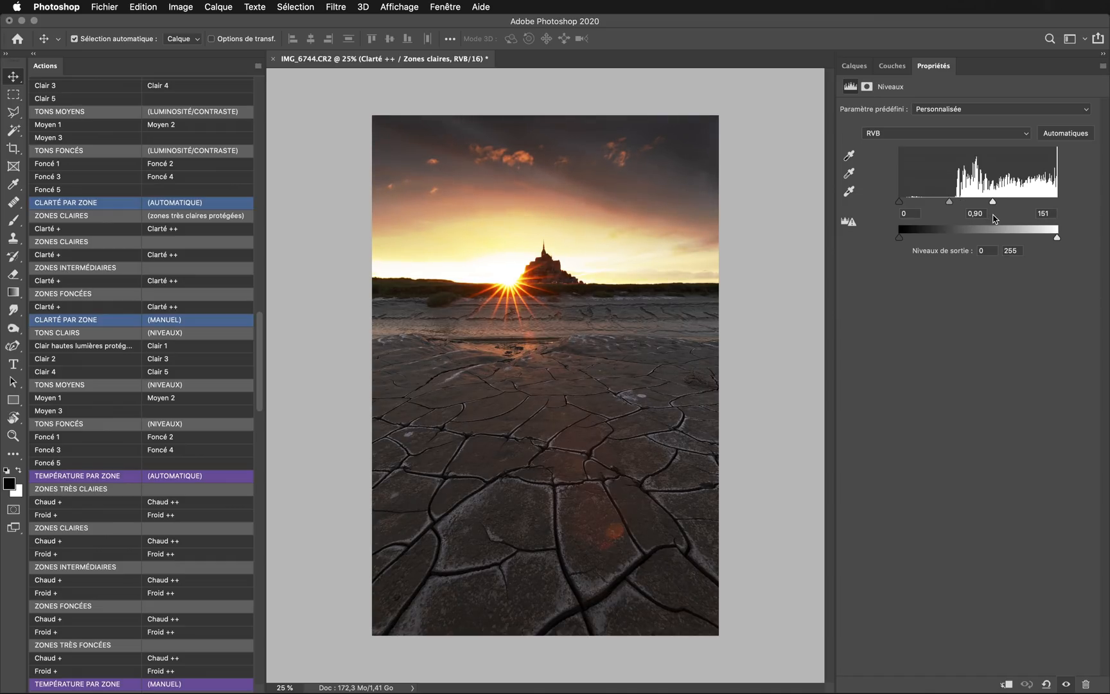
click(854, 67)
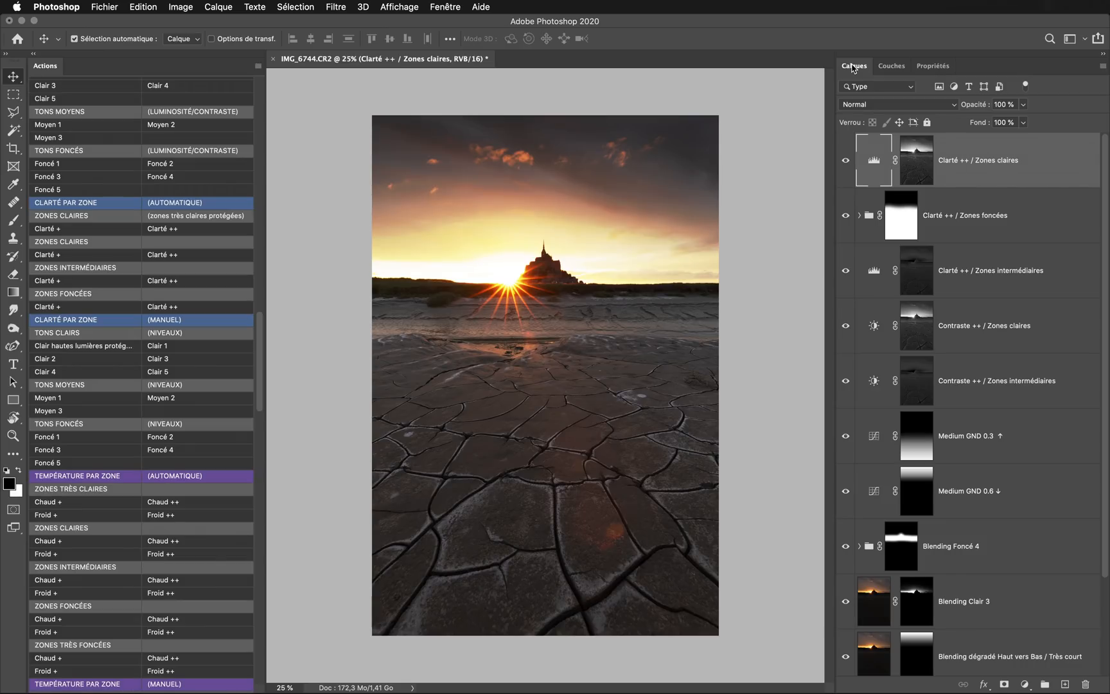
Step: Add a black mask (Masque NOIR) to the light-zone clarity layer, paint the foreground white, and compare the localized effect
key(F2)
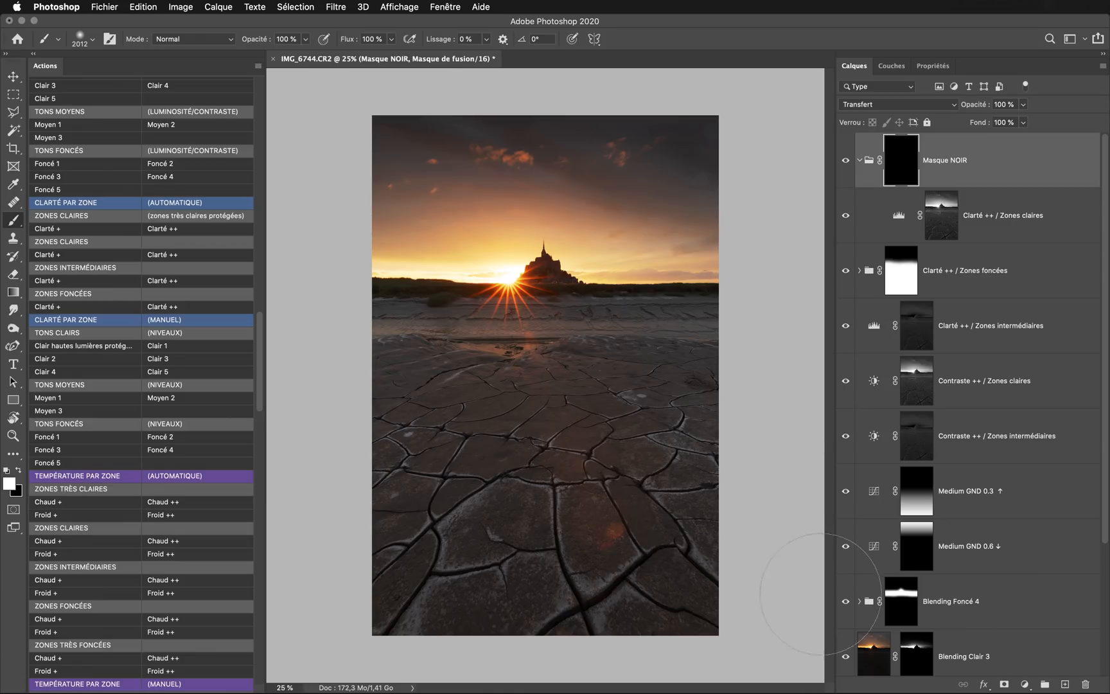
drag(443, 591, 771, 523)
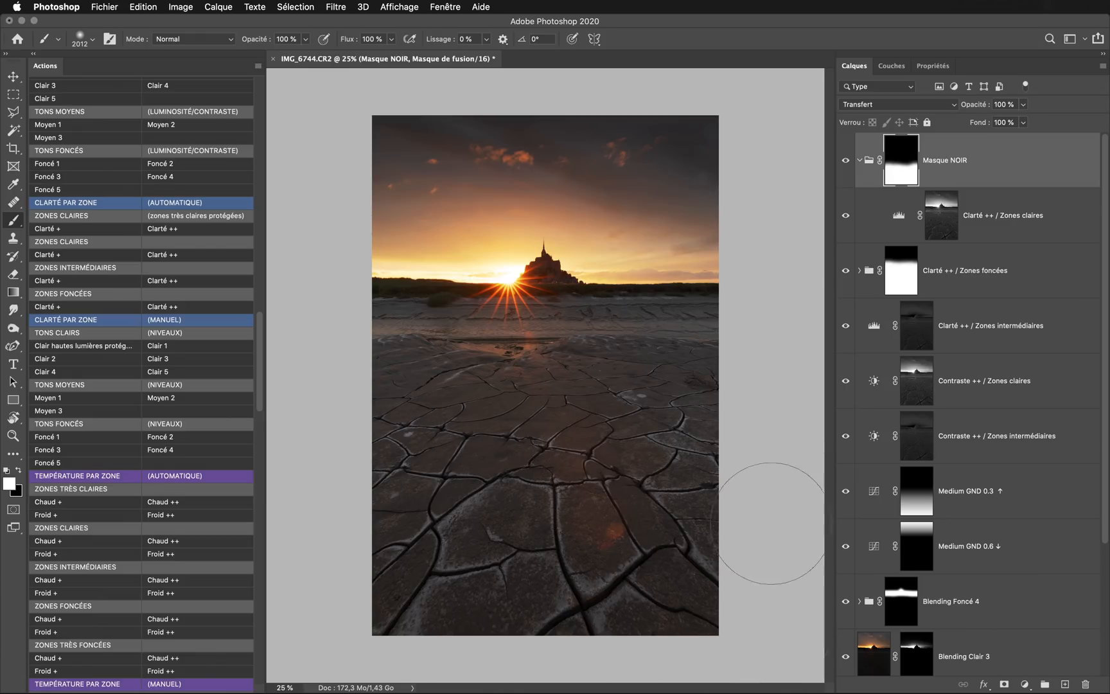
click(845, 161)
click(846, 160)
click(845, 161)
click(846, 160)
key(v)
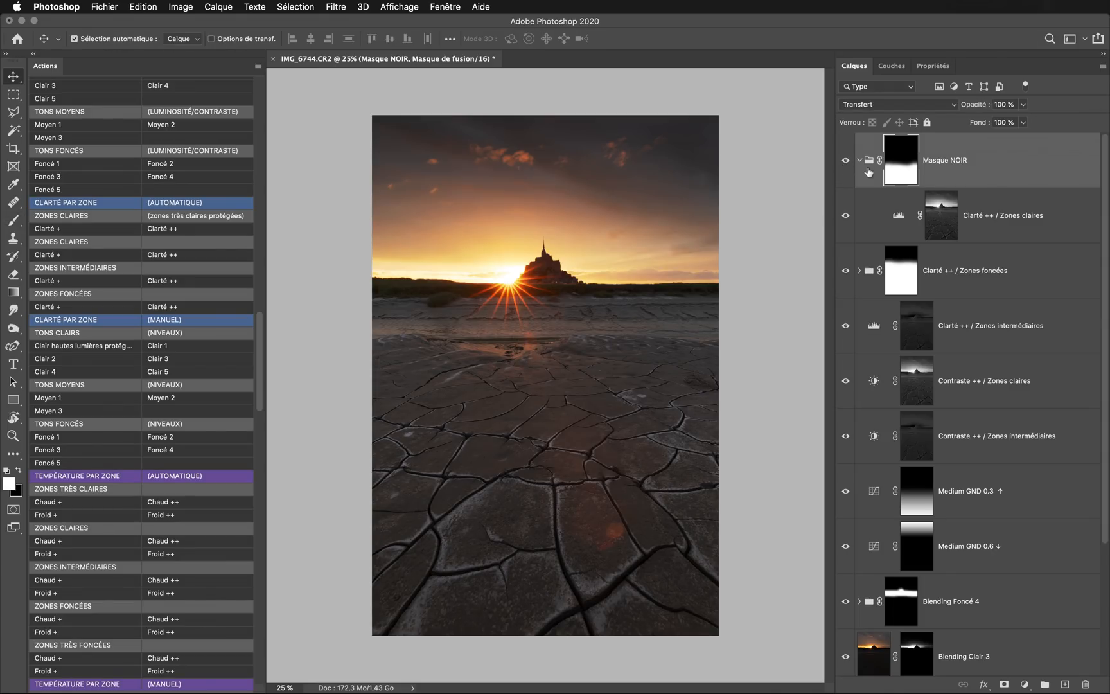
Step: Rename the Masque NOIR group as Clarté ++ / Zones claires by copying its layer's name, and collapse it
double_click(995, 217)
key(super+c)
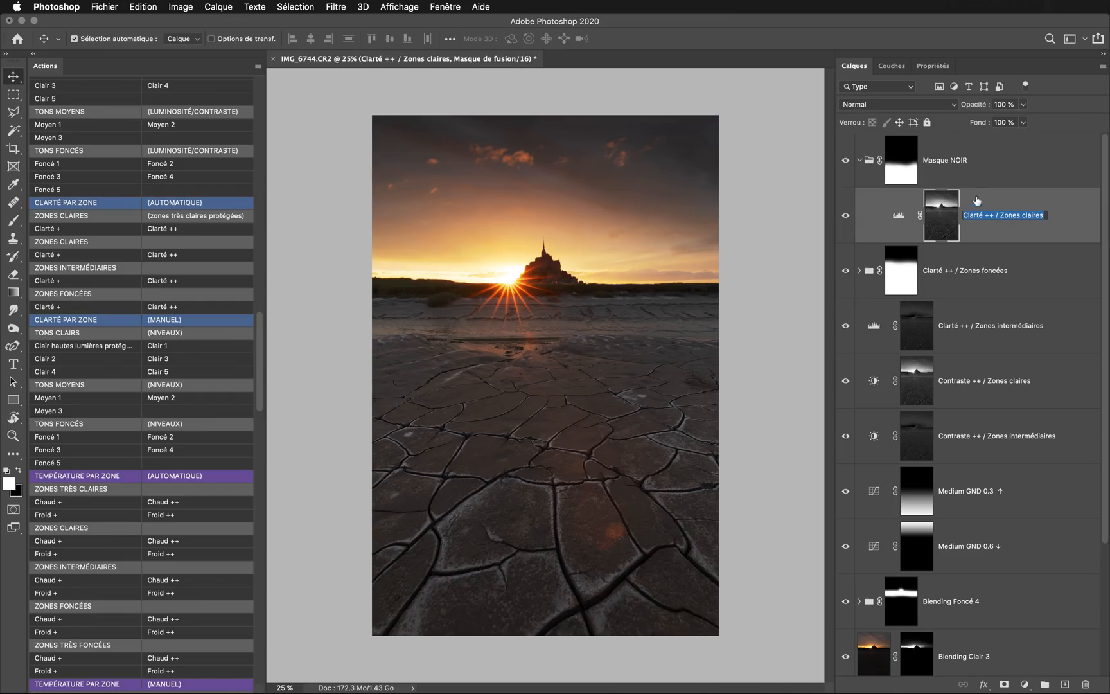
double_click(945, 160)
key(super+v)
key(Return)
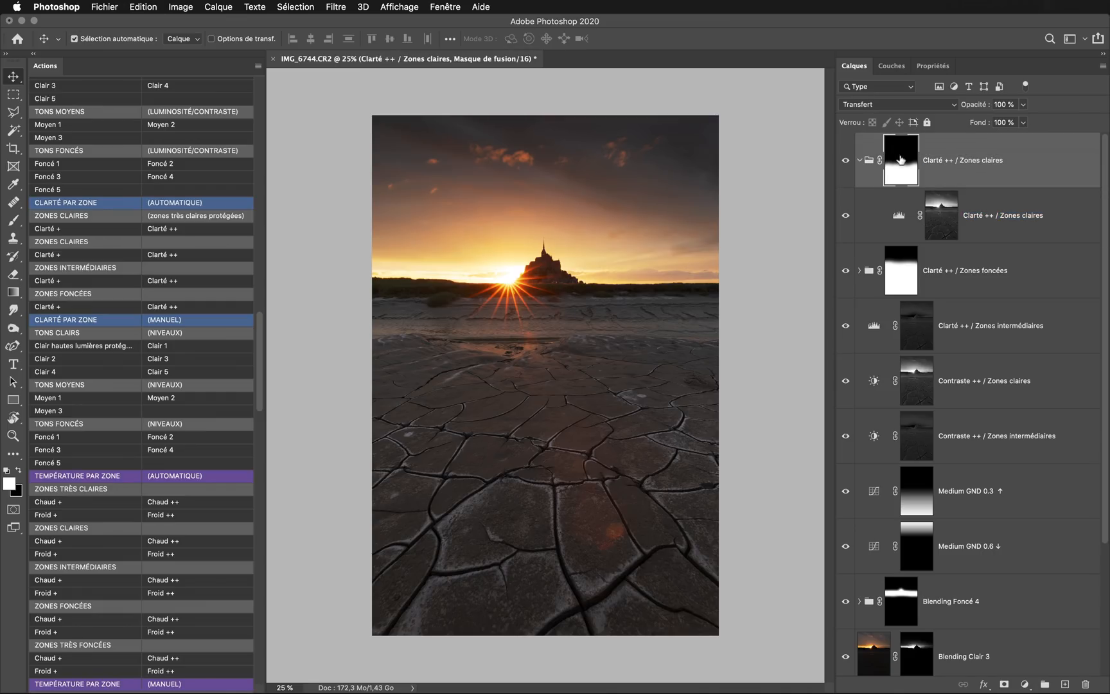
click(860, 161)
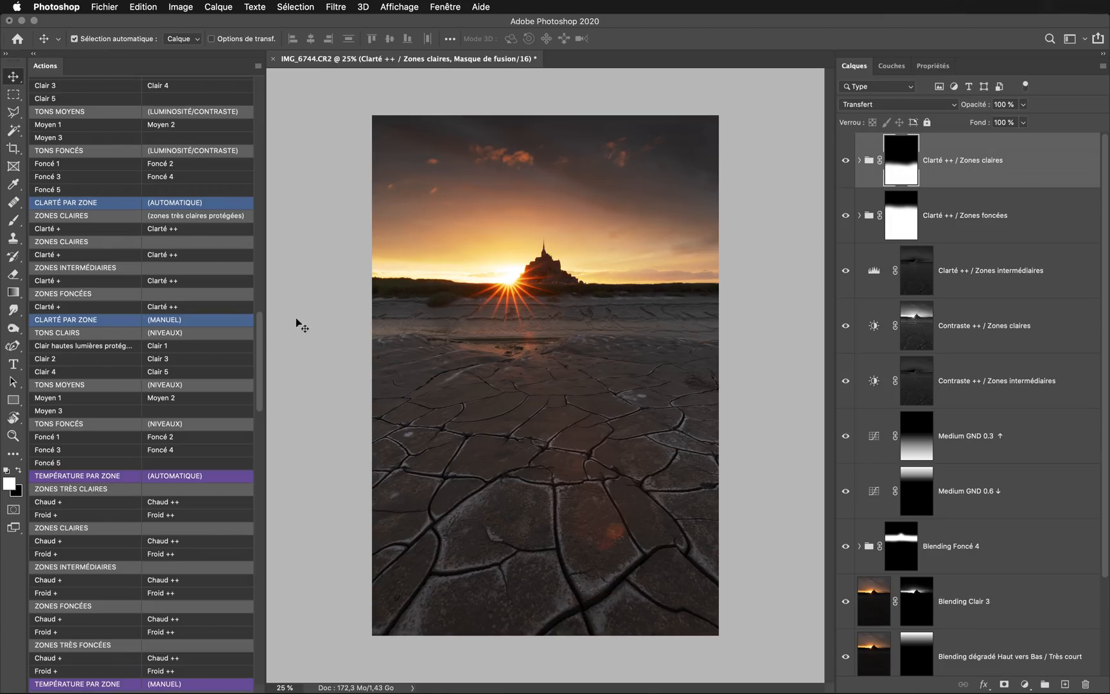
Step: Apply the automatic Chaud ++ temperature action to the very light zones and compare the image with that layer hidden and shown
scroll(197, 354, down, 5)
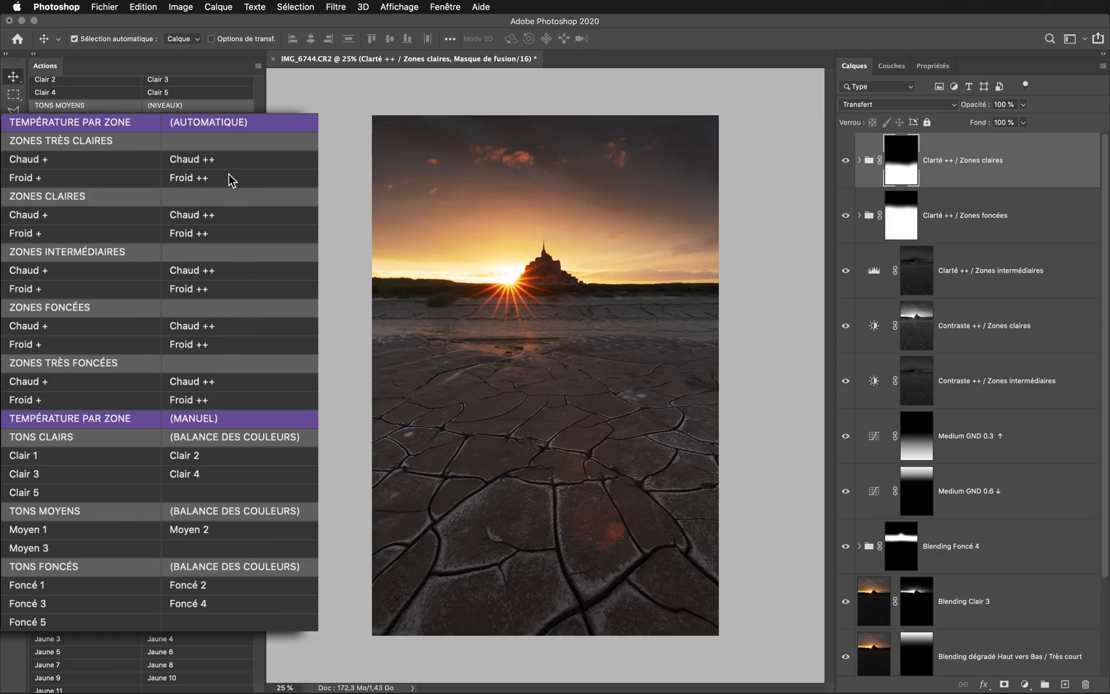
click(187, 223)
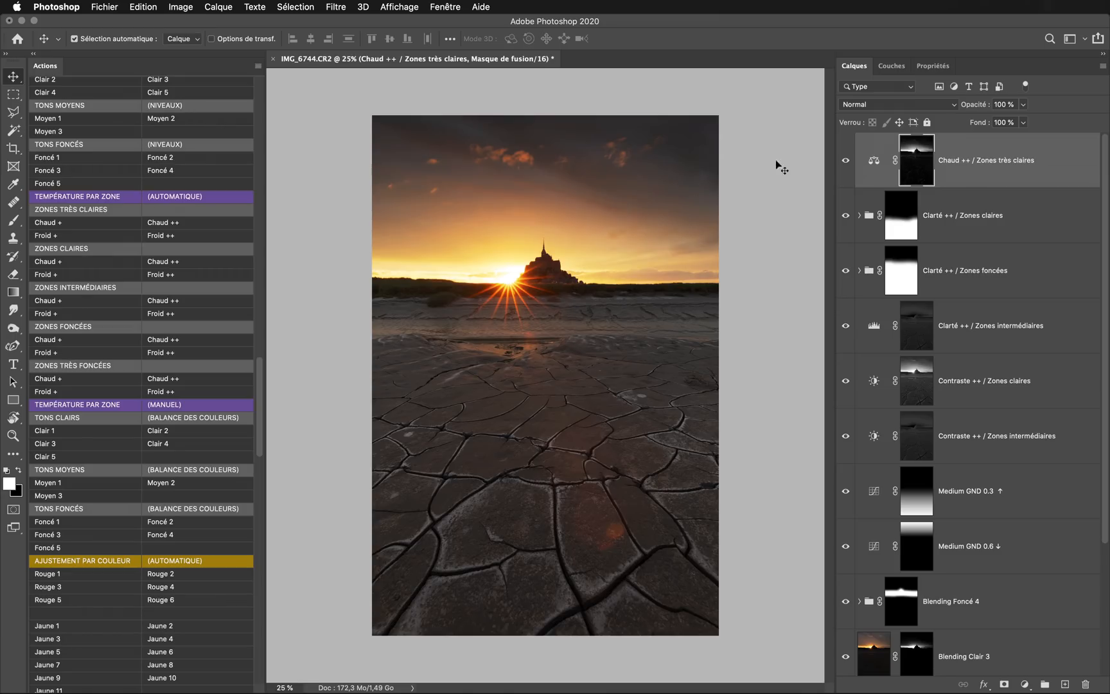
click(847, 162)
click(846, 162)
click(847, 162)
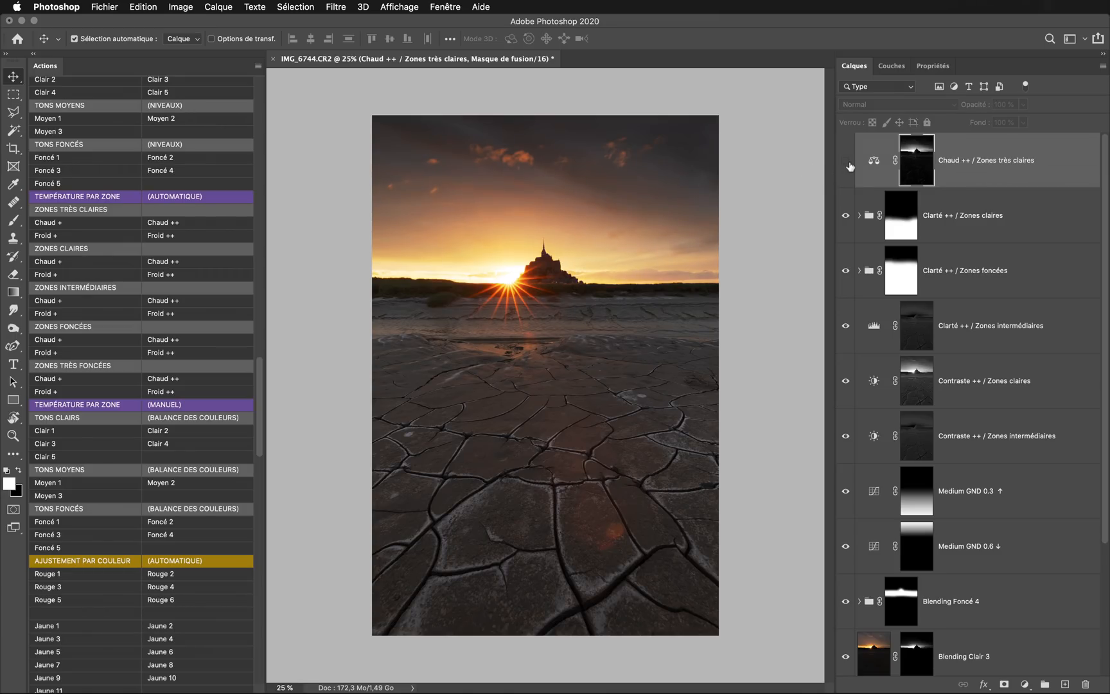
click(847, 162)
click(847, 162)
click(847, 162)
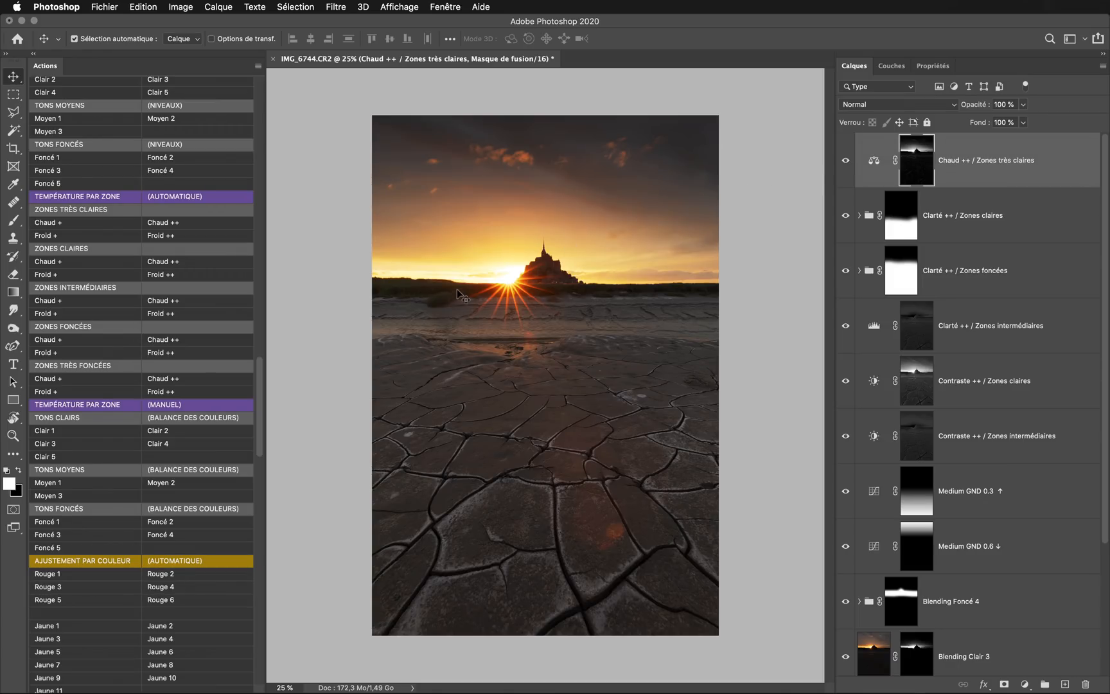
Step: Apply the automatic Froid + temperature action to the dark zones, compare its effect, and set the layer's opacity to 25%
click(101, 354)
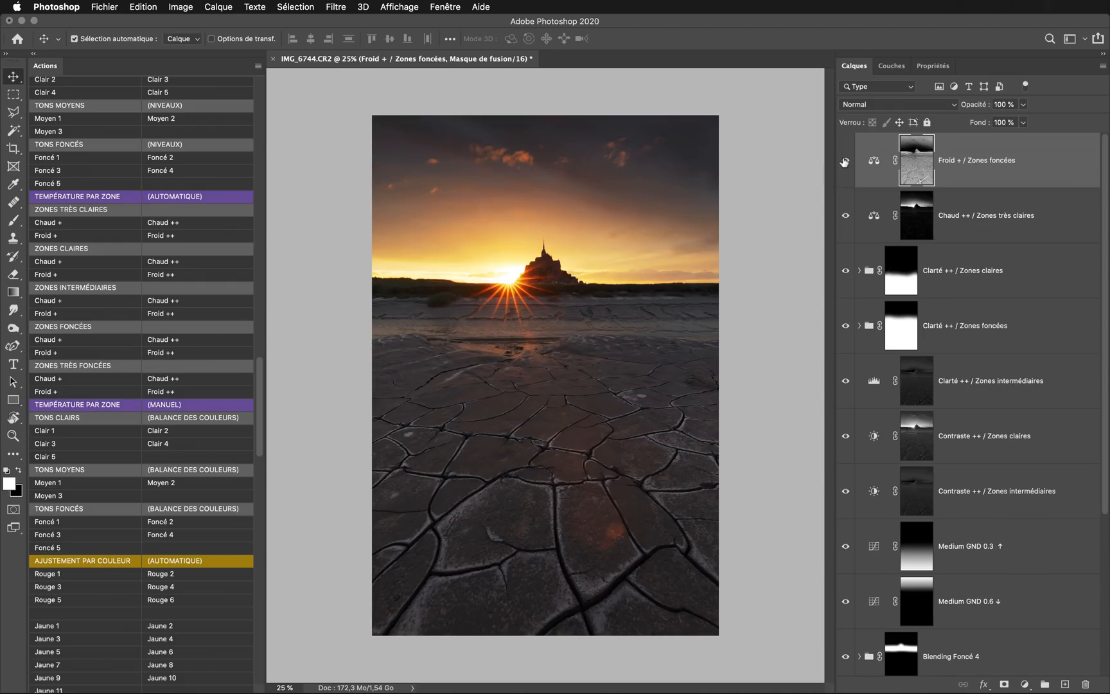
click(845, 161)
click(845, 163)
click(845, 162)
click(845, 163)
drag(973, 108, 927, 110)
Step: Apply the Haut vers Bas colour gradient Pourpre and compare the image with the gradient layer hidden and shown
scroll(196, 328, up, 20)
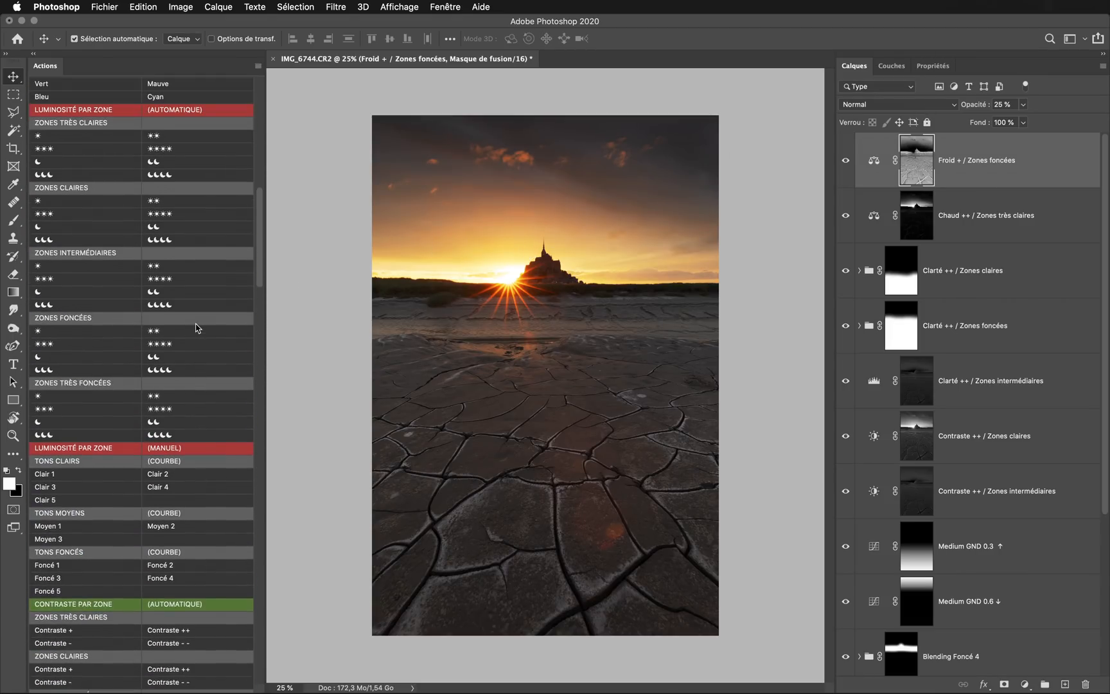
scroll(196, 328, down, 5)
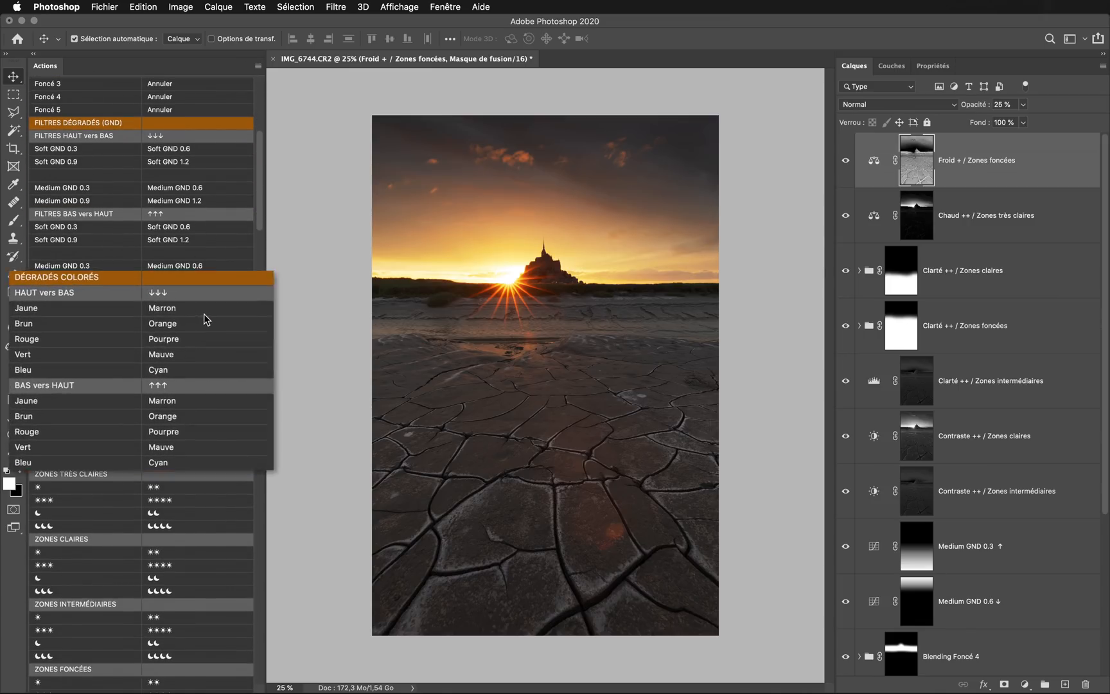
click(110, 295)
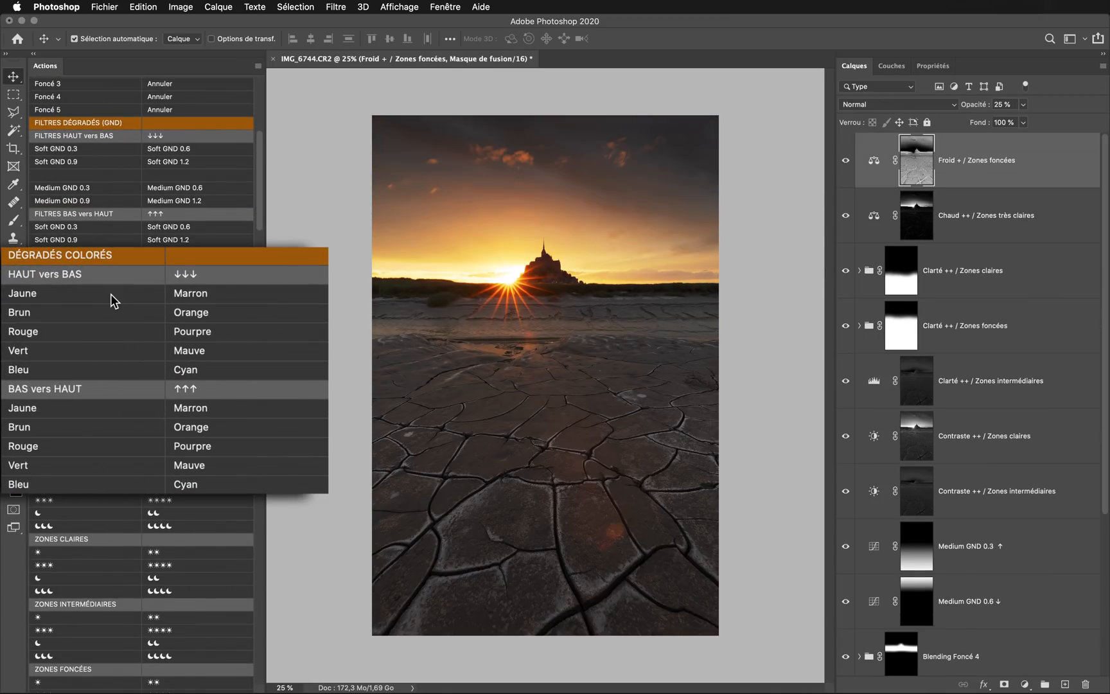
click(189, 295)
click(144, 312)
click(192, 313)
click(144, 331)
click(175, 344)
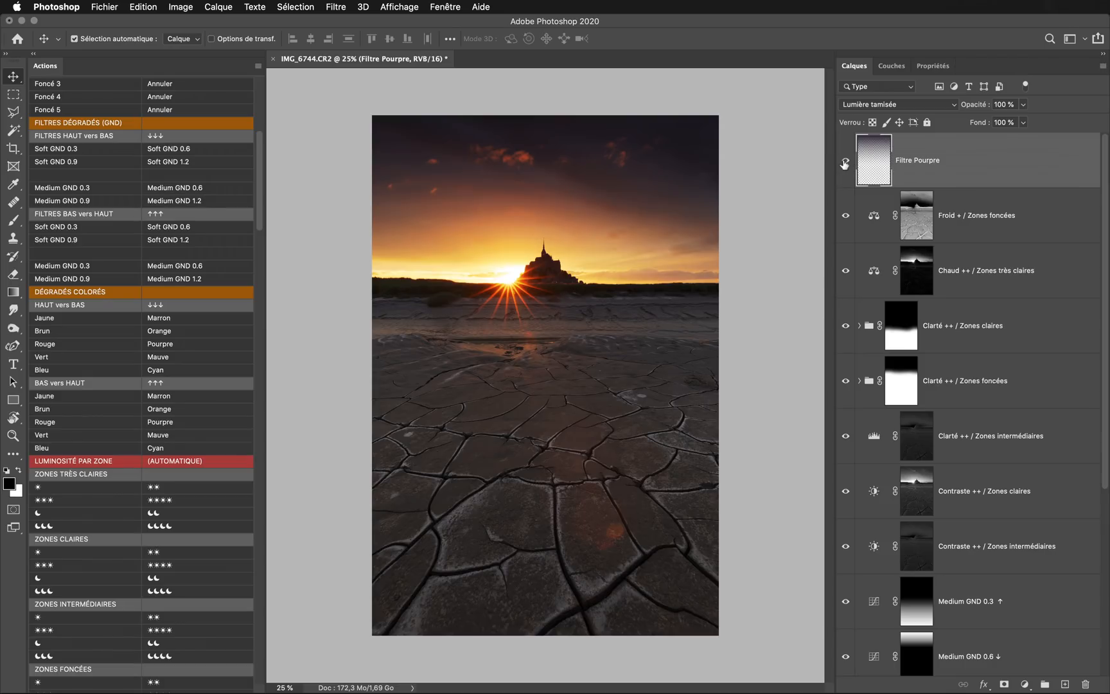
click(845, 164)
click(845, 164)
click(845, 163)
click(845, 163)
click(845, 164)
click(845, 164)
Step: Transform the Filtre Pourpre gradient upward so it tints only the upper sky, and compare its effect
key(super+t)
drag(622, 295, 609, 173)
key(Return)
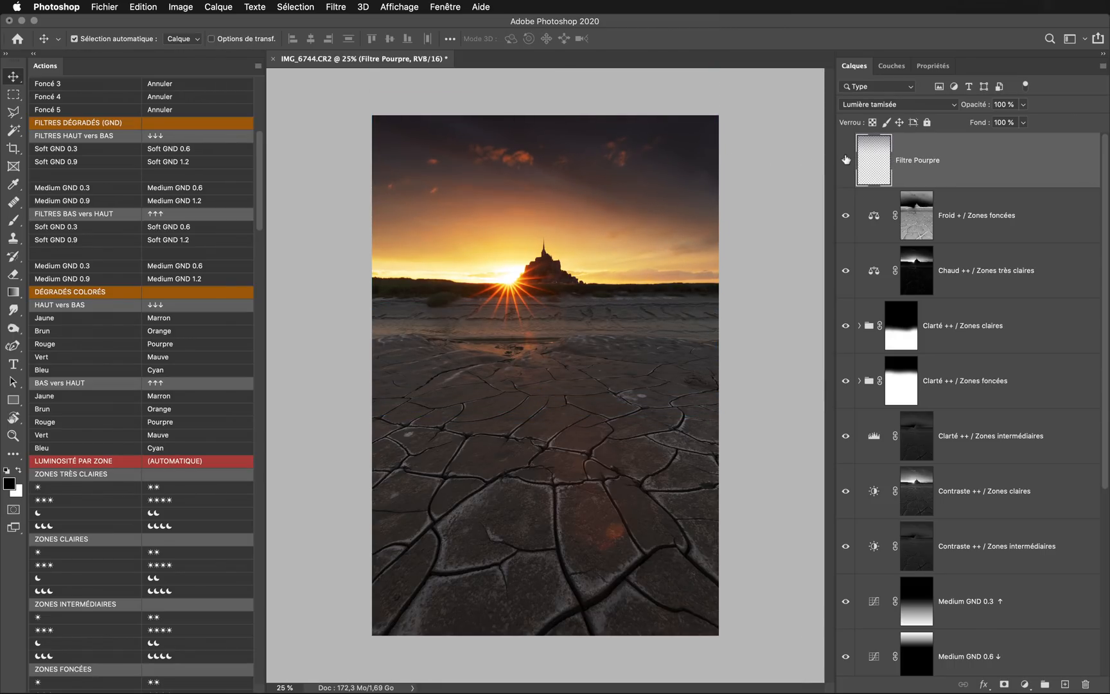
click(846, 160)
click(846, 160)
Step: Apply the Haut vers Bas colour gradient Brun and transform it upward to limit it to the upper sky
click(81, 334)
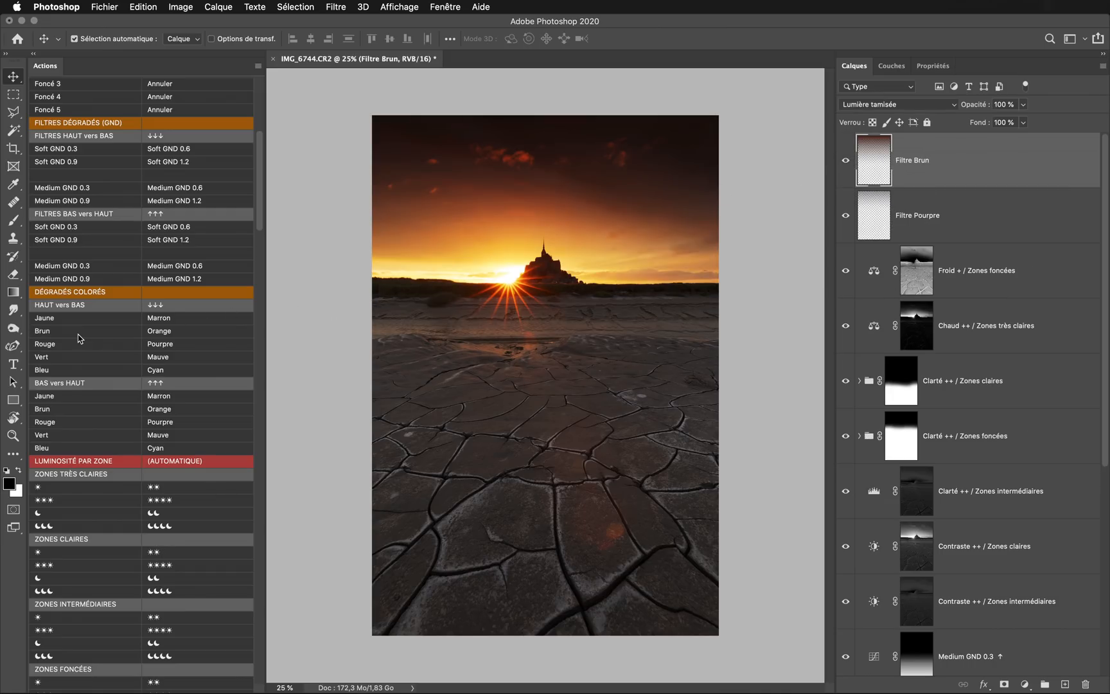
key(super+t)
drag(588, 255, 590, 104)
key(Return)
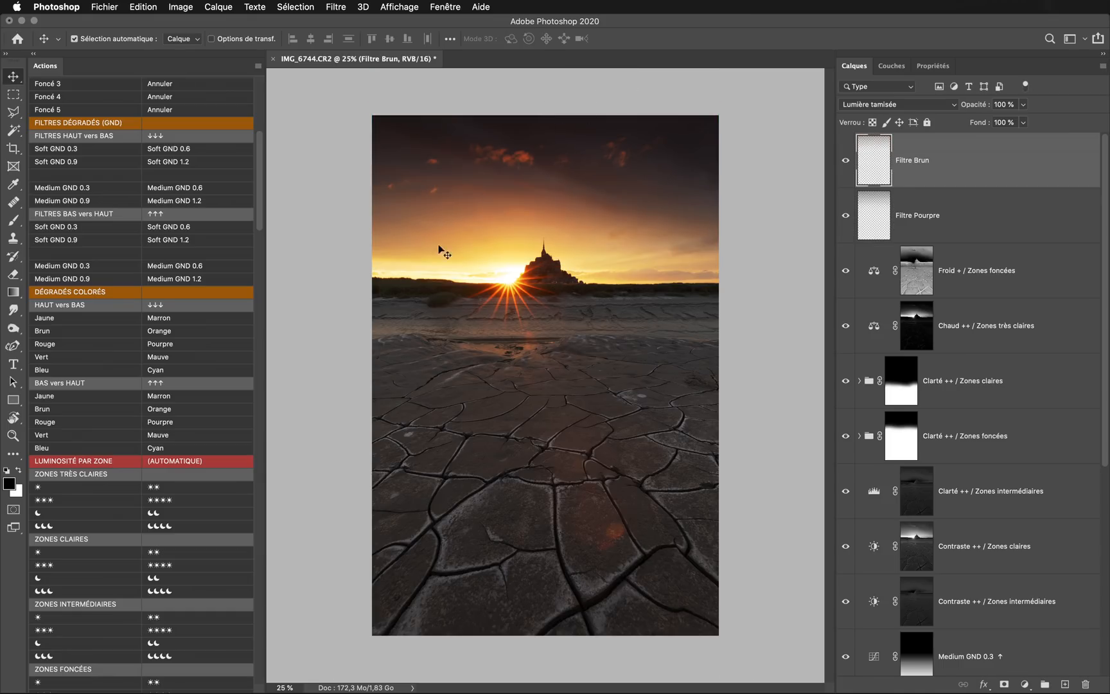
Step: Apply the Haut vers Bas colour gradient Cyan, transform it upward into the upper sky, and compare the colour gradients' effect
click(224, 372)
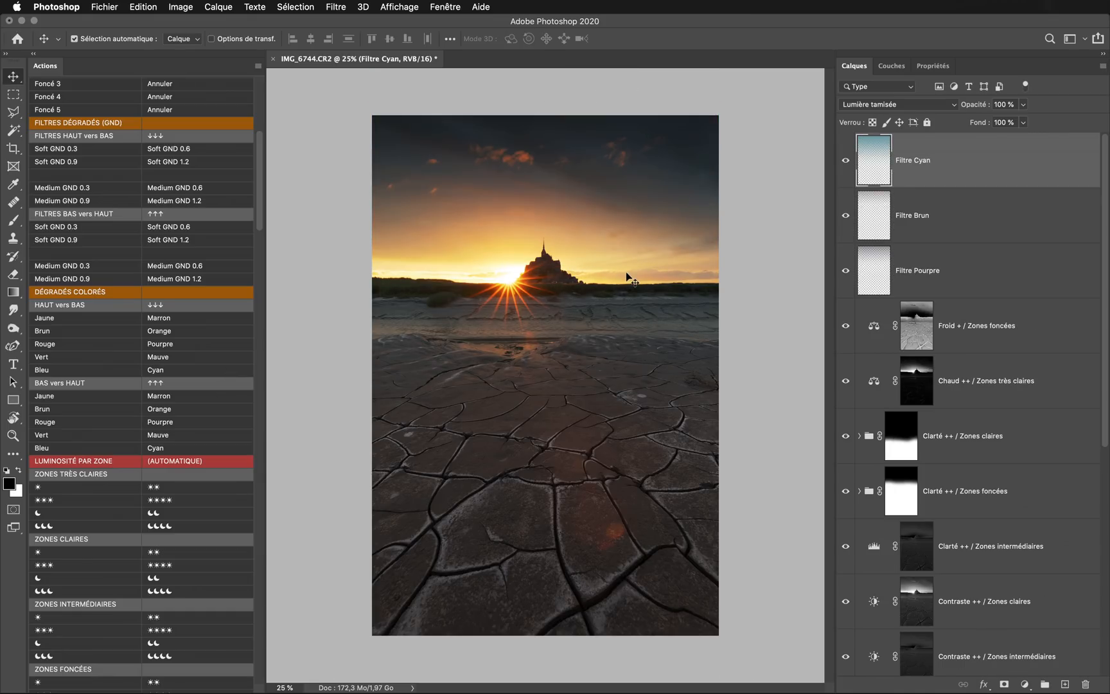
drag(626, 270, 612, 76)
key(Return)
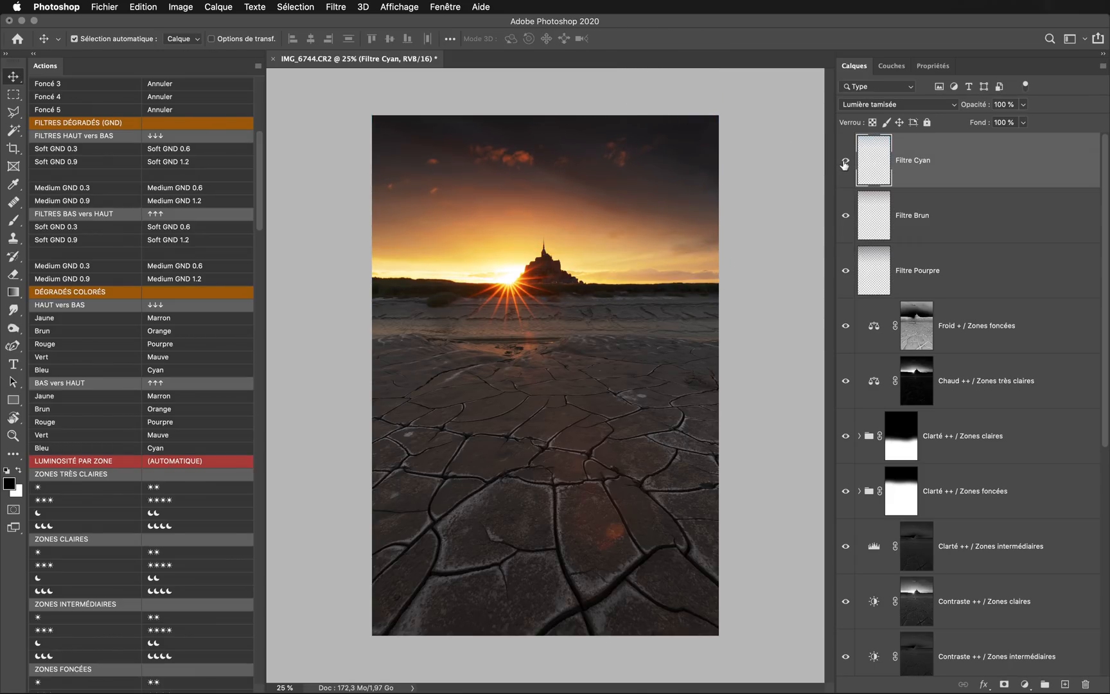
drag(845, 161, 845, 219)
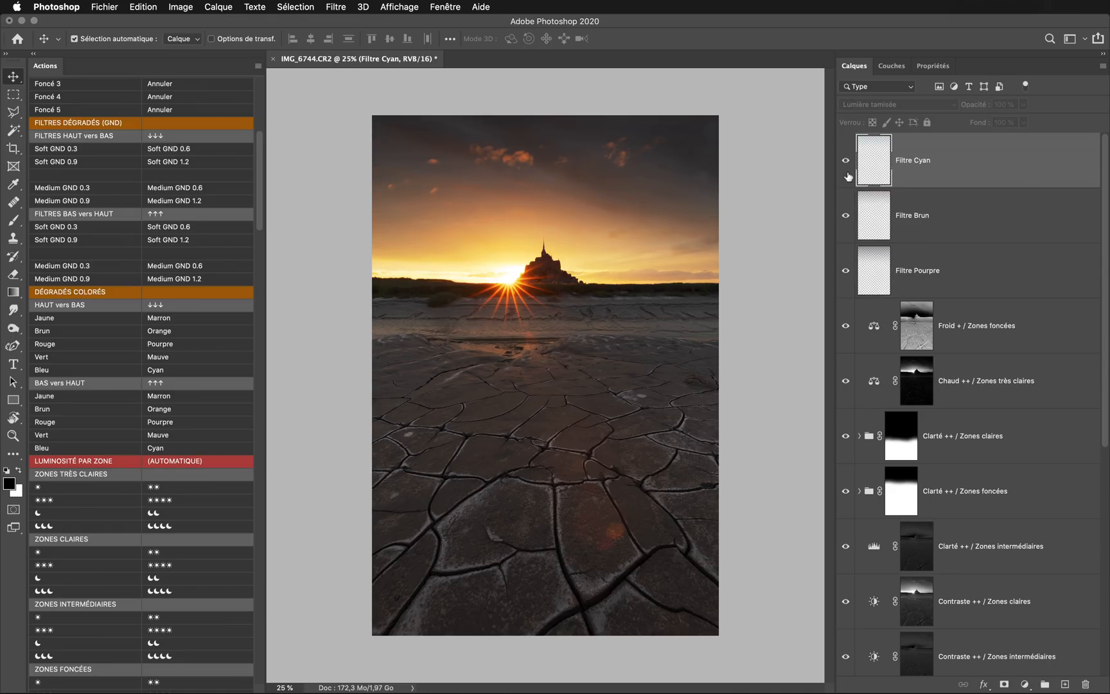
click(845, 161)
mouse_move(846, 161)
mouse_down()
mouse_move(846, 270)
mouse_move(848, 175)
mouse_up()
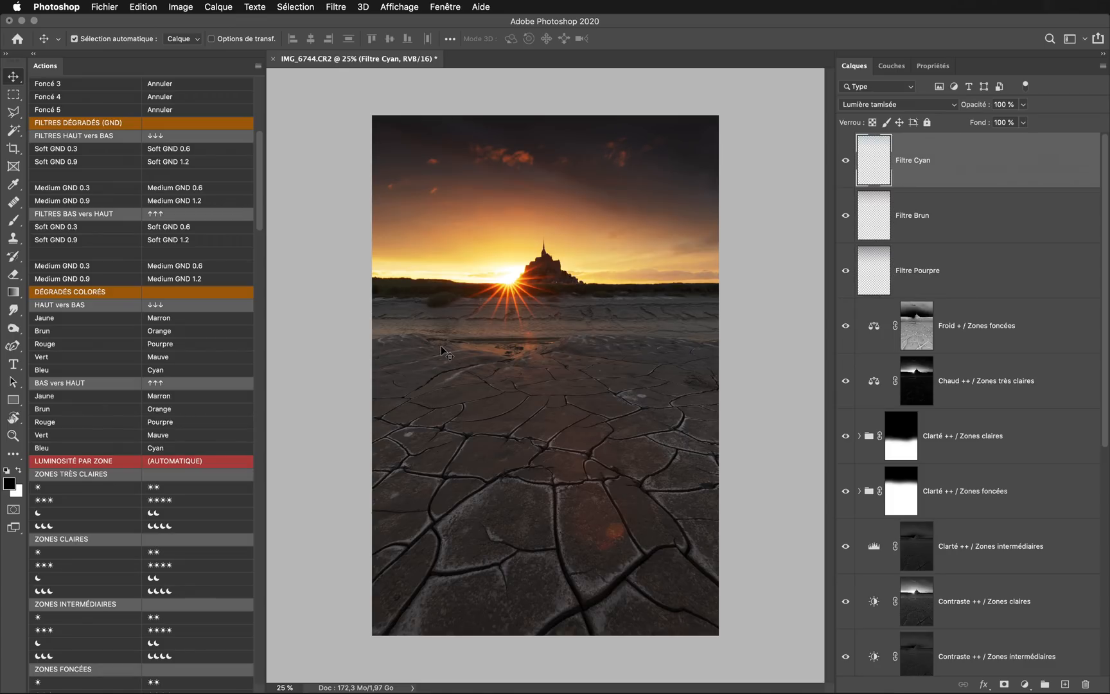
Step: Apply the Bas vers Haut colour gradient Brun to the foreground and set its layer opacity to 15%
click(57, 410)
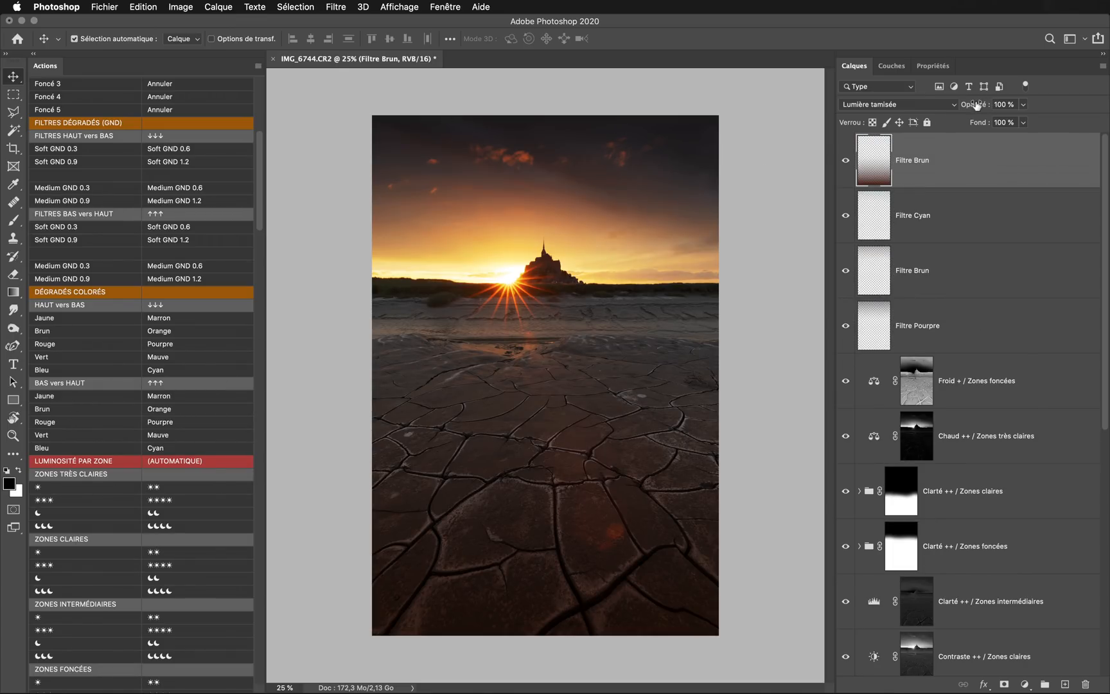
drag(976, 104, 893, 111)
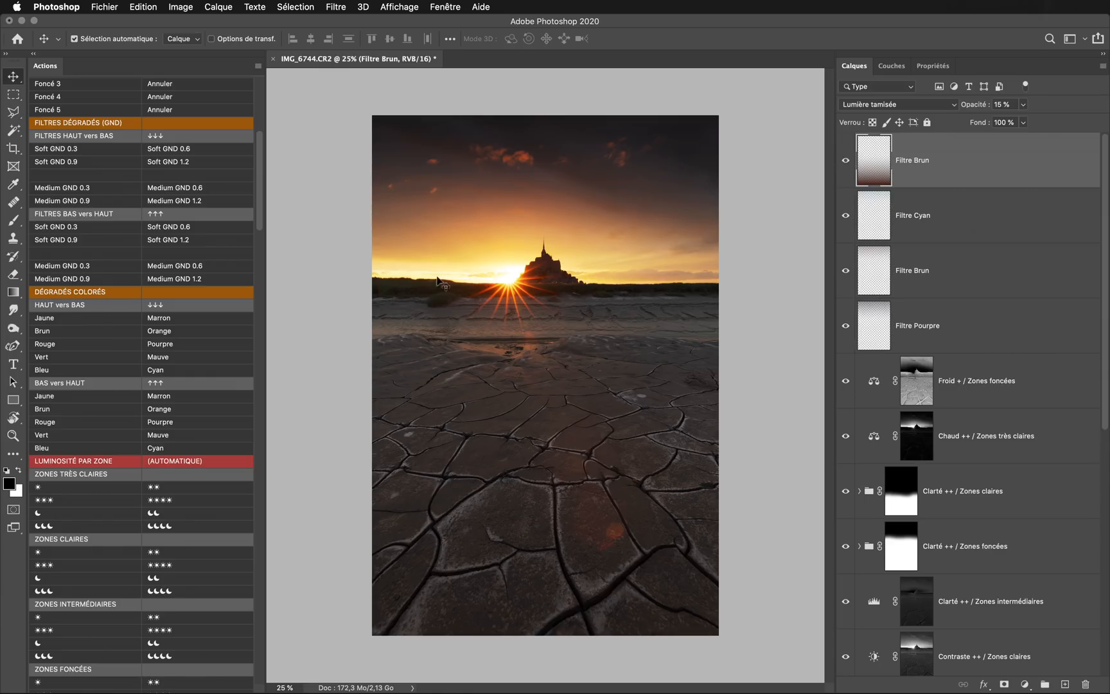
Step: Apply the Vibrance globale ++ action and compare the image with that layer repeatedly hidden and shown
scroll(197, 302, down, 5)
scroll(197, 302, down, 20)
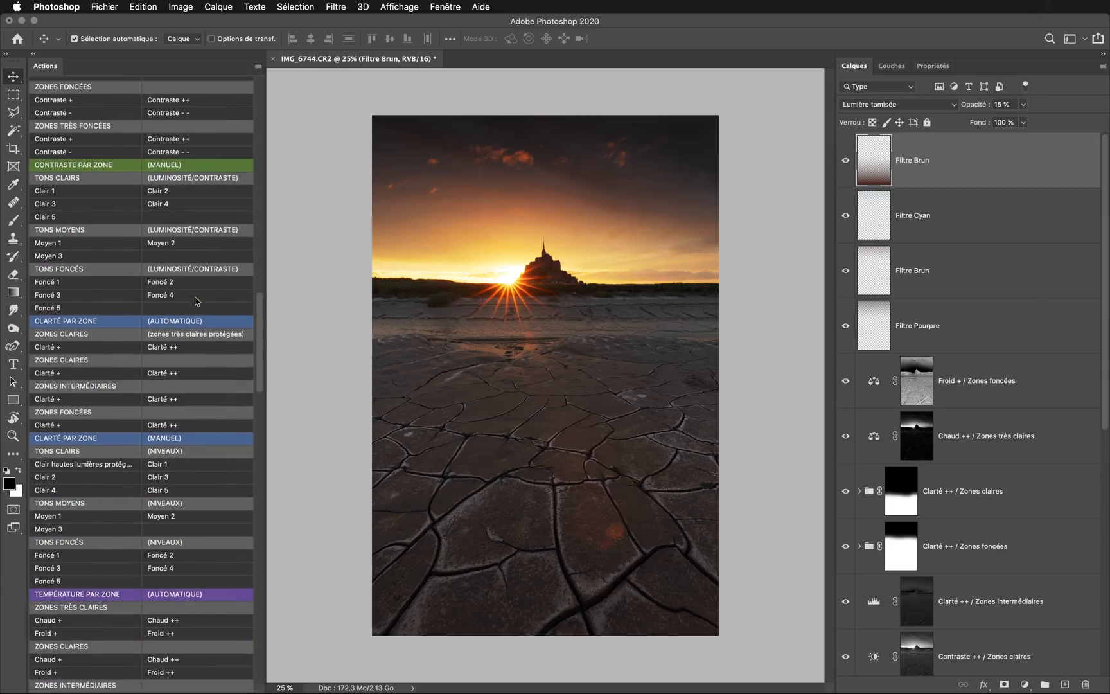
scroll(197, 302, down, 10)
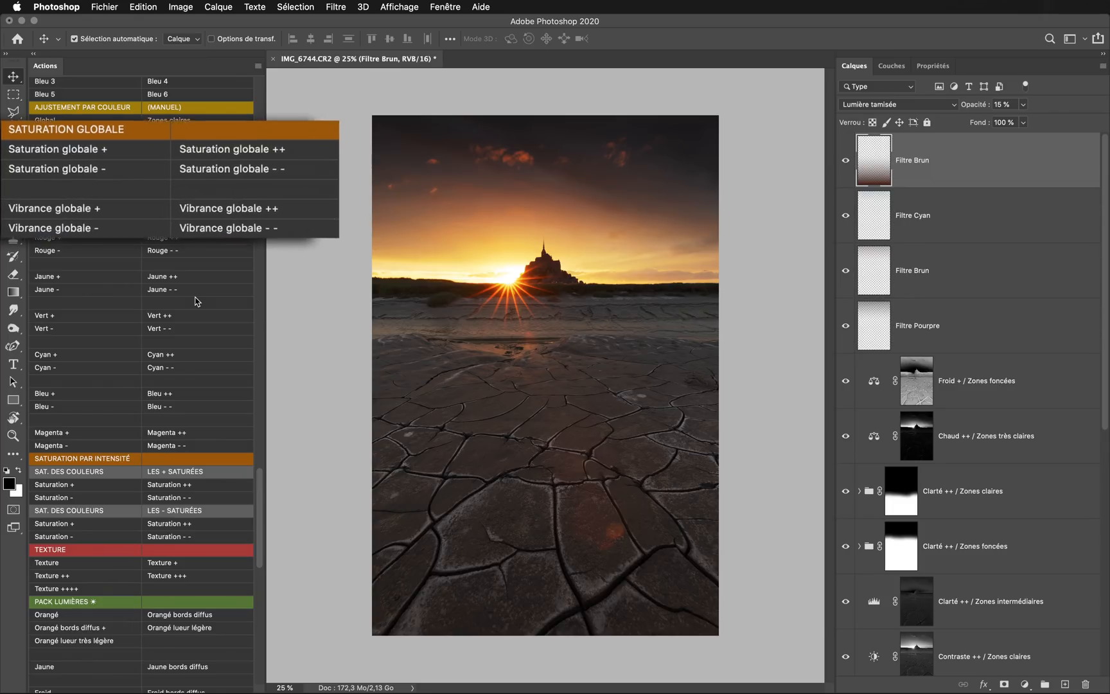
click(217, 201)
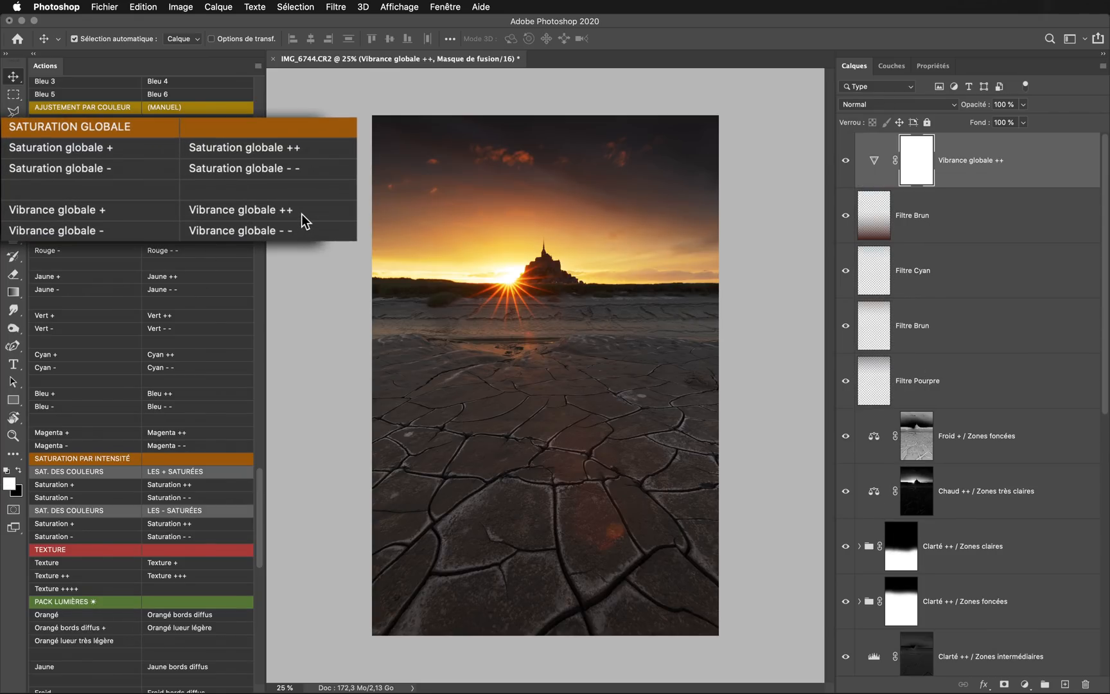
click(843, 164)
click(843, 164)
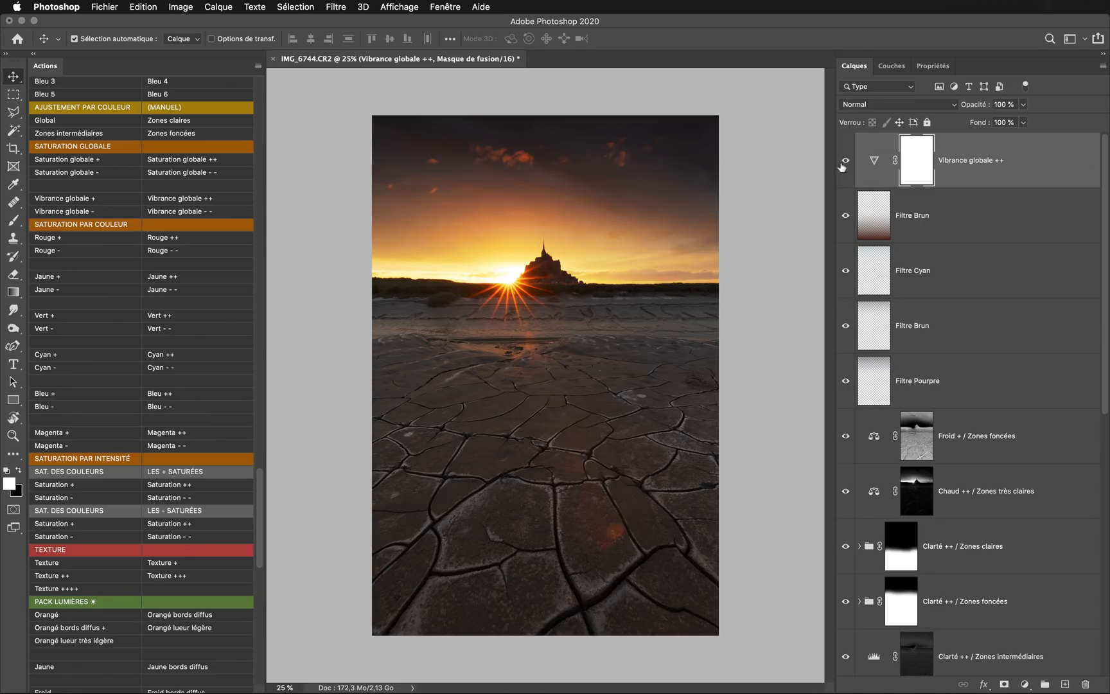
click(845, 161)
click(843, 165)
click(843, 165)
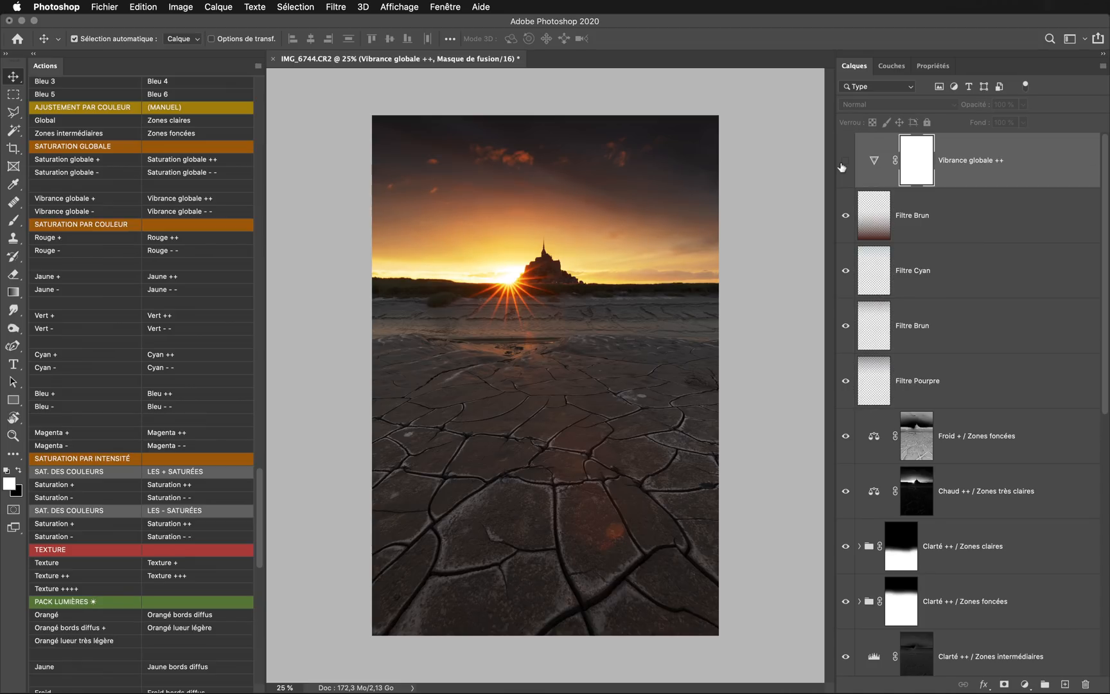
click(843, 164)
click(843, 164)
click(843, 165)
click(843, 165)
click(843, 164)
click(843, 165)
click(843, 164)
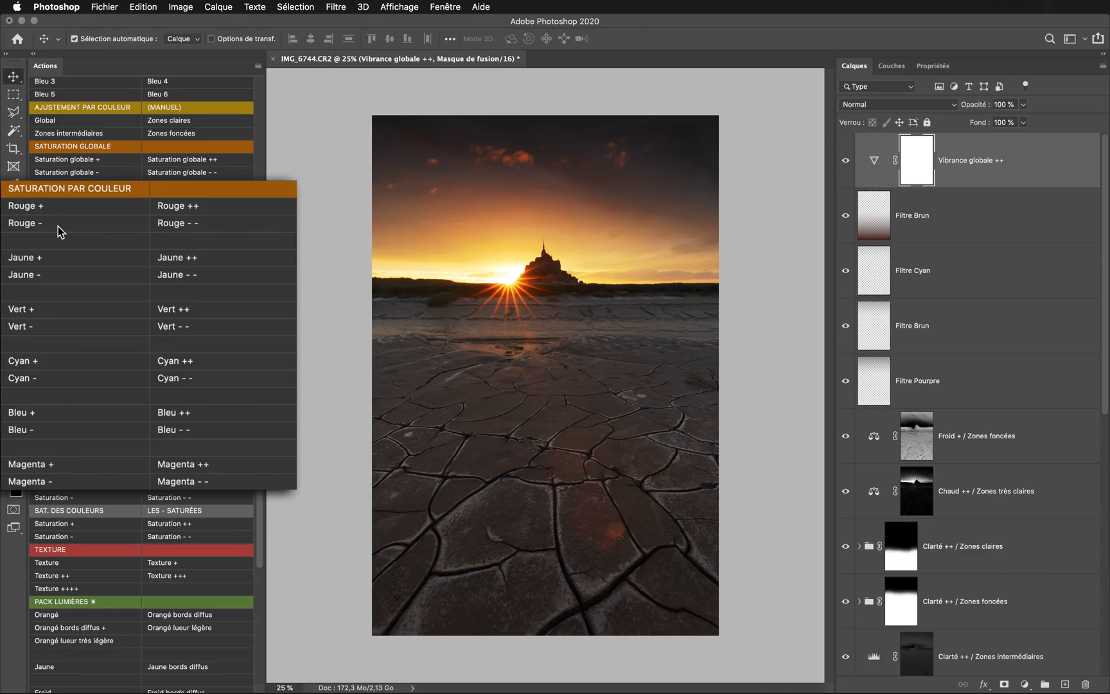
Step: Apply the Rouge - action from the saturation-by-colour set to reduce the red saturation
click(71, 250)
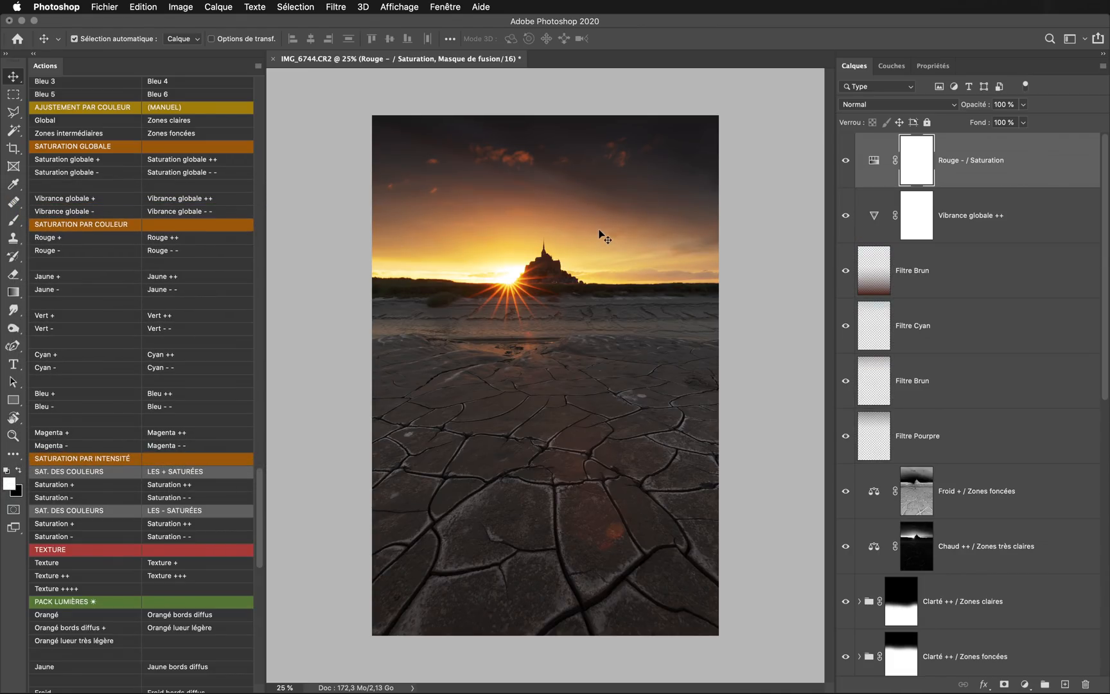
Step: Compare the image with the Rouge - / Saturation layer repeatedly hidden and shown
click(842, 163)
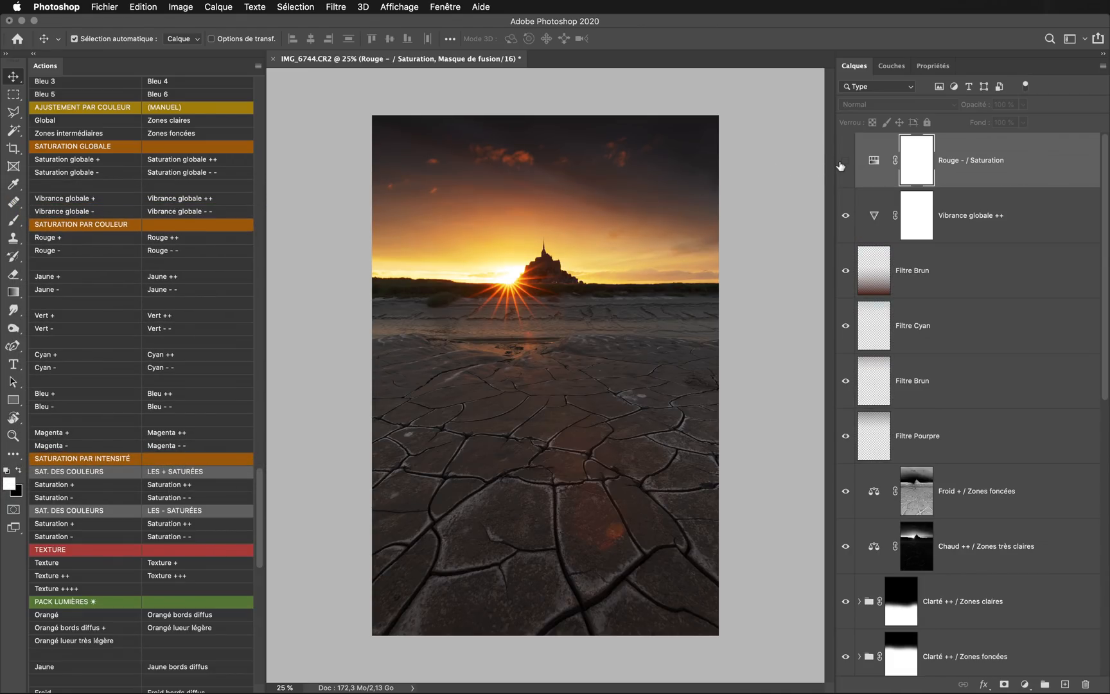
click(842, 163)
click(842, 163)
click(842, 163)
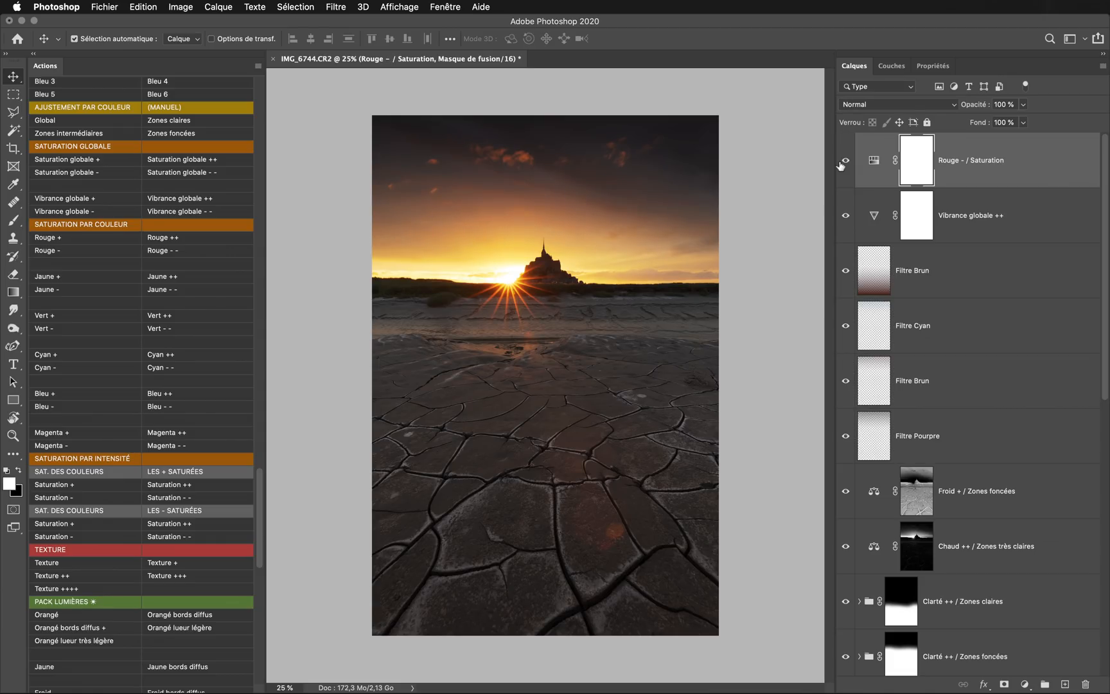
click(842, 164)
click(842, 164)
Step: Hide the red reduction behind a Masque NOIR group mask, paint it back beside the sun and over the foreground flare spots, and compare
key(F2)
drag(563, 344, 455, 339)
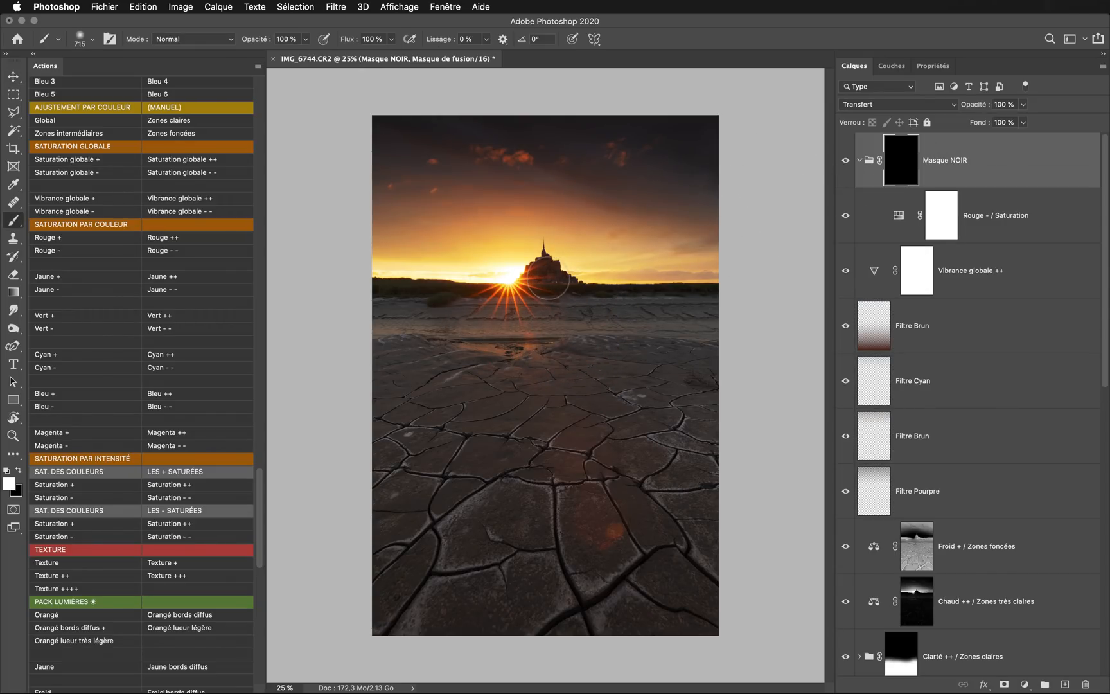
click(548, 286)
click(465, 309)
click(607, 528)
click(845, 160)
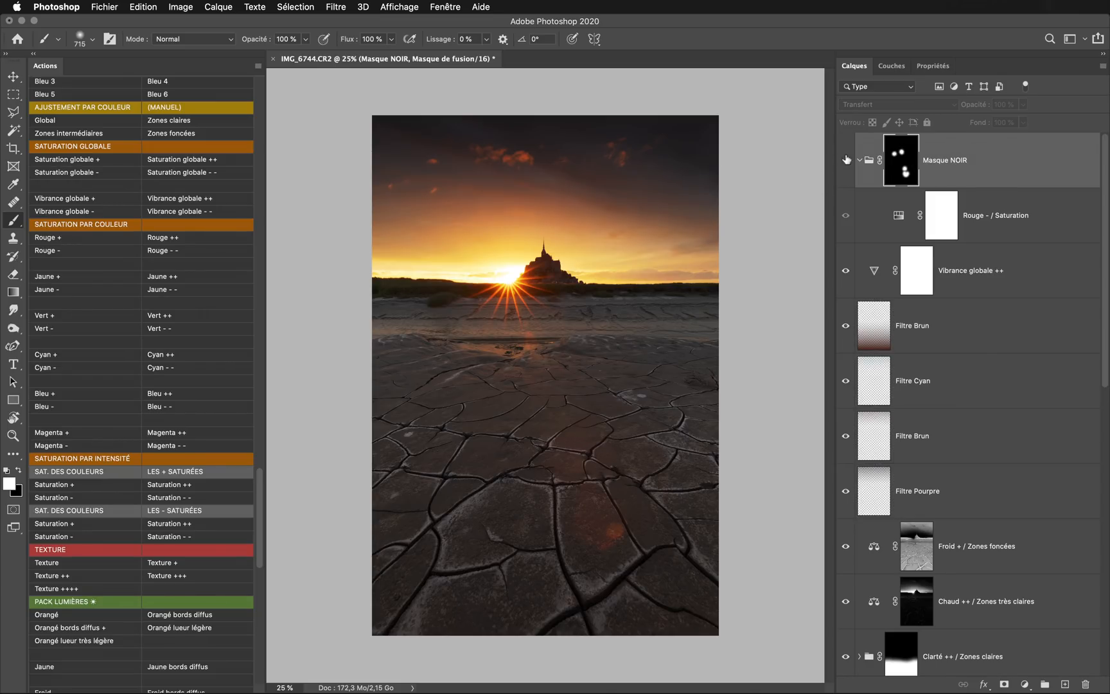
click(846, 160)
click(846, 160)
click(846, 160)
Step: Rename the Masque NOIR group as "Rouge - / Saturation", matching the layer it contains, and collapse it
key(v)
double_click(984, 213)
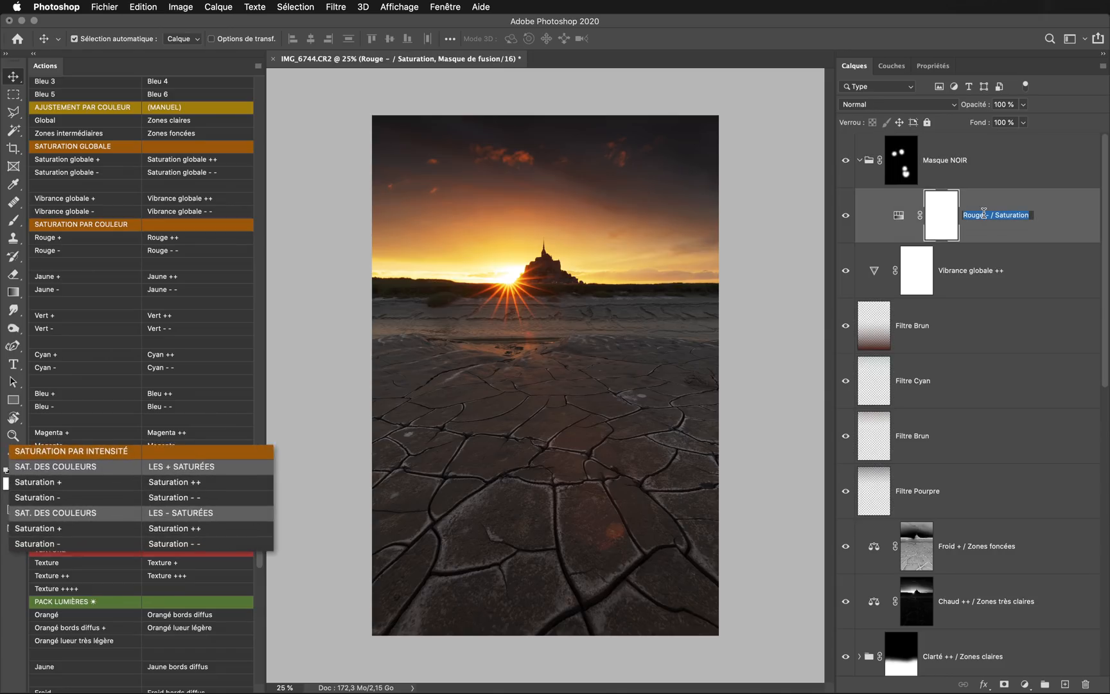
key(super+c)
double_click(944, 160)
key(super+v)
key(Return)
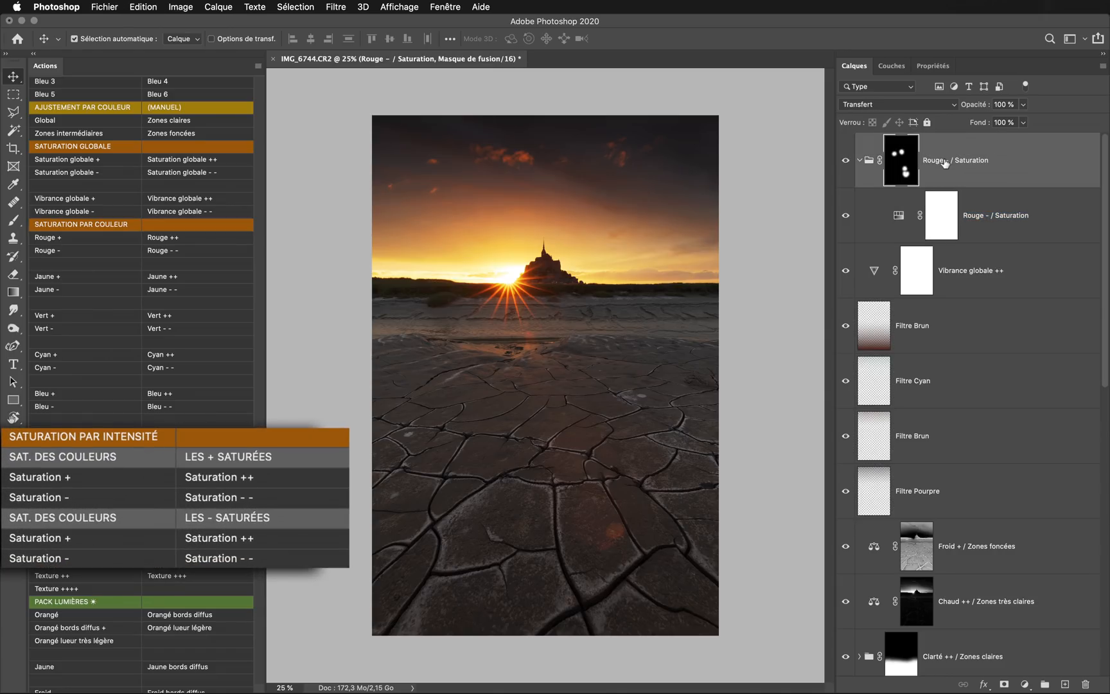
click(860, 160)
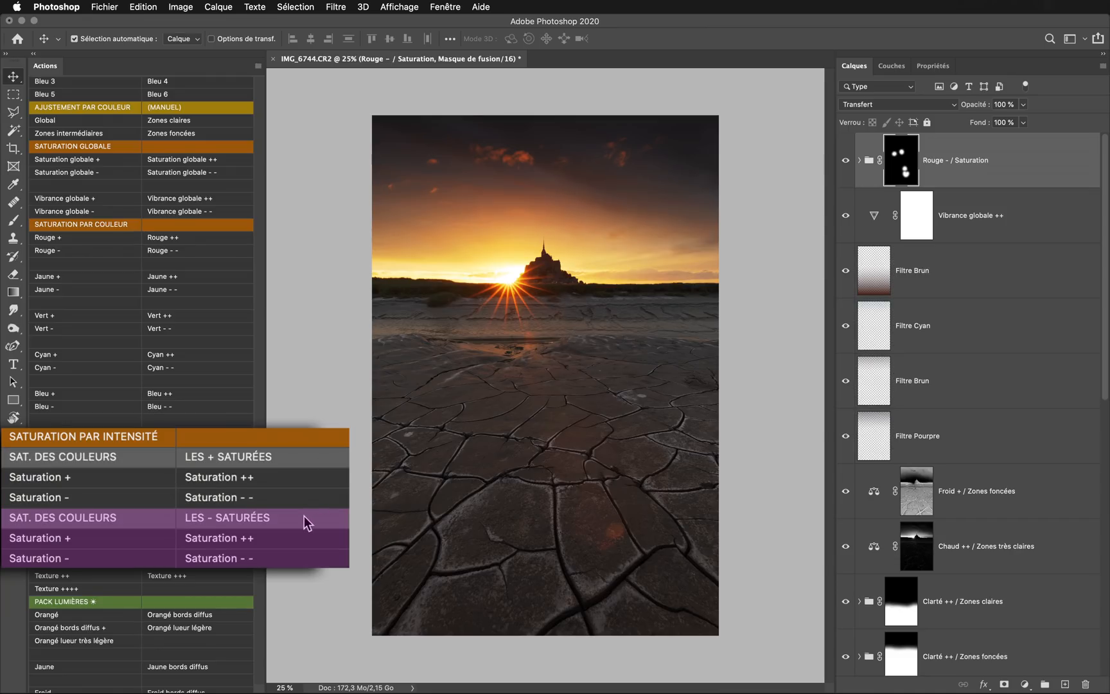
Step: Apply the Saturation ++ action for the least saturated colours and inspect its layer mask
click(269, 538)
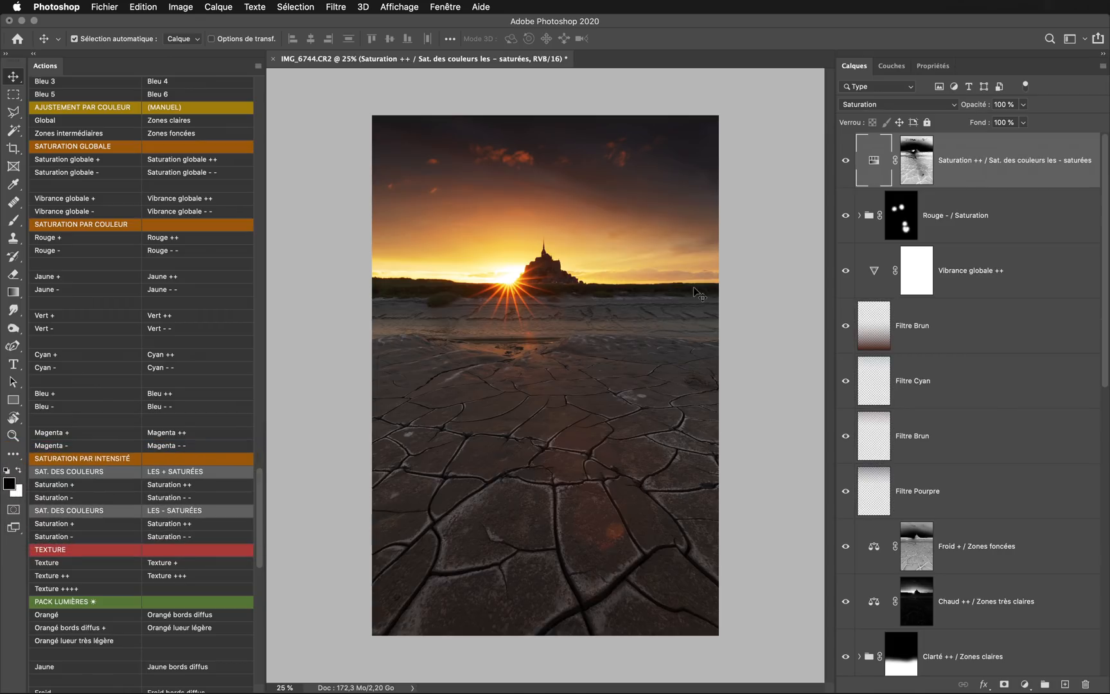
alt+click(919, 170)
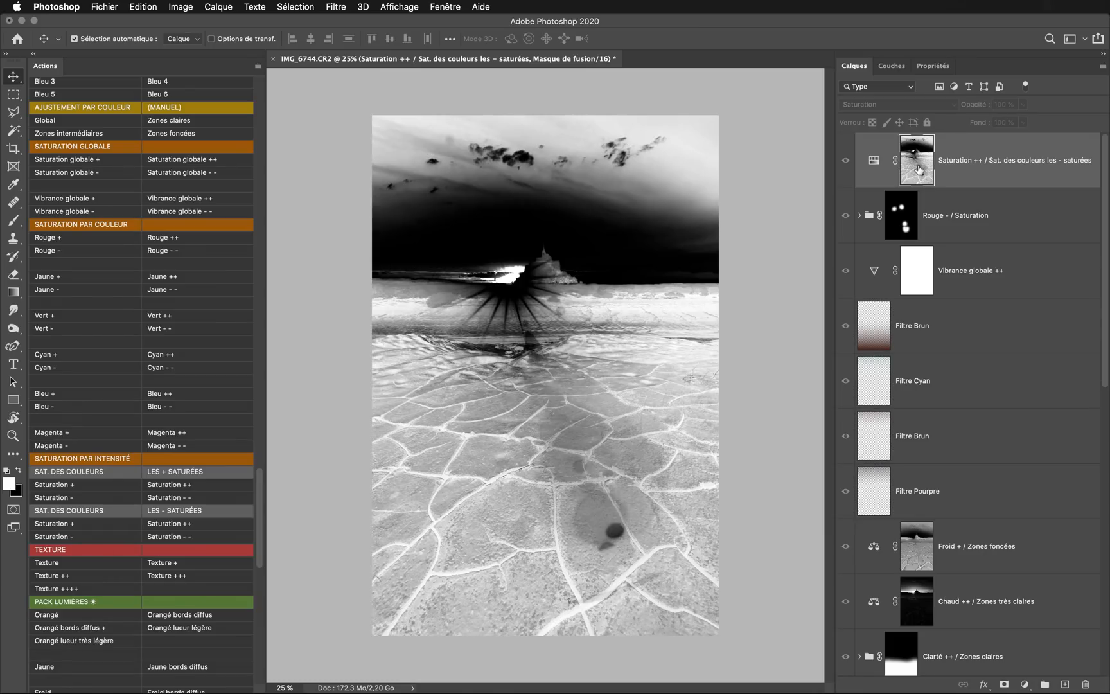
alt+click(919, 169)
Step: Compare the image with the Saturation ++ layer for the least saturated colours repeatedly hidden and shown
click(847, 163)
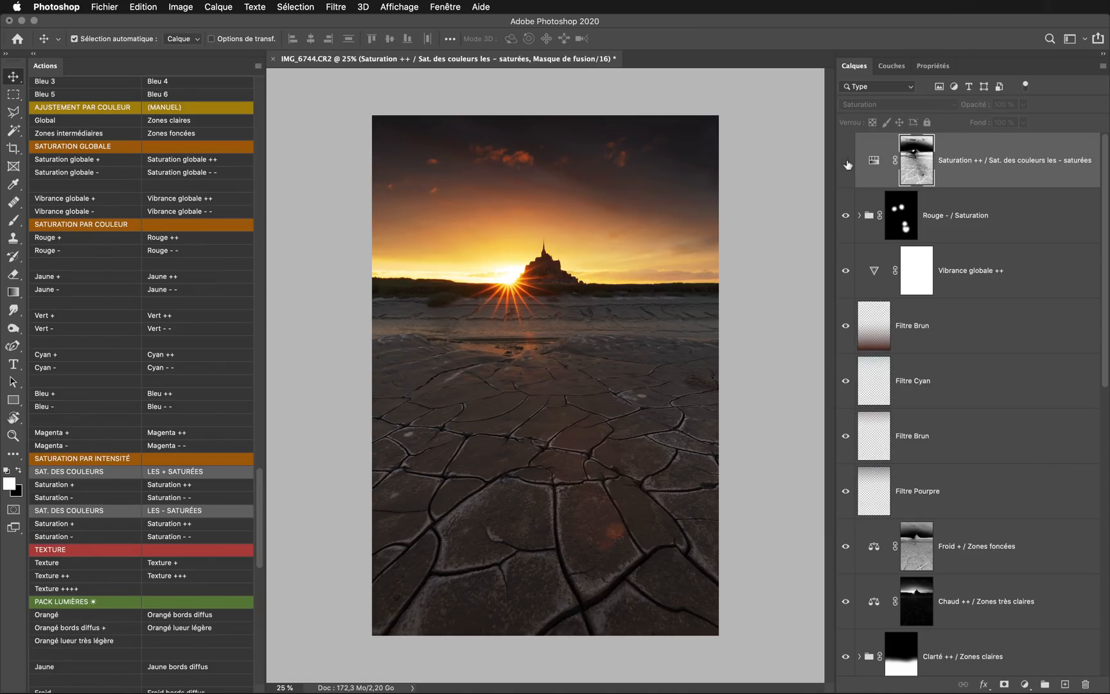
click(847, 164)
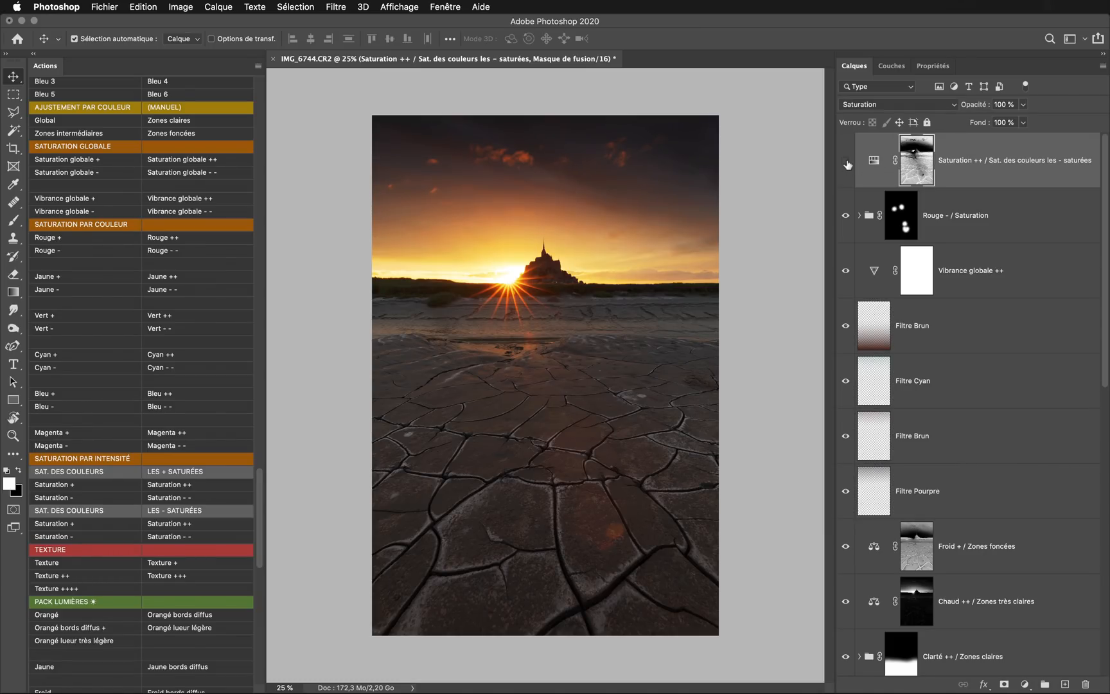
click(848, 164)
click(848, 165)
click(847, 165)
click(847, 164)
click(847, 164)
click(848, 165)
Step: Apply the Texture +++ action and compare its effect on a close-up of the cracked ground
scroll(171, 381, down, 10)
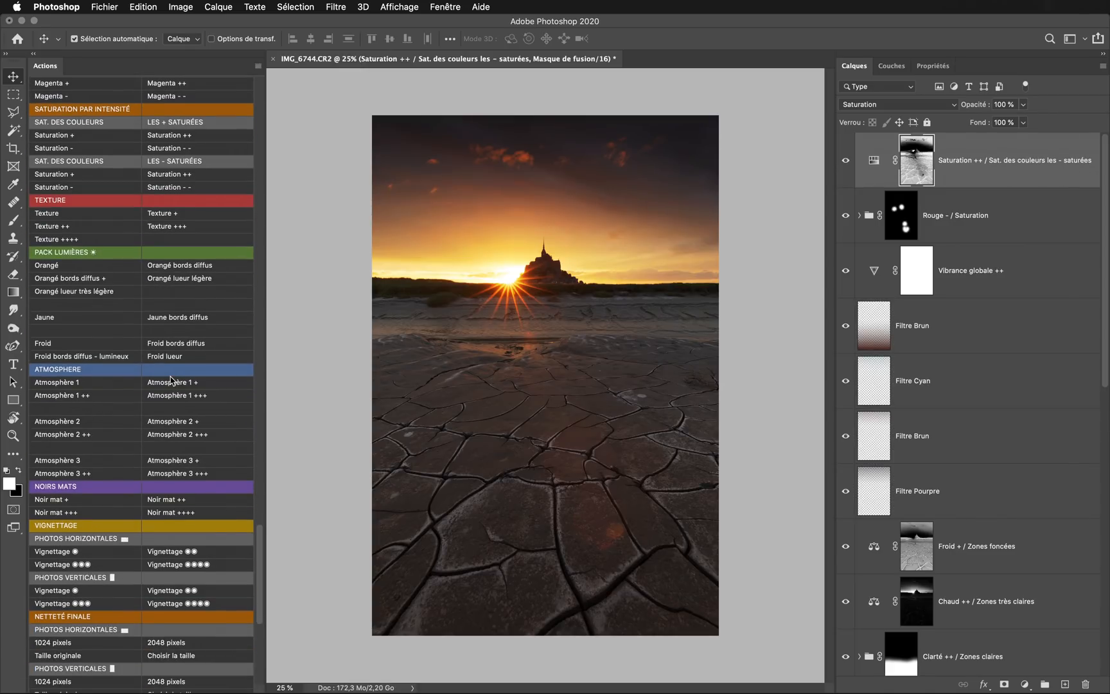
drag(530, 588, 616, 389)
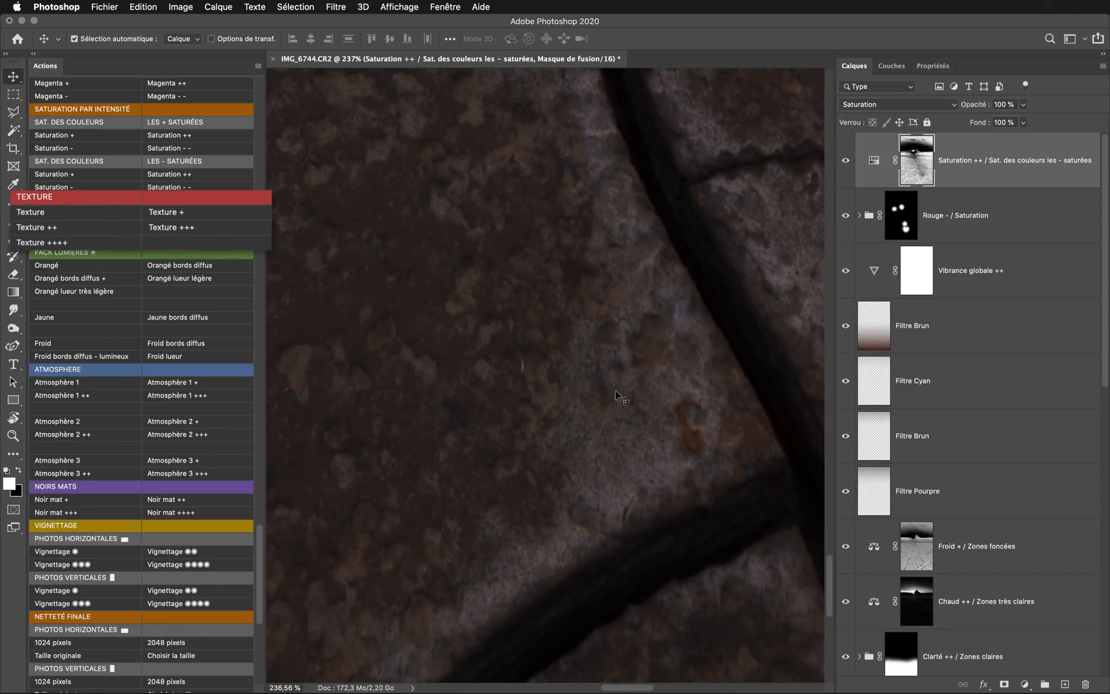
click(229, 231)
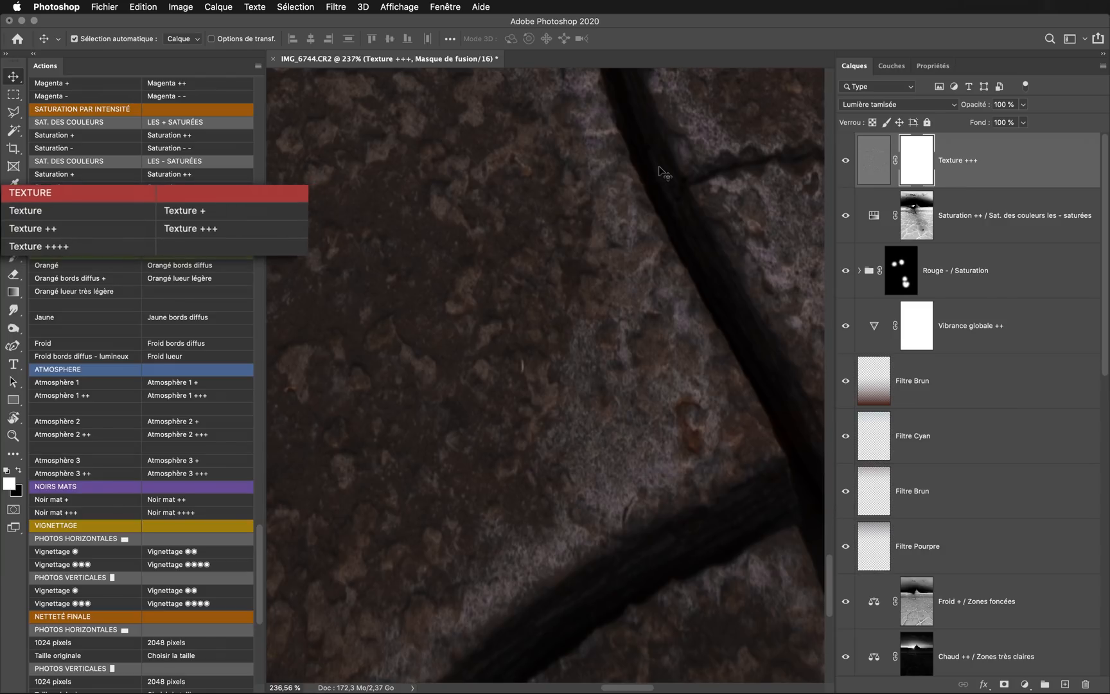
click(844, 162)
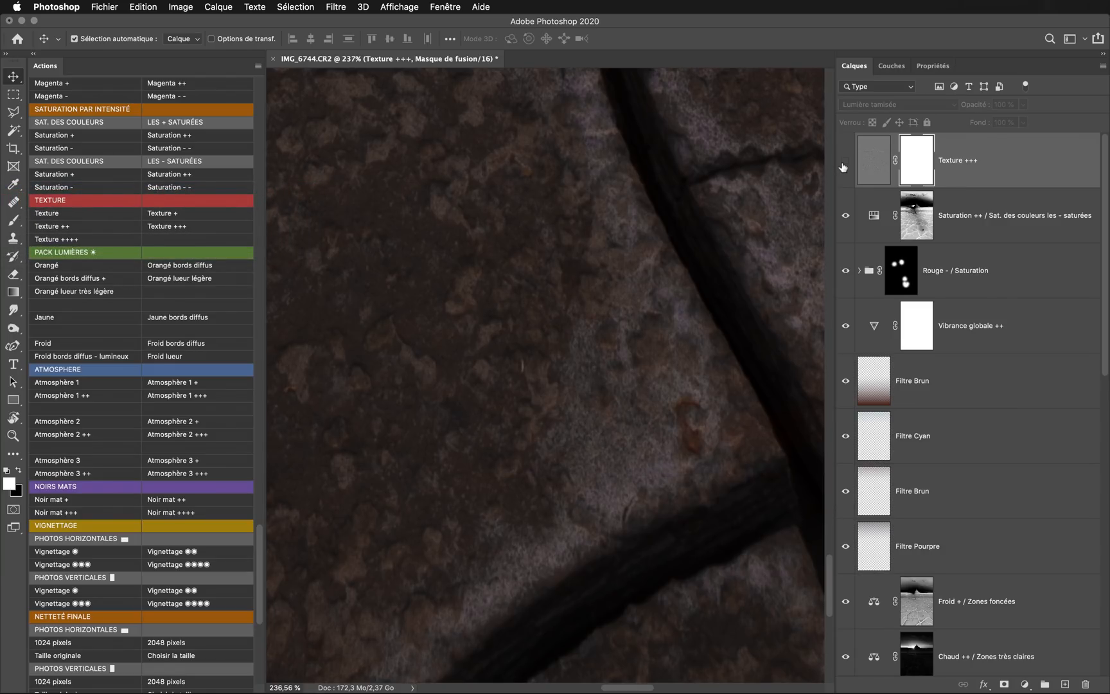
click(844, 162)
click(844, 162)
click(844, 162)
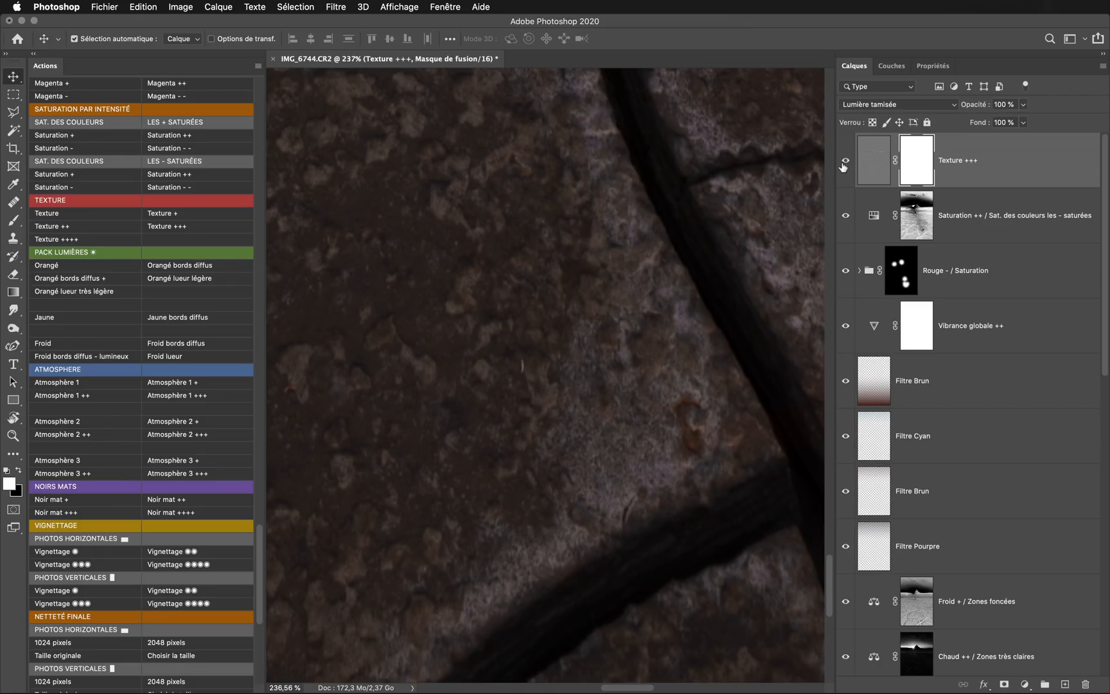
click(844, 161)
click(843, 162)
Step: Compare the whole image with the Texture +++ layer hidden and shown
key(super+minus)
key(super+minus)
key(super+minus)
key(super+minus)
key(super+minus)
key(super+minus)
key(super+minus)
click(844, 165)
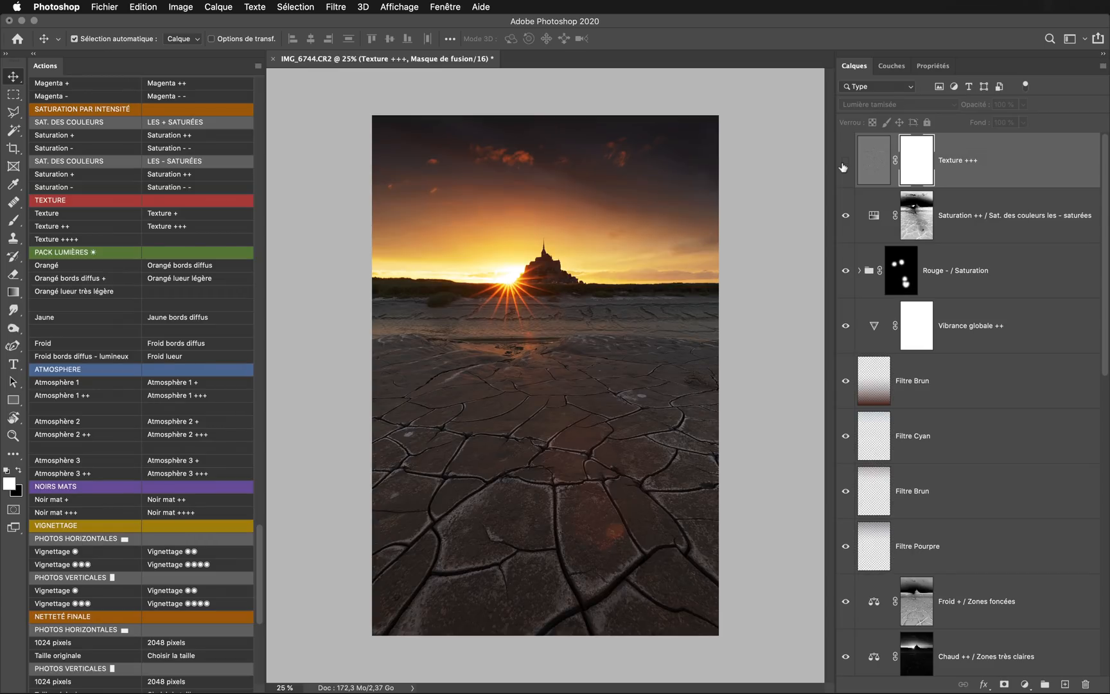
click(843, 165)
click(844, 165)
click(843, 165)
Step: Hide the texture effect behind a Masque NOIR group mask, paint it back over the foreground with a 2024-size brush, and compare
key(F2)
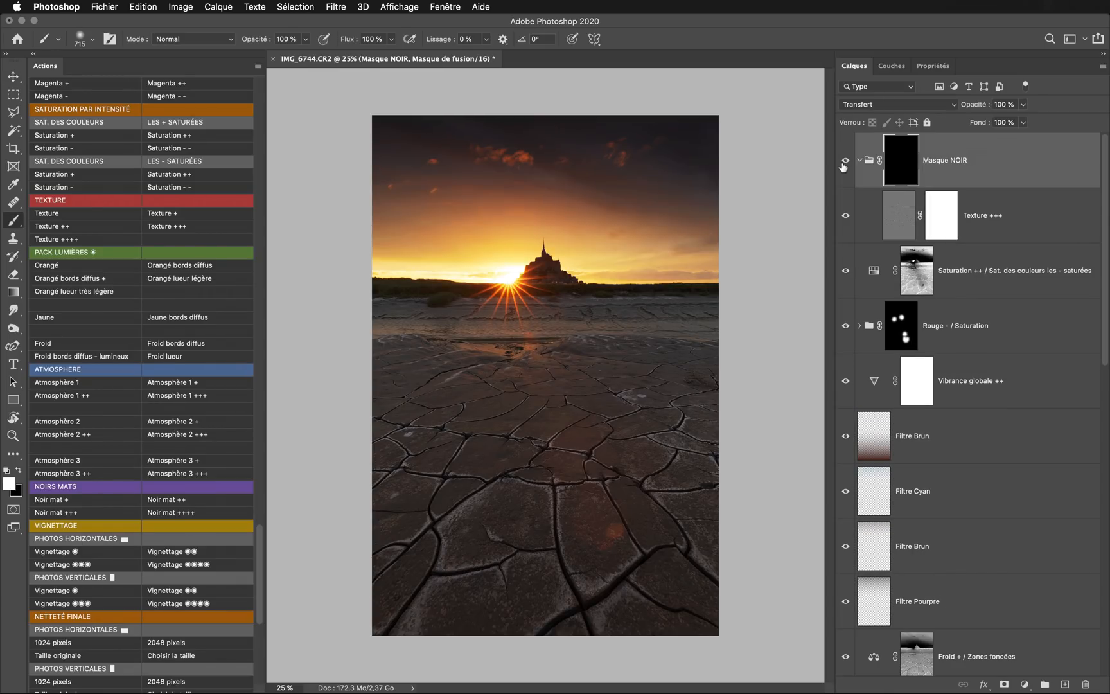
drag(570, 413, 672, 417)
drag(584, 534, 785, 601)
click(846, 164)
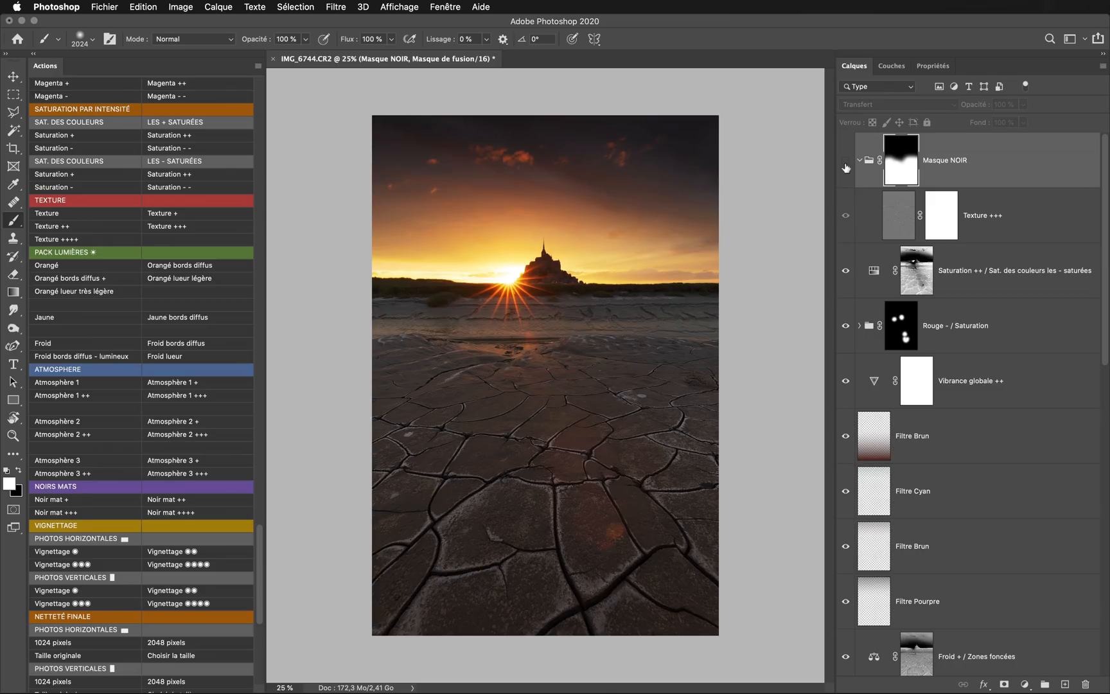
click(845, 166)
click(847, 166)
click(846, 166)
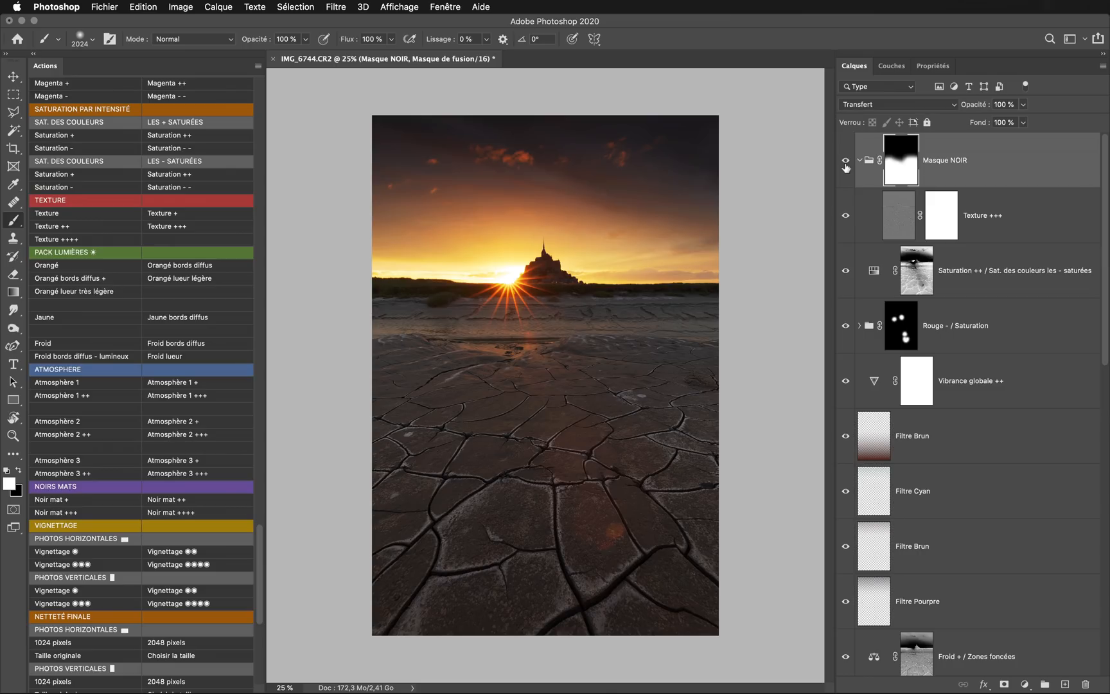
Step: Rename the Masque NOIR group above the texture layer as "Texture +++" and collapse it
double_click(984, 217)
key(ctrl+c)
double_click(950, 161)
key(ctrl+v)
key(Return)
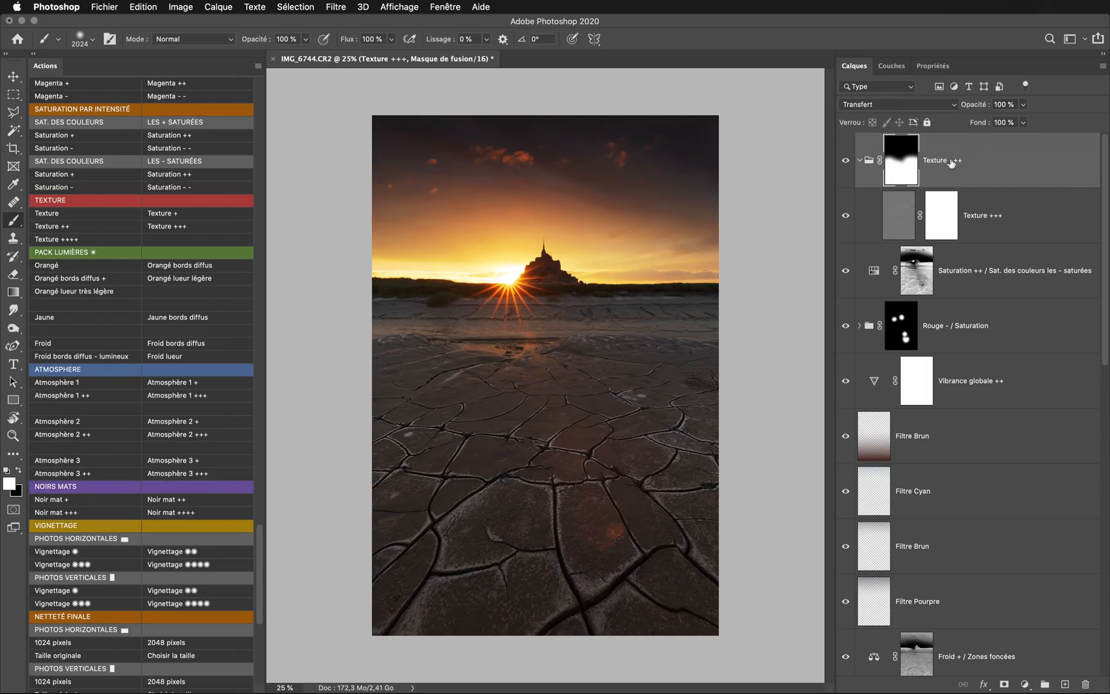
click(858, 160)
key(v)
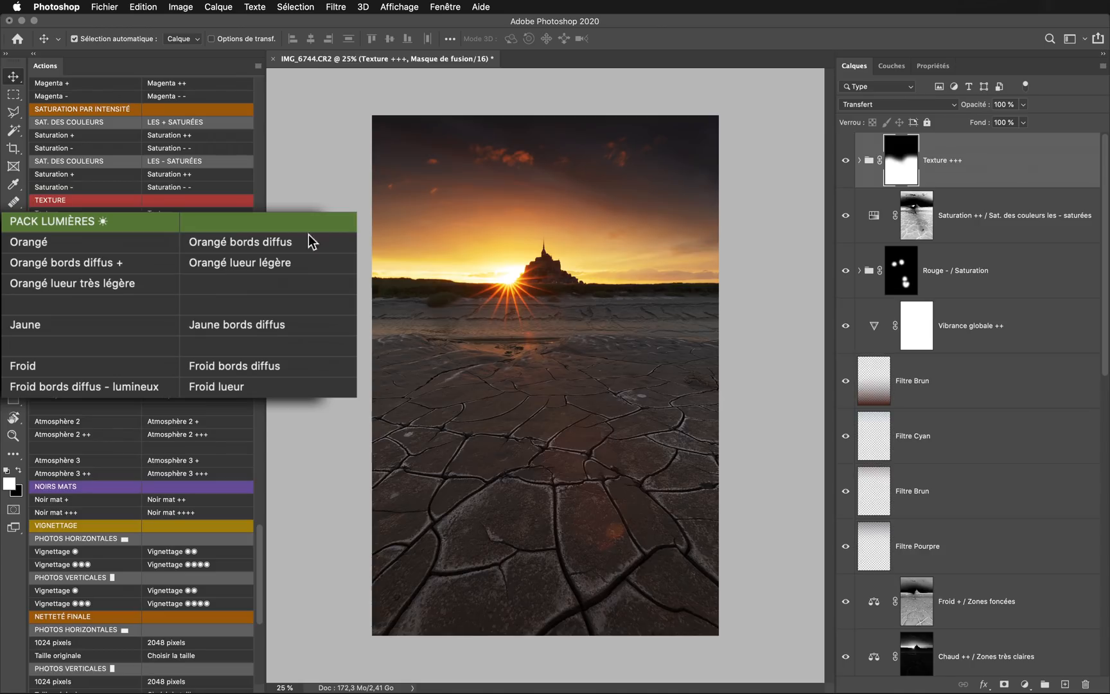
Step: Try the Pack Lumières Orangé, Jaune and Froid variants in turn, undoing each one
click(131, 247)
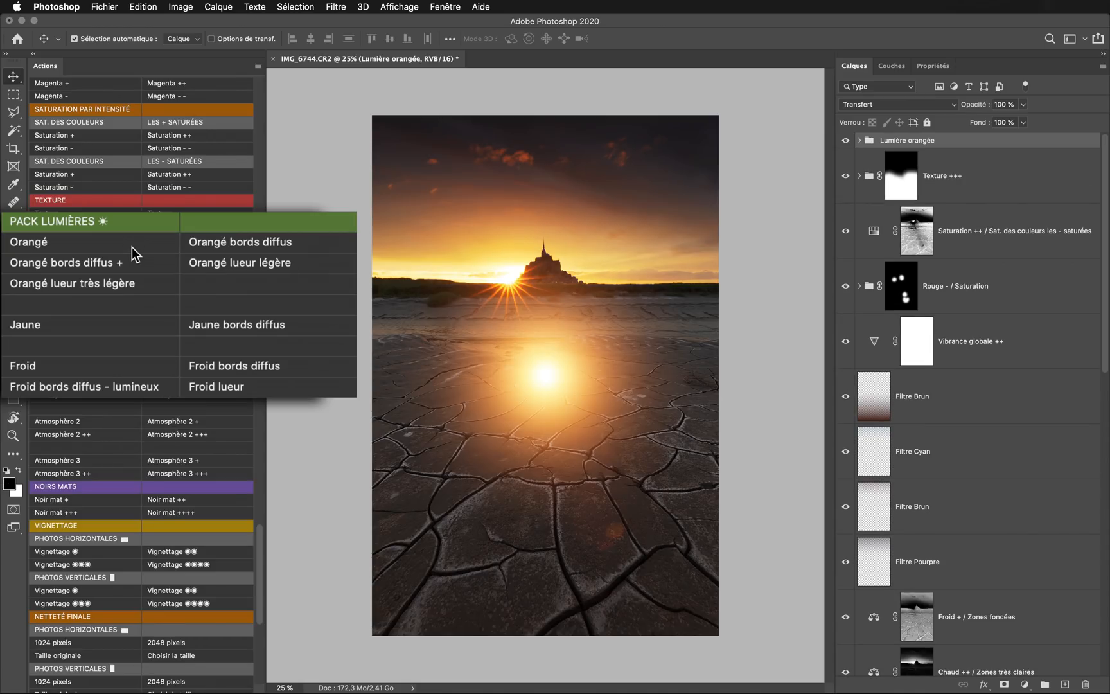
click(214, 242)
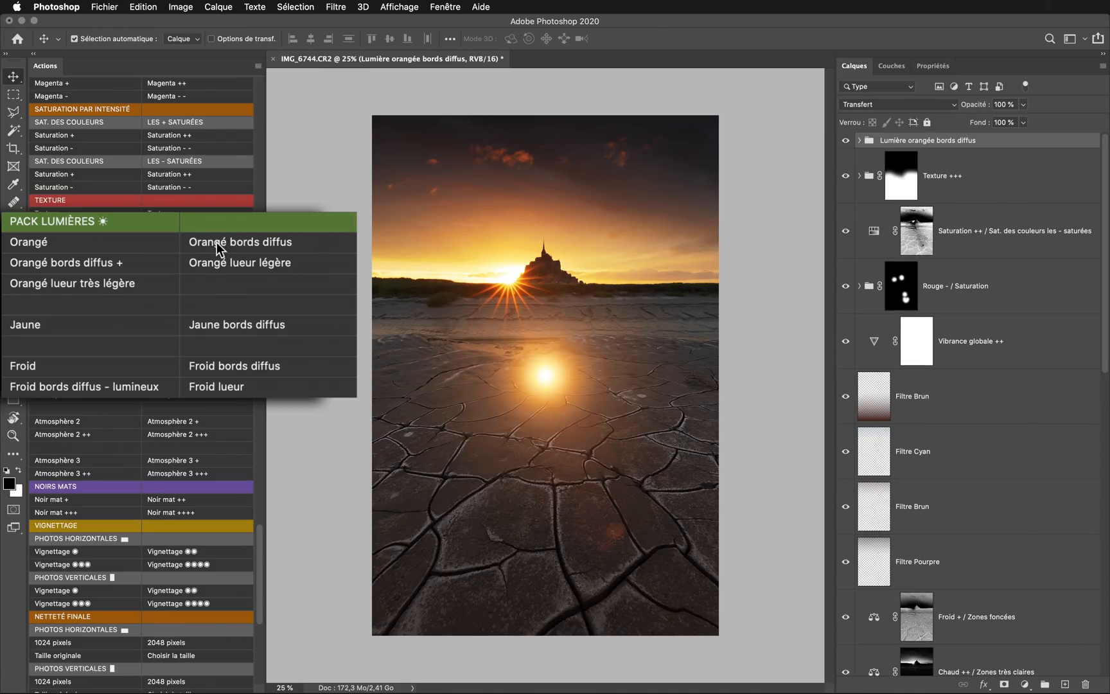
click(154, 265)
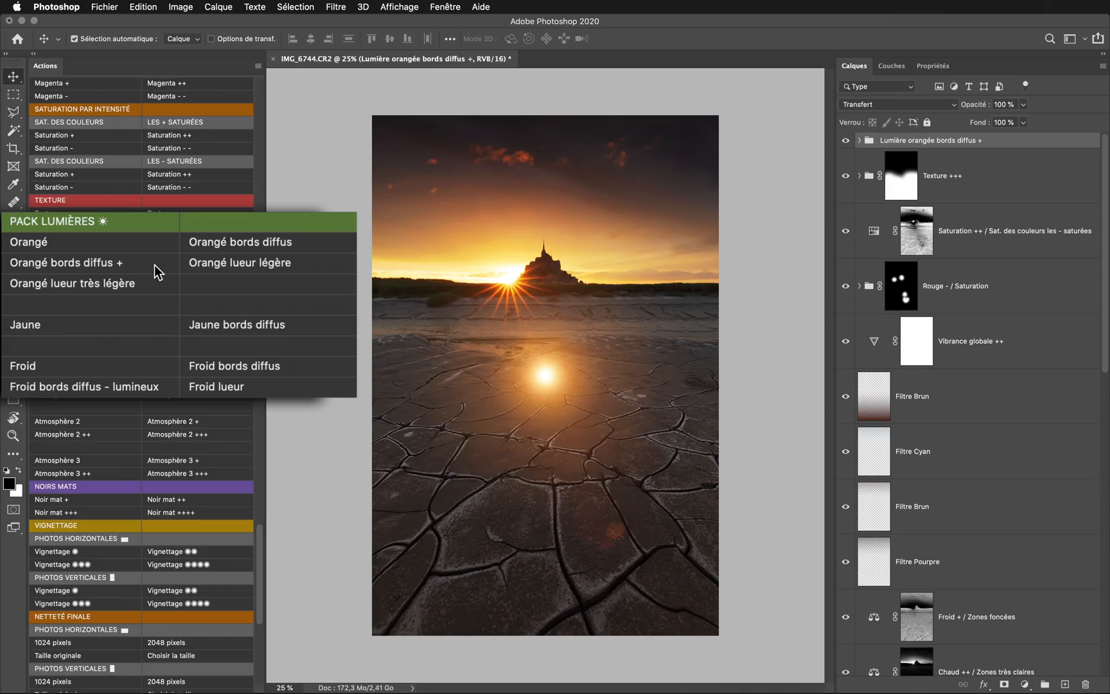
click(208, 262)
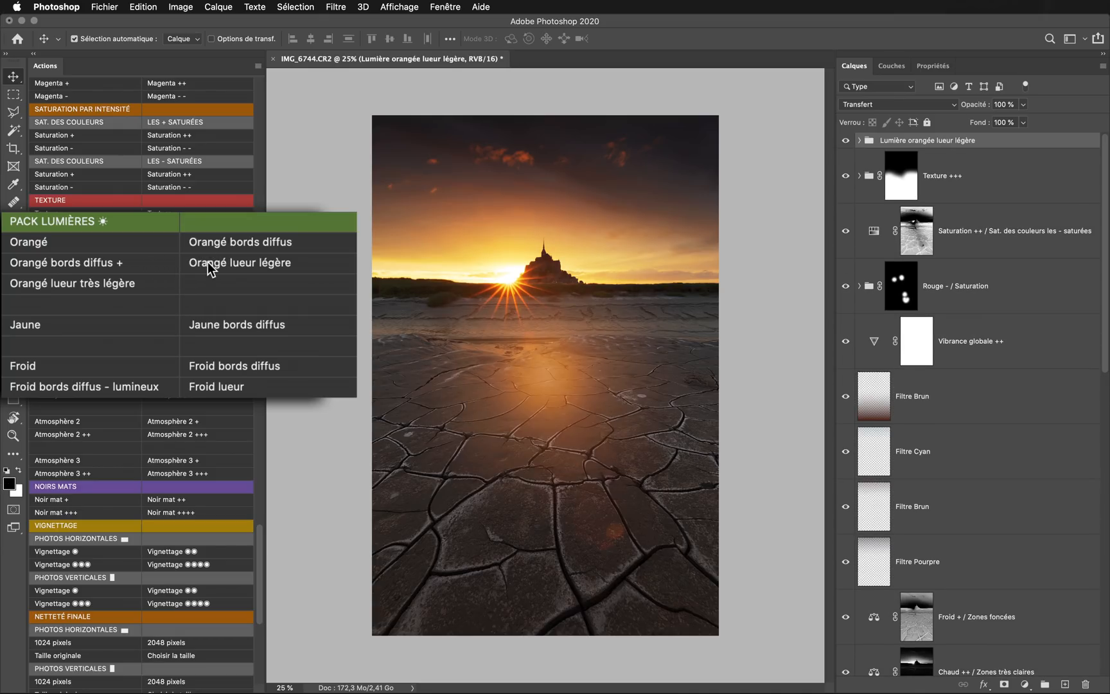
click(131, 286)
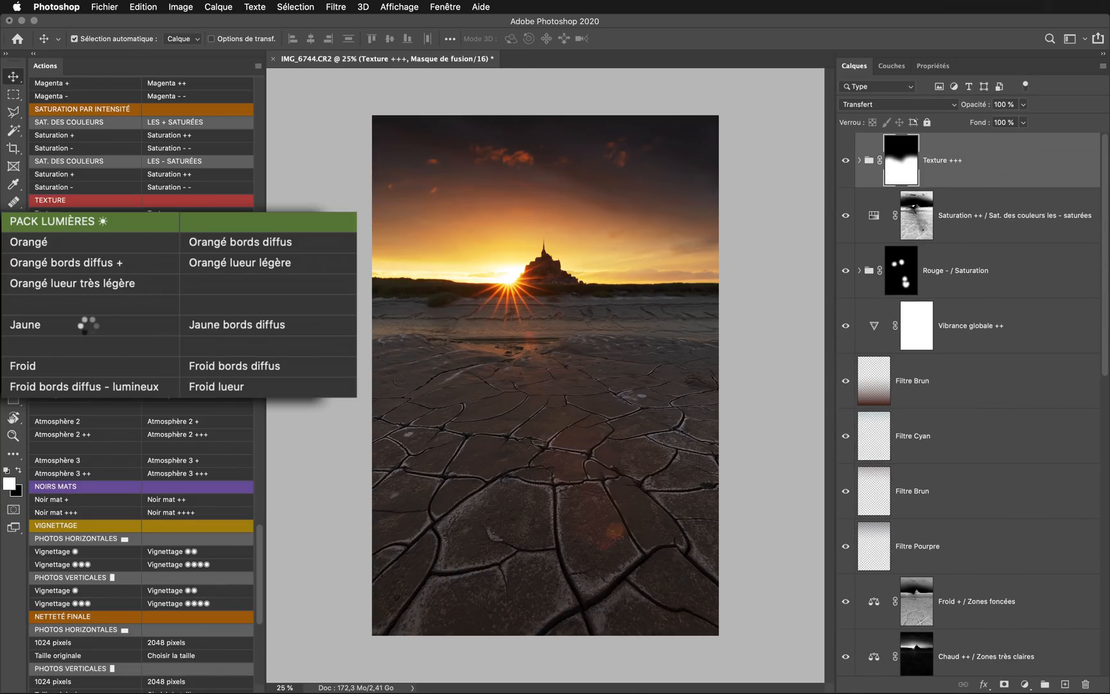
click(88, 325)
click(209, 333)
click(141, 365)
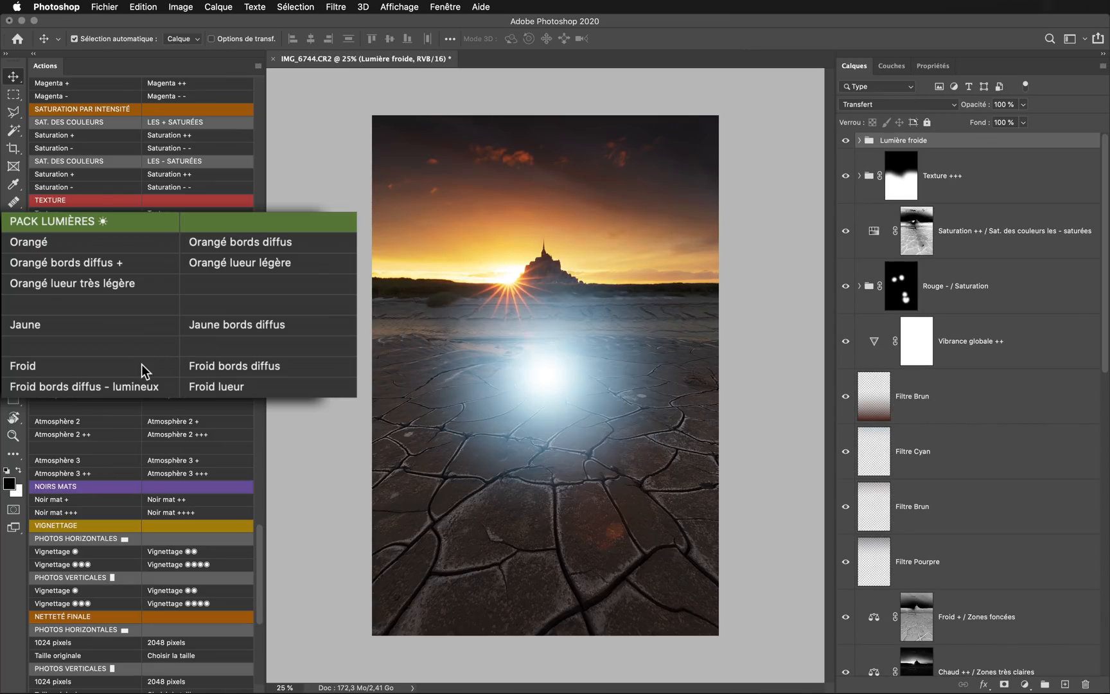
click(207, 363)
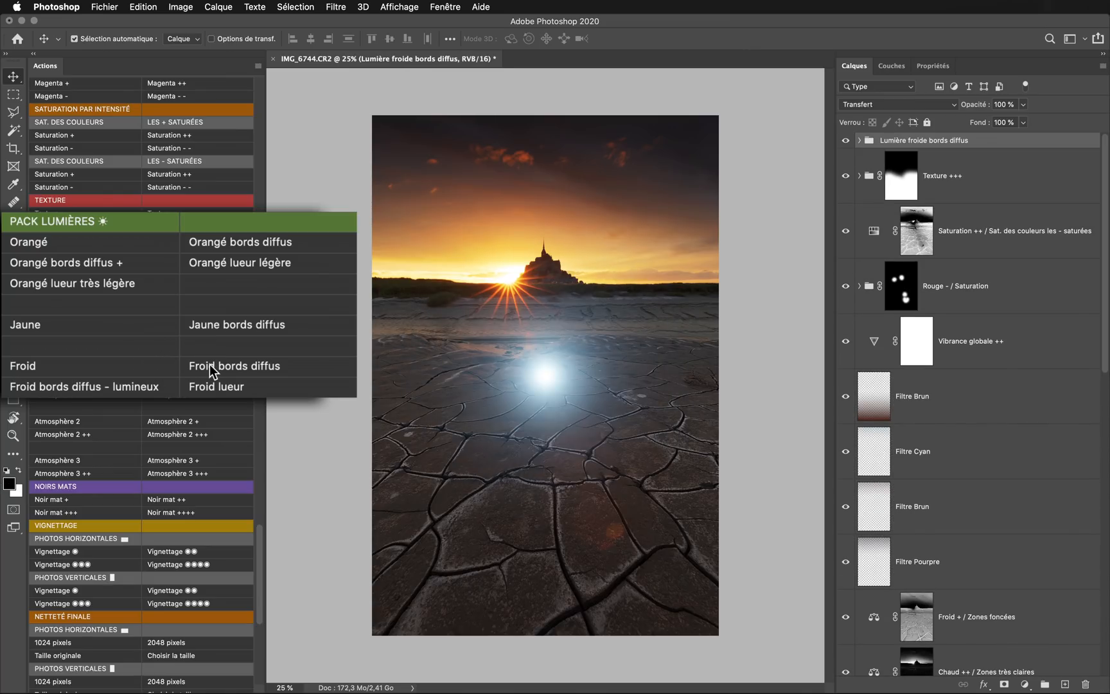
click(151, 388)
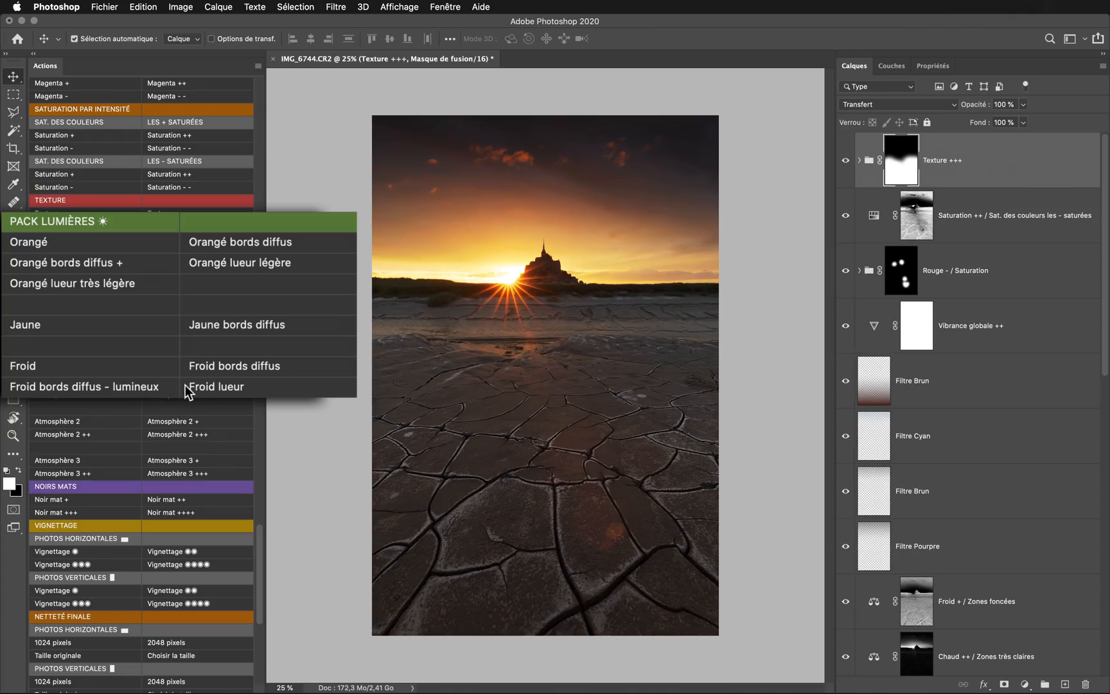
click(214, 384)
Step: Apply the Pack Lumières Orangé light, move it onto the sun and scale it down proportionally
click(122, 244)
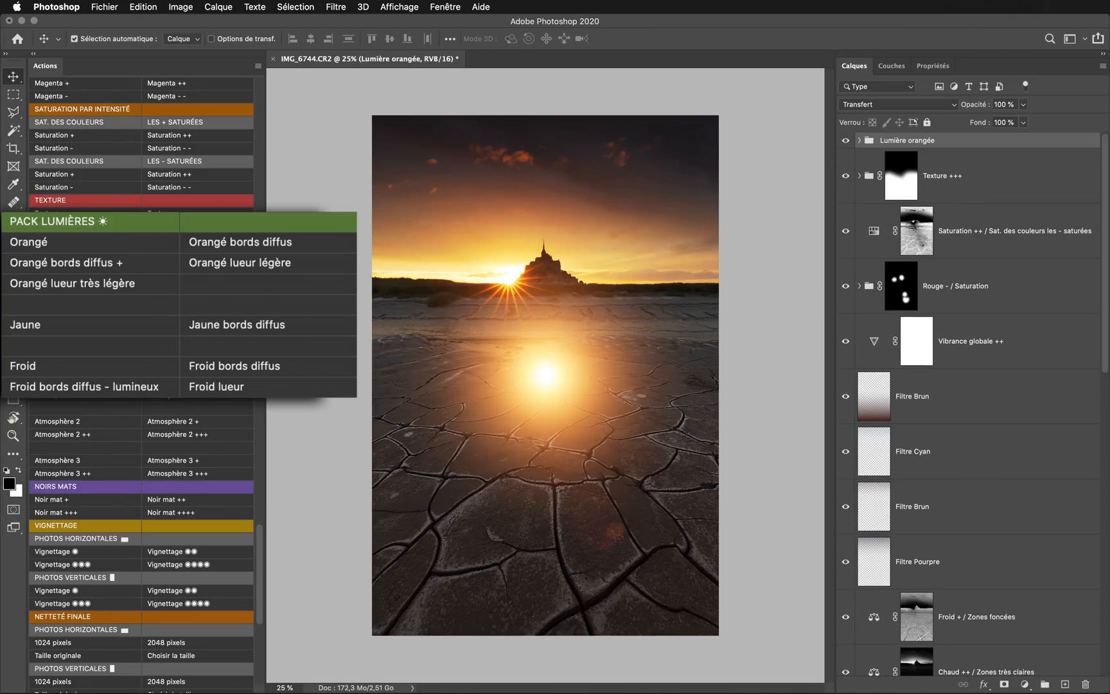
key(super+t)
drag(628, 347, 591, 250)
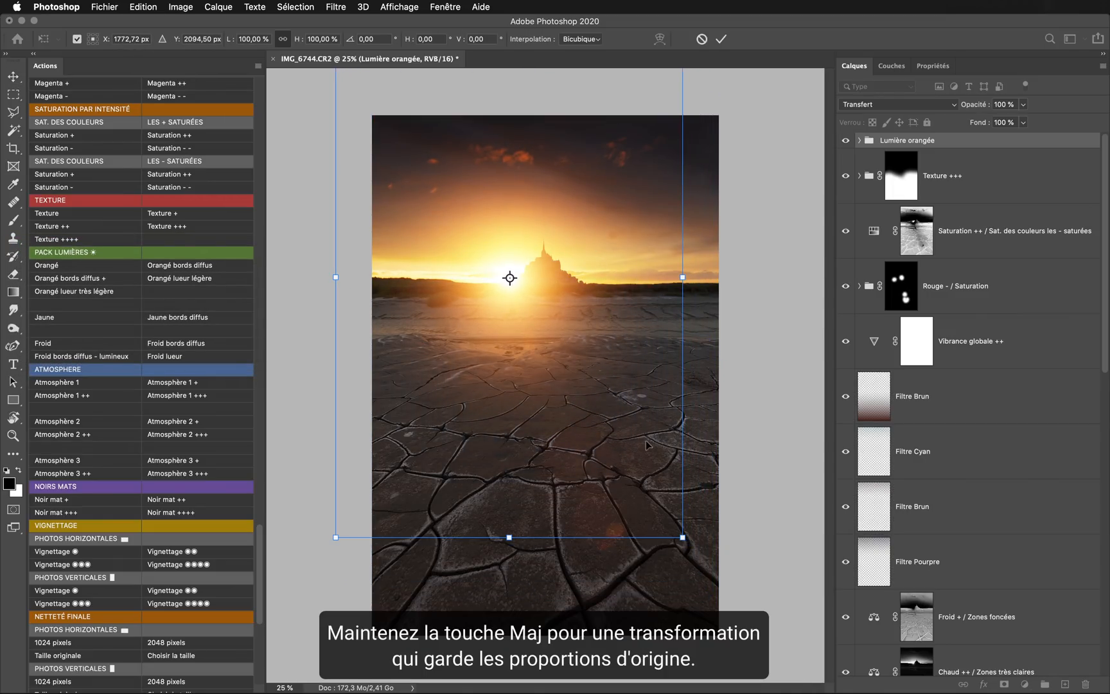
drag(682, 538, 518, 371)
key(Return)
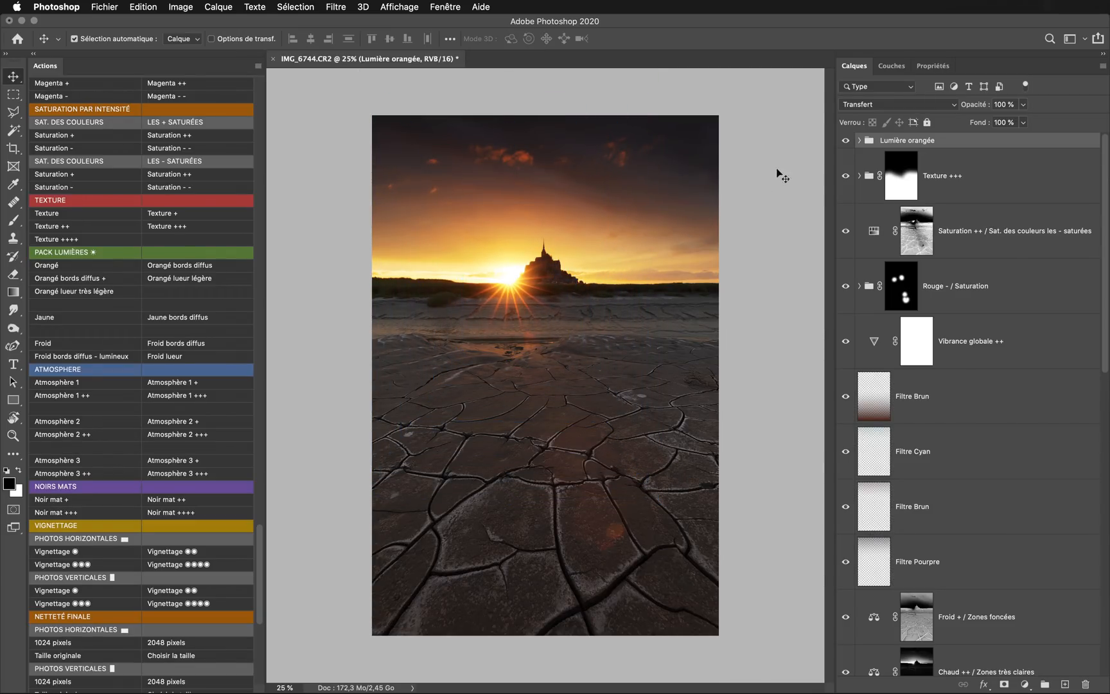
Step: Compare the image with the Lumière orangée group repeatedly hidden and shown
click(845, 140)
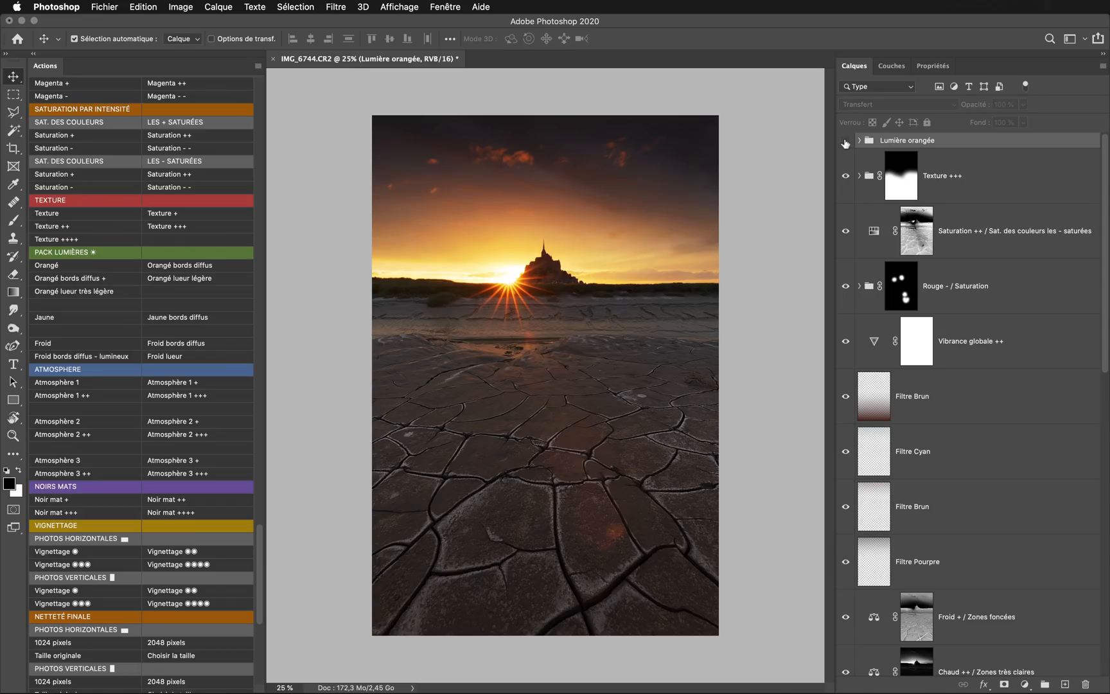
click(846, 141)
click(846, 142)
click(845, 142)
click(846, 142)
click(846, 142)
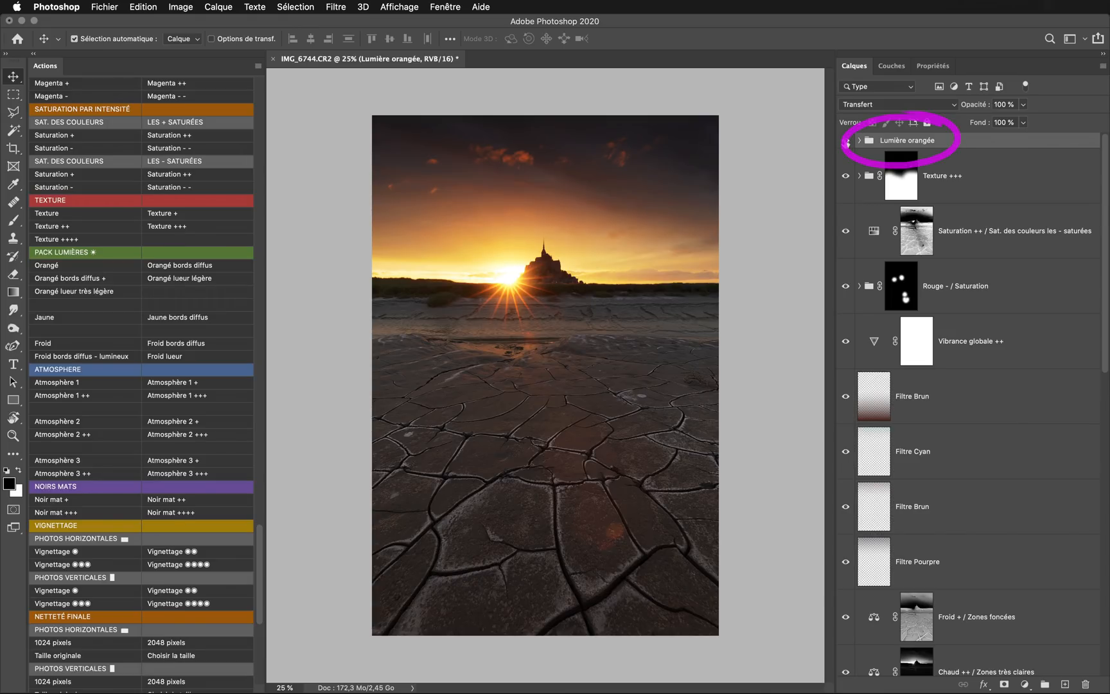
Step: Set the hue to -10 and saturation to +57 on the Teinte/Saturation adjustment inside the Lumière orangée group, and collapse the group
click(860, 140)
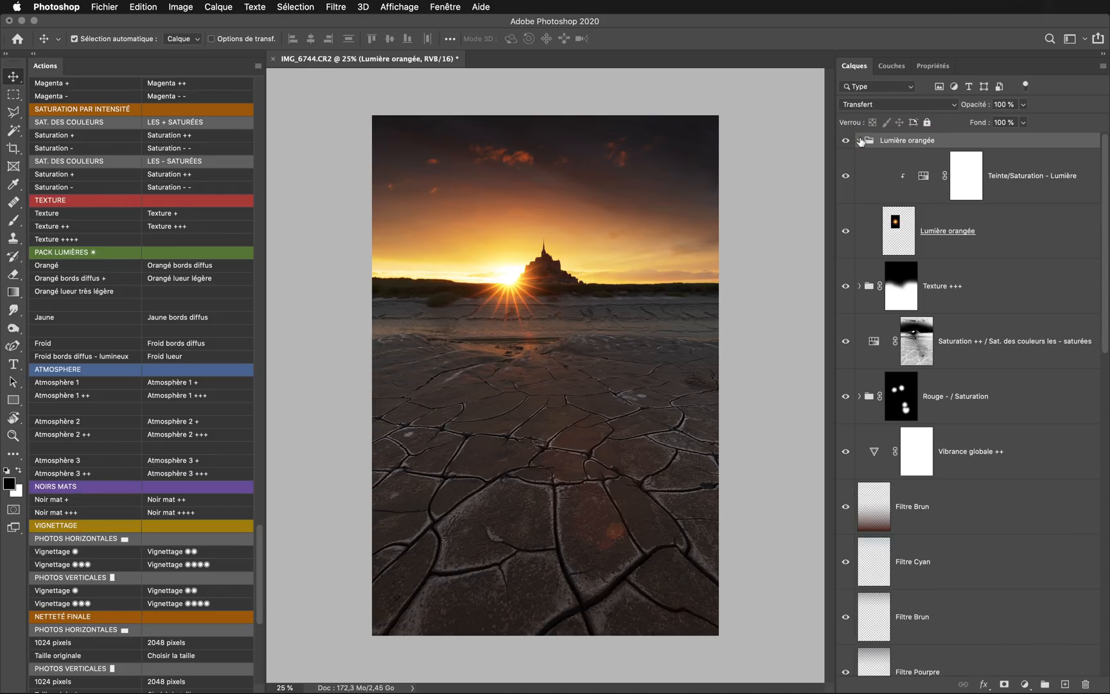
double_click(923, 175)
drag(969, 159, 1038, 188)
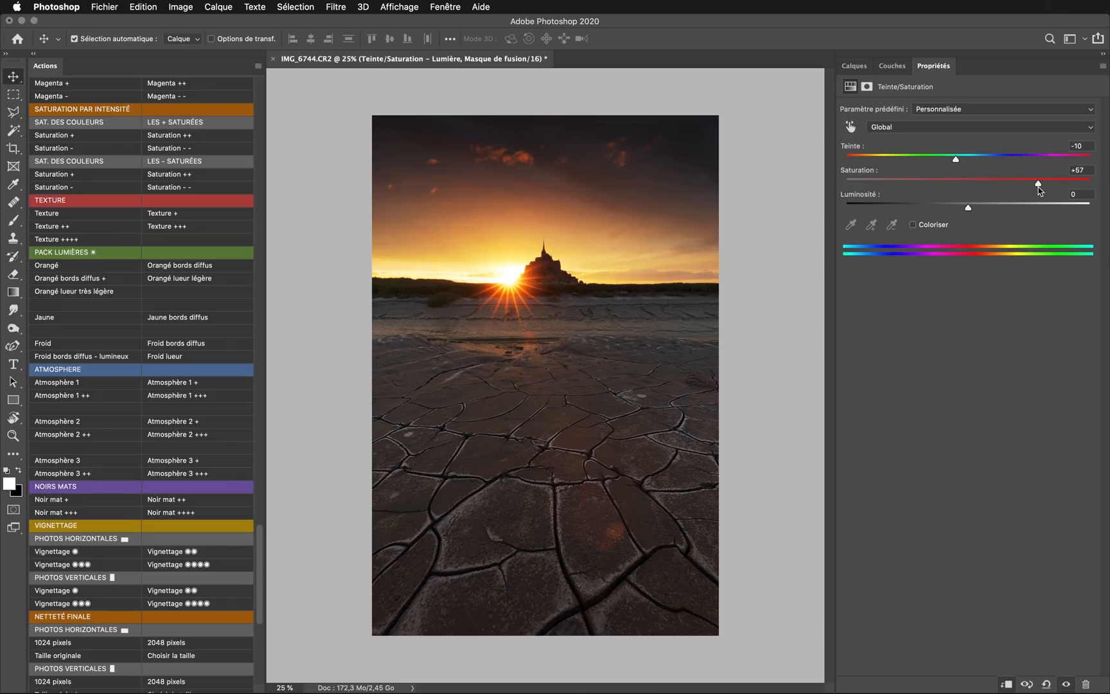
click(855, 66)
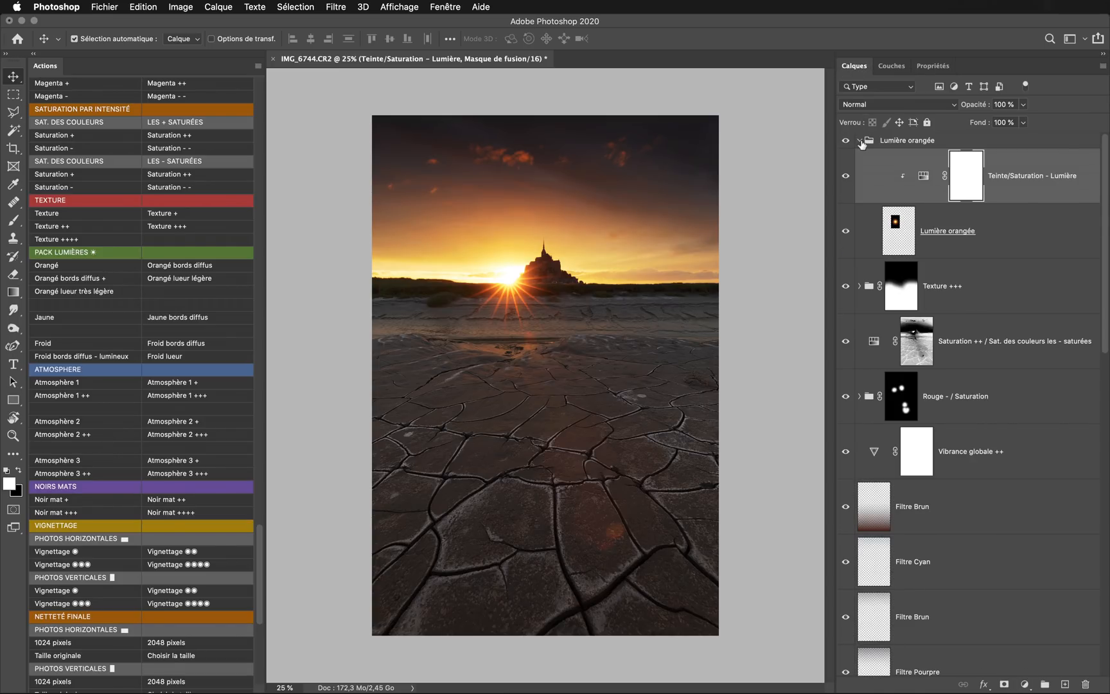
click(860, 141)
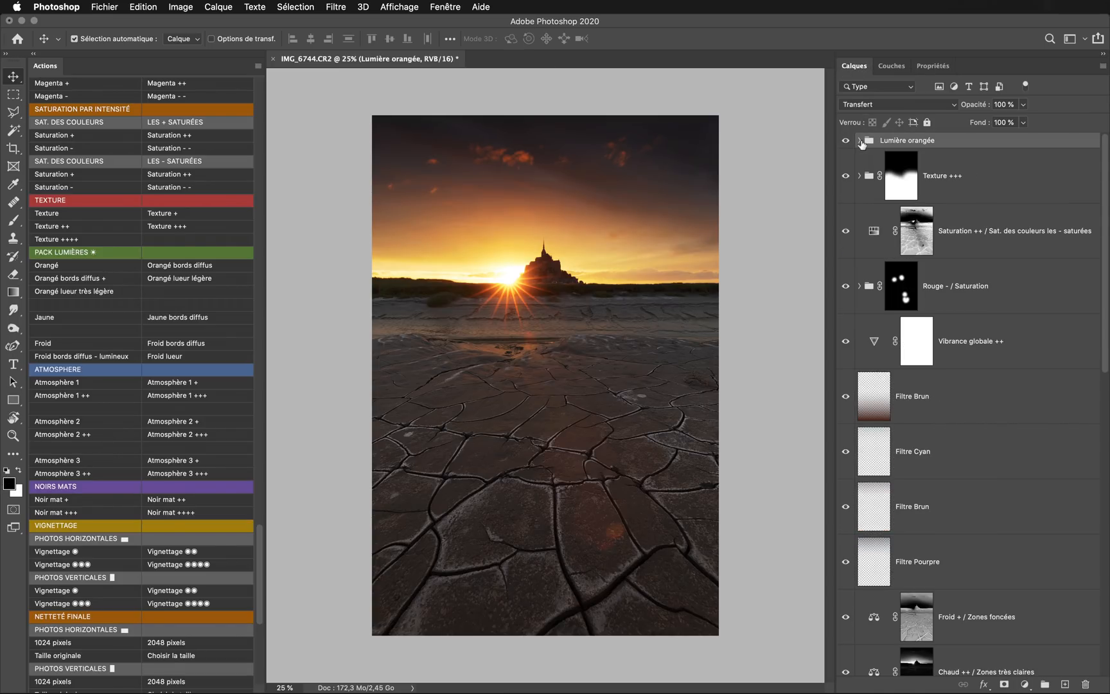
Step: Apply the Pack Lumières Orangé lueur légère glow, place its group below Lumière orangée and centre the glow on the sun
click(216, 280)
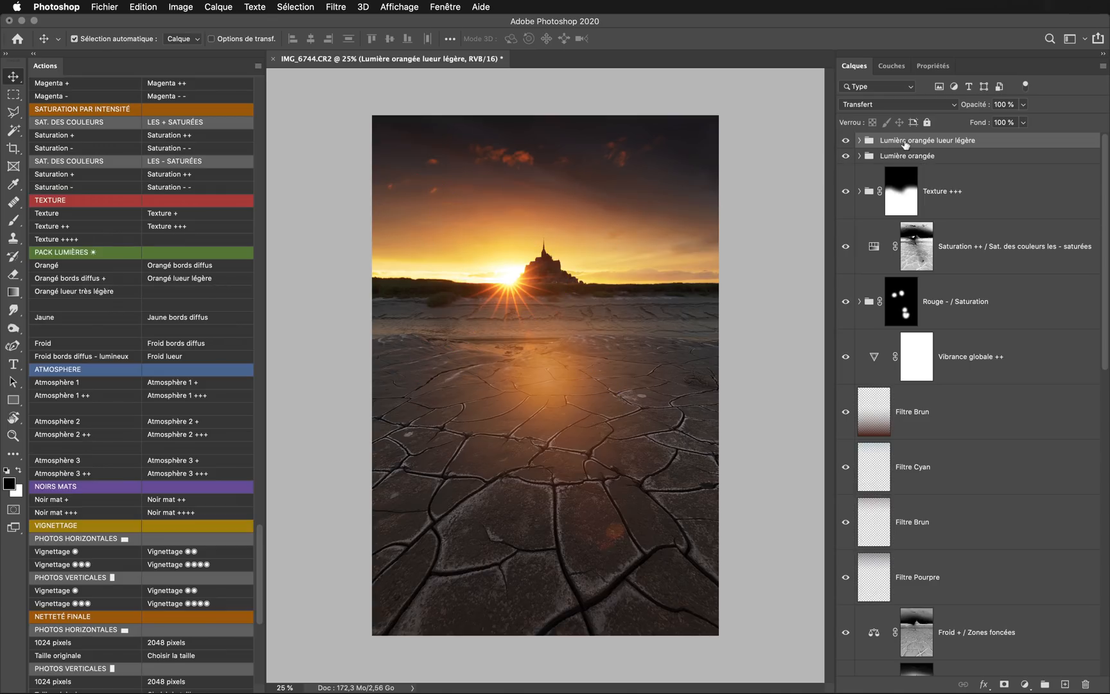
drag(905, 144, 905, 164)
key(ctrl+t)
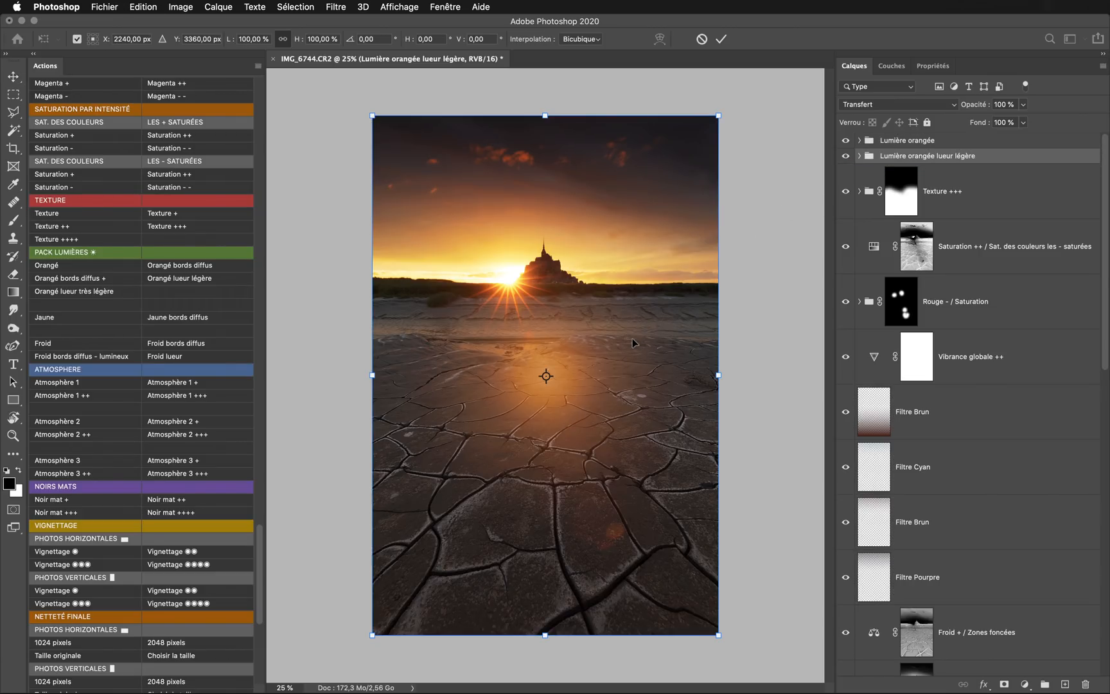
drag(632, 338, 597, 239)
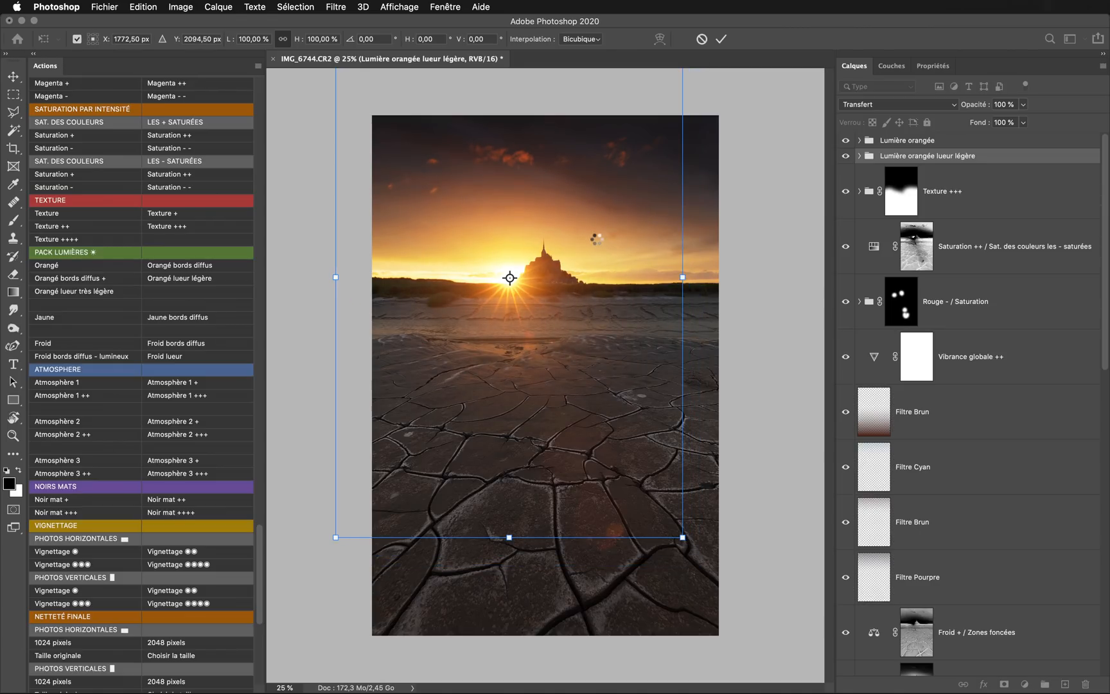
key(Return)
Step: Compare the image with the Lumière orangée and Lumière orangée lueur légère groups hidden and shown
click(845, 141)
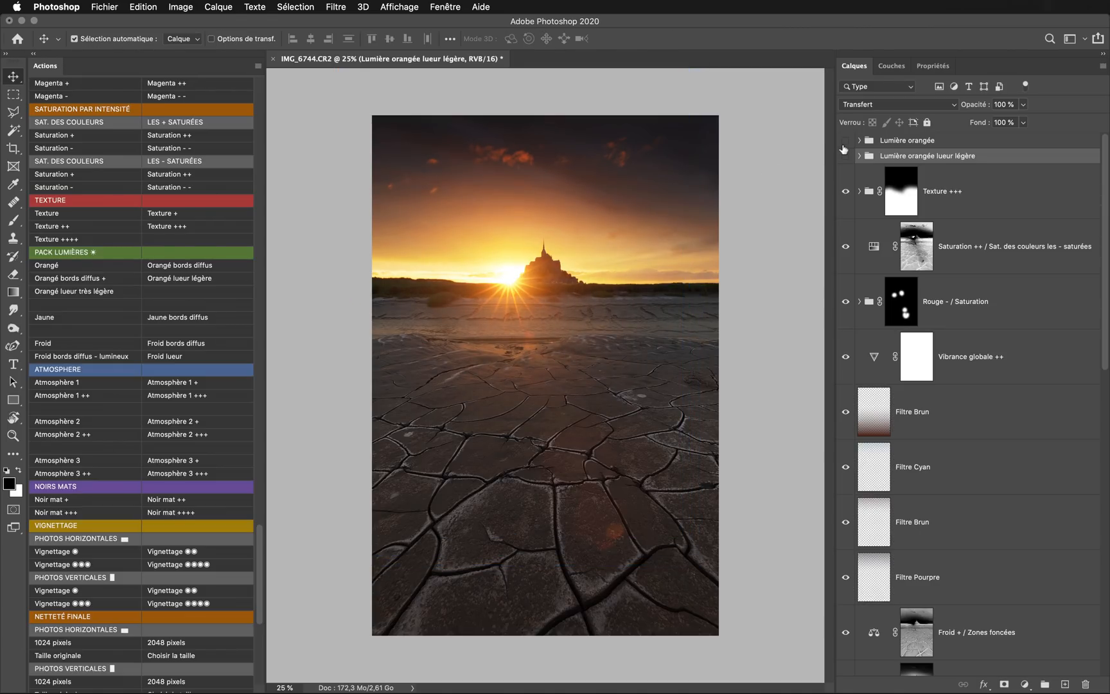
click(844, 149)
click(845, 140)
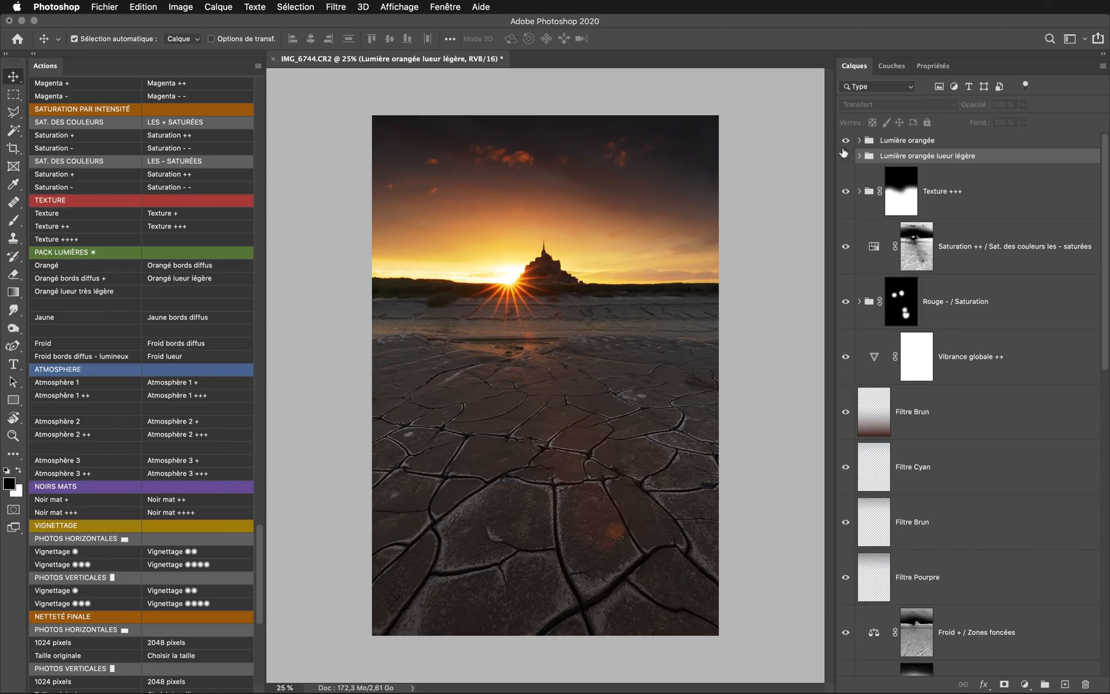
click(844, 156)
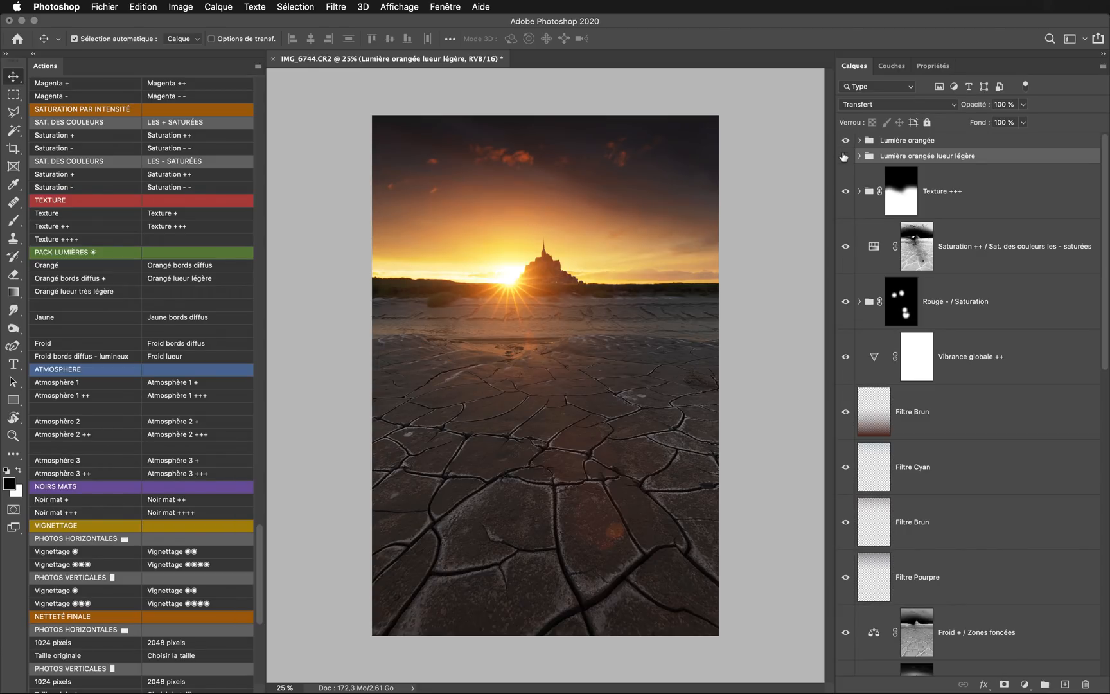
click(844, 156)
click(845, 141)
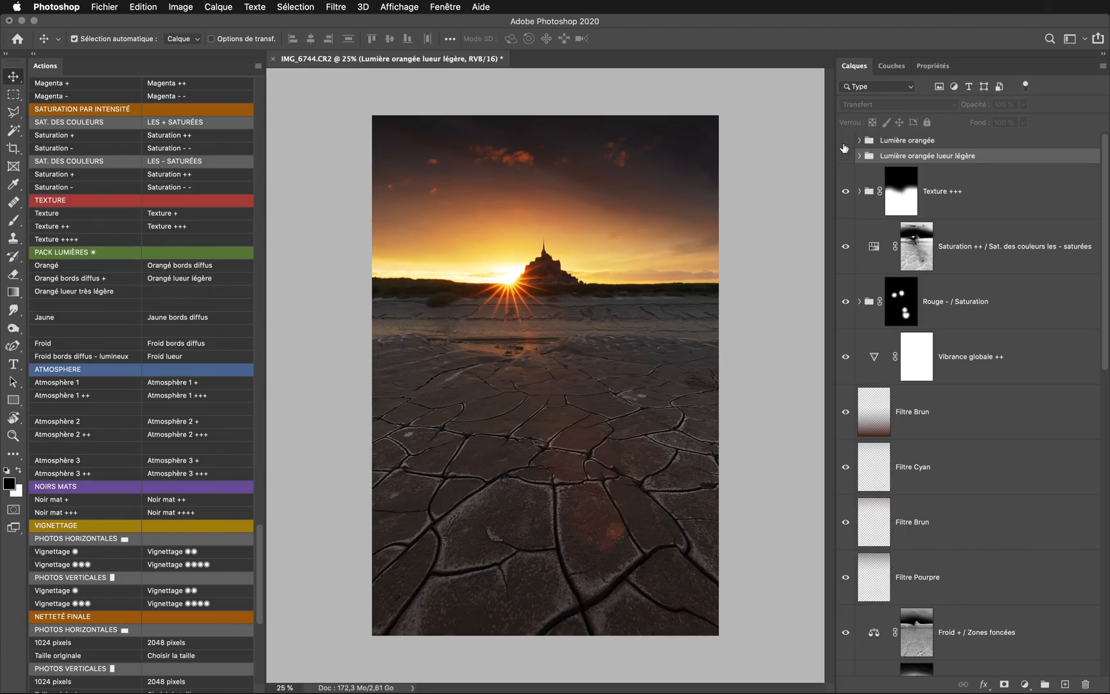
click(844, 141)
click(845, 156)
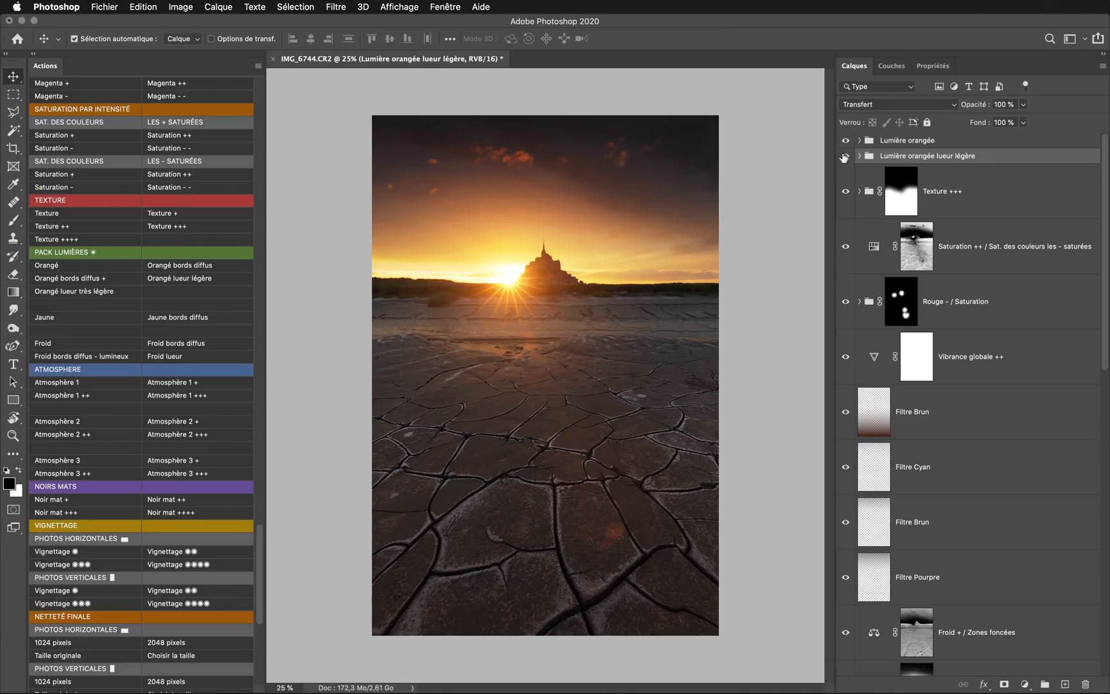
Step: Try the Atmosphère 2, 2 +, 2 ++, 2 +++ and 3 effects above the Lumière orangée group, removing each one
click(887, 142)
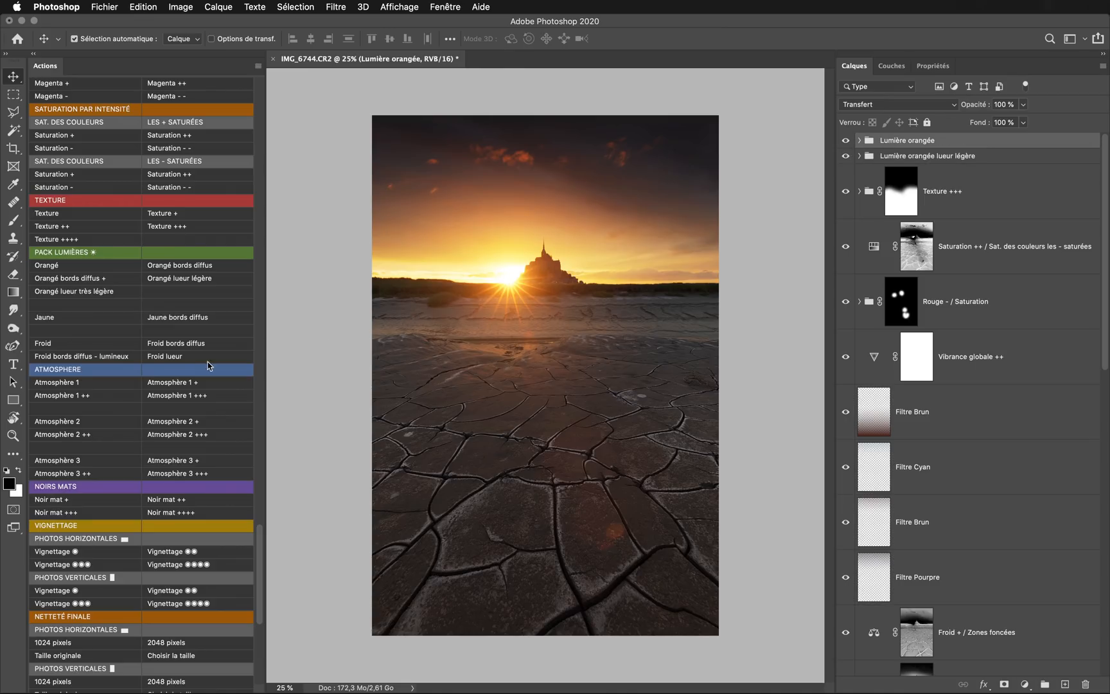
scroll(193, 368, down, 5)
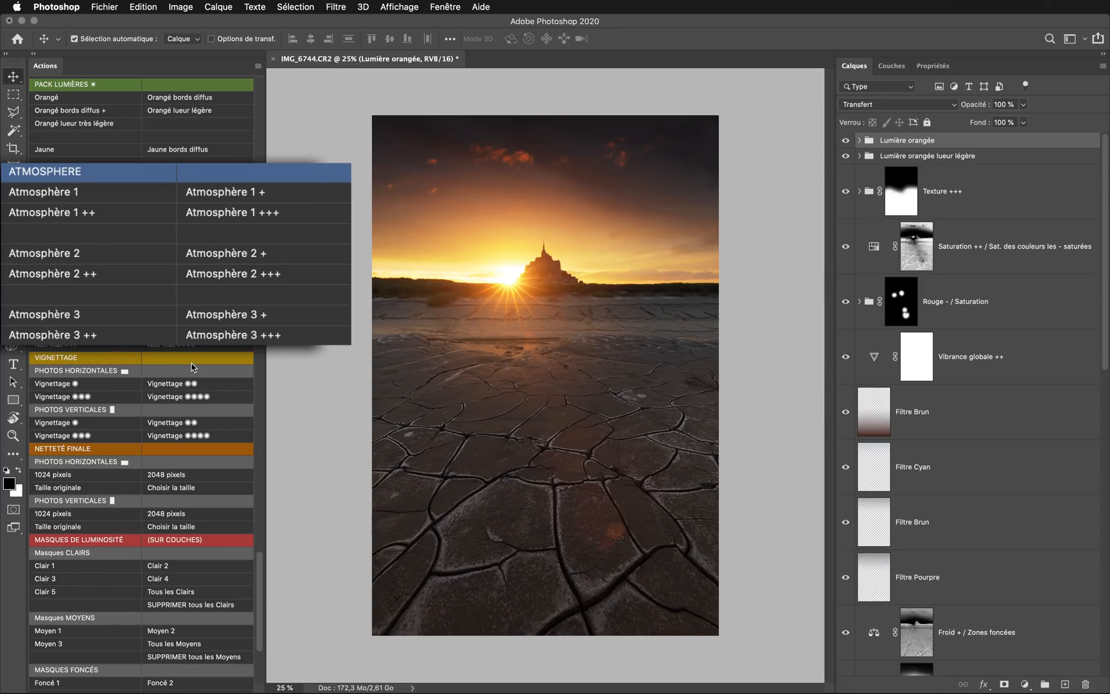
click(119, 257)
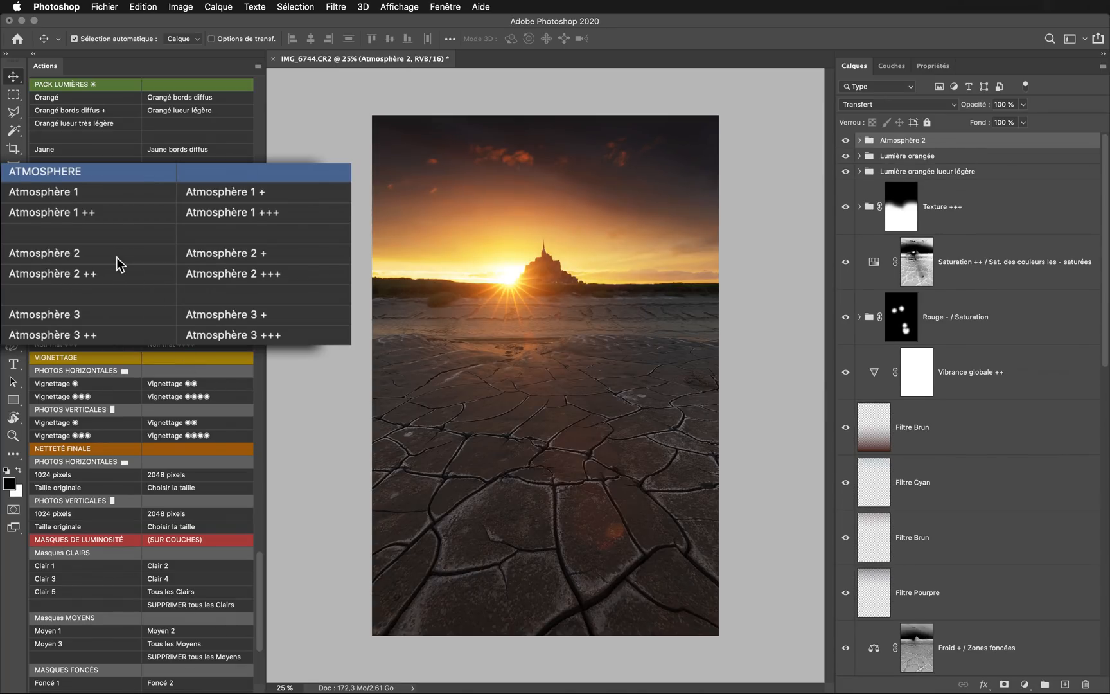
key(BackSpace)
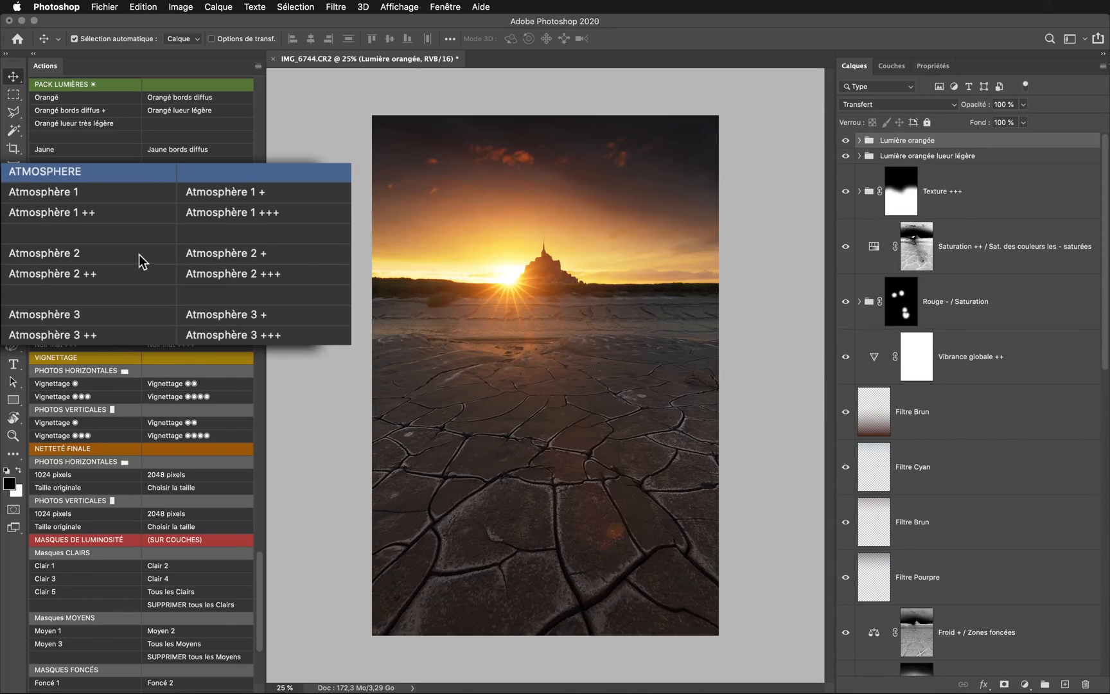
click(207, 253)
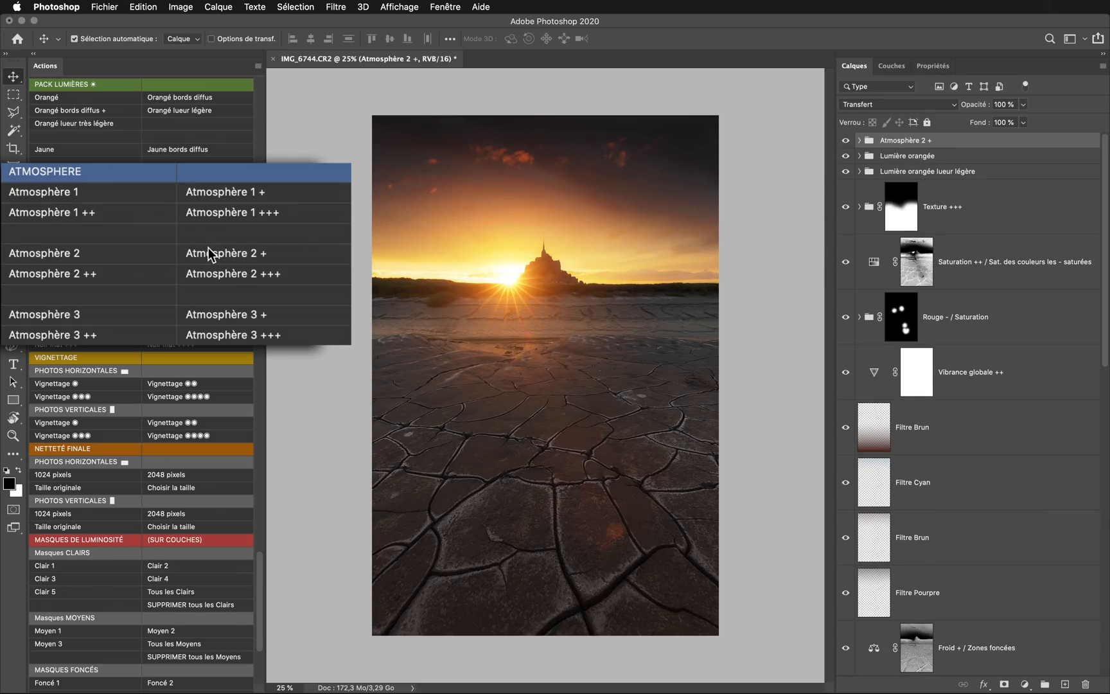
key(BackSpace)
click(131, 276)
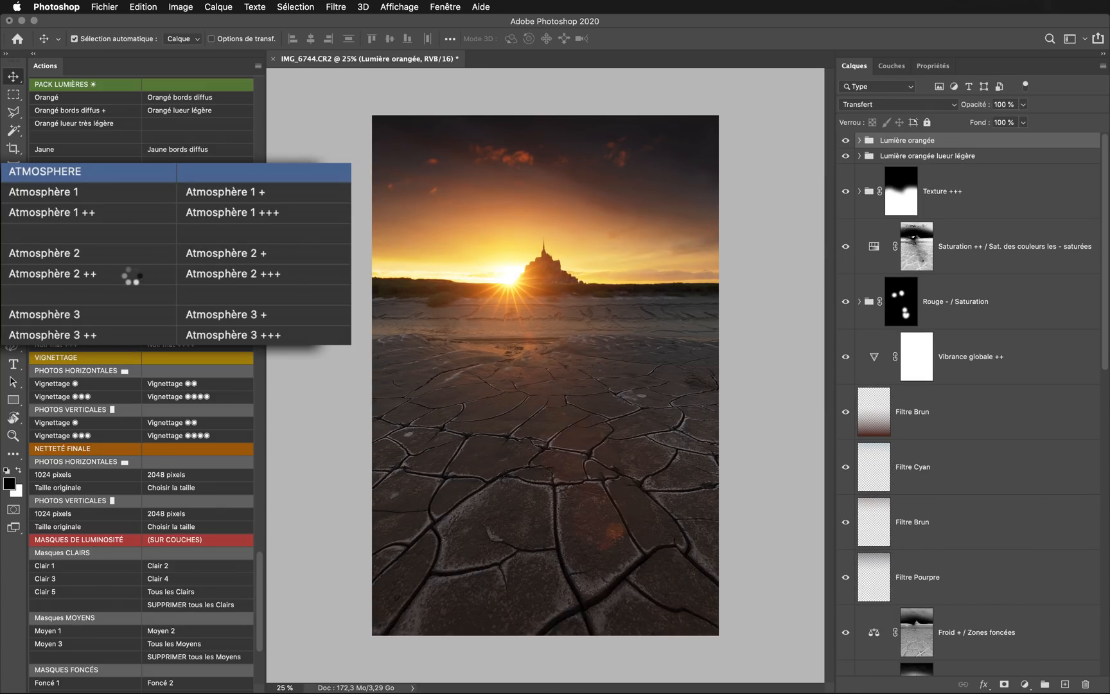
key(BackSpace)
click(214, 273)
click(128, 315)
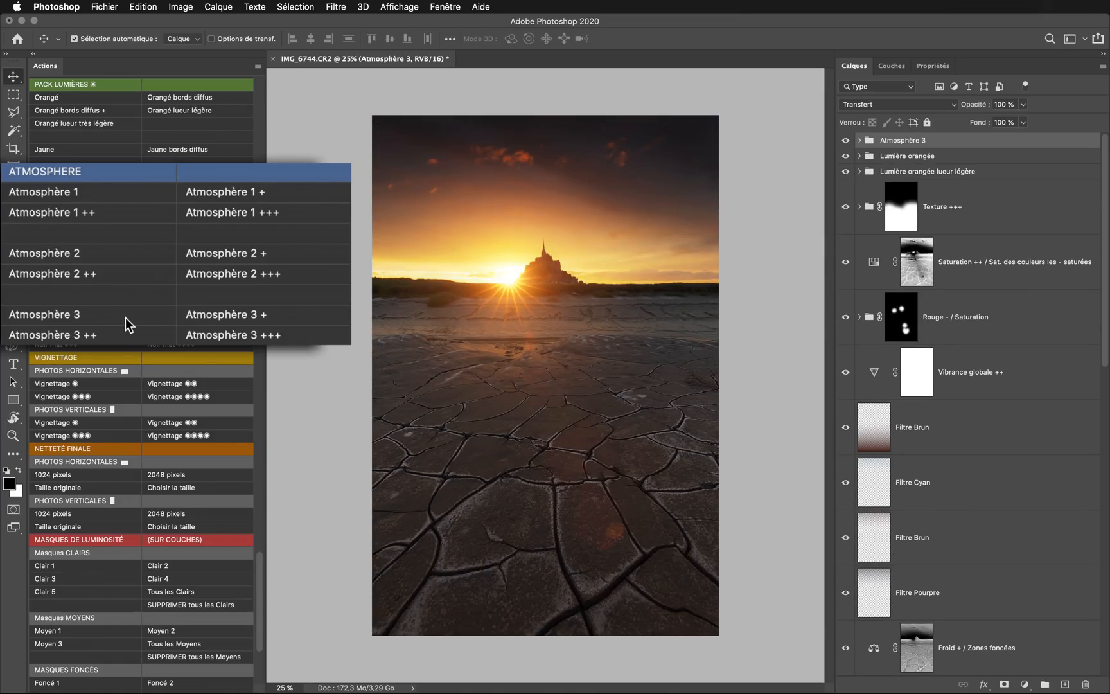
key(BackSpace)
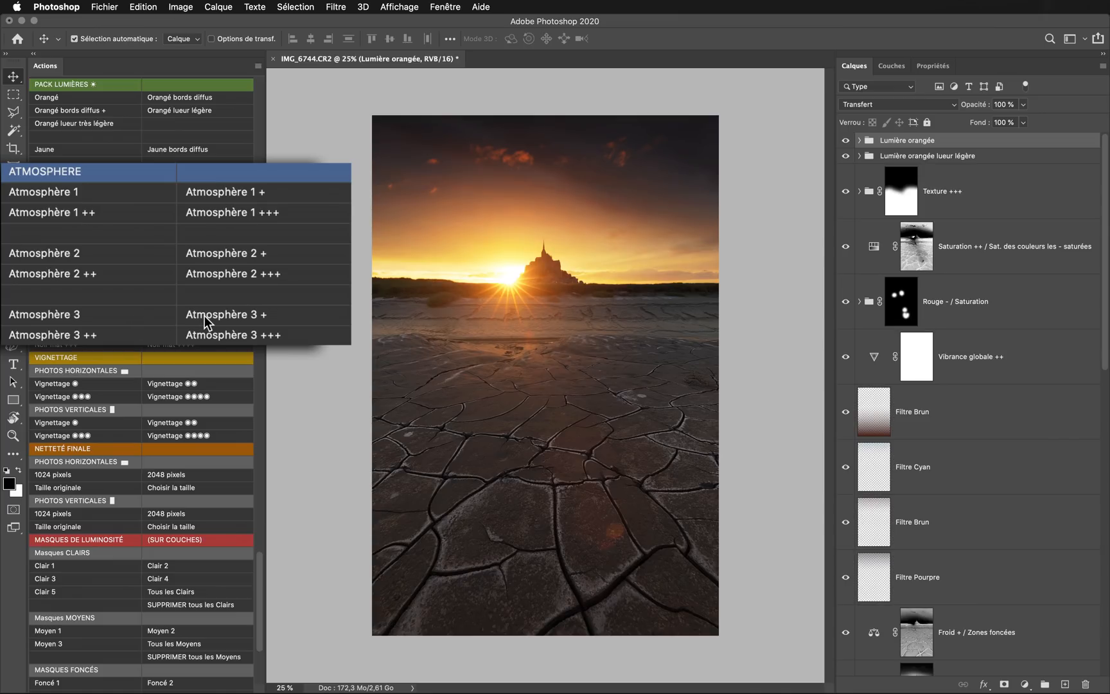
Step: Apply the Atmosphère 3 + effect above the orange light groups and compare the image with it hidden and shown
click(205, 315)
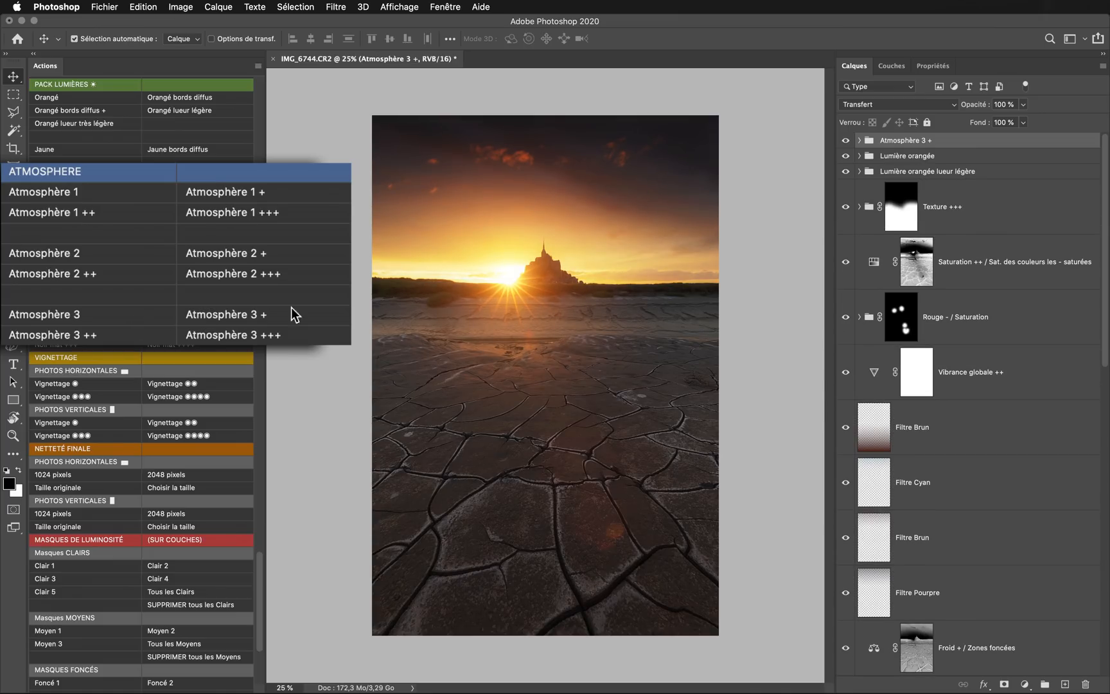
click(845, 145)
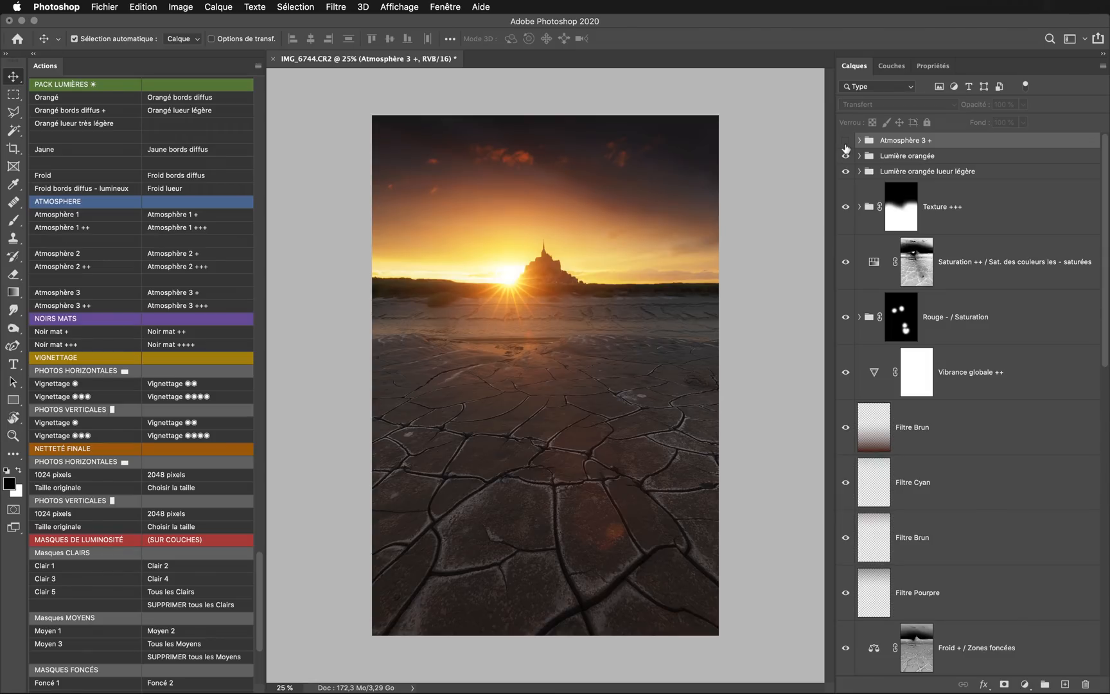
click(846, 147)
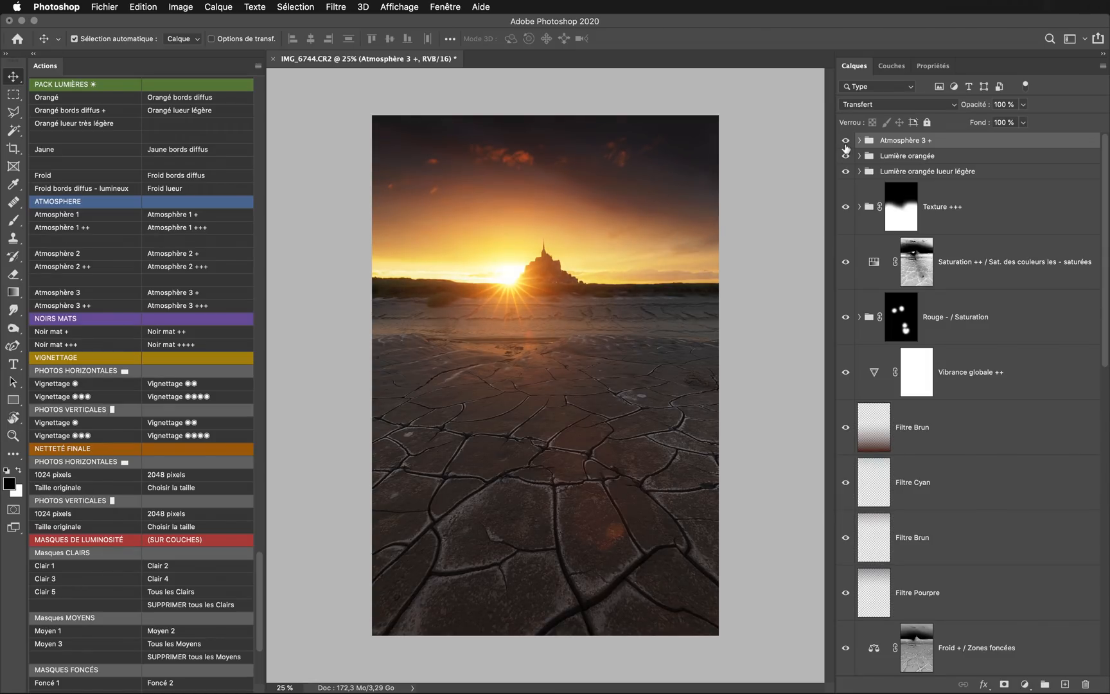
click(845, 146)
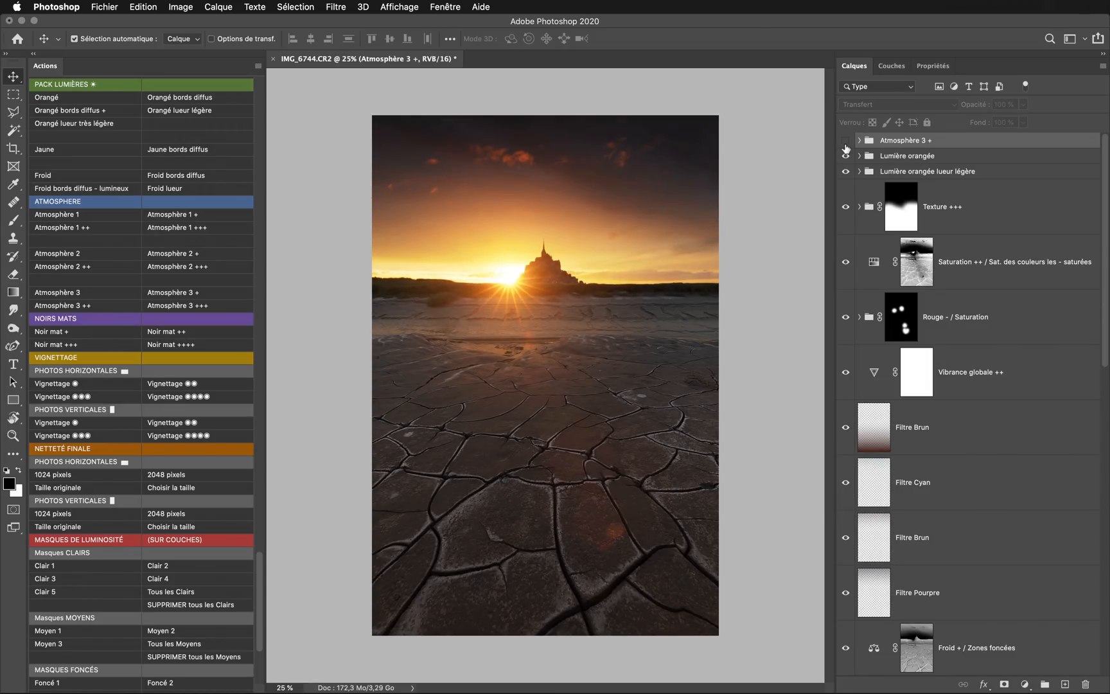
click(846, 147)
click(845, 146)
click(845, 146)
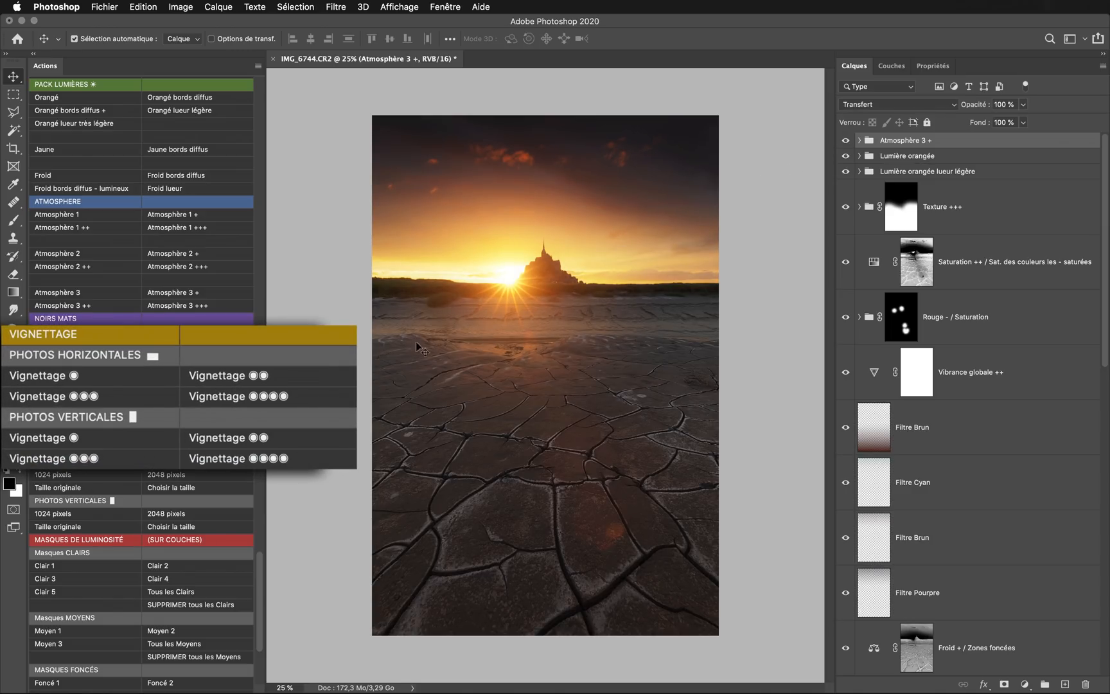
Step: Apply the intensity 1 vignette for vertical photos and compare the image with it hidden and shown
click(120, 443)
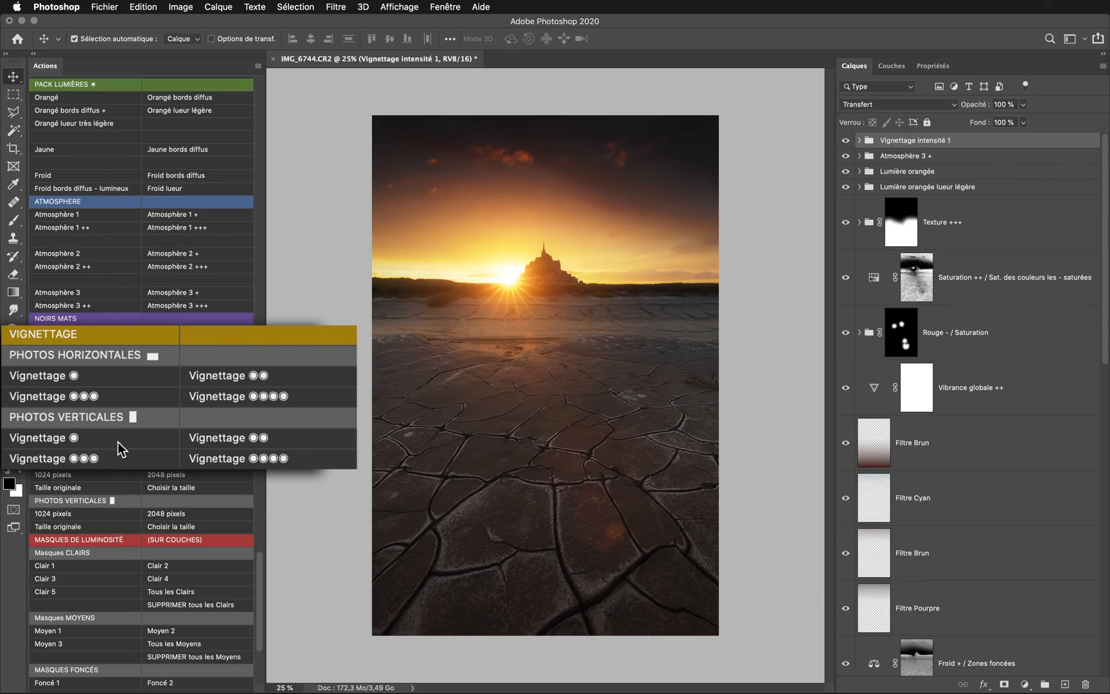
click(845, 141)
click(846, 141)
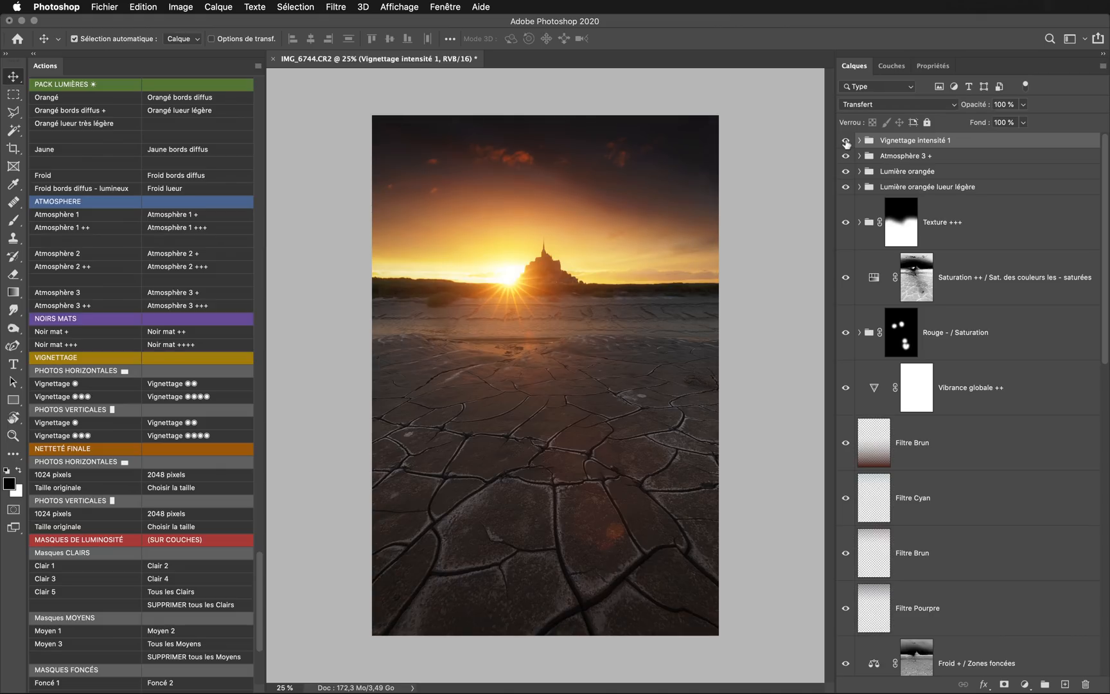
click(845, 141)
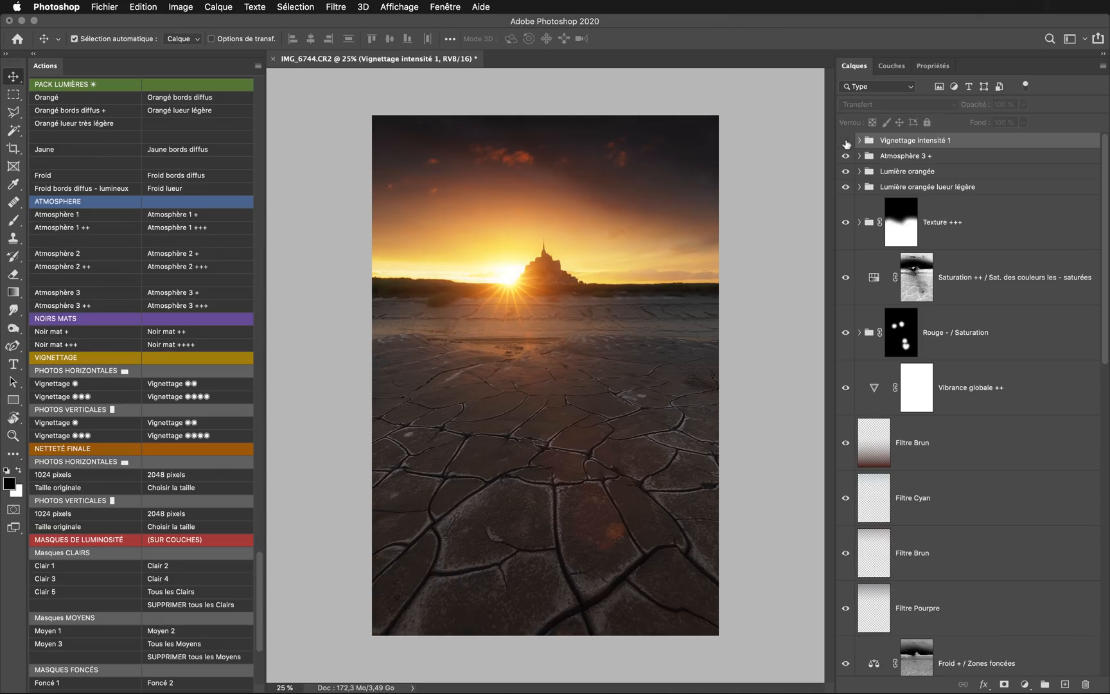
click(846, 141)
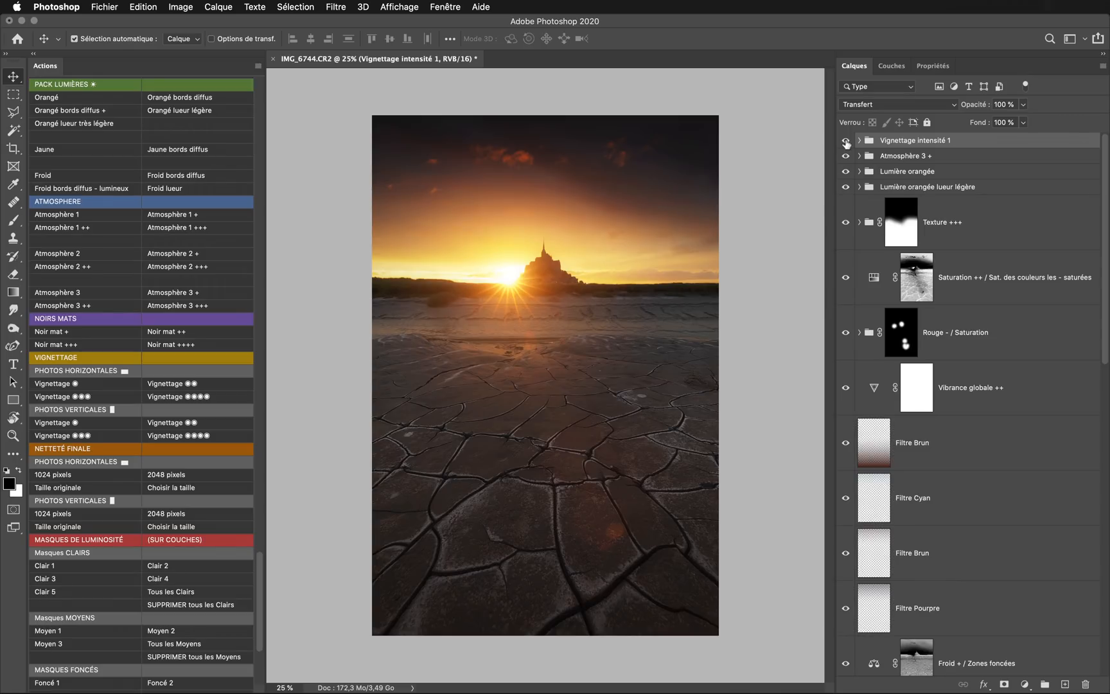
click(846, 142)
click(846, 141)
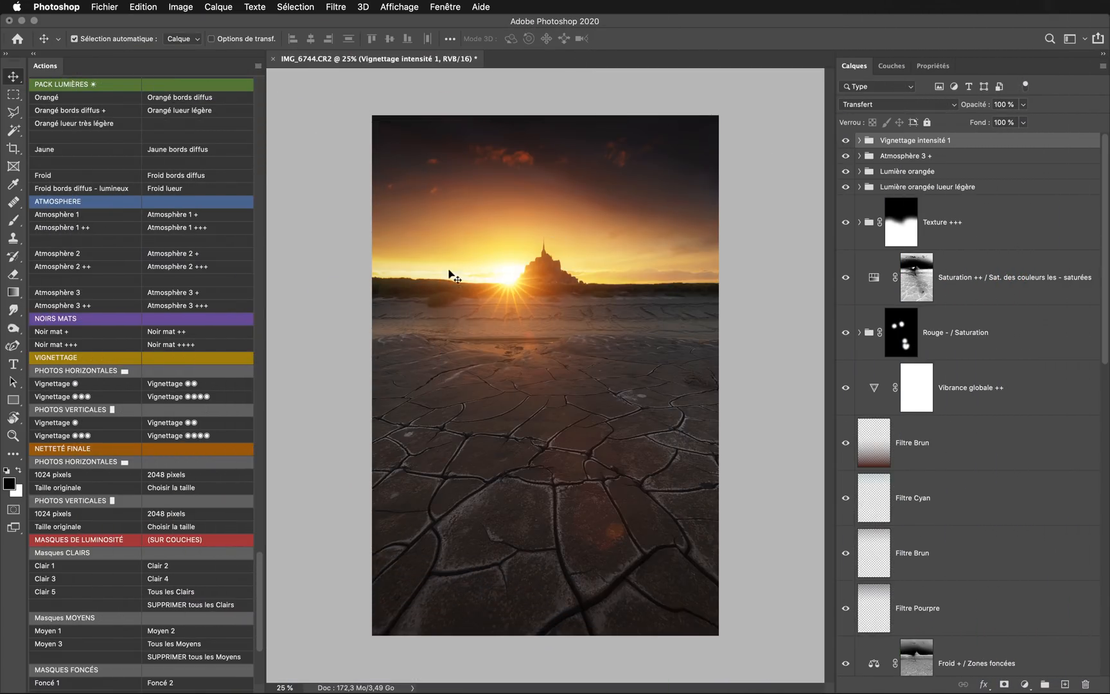
Step: Apply the automatic Contraste ++ adjustment to the intermediate zones and compare the image with it hidden and shown
scroll(156, 341, up, 20)
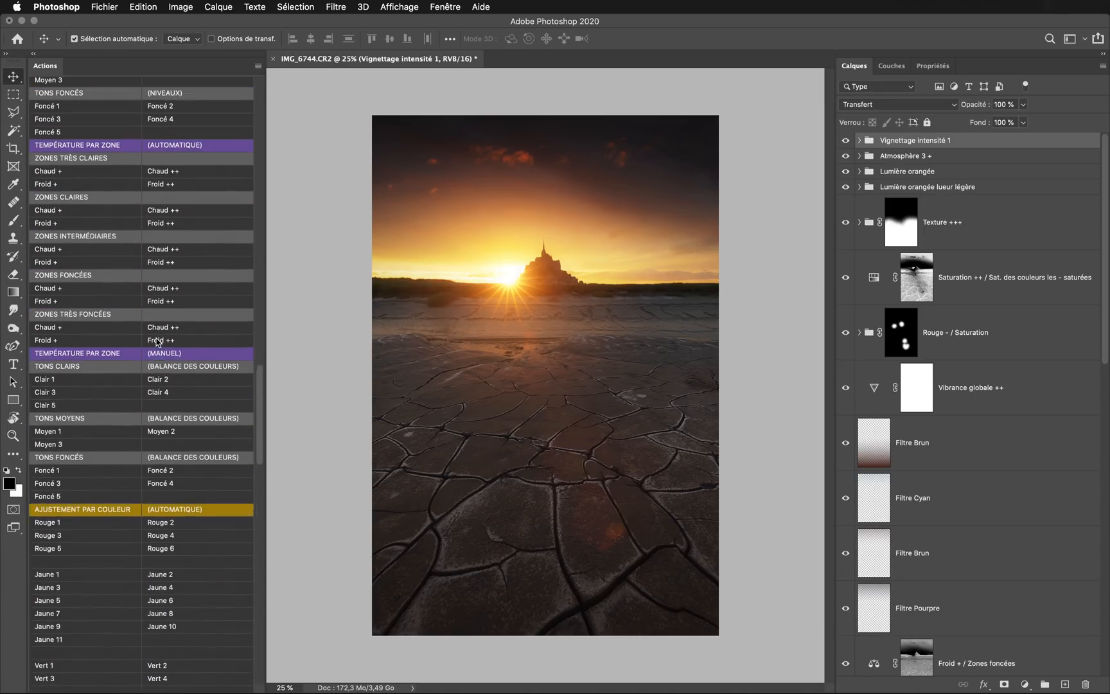
scroll(157, 341, up, 10)
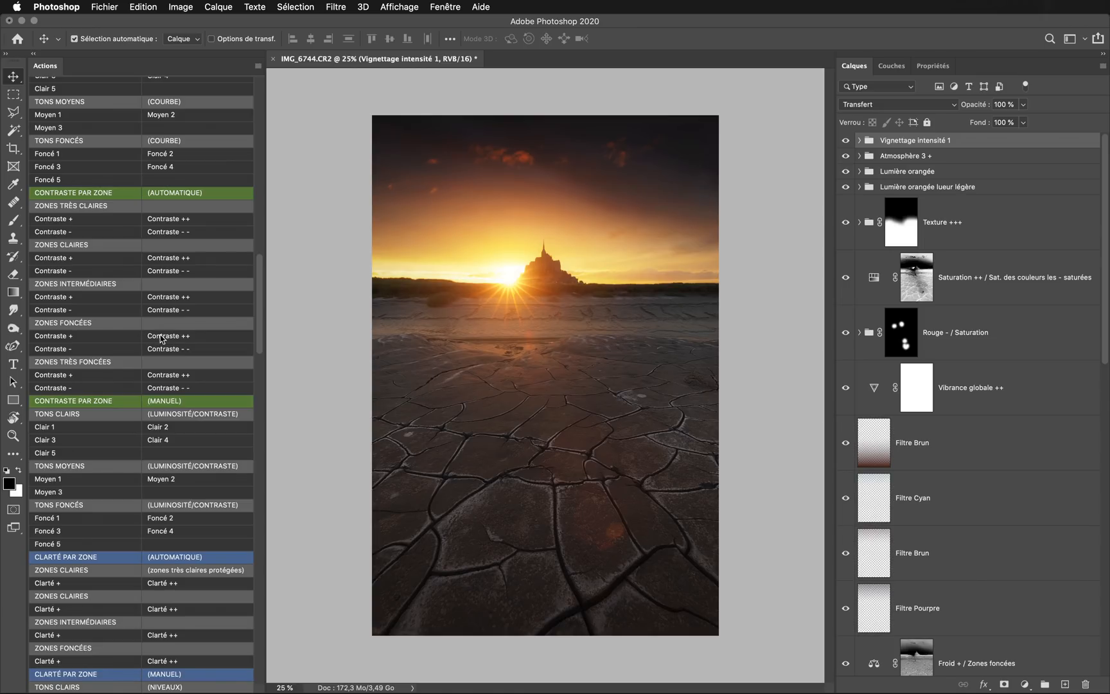
click(202, 300)
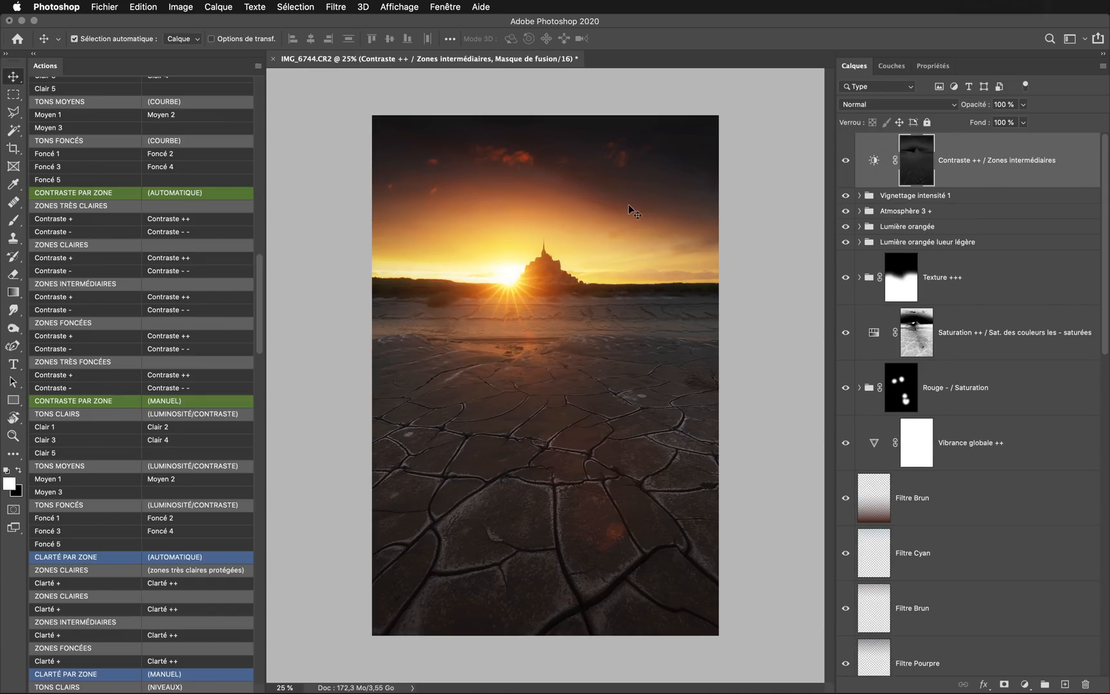
click(844, 161)
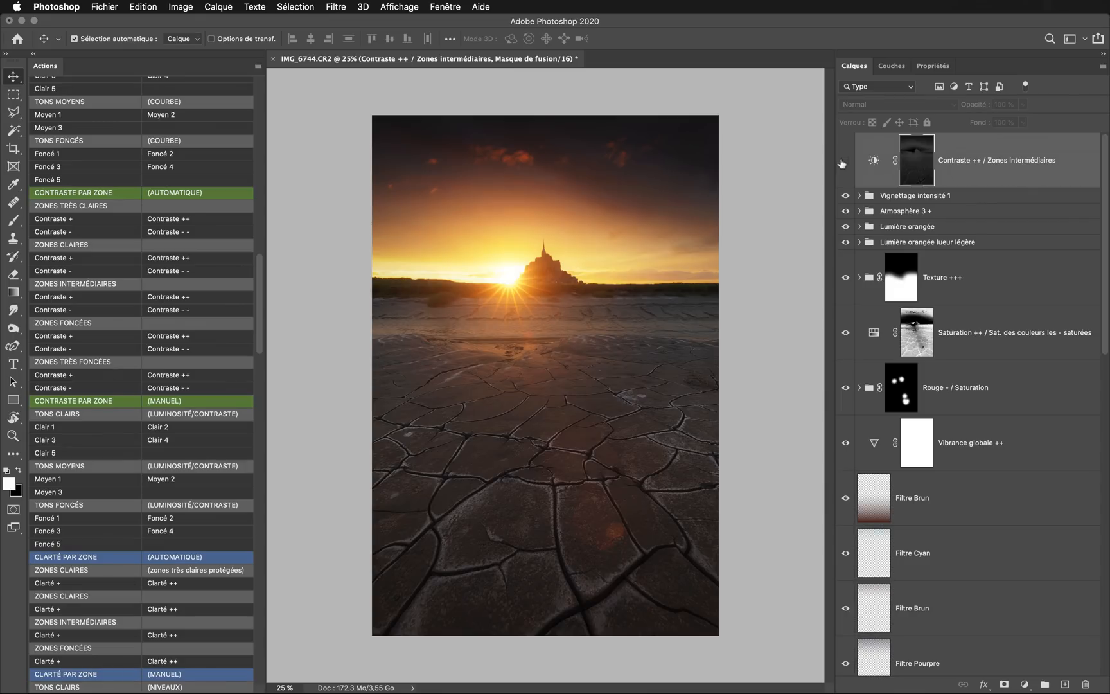
click(843, 162)
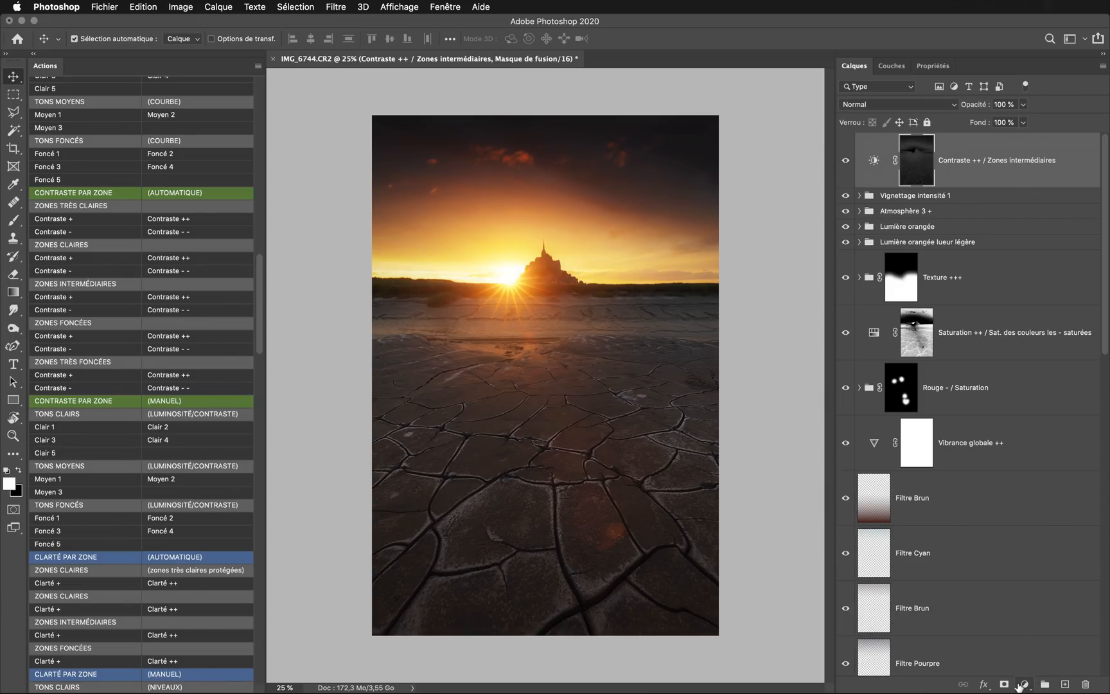
Step: Add a Levels adjustment above the Contraste ++ layer with white input 185 and place it in a black-masked group
click(1024, 685)
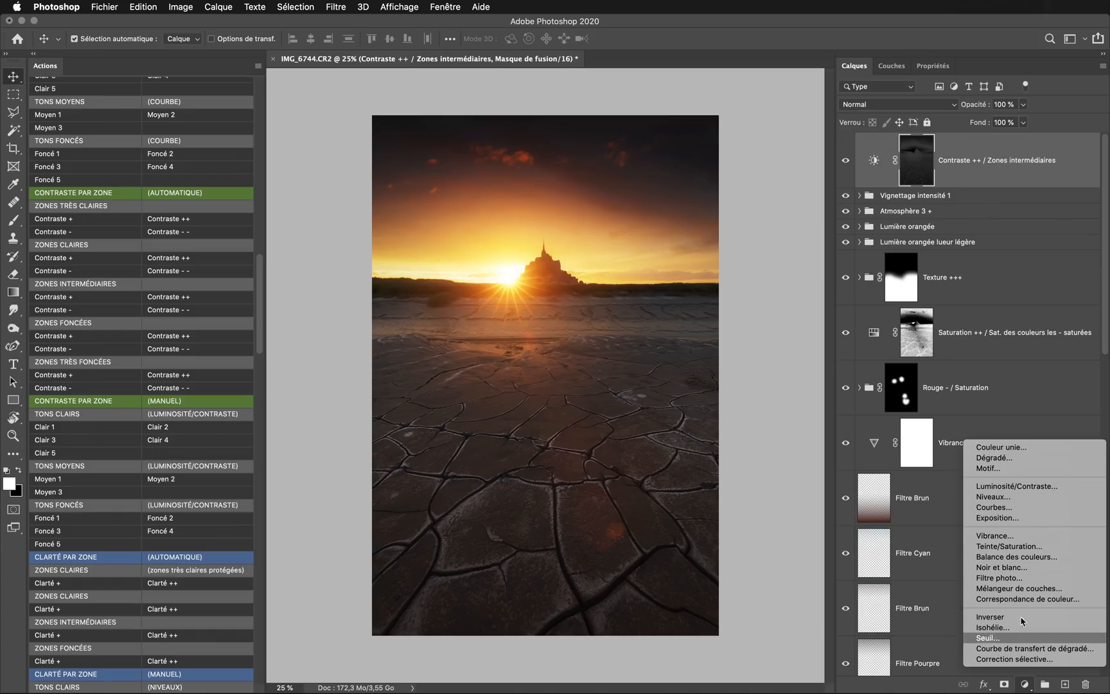
click(1017, 499)
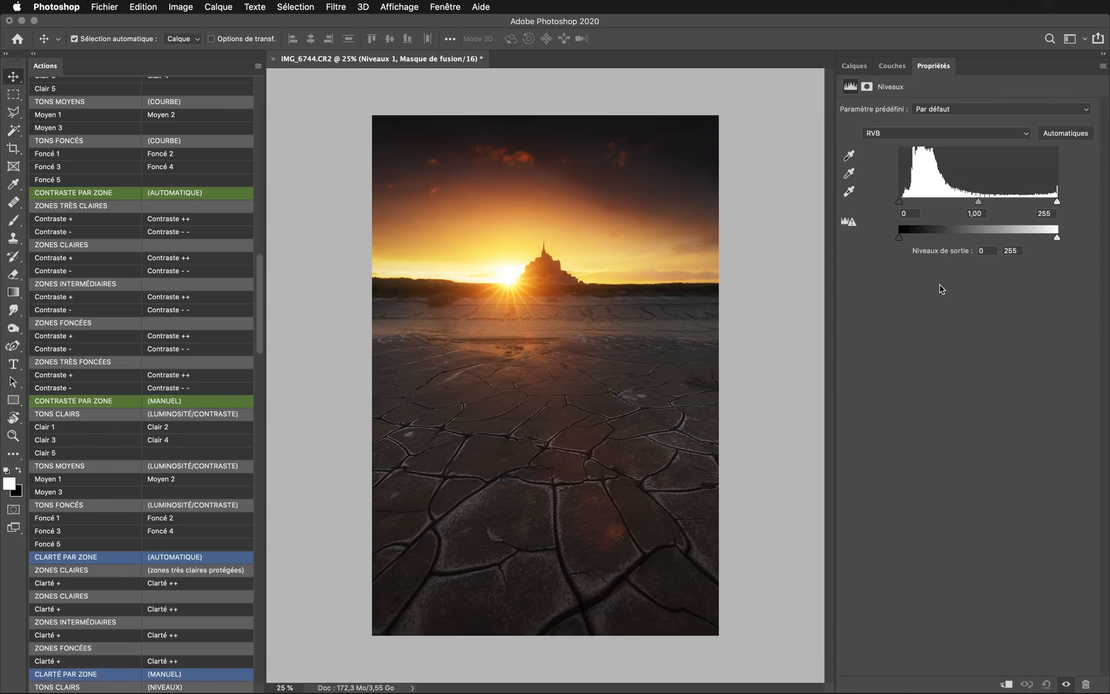
click(854, 67)
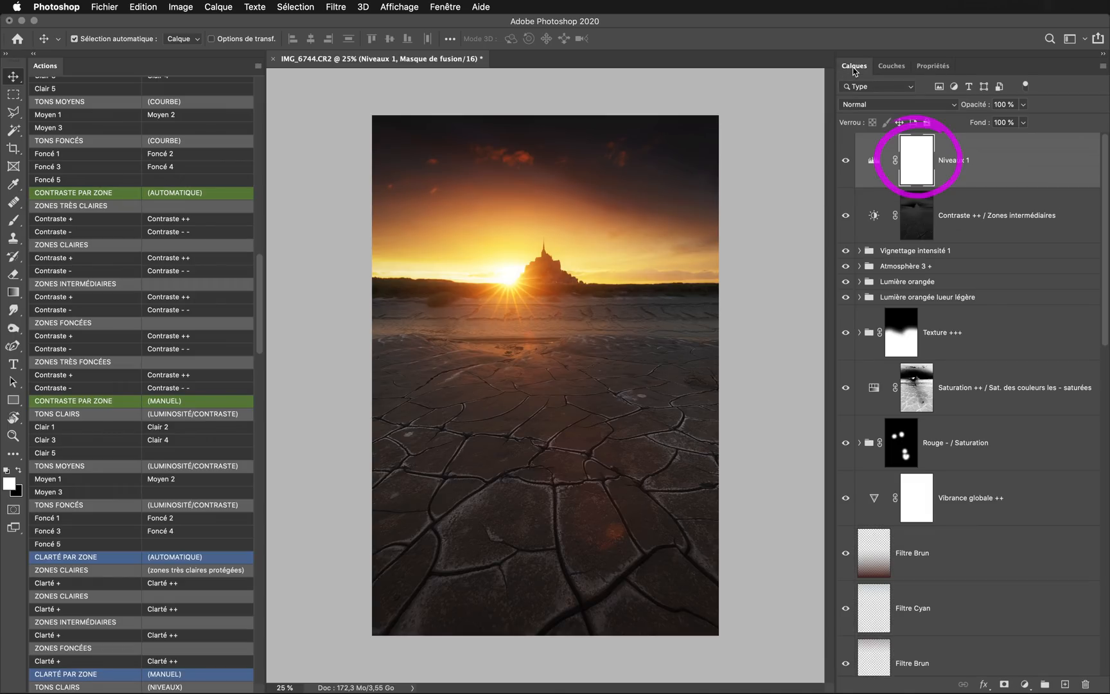
double_click(874, 160)
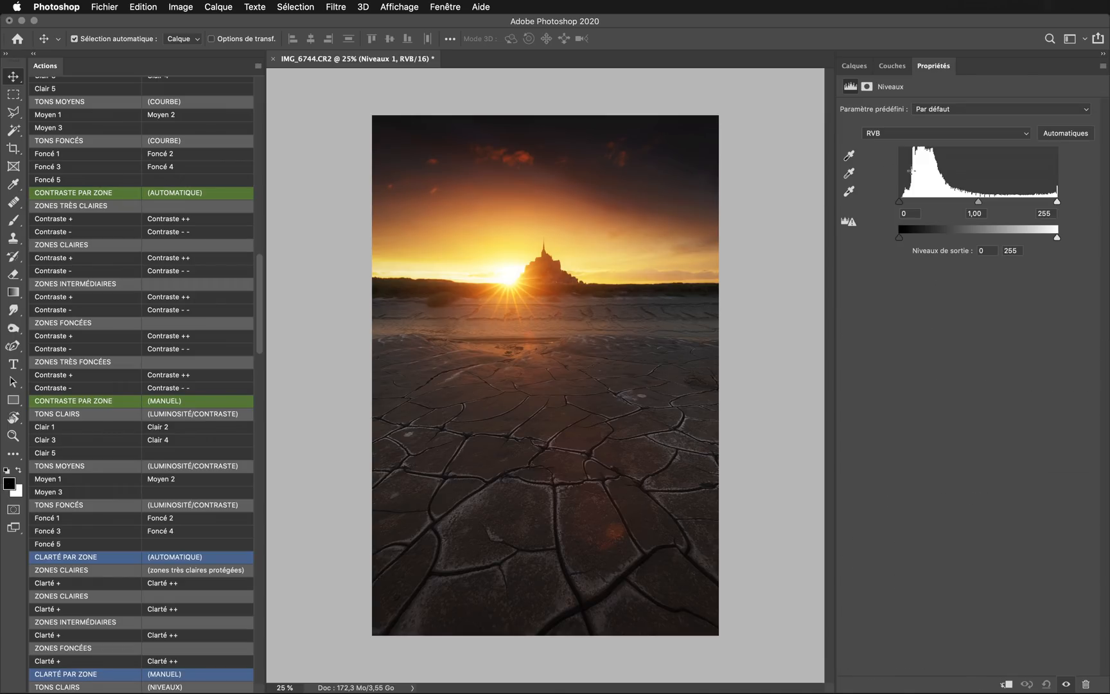
drag(1057, 201, 1016, 213)
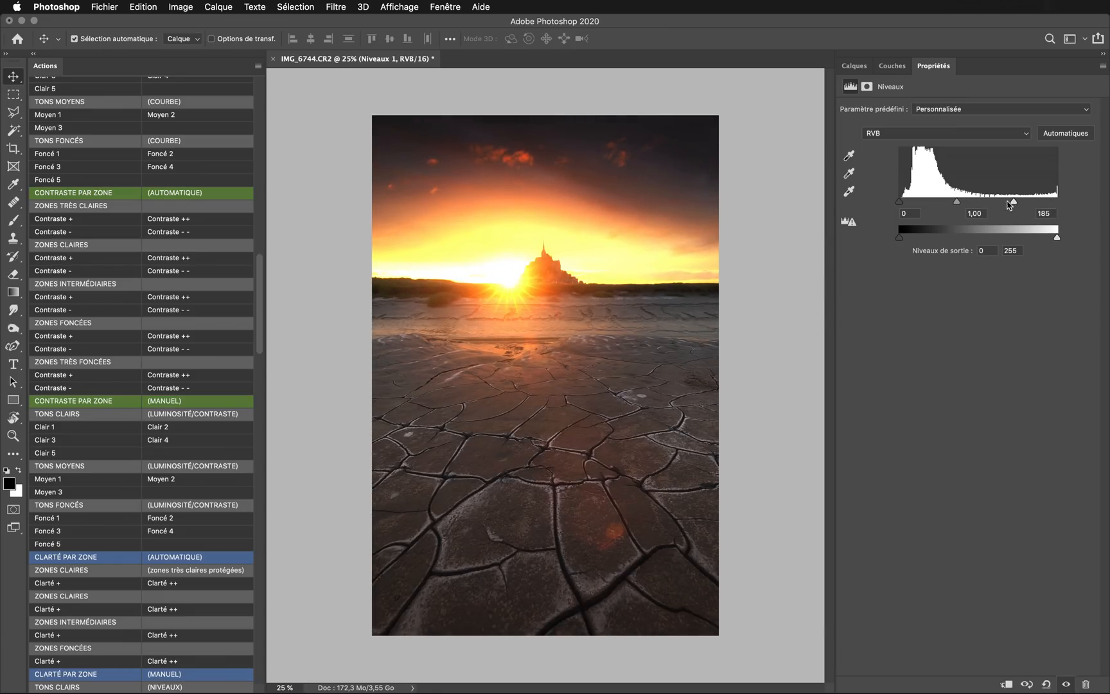
click(855, 66)
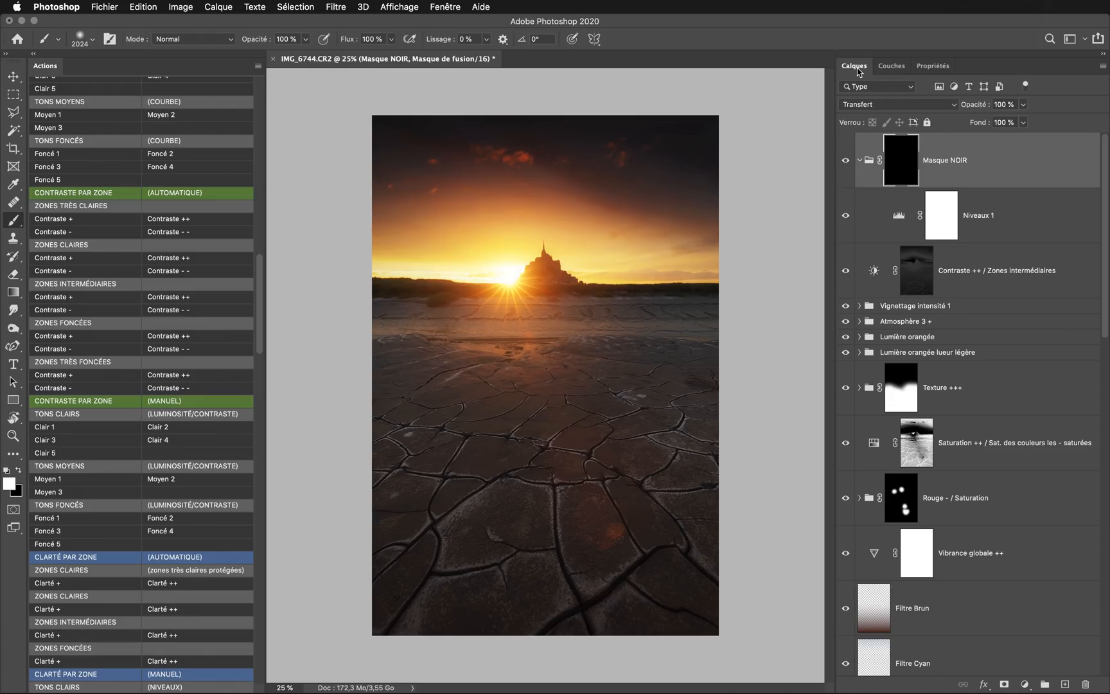
Step: Paint white at 37% opacity on the group's black mask over the foreground cracks and compare the image with the group hidden and shown
ctrl+alt+click(578, 387)
mouse_move(579, 388)
mouse_down()
mouse_move(453, 379)
mouse_move(463, 222)
mouse_up()
mouse_move(481, 491)
mouse_down()
mouse_move(384, 652)
mouse_move(521, 551)
mouse_move(498, 560)
mouse_move(500, 541)
mouse_move(569, 575)
mouse_move(573, 611)
mouse_move(600, 623)
mouse_move(688, 529)
mouse_move(732, 593)
mouse_move(644, 569)
mouse_up()
ctrl+alt+drag(450, 476, 434, 476)
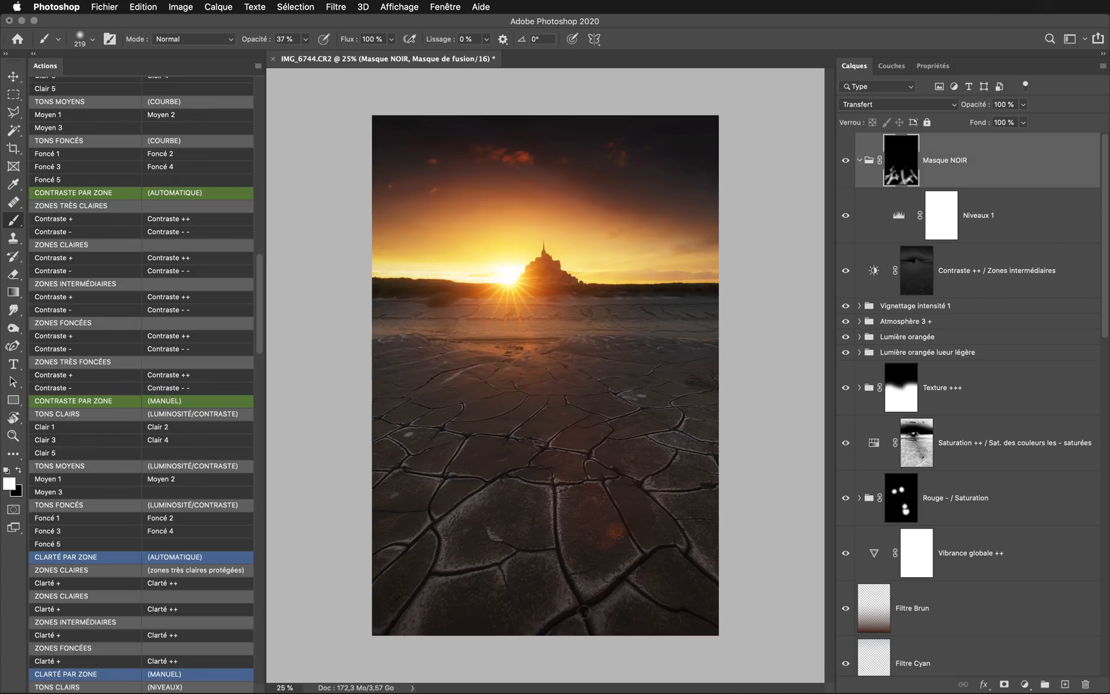
click(844, 162)
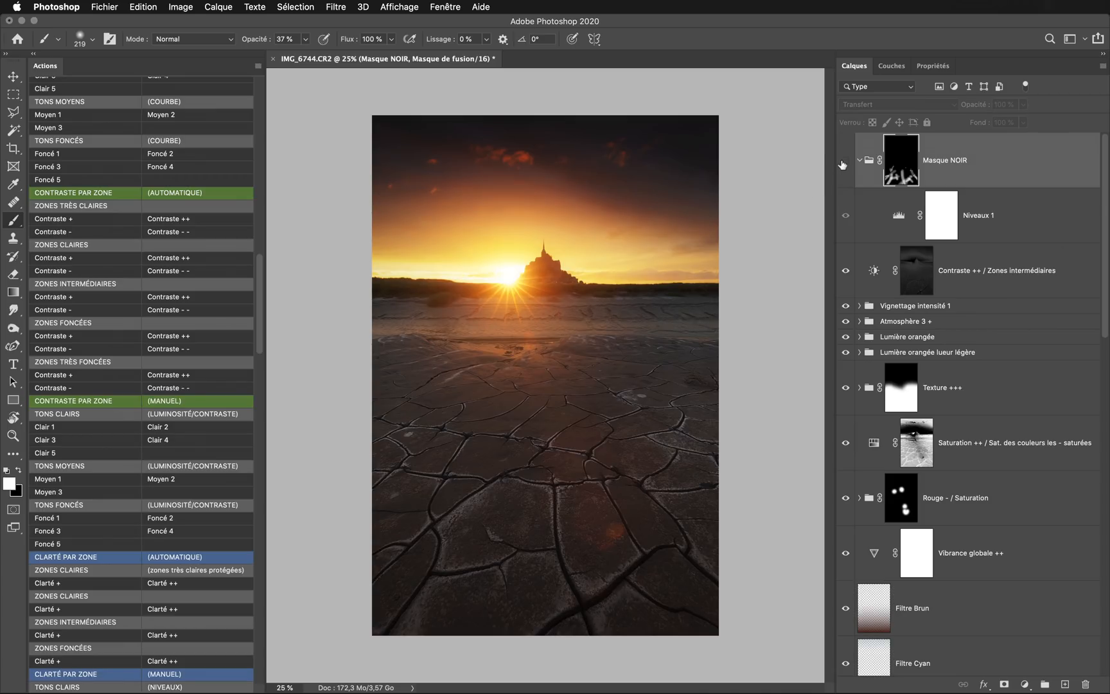
click(844, 162)
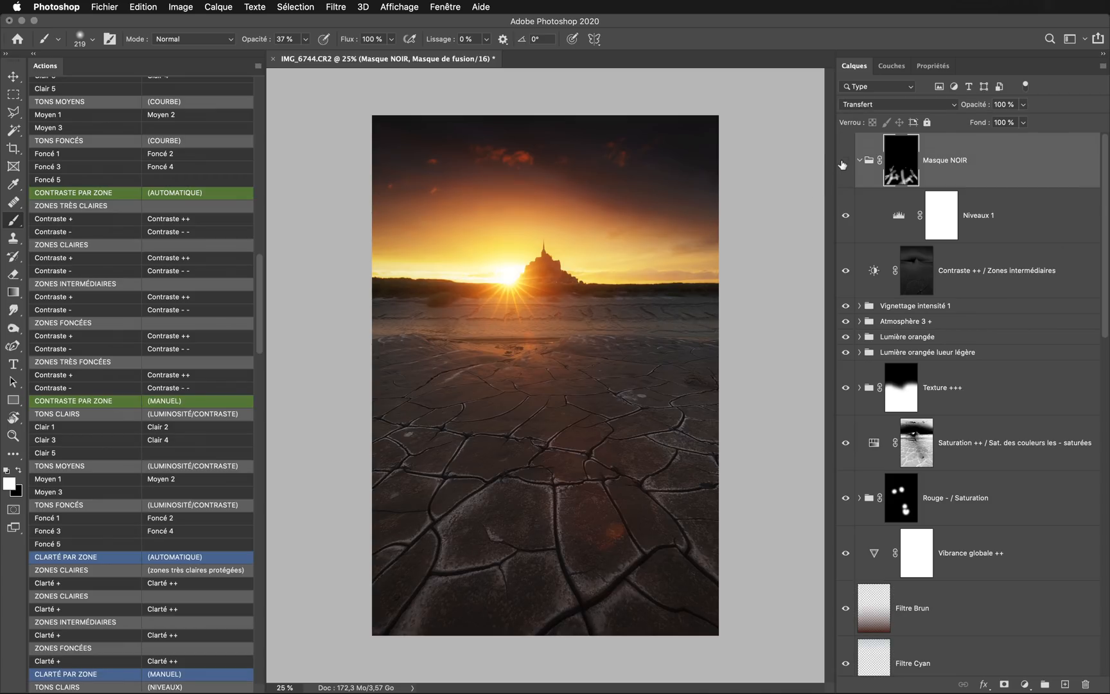
click(844, 162)
click(843, 161)
Step: Rename the Masque NOIR group as "Niveaux manuels" and collapse it
double_click(945, 160)
text(Niveaux manuels)
key(Return)
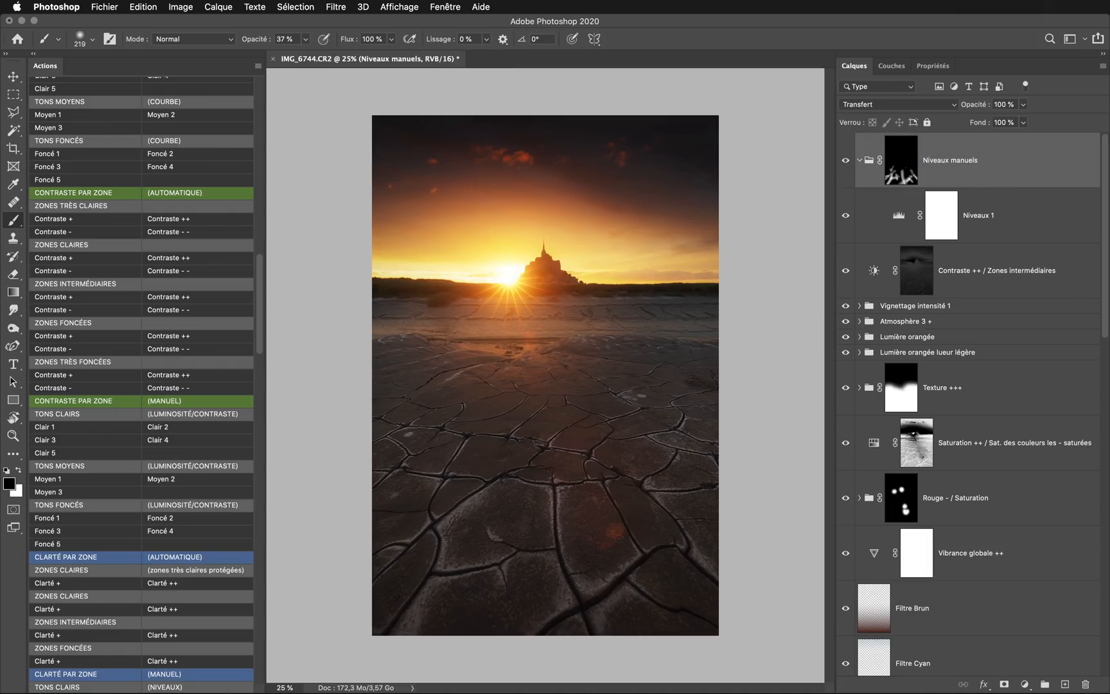
click(859, 160)
key(v)
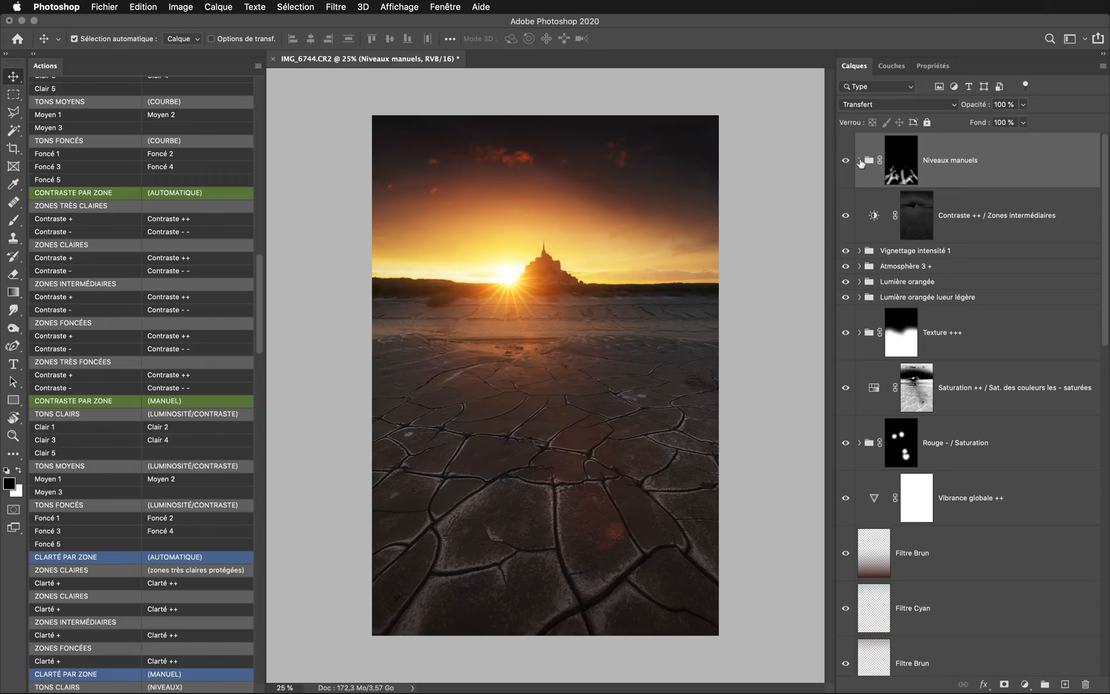
Step: Apply the manual clarity Levels action Foncé 1 for dark tones and compare the image with it hidden and shown
scroll(193, 397, down, 10)
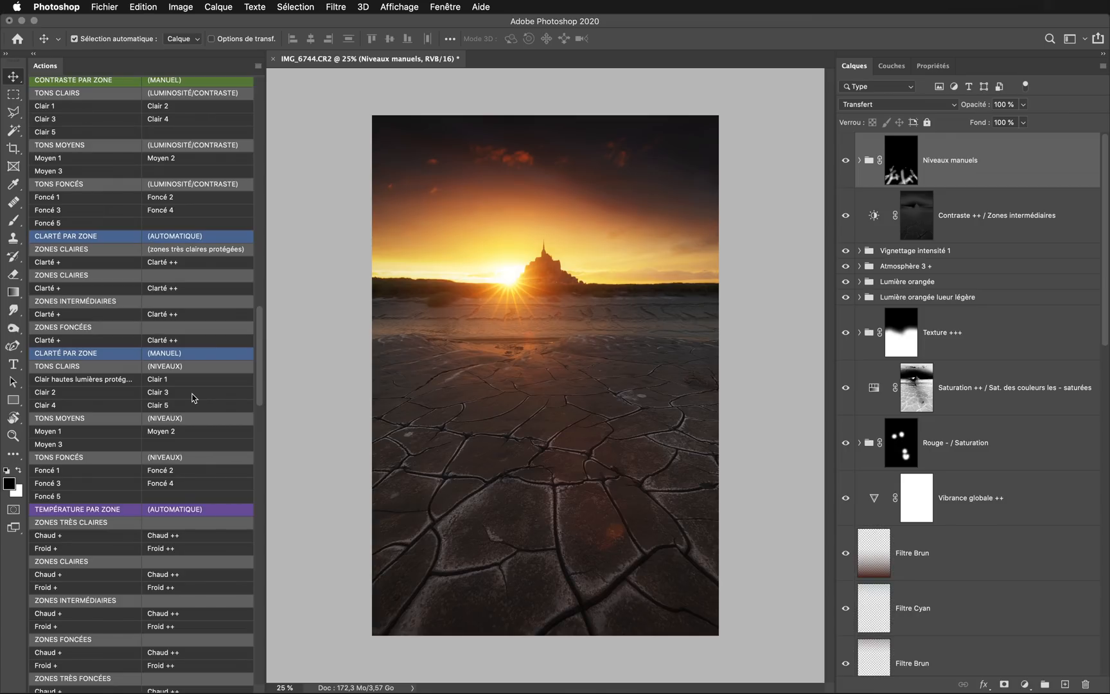
click(82, 474)
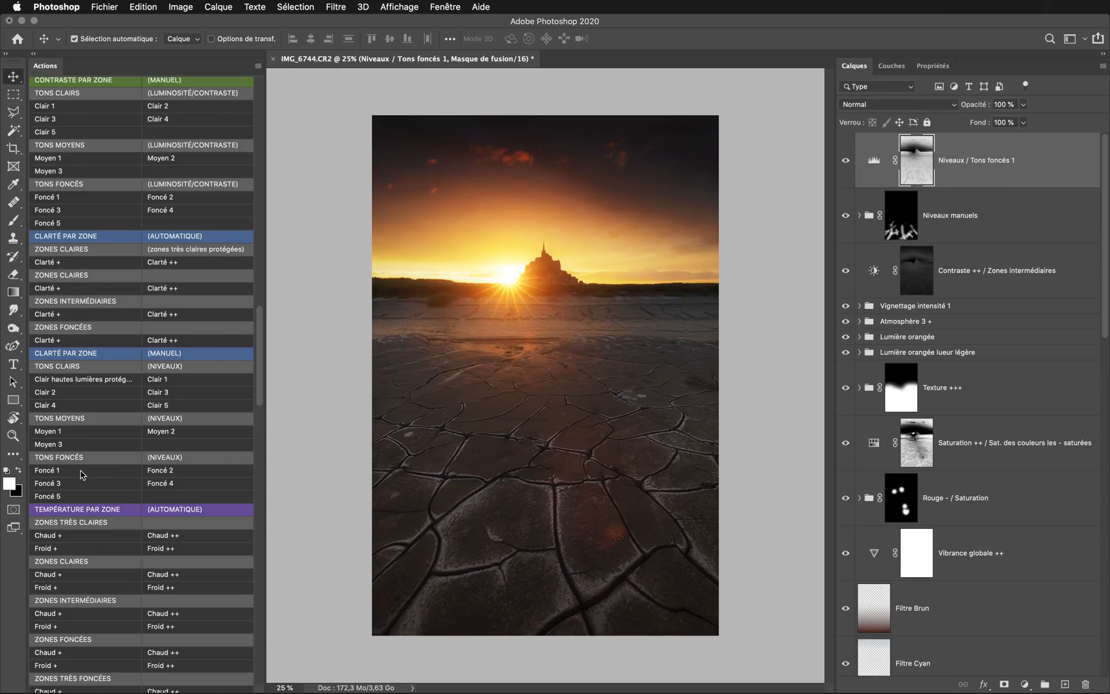
click(846, 161)
click(846, 161)
click(846, 160)
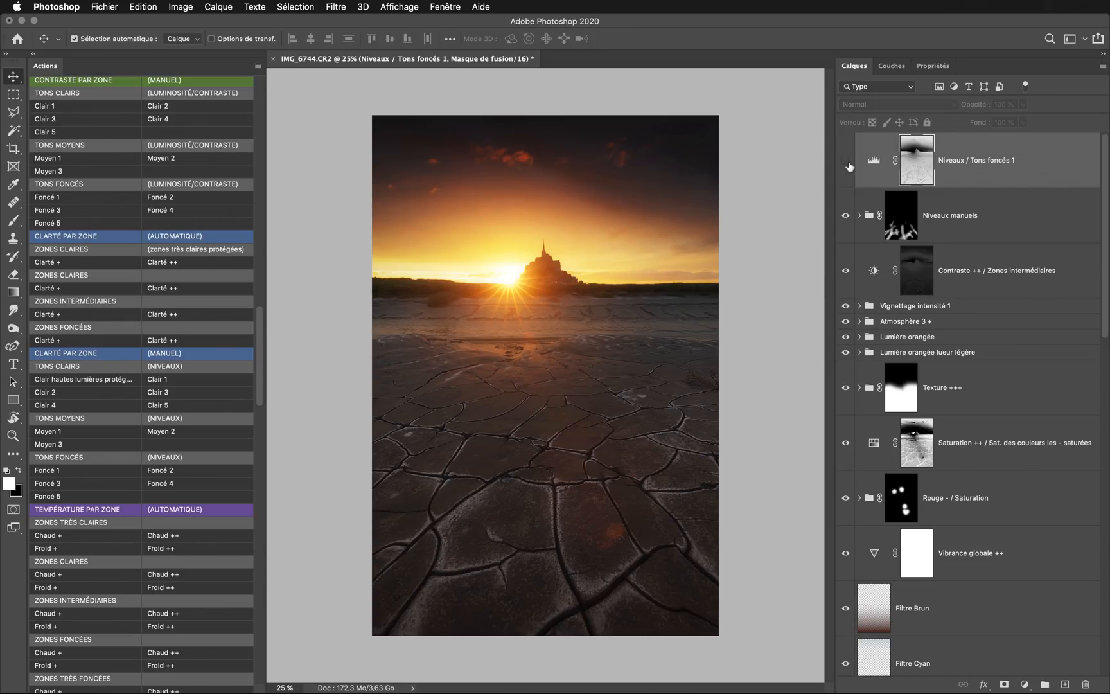
click(847, 160)
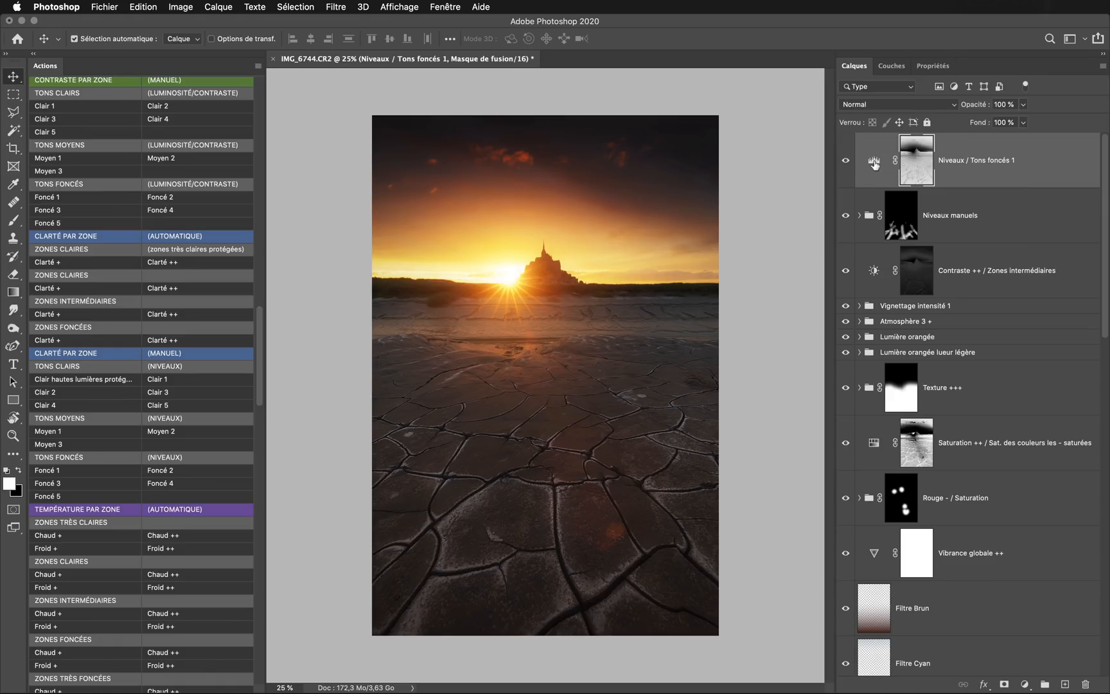
Step: Set the Niveaux / Tons foncés 1 layer to white input 208 and midtones 0.88, comparing the image with it hidden and shown
double_click(874, 161)
drag(1057, 204, 1028, 203)
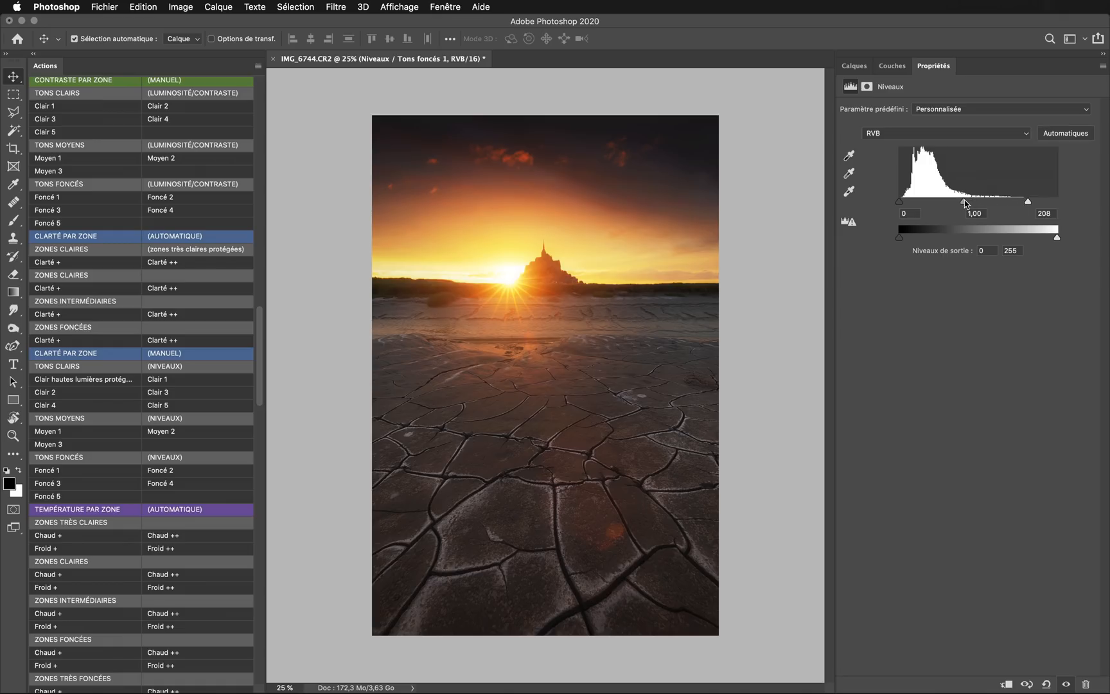
drag(968, 201, 969, 204)
click(857, 67)
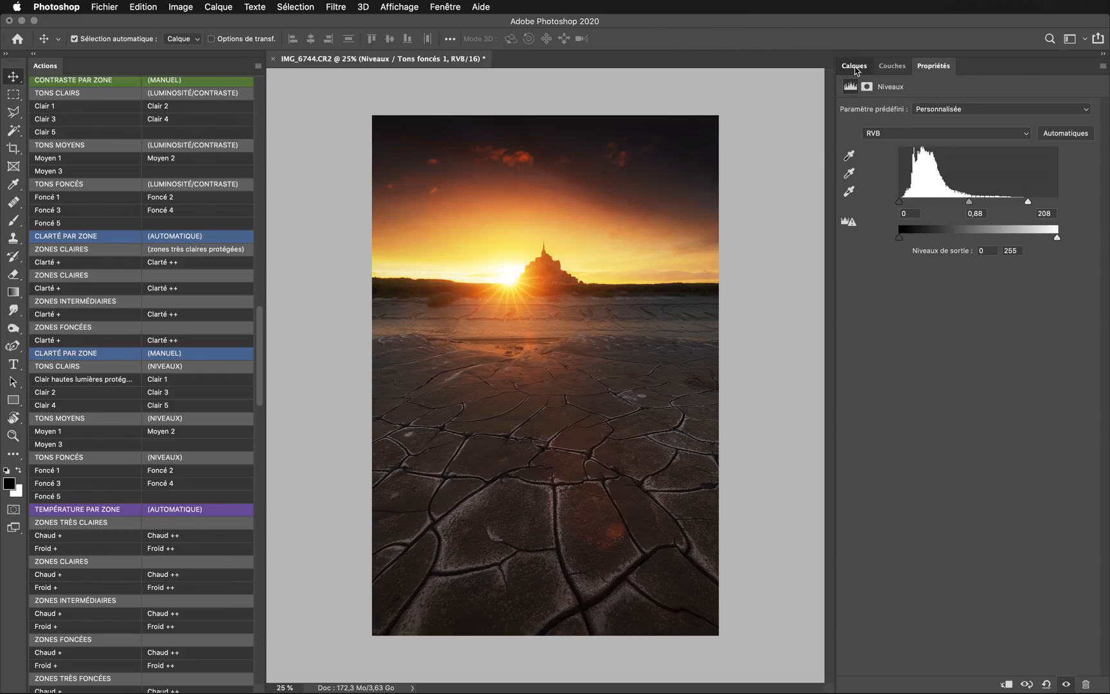
click(847, 165)
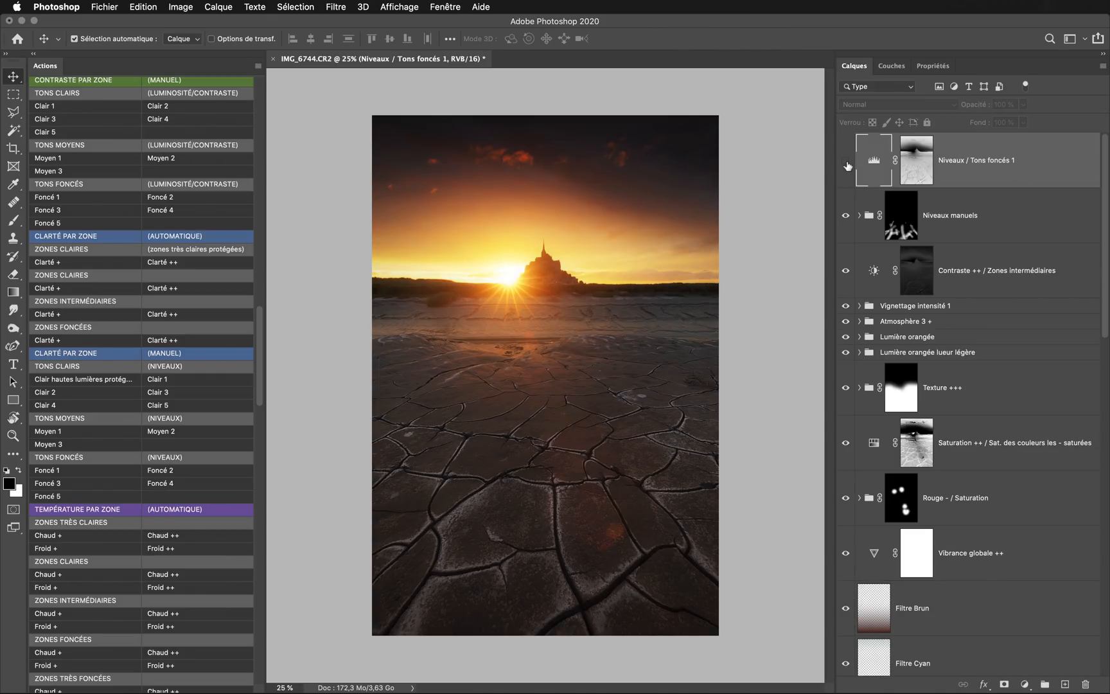
click(847, 162)
click(847, 164)
click(847, 164)
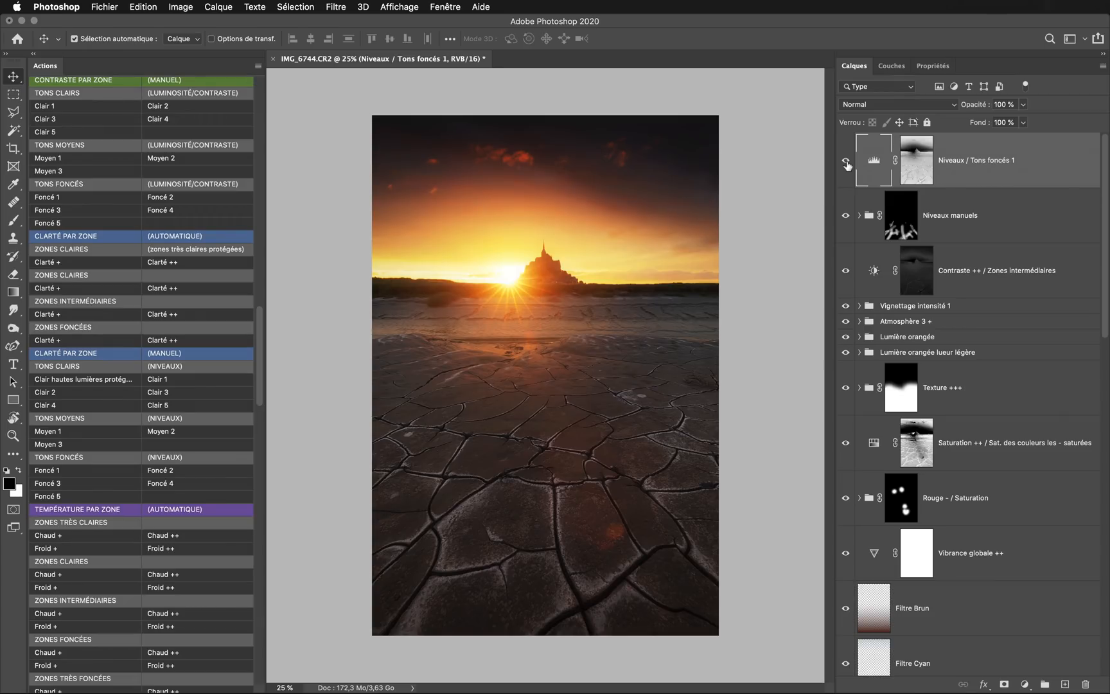
Step: Put the dark-tone Levels in a black-masked group, reveal it below the horizon with a linear gradient, and compare hidden and shown
key(F2)
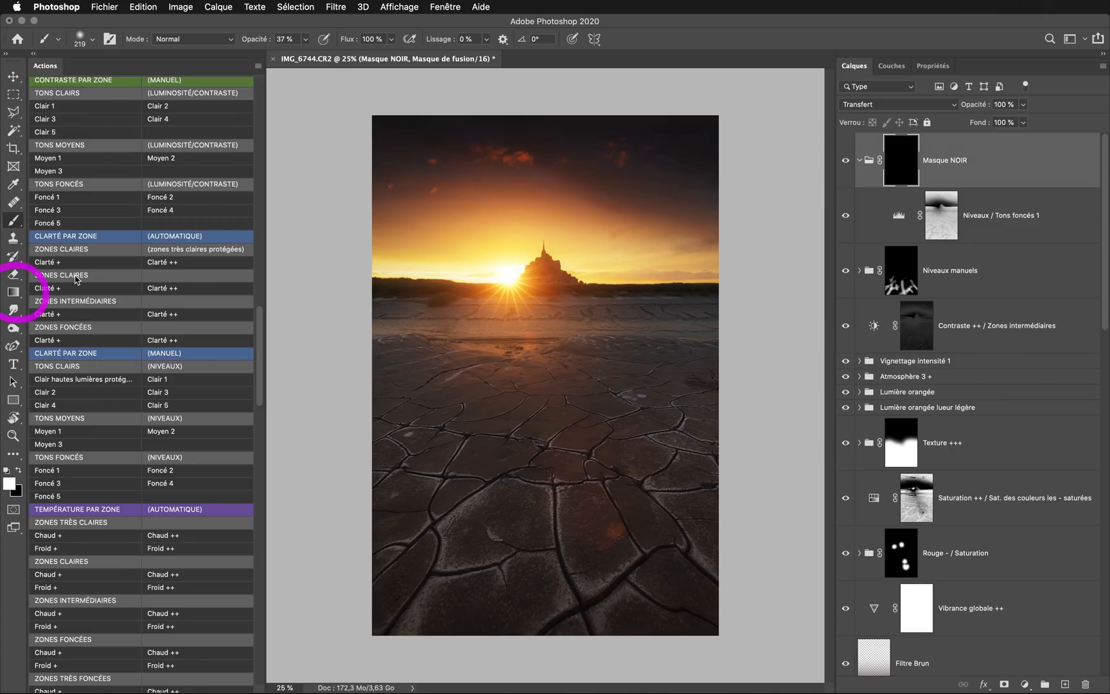
click(13, 292)
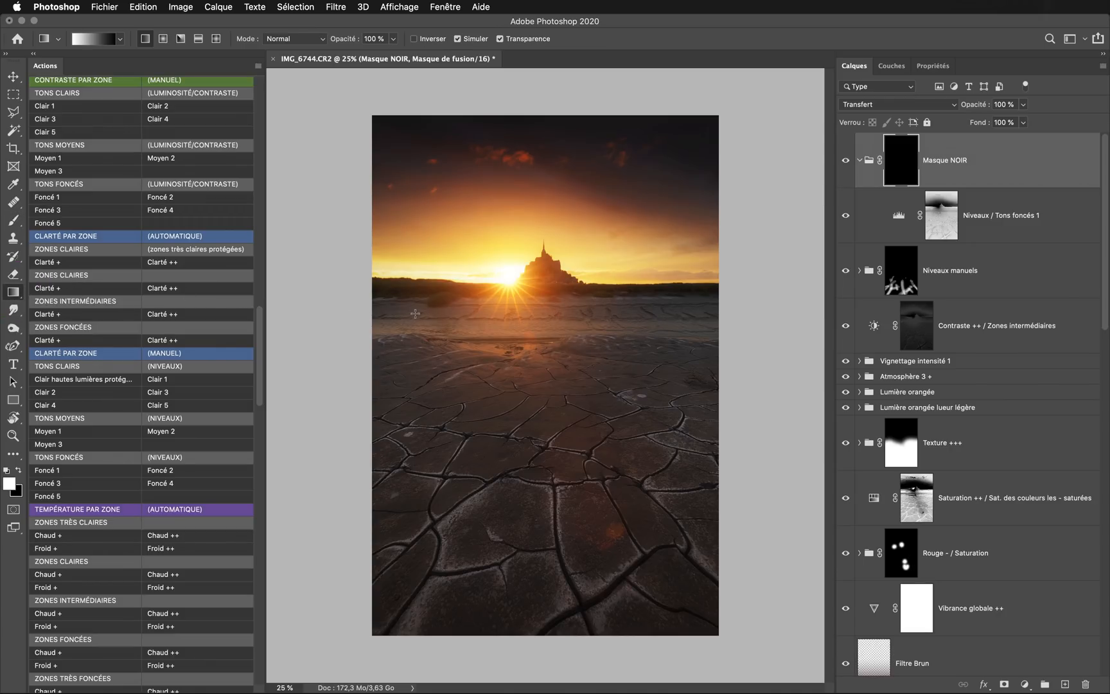
drag(644, 306, 644, 284)
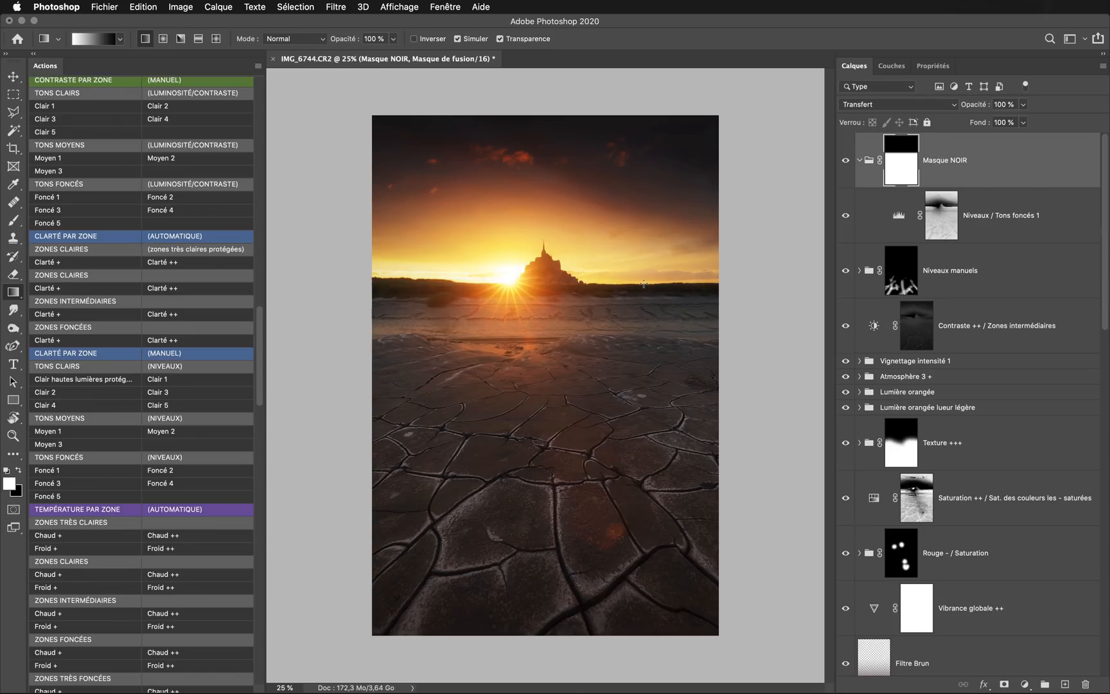
click(846, 161)
click(845, 162)
click(846, 163)
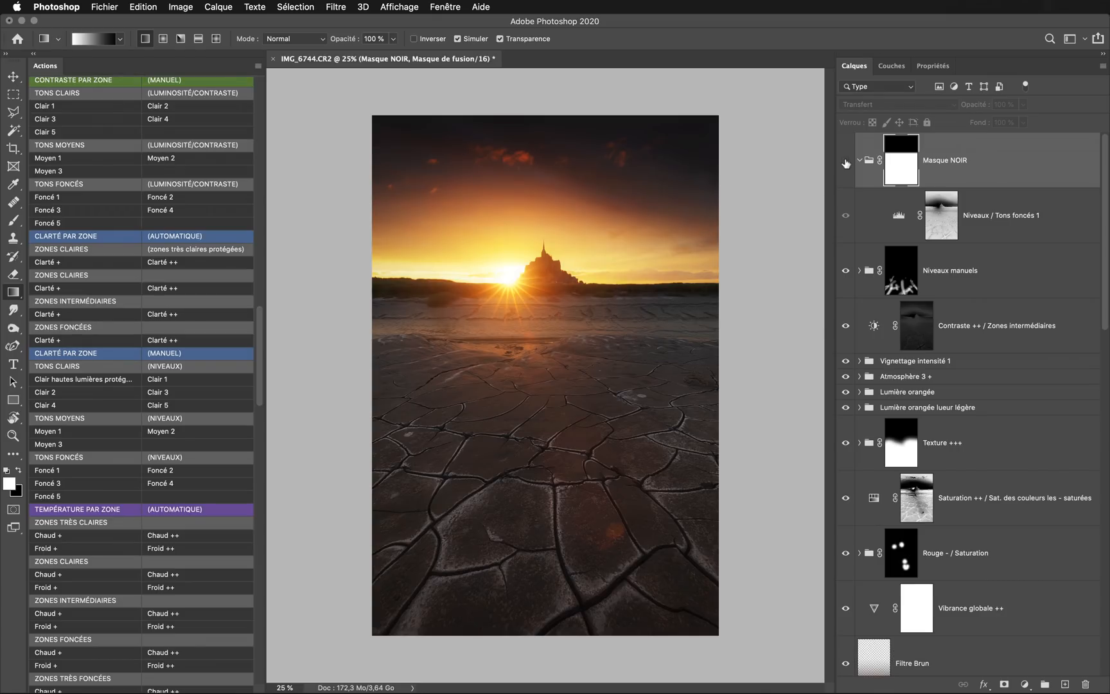
click(846, 163)
Step: Rename the gradient-masked group with its layer's name, "Niveaux / Tons foncés 1", and collapse it
key(v)
double_click(993, 216)
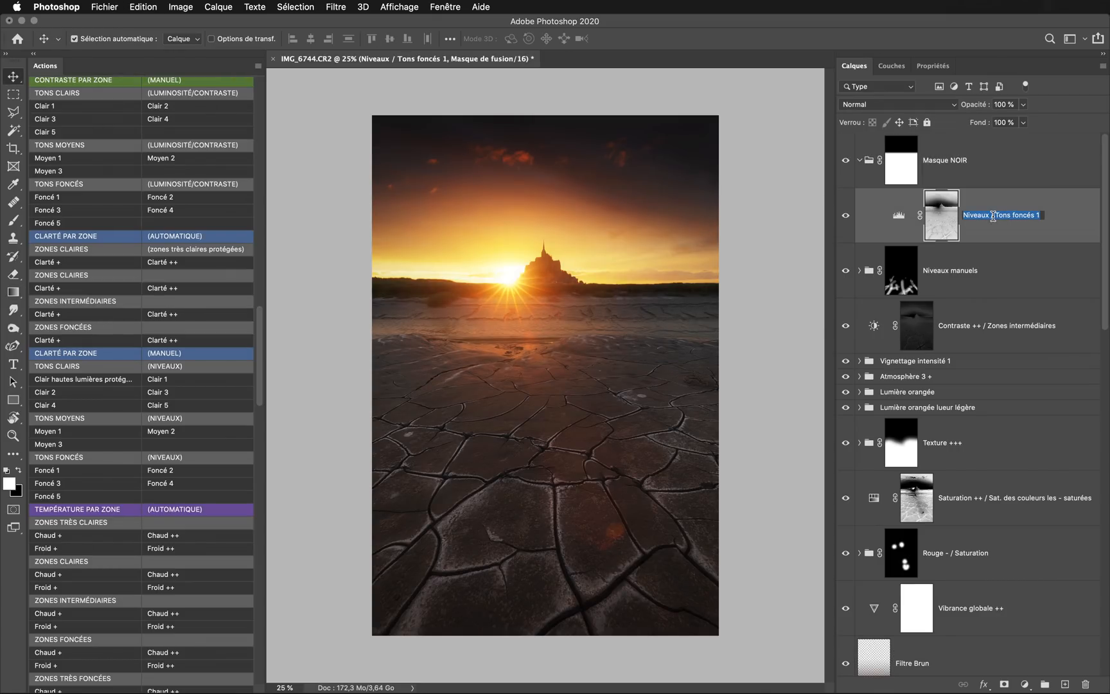
key(ctrl+c)
double_click(947, 160)
key(ctrl+v)
key(Return)
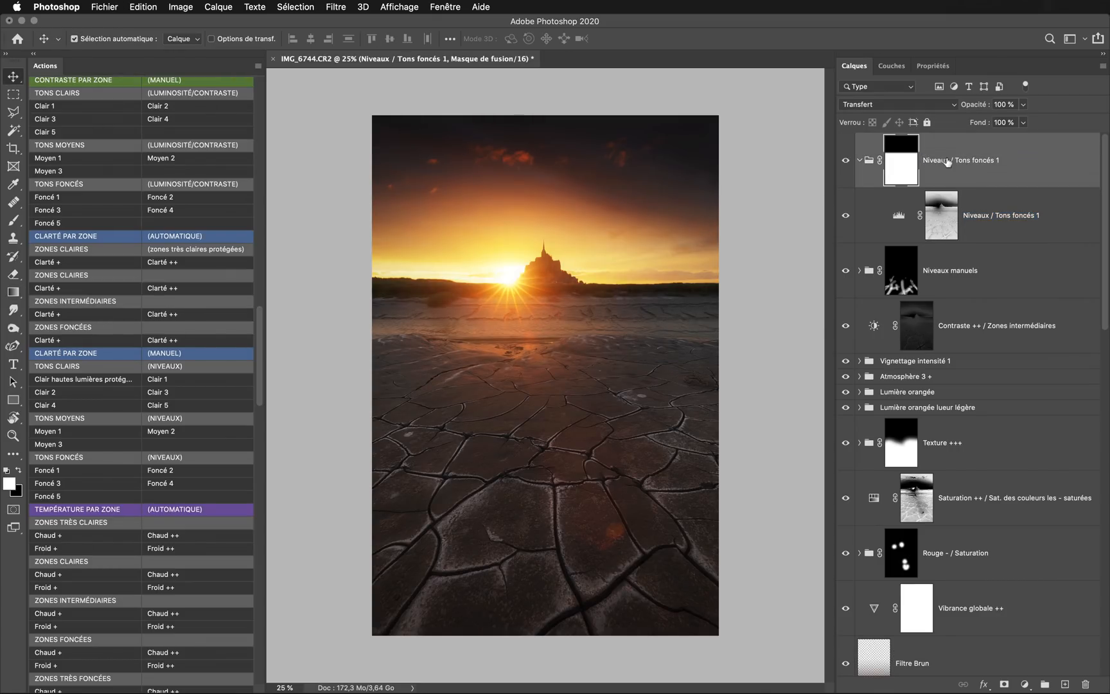
click(860, 160)
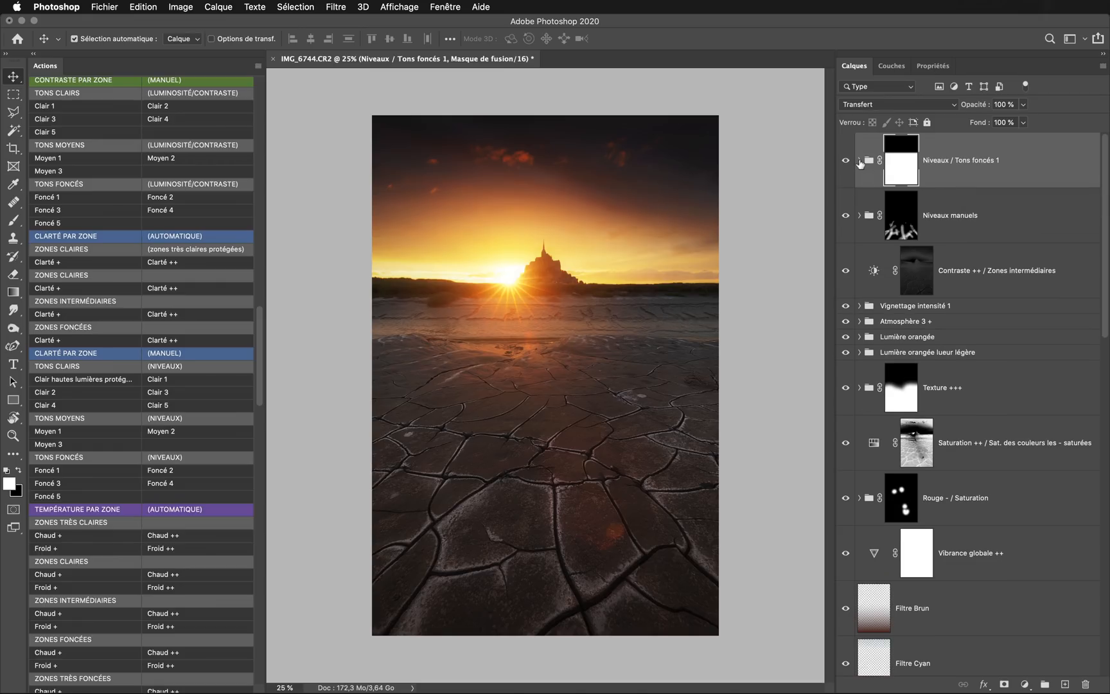
Step: Apply the manual clarity Levels action Moyen 2 for midtones, setting white input to 210 and raising black input slightly
click(186, 432)
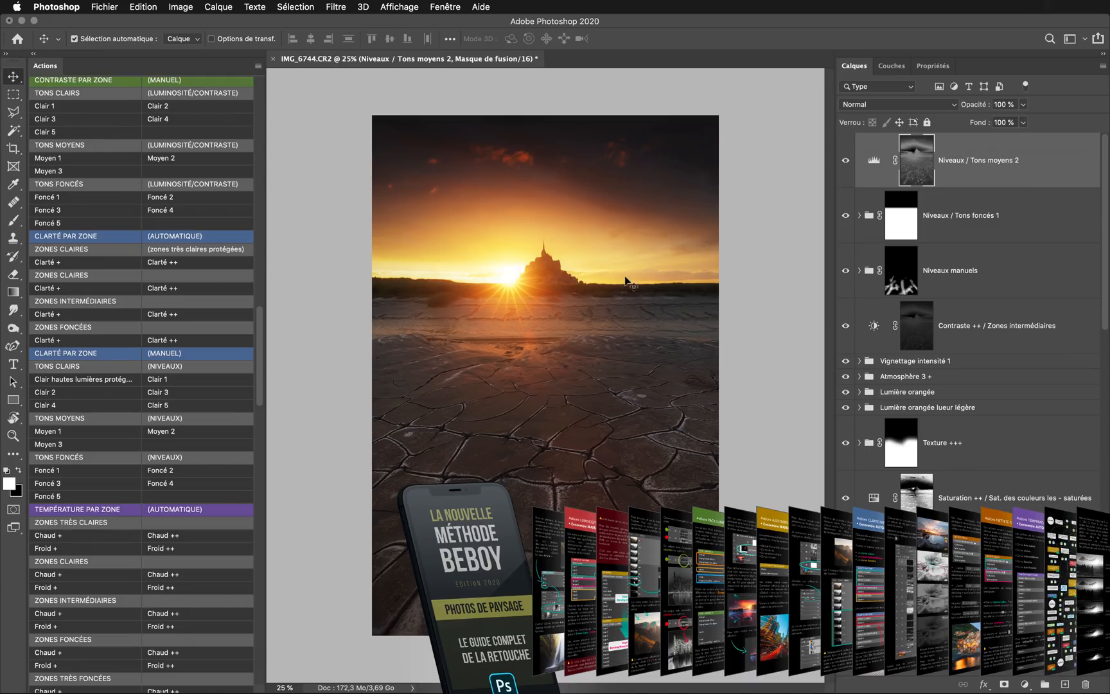
click(875, 160)
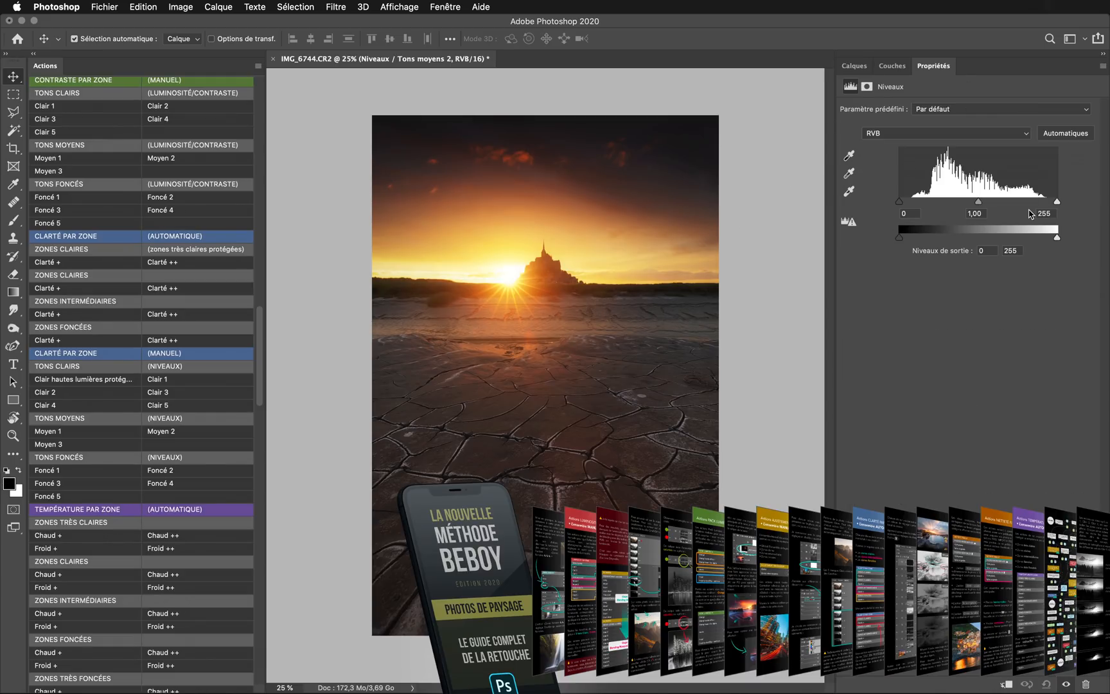
drag(1057, 201, 1030, 204)
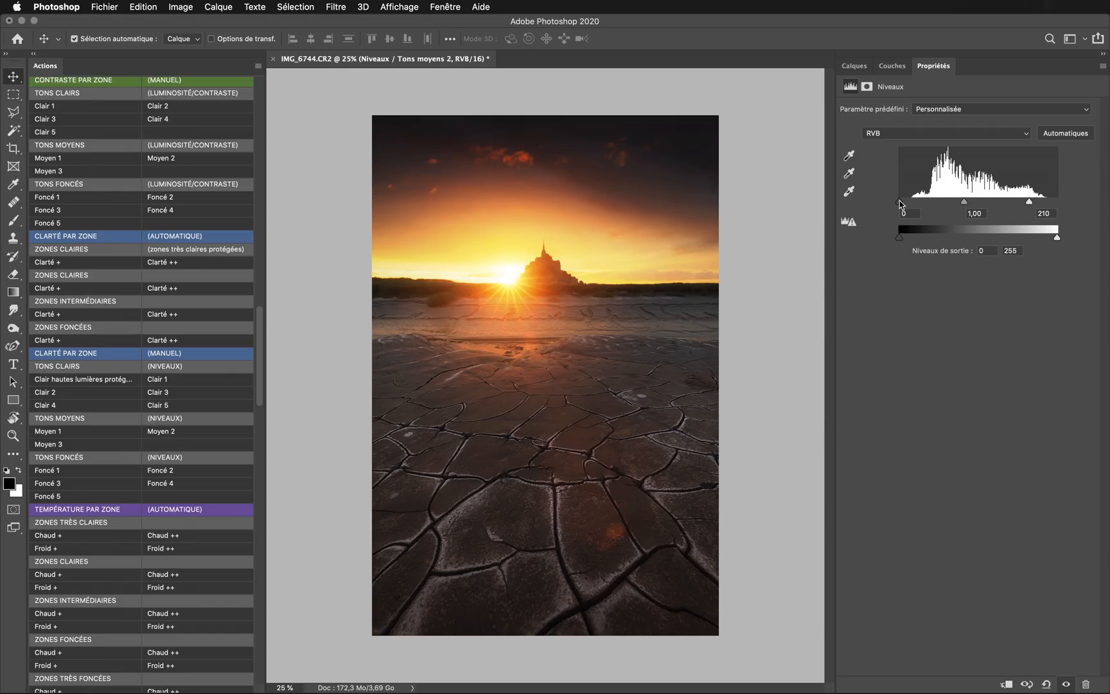
mouse_move(900, 201)
mouse_down()
mouse_move(918, 204)
mouse_move(908, 201)
mouse_up()
click(853, 66)
Step: Compare the image with the Niveaux / Tons moyens 2 layer hidden and shown
click(845, 160)
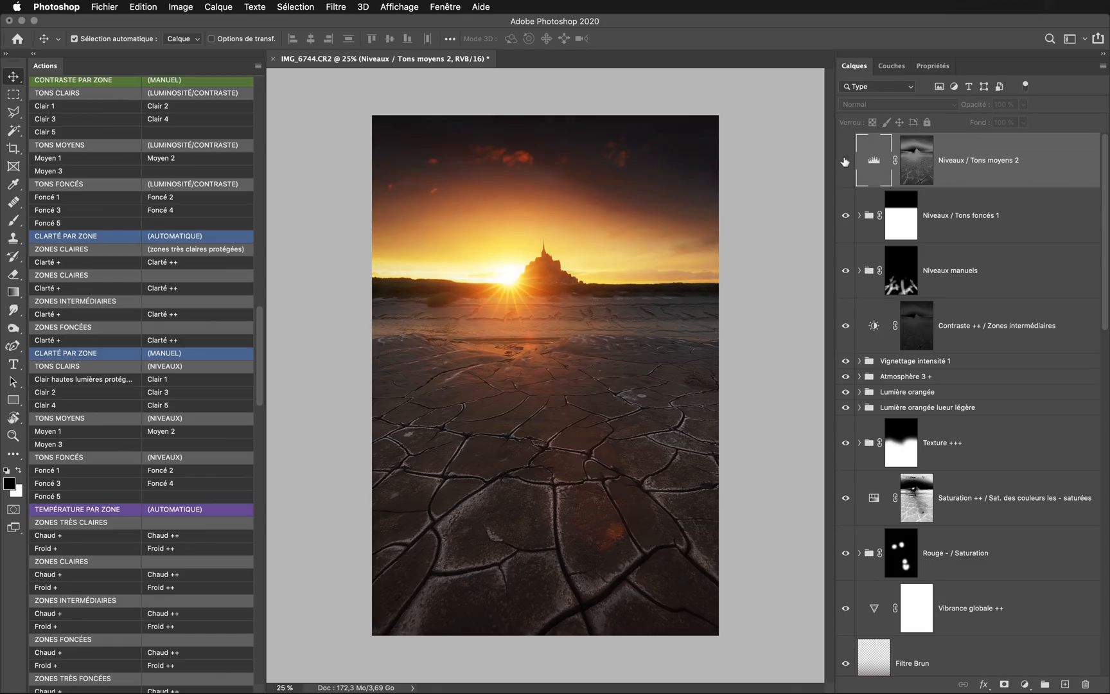
click(846, 161)
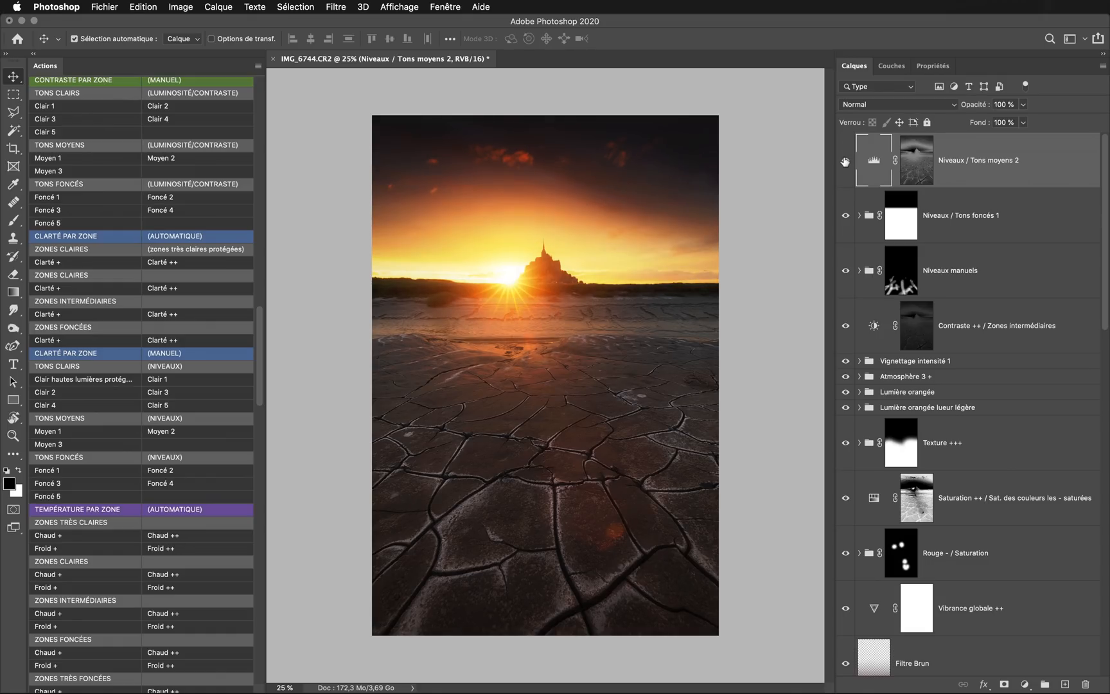
click(846, 161)
click(846, 160)
click(845, 161)
click(846, 160)
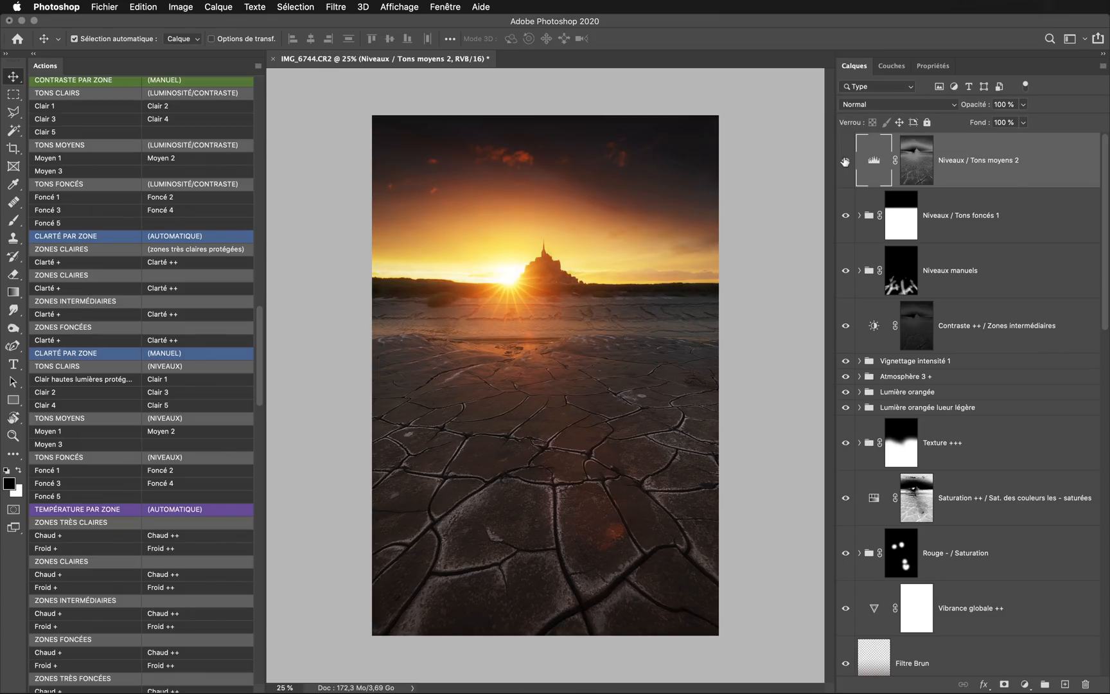
click(845, 161)
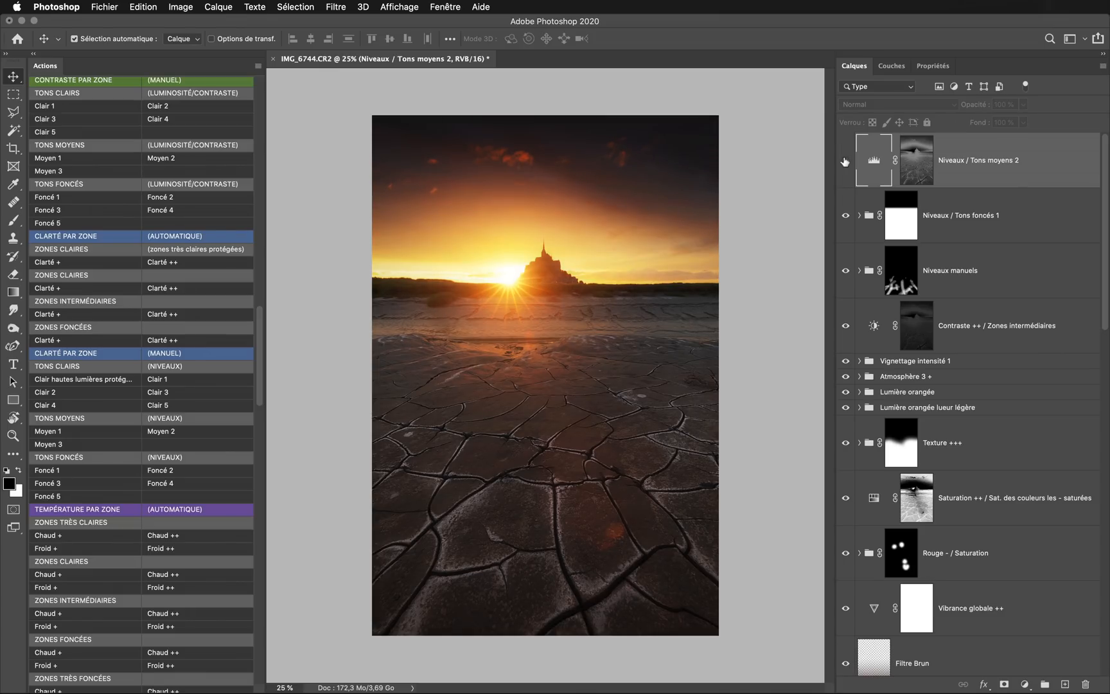
click(846, 160)
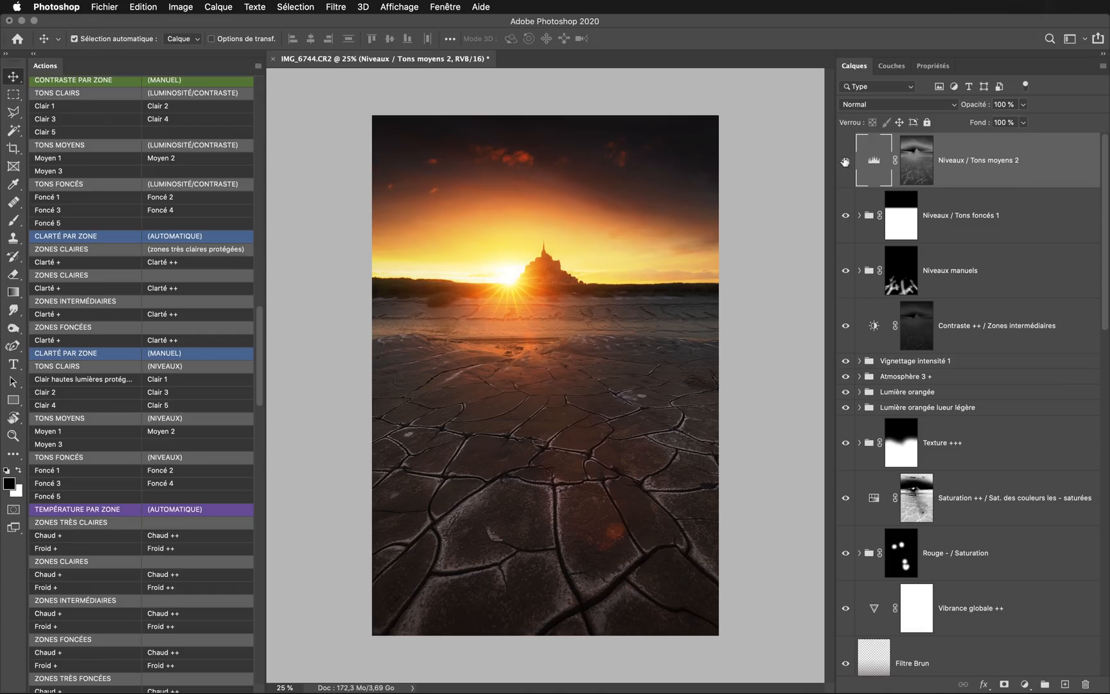
Step: Put the midtone Levels layer in a black-masked group and reveal it progressively toward the image's bottom with a full-height linear gradient
key(F2)
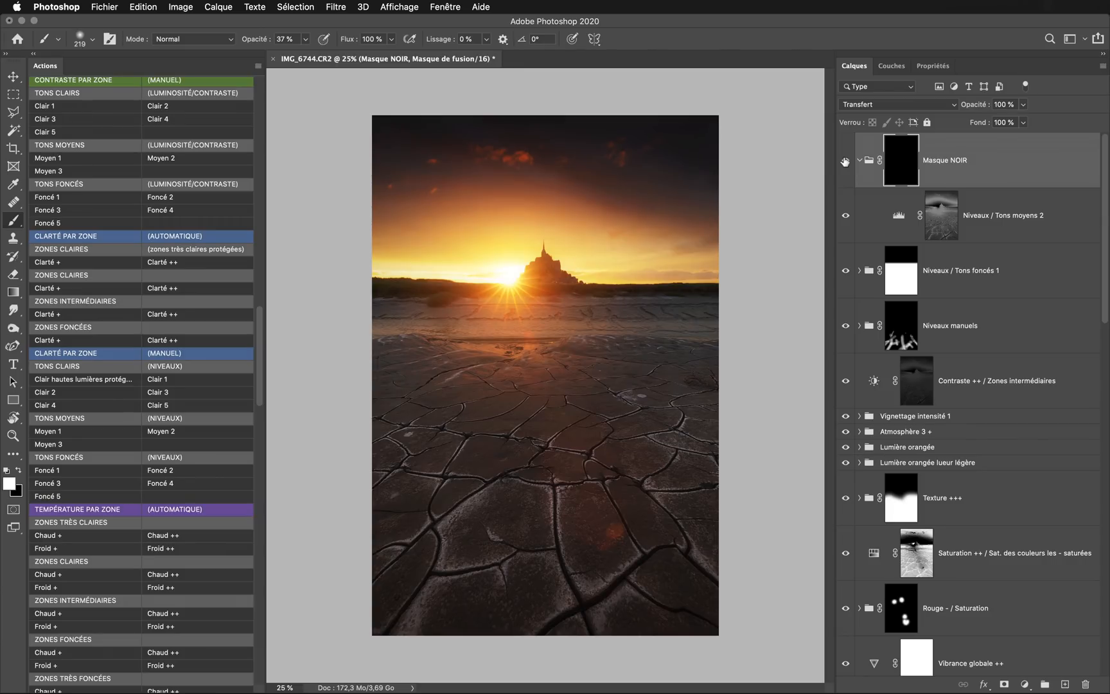
key(g)
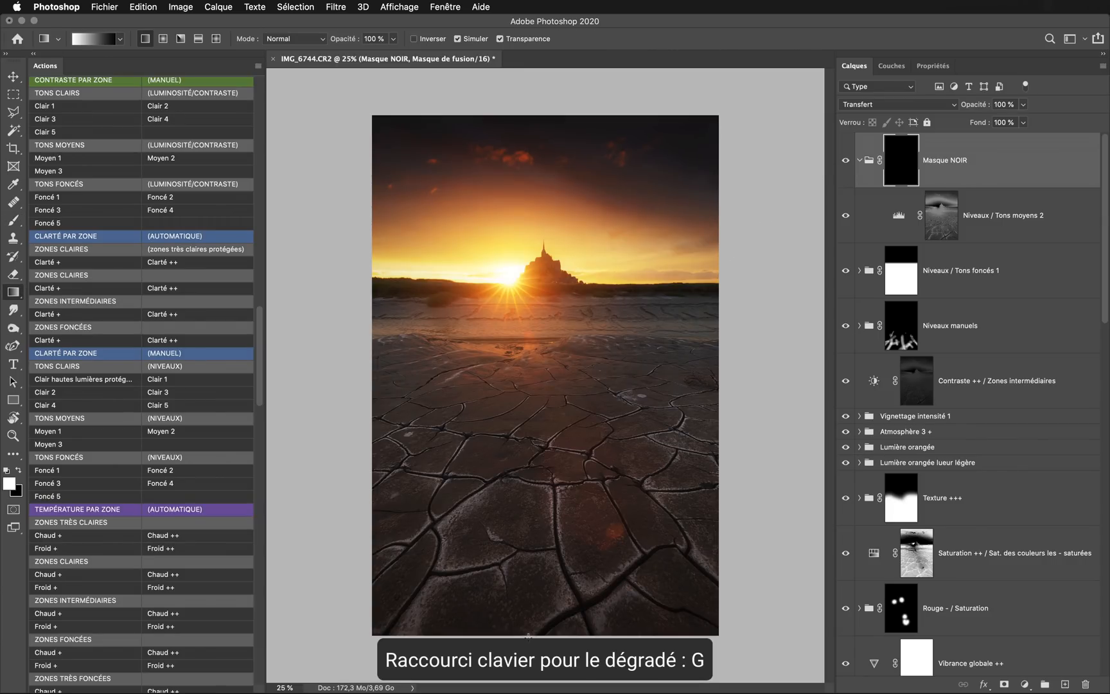
drag(532, 631, 531, 115)
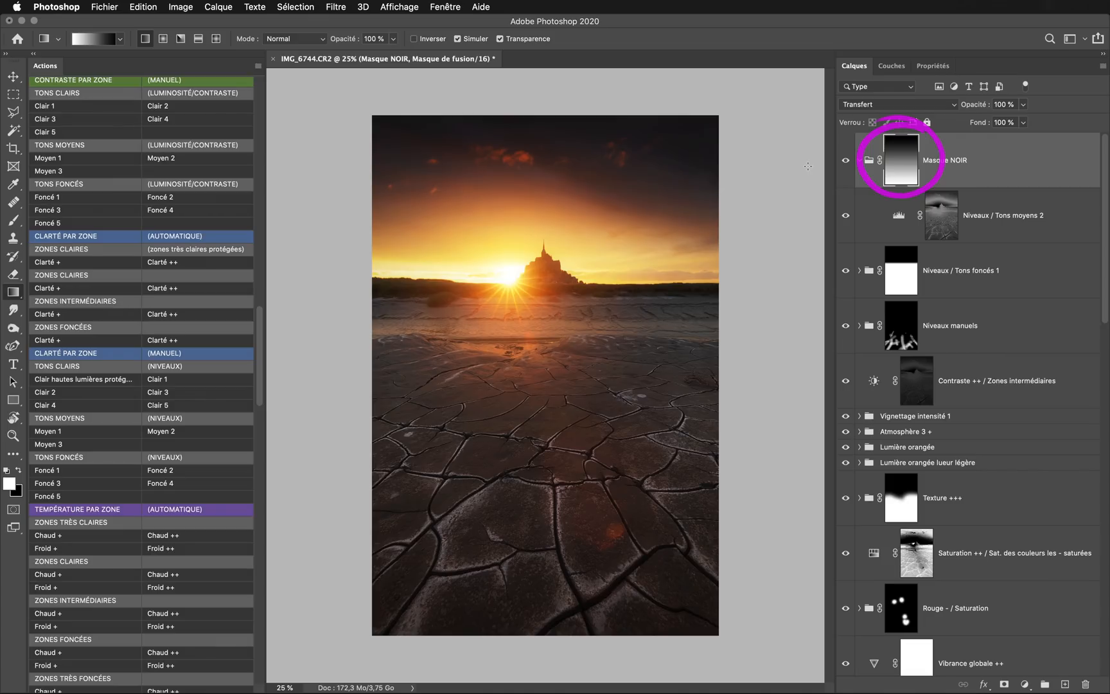
Step: Compare the image with the gradient-masked midtone Levels group hidden and shown
click(846, 162)
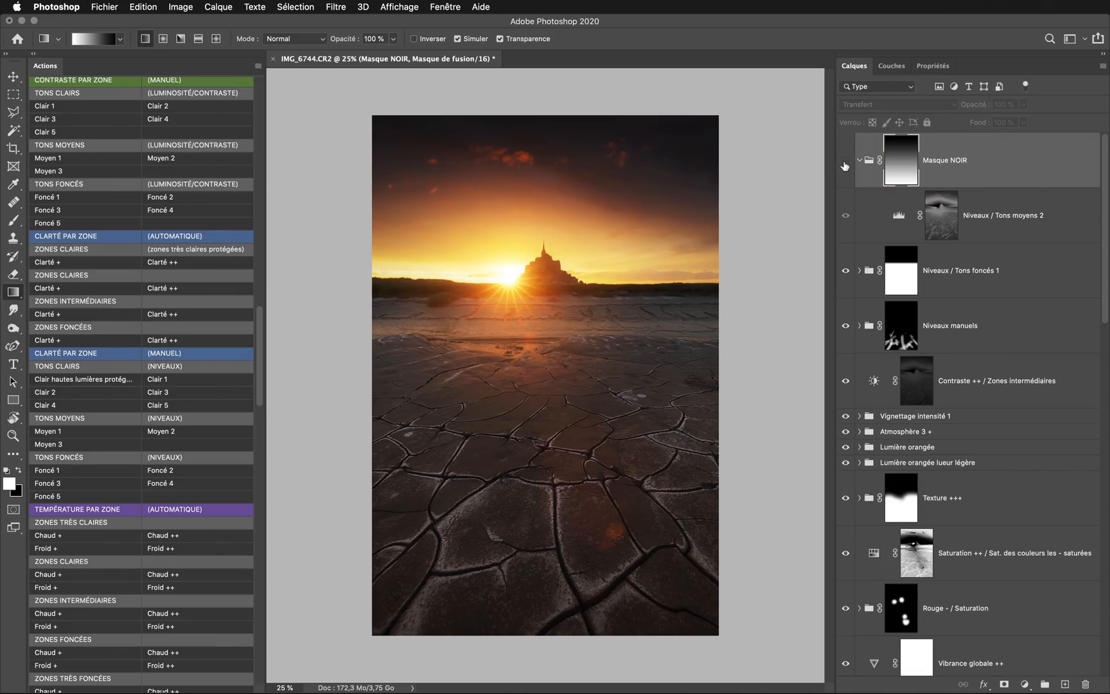
click(845, 163)
click(845, 164)
click(846, 163)
click(845, 164)
click(845, 164)
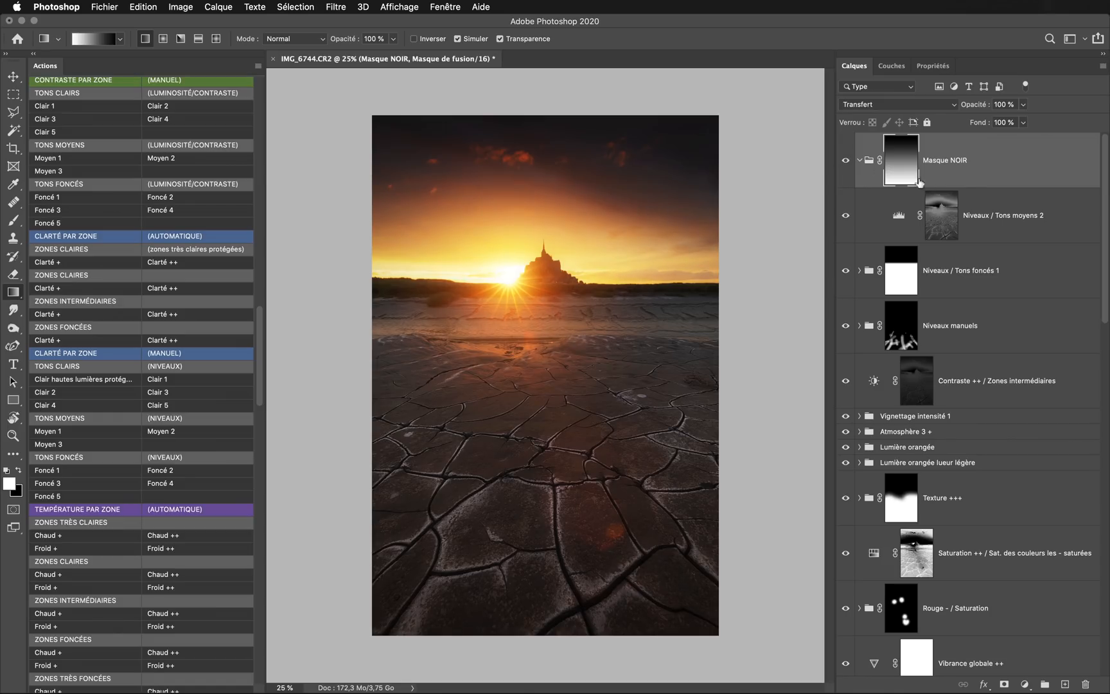
Step: Rename the gradient-masked group with its layer's name, "Niveaux / Tons moyens 2", and collapse it
double_click(983, 214)
key(ctrl+c)
double_click(954, 162)
key(ctrl+v)
key(Return)
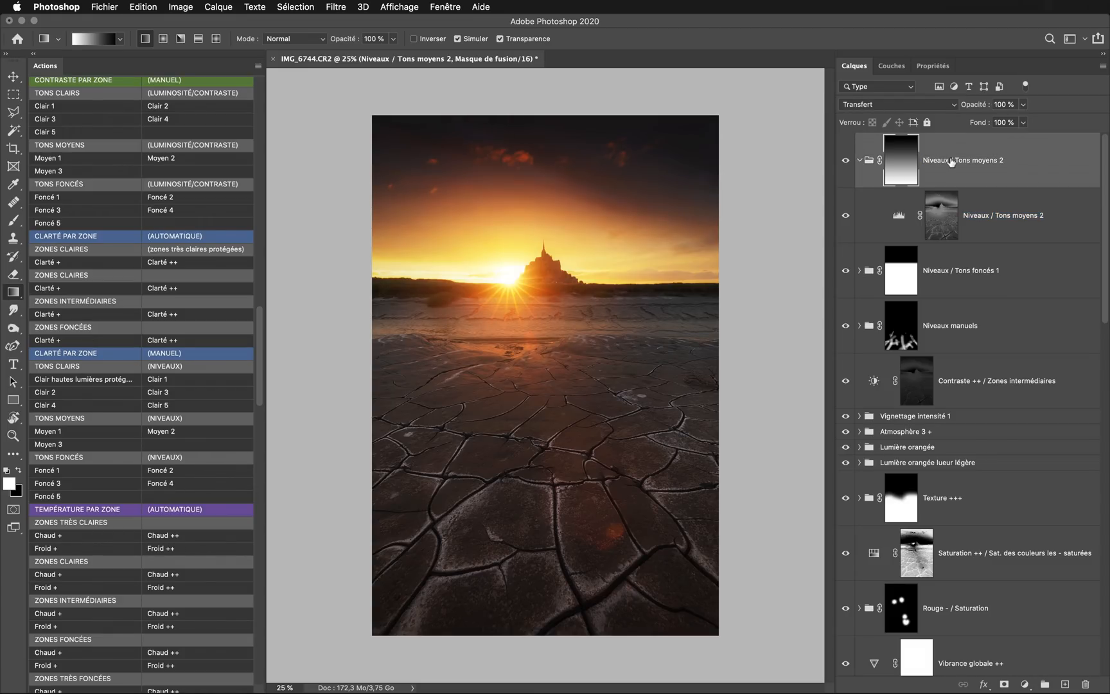
click(860, 161)
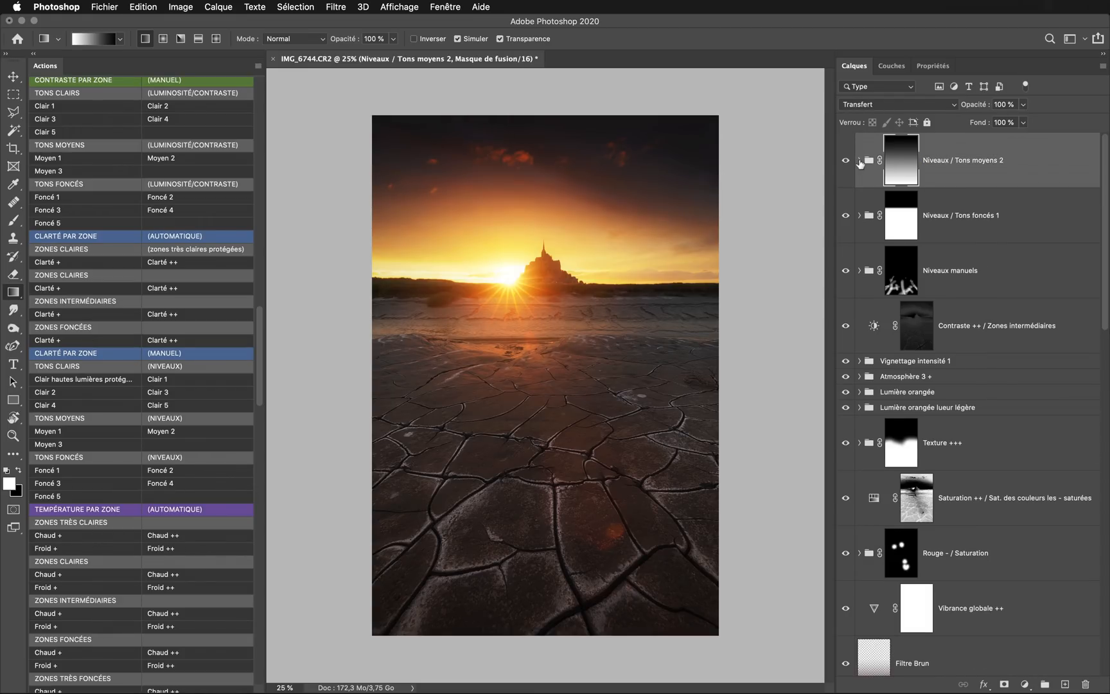
key(v)
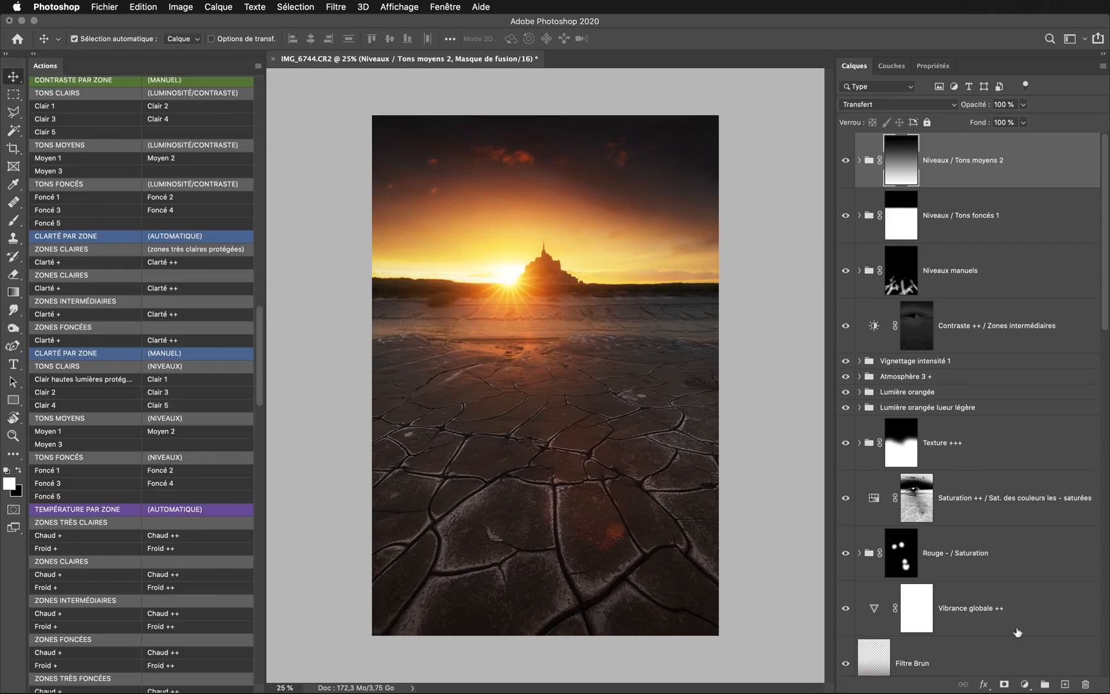
Step: Add a Levels adjustment layer above the midtone group and set its white input to 210
click(1025, 684)
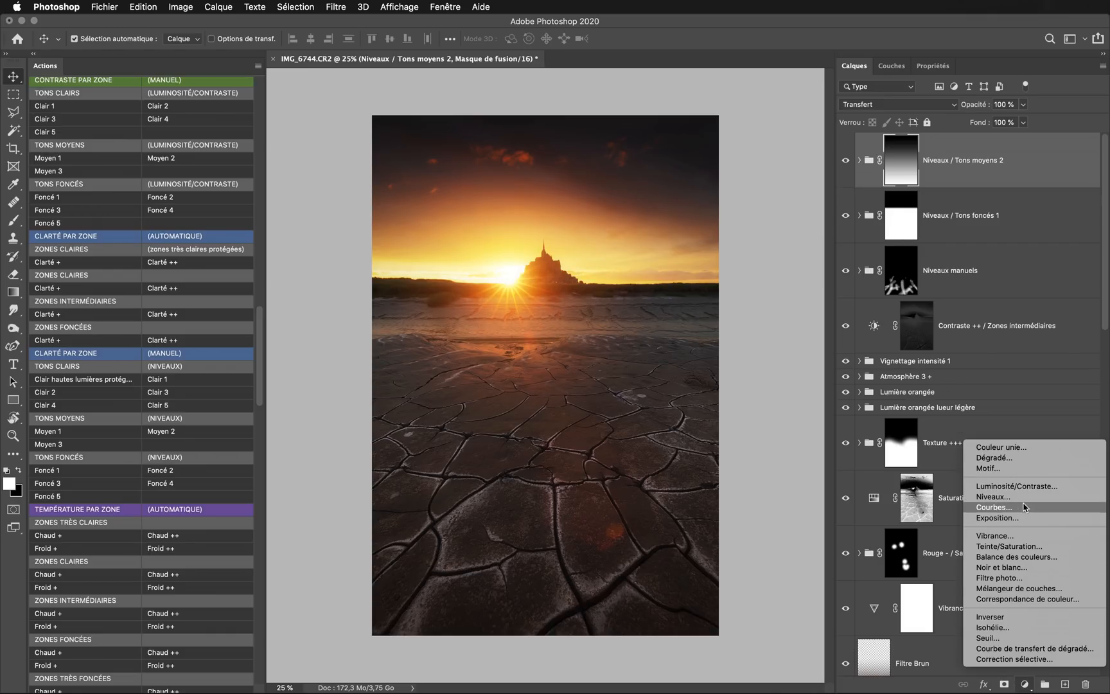
click(996, 496)
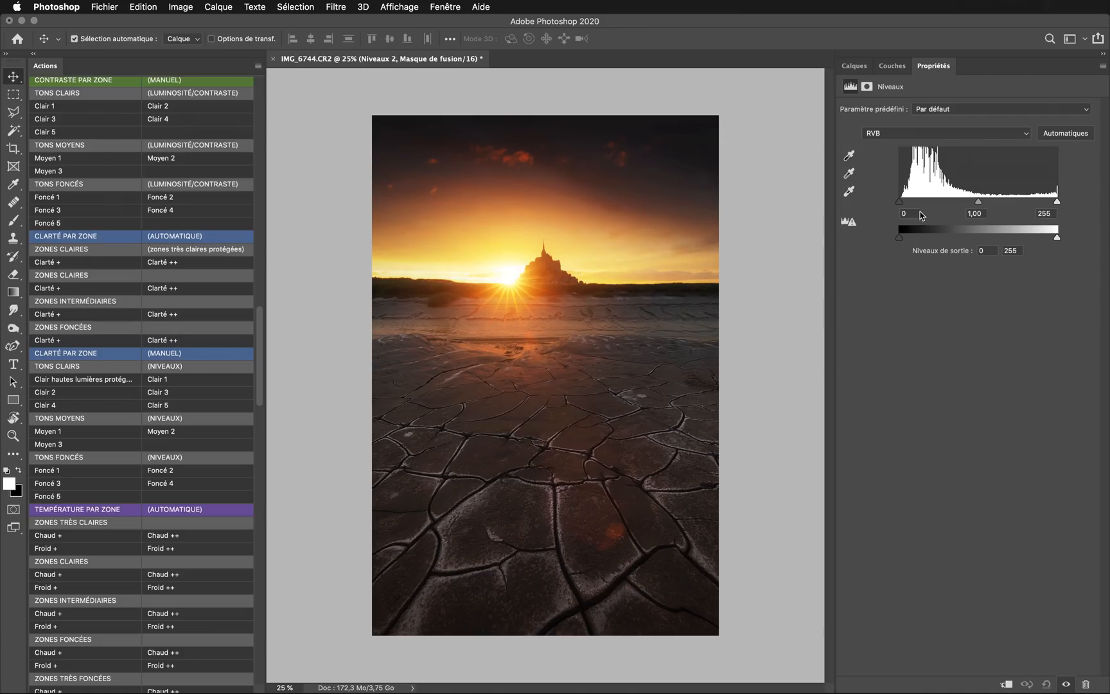
click(854, 66)
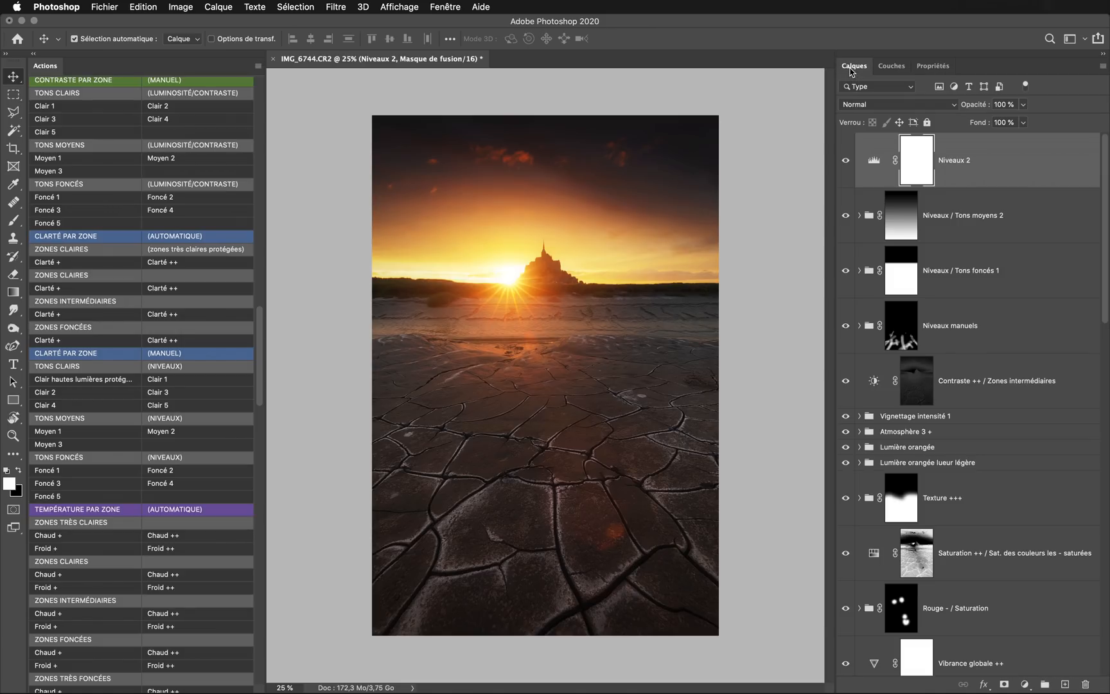
click(877, 163)
drag(1058, 202, 1030, 203)
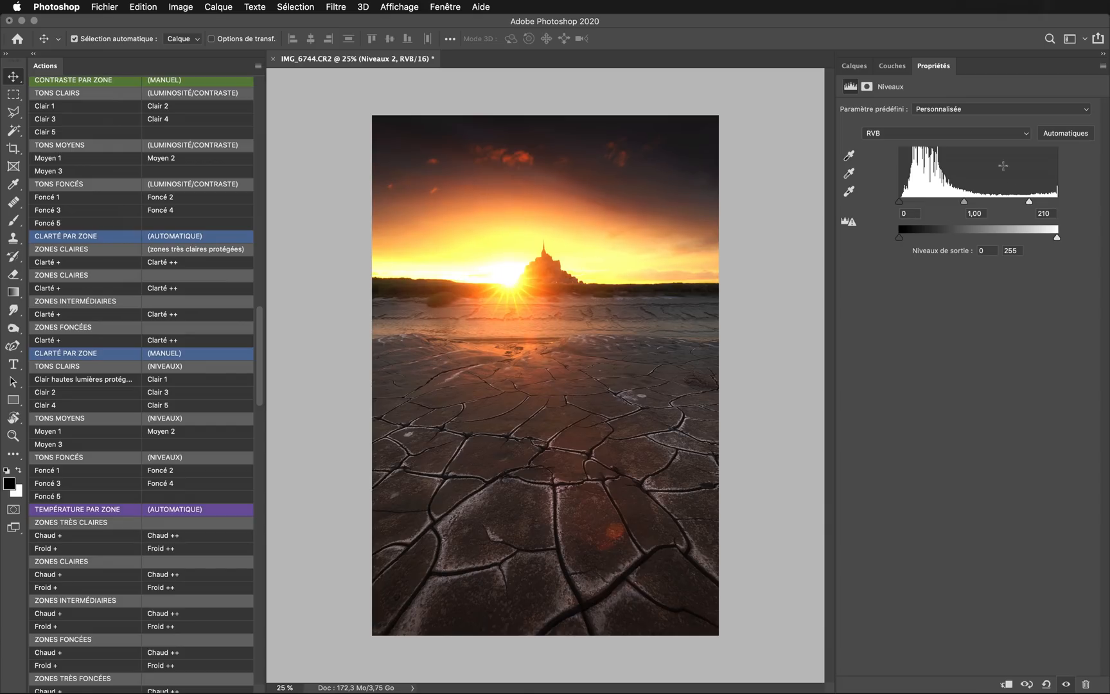
Step: Compare the image with the Niveaux 2 adjustment layer hidden and shown
click(855, 66)
click(845, 161)
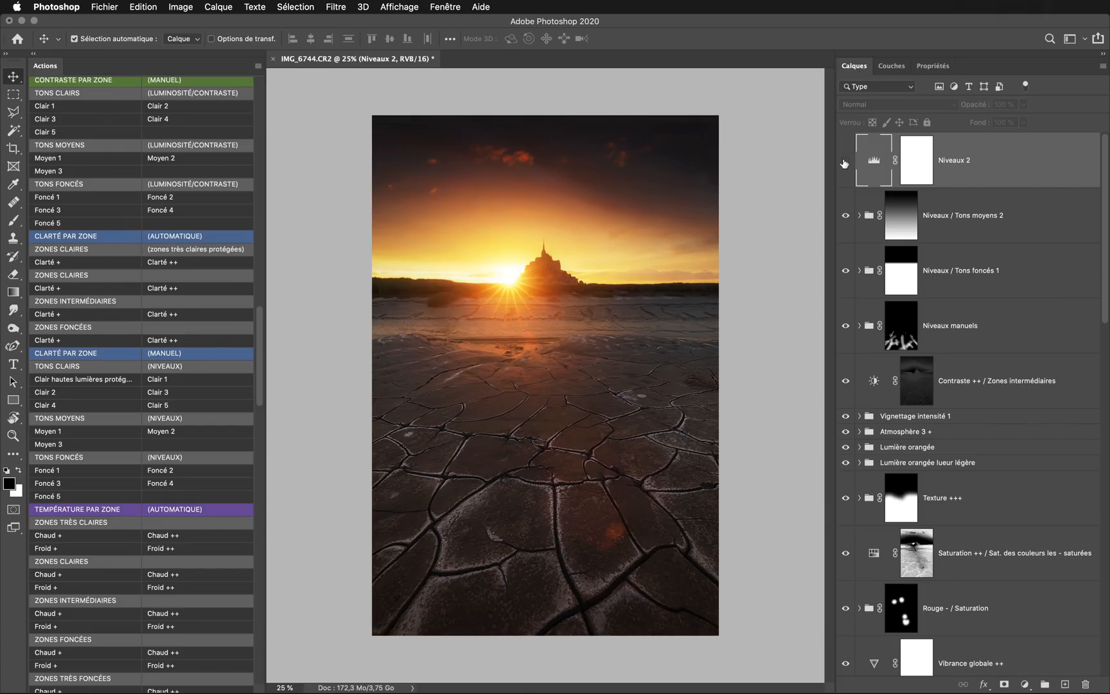
click(845, 162)
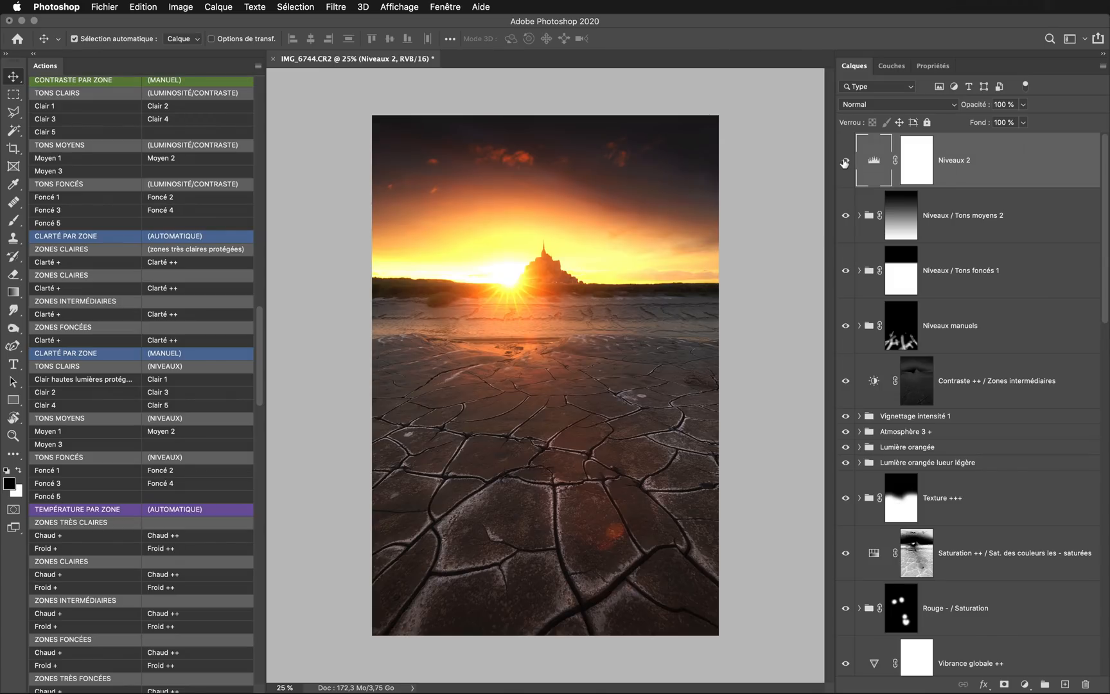
Step: Put Niveaux 2 in a black-masked group and paint its mask white over the central cracked ground with a 1391 px brush at 15% opacity
key(F2)
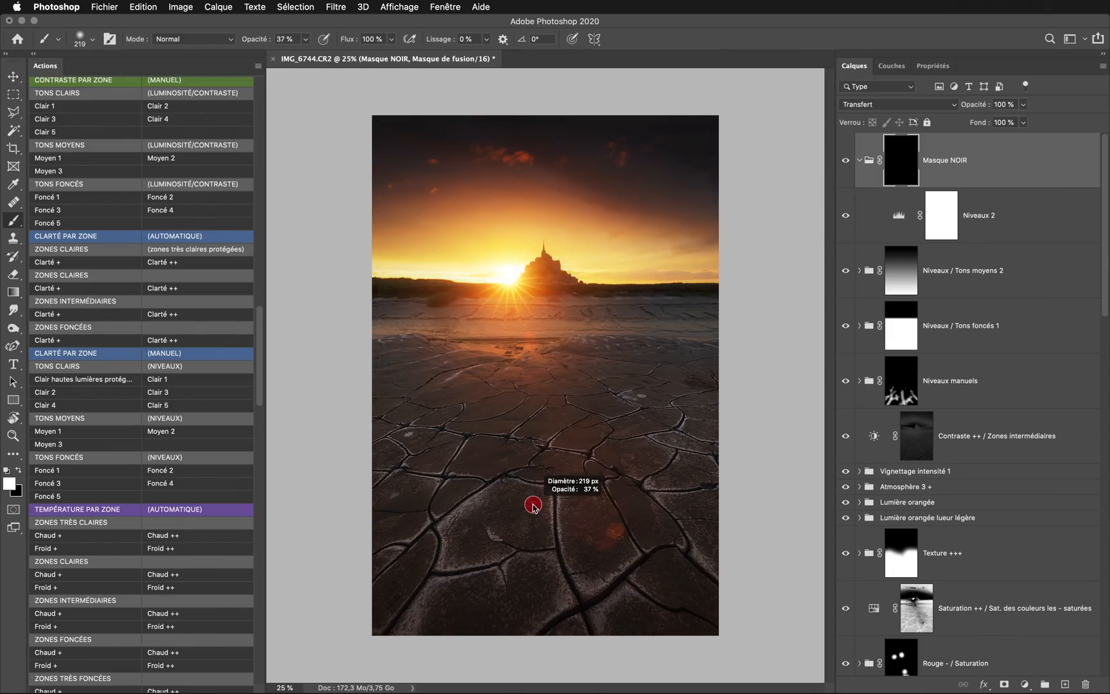
mouse_move(533, 506)
mouse_down()
mouse_move(633, 488)
mouse_move(625, 515)
mouse_move(625, 457)
mouse_up()
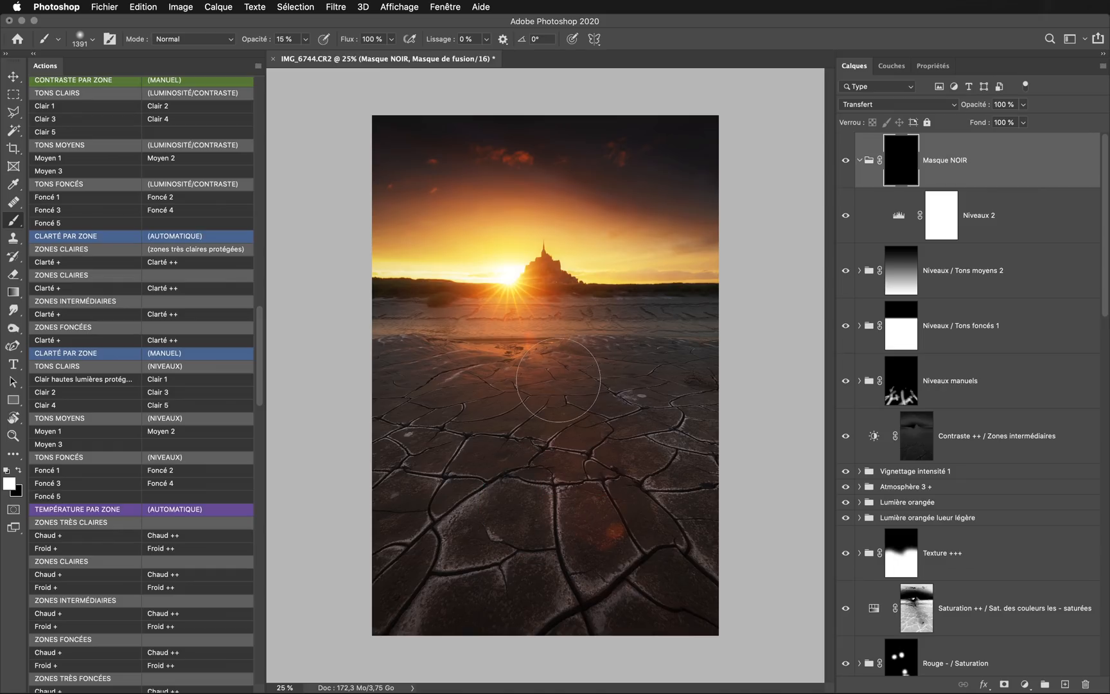
drag(560, 387, 626, 636)
mouse_move(528, 458)
mouse_down()
mouse_move(521, 395)
mouse_move(503, 377)
mouse_move(417, 608)
mouse_move(488, 376)
mouse_move(459, 457)
mouse_move(508, 381)
mouse_move(542, 356)
mouse_move(625, 657)
mouse_move(522, 377)
mouse_move(509, 651)
mouse_move(533, 420)
mouse_up()
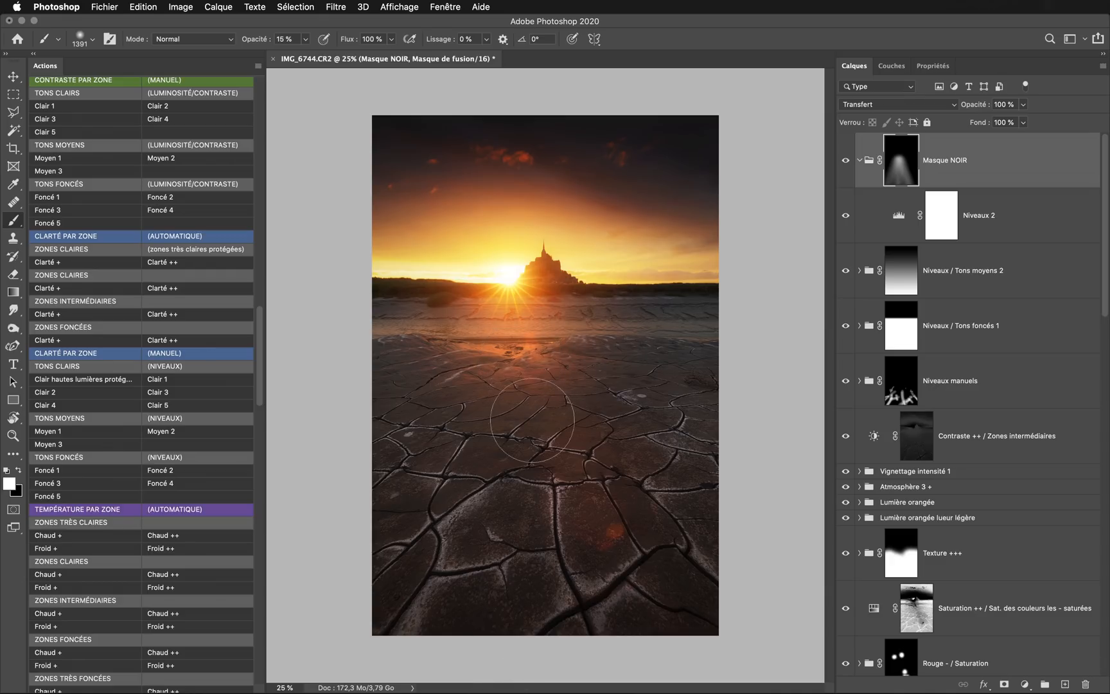
Step: Compare the cracked ground with the painted Niveaux 2 group hidden and shown
click(844, 162)
click(844, 162)
click(843, 162)
click(843, 162)
click(844, 163)
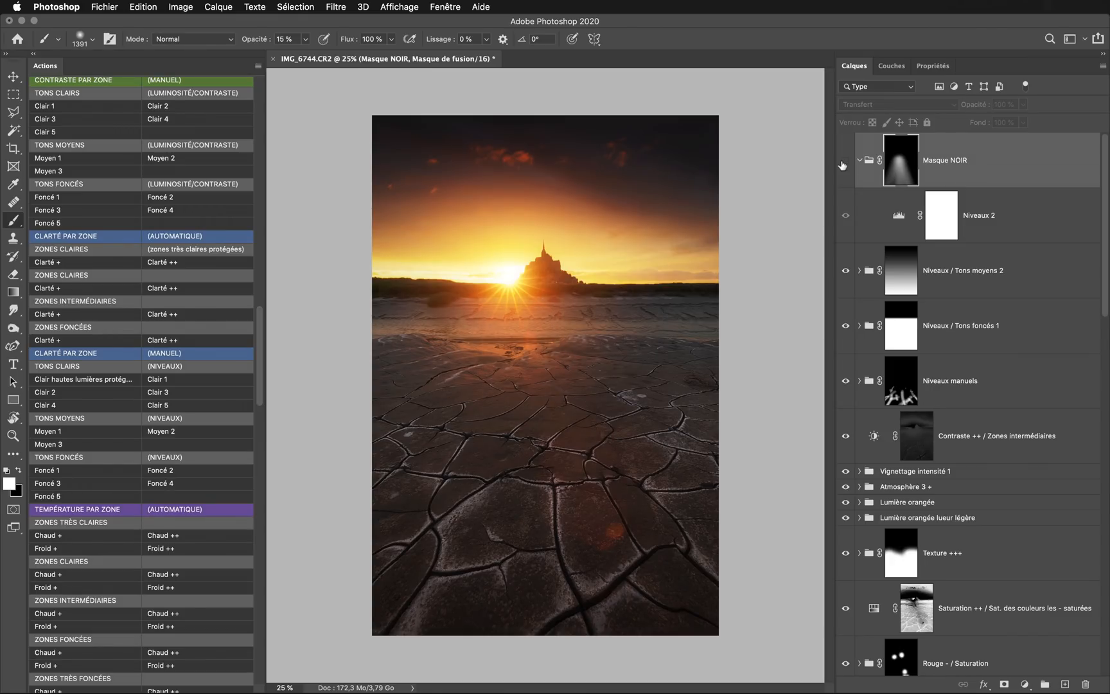
click(844, 162)
click(844, 163)
click(843, 162)
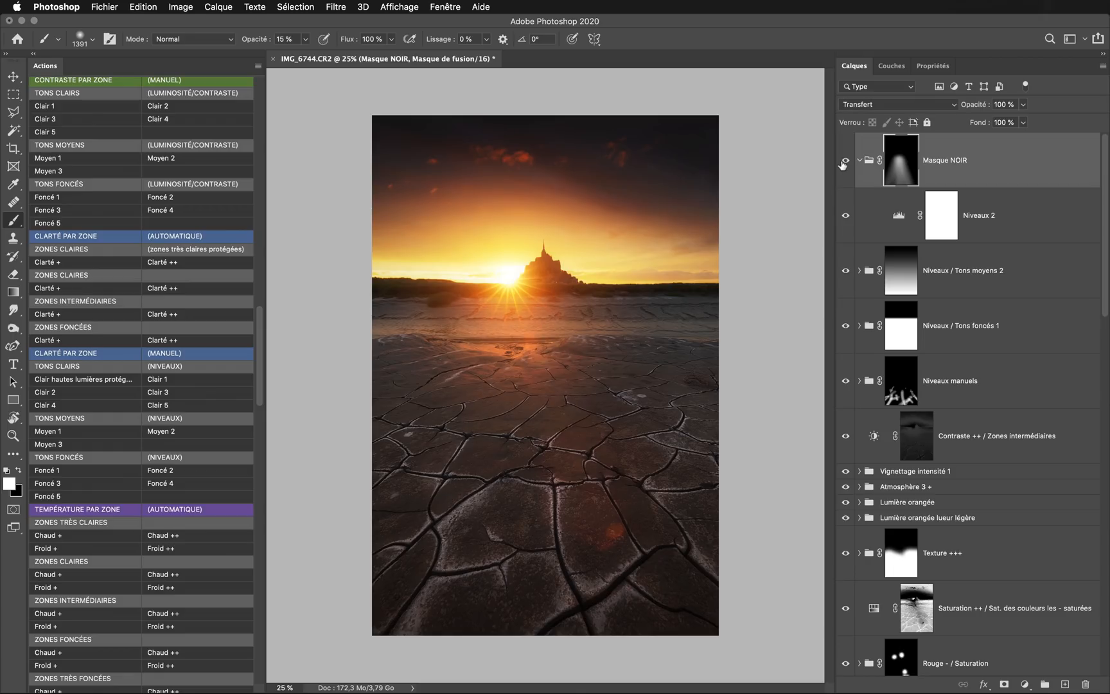
Step: Rename the brush-masked group with its layer's name, "Niveaux 2", and collapse it
double_click(974, 219)
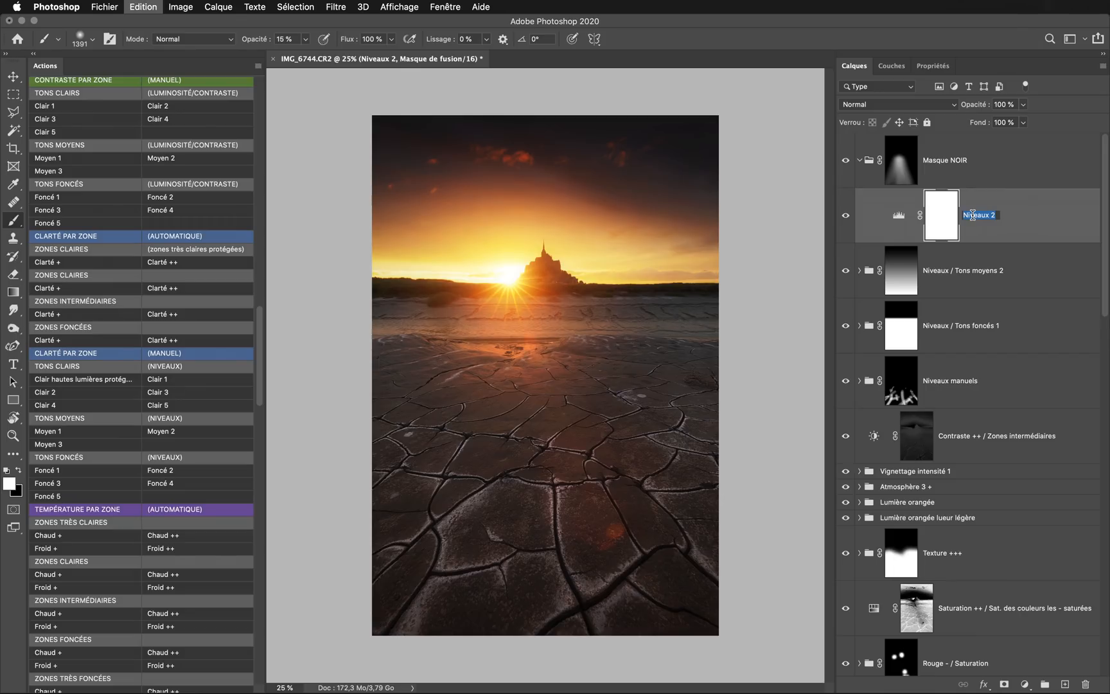
key(ctrl+c)
double_click(955, 161)
key(ctrl+v)
key(Return)
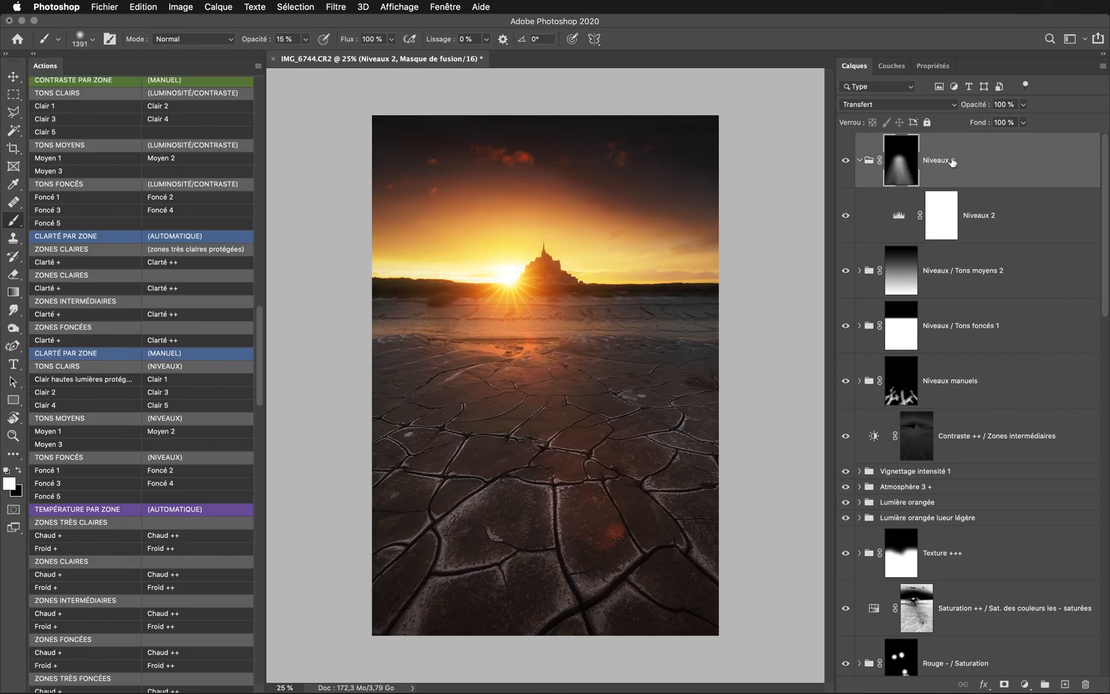
click(859, 162)
key(v)
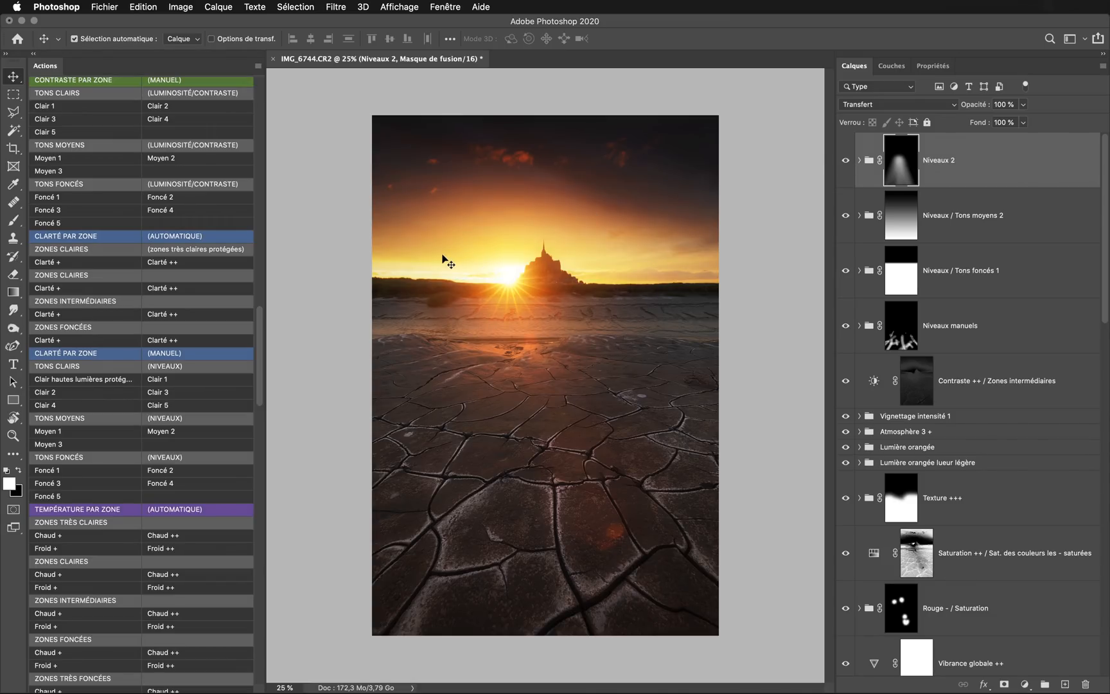
Step: Apply the manual luminosity curve action Moyen 3 for midtones and shape an RGB S-curve with points 155 to 164 and 78 to 52
scroll(156, 323, up, 10)
scroll(155, 323, up, 5)
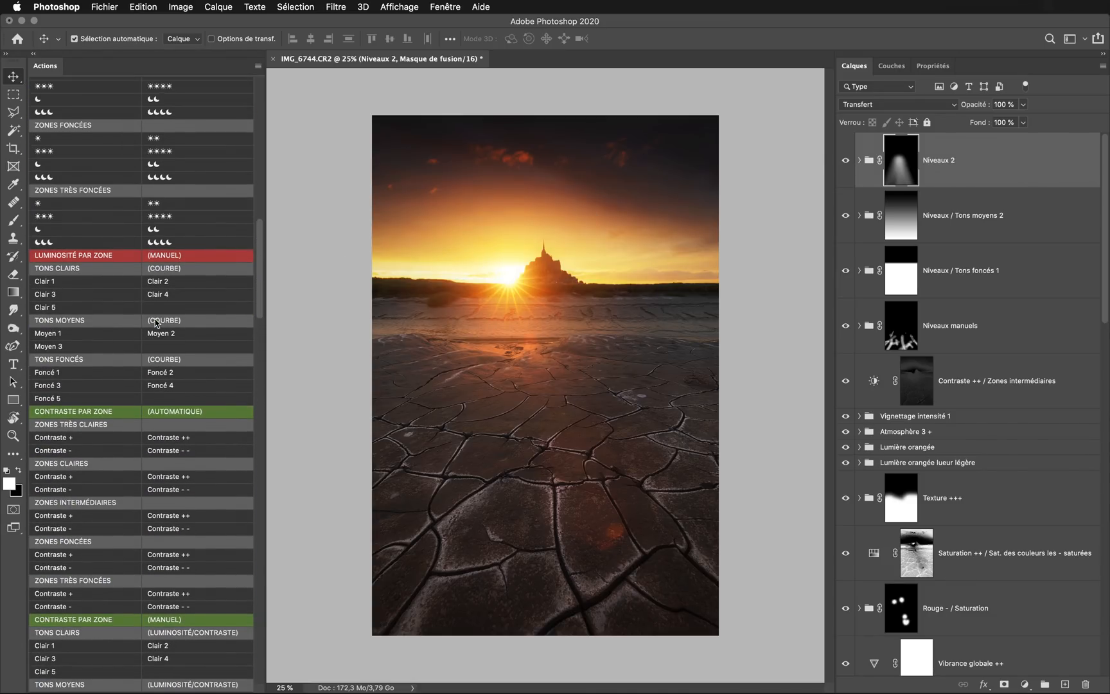
scroll(156, 323, down, 1)
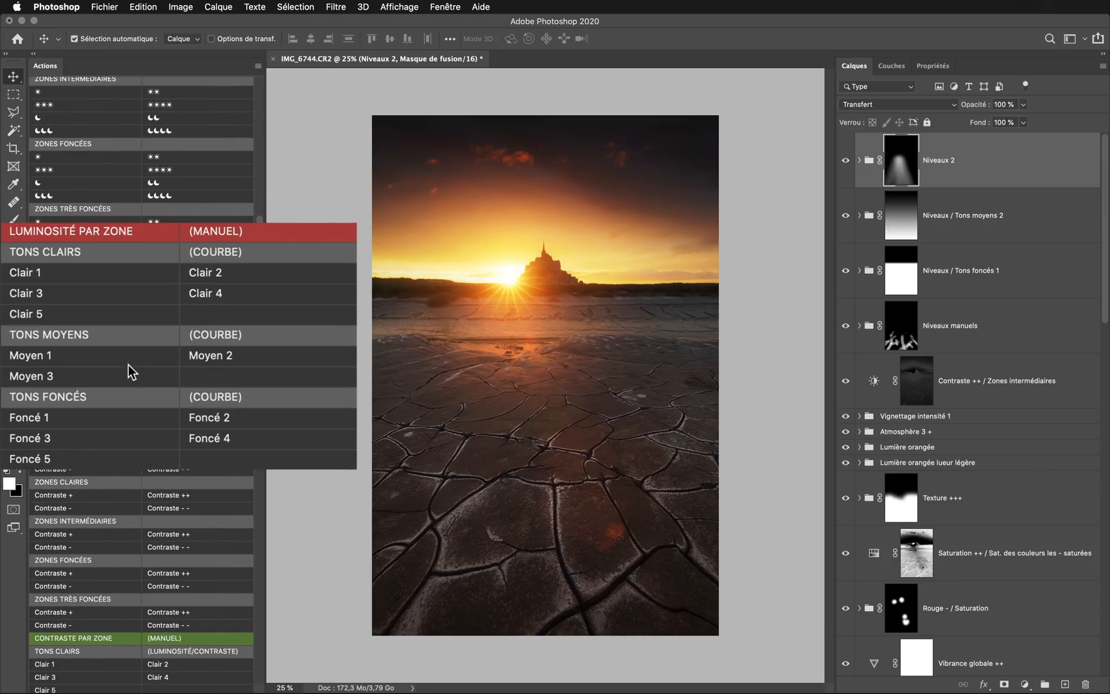
click(105, 379)
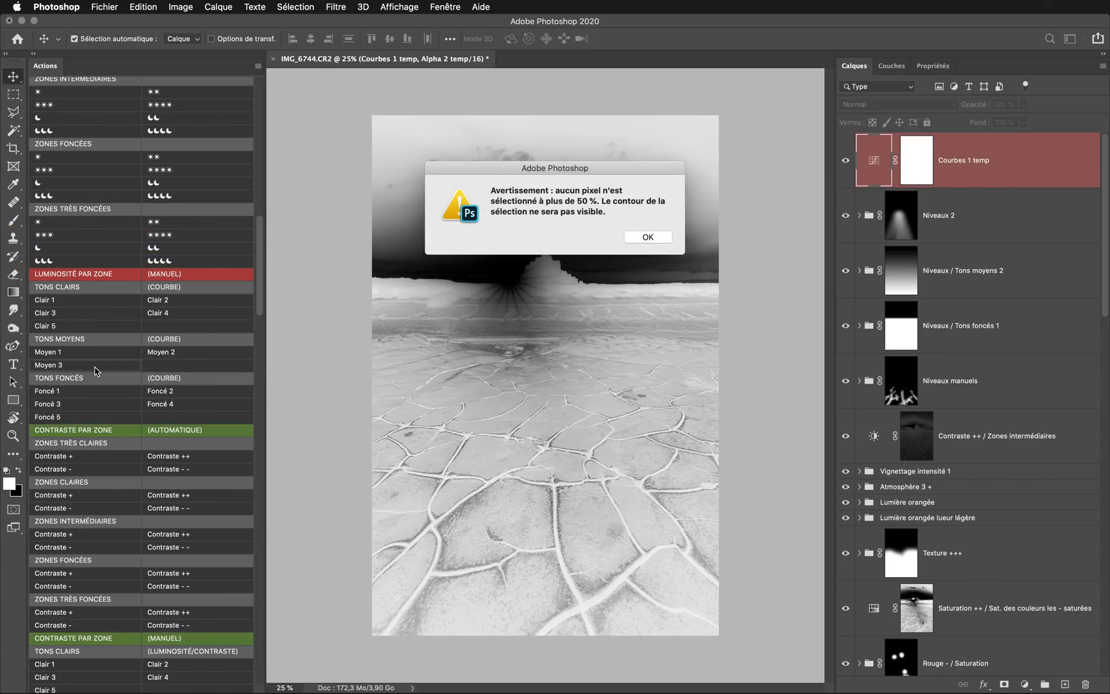
click(638, 238)
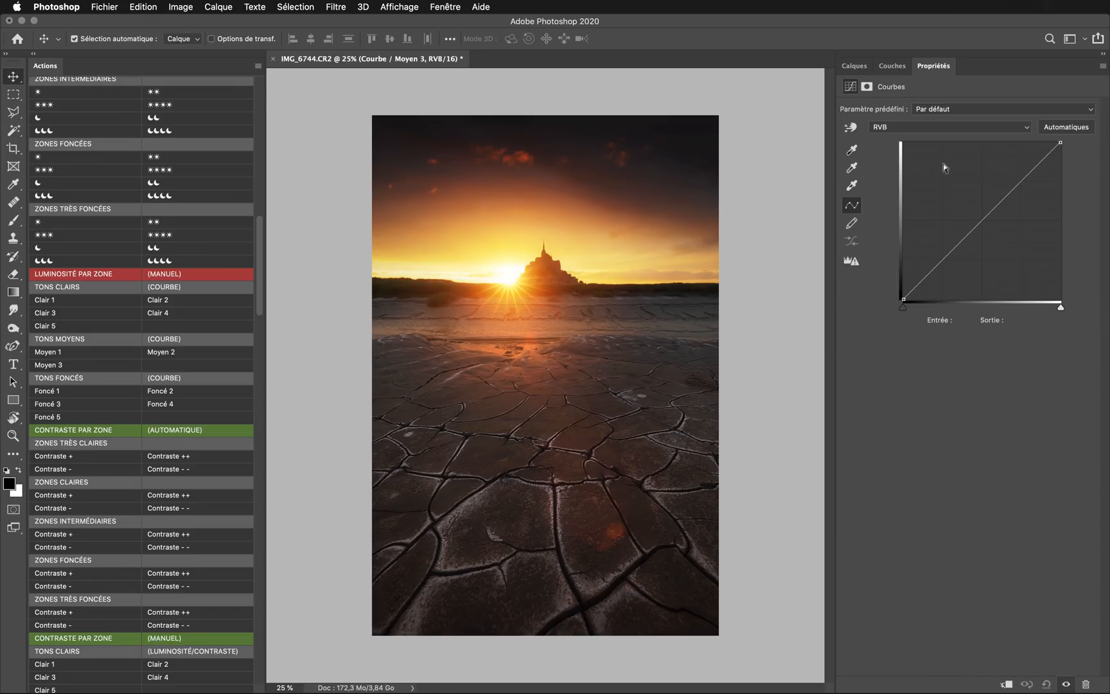
drag(1001, 201, 999, 198)
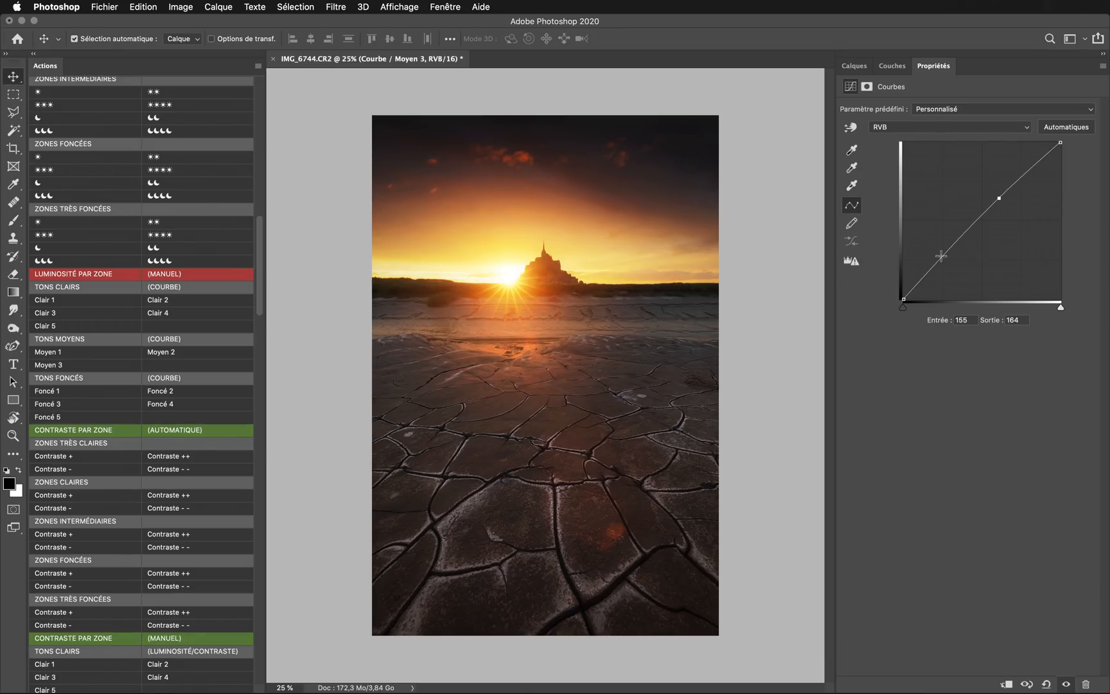
drag(943, 257, 953, 267)
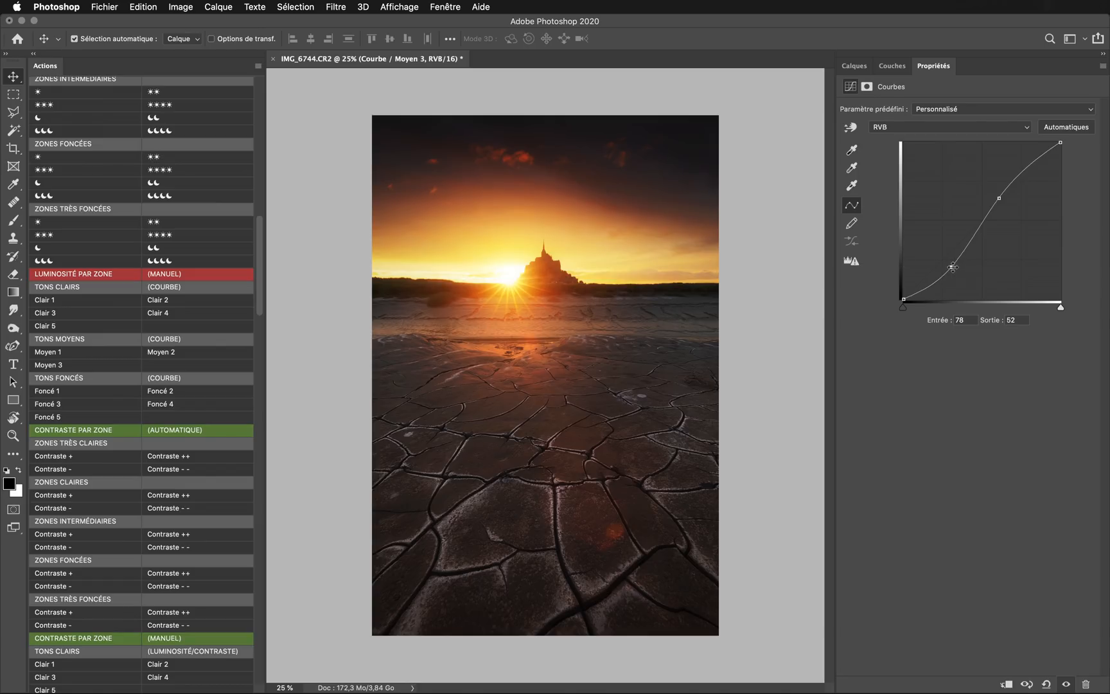
Step: Lower the red curve to output 101 at input 116 and the green curve to 108 at 121, and select the blue channel
click(934, 127)
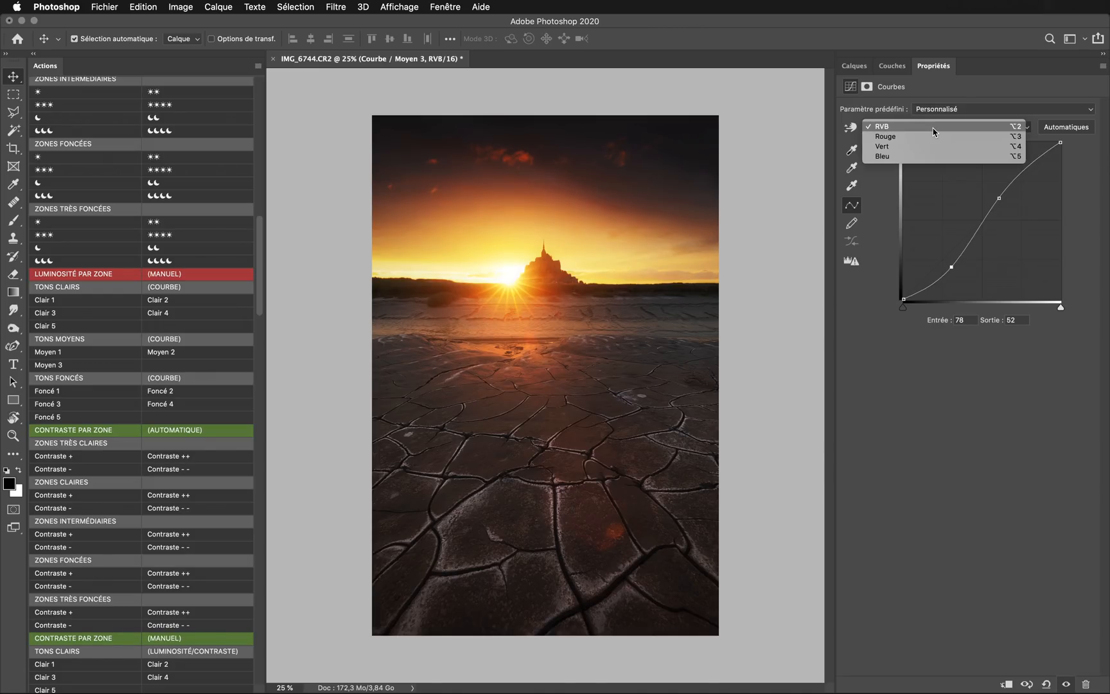
click(929, 136)
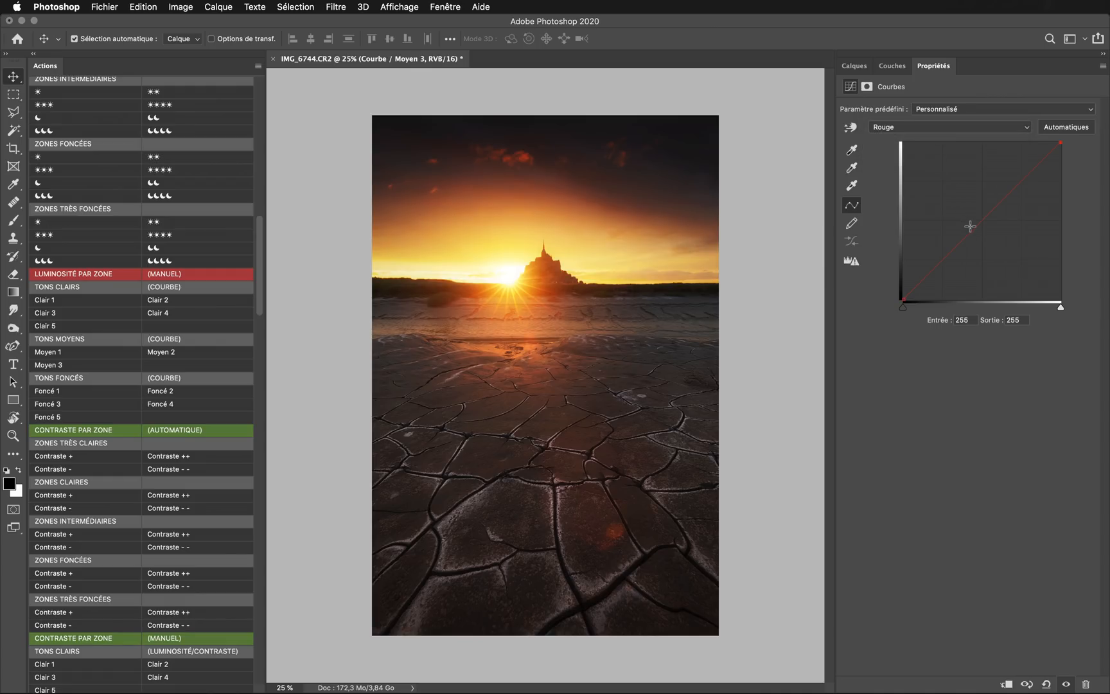
drag(970, 226, 975, 237)
click(955, 127)
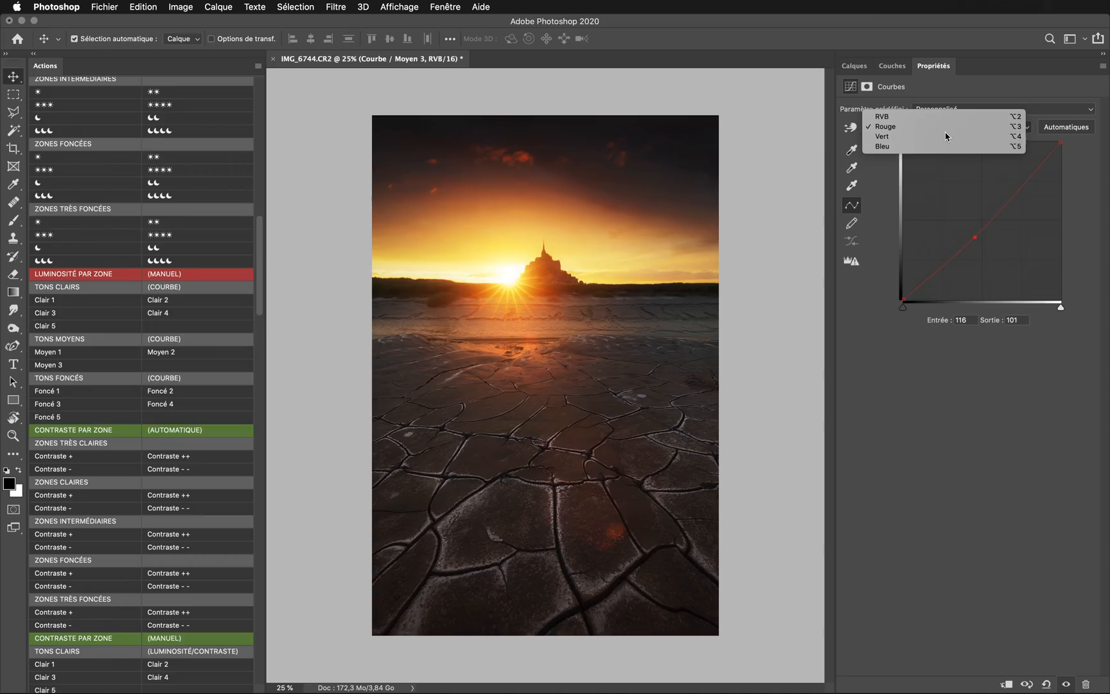
click(946, 135)
drag(975, 226, 978, 232)
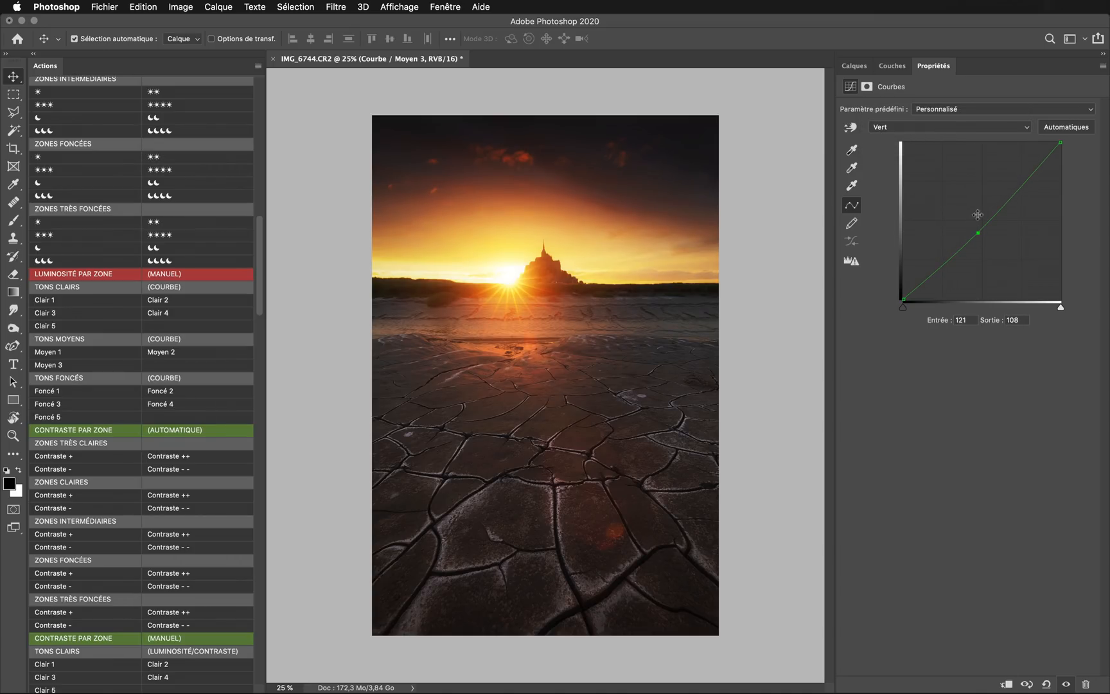
click(946, 127)
click(933, 137)
Step: Compare the image with the Courbe / Moyen 3 layer hidden and shown
click(855, 66)
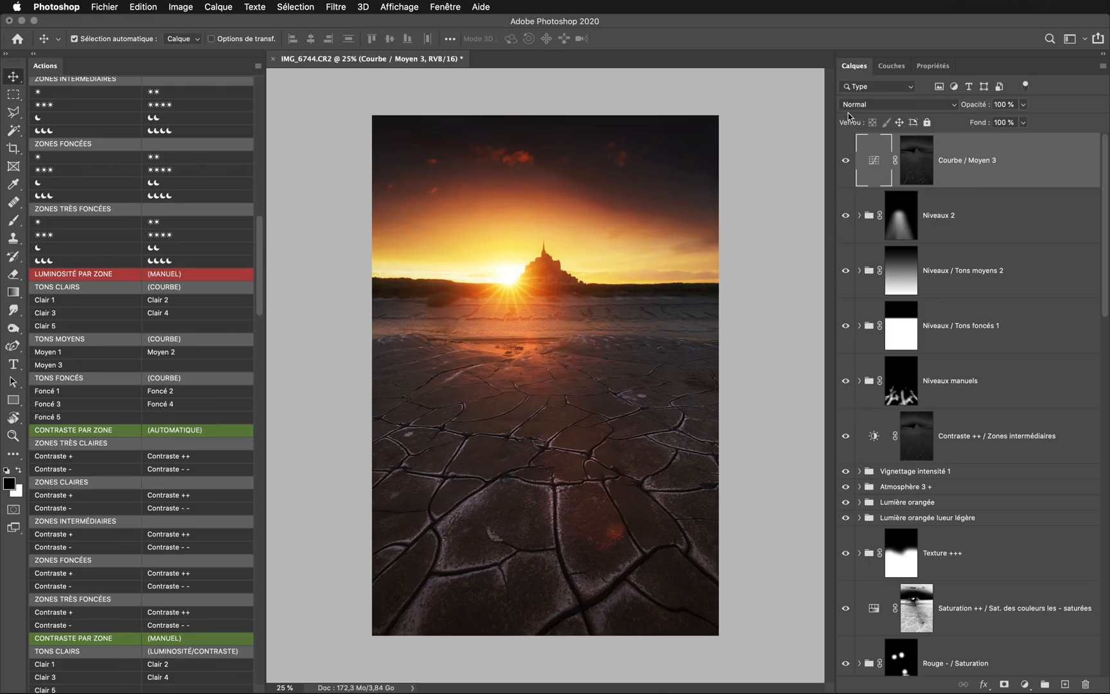
click(846, 162)
click(847, 162)
click(846, 162)
click(847, 162)
click(846, 164)
click(847, 162)
click(846, 164)
click(846, 164)
Step: Apply the Magenta - - colour saturation action twice, stacking two Magenta - - / Saturation layers above the Courbe / Moyen 3 layer
scroll(172, 314, down, 20)
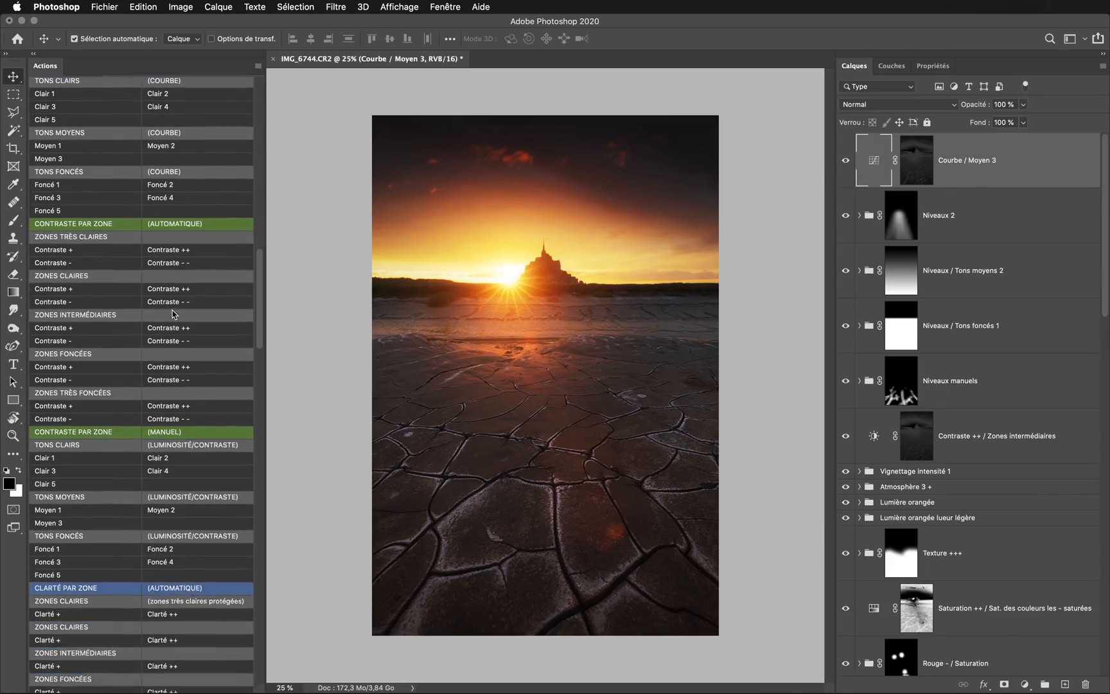
scroll(172, 314, down, 10)
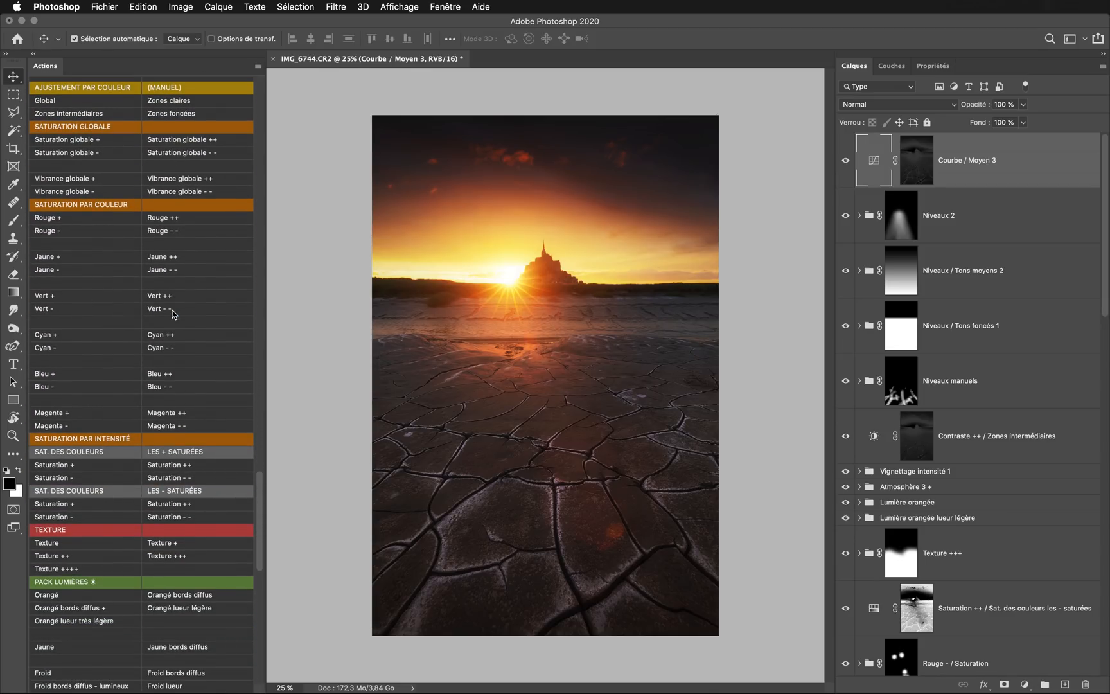
click(190, 426)
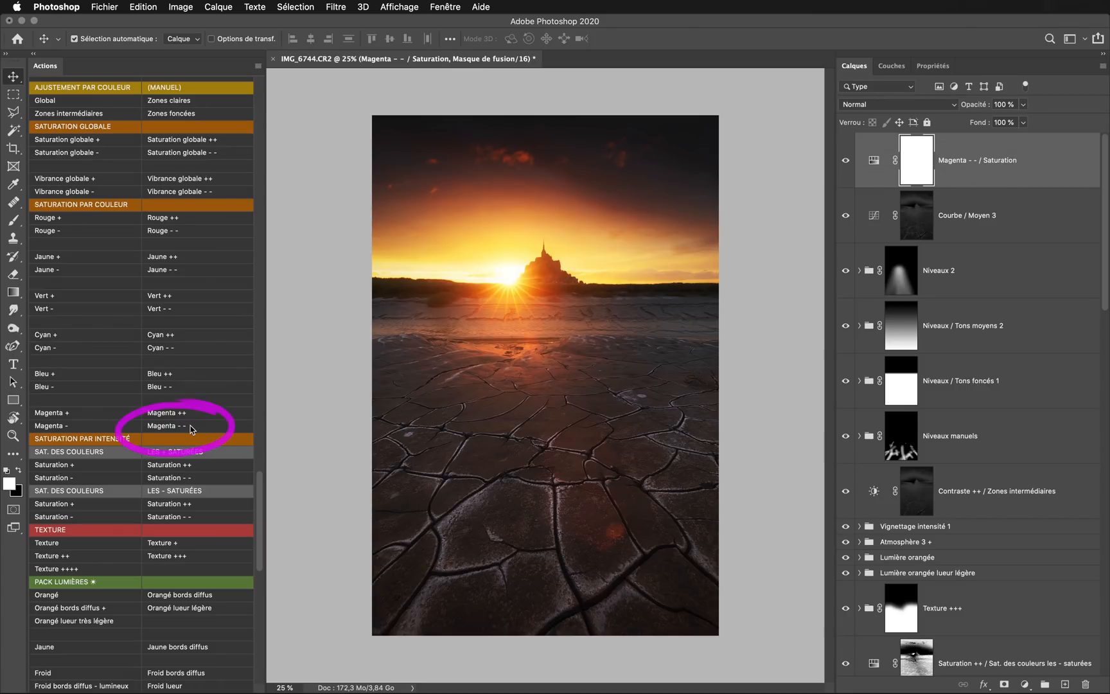
click(190, 426)
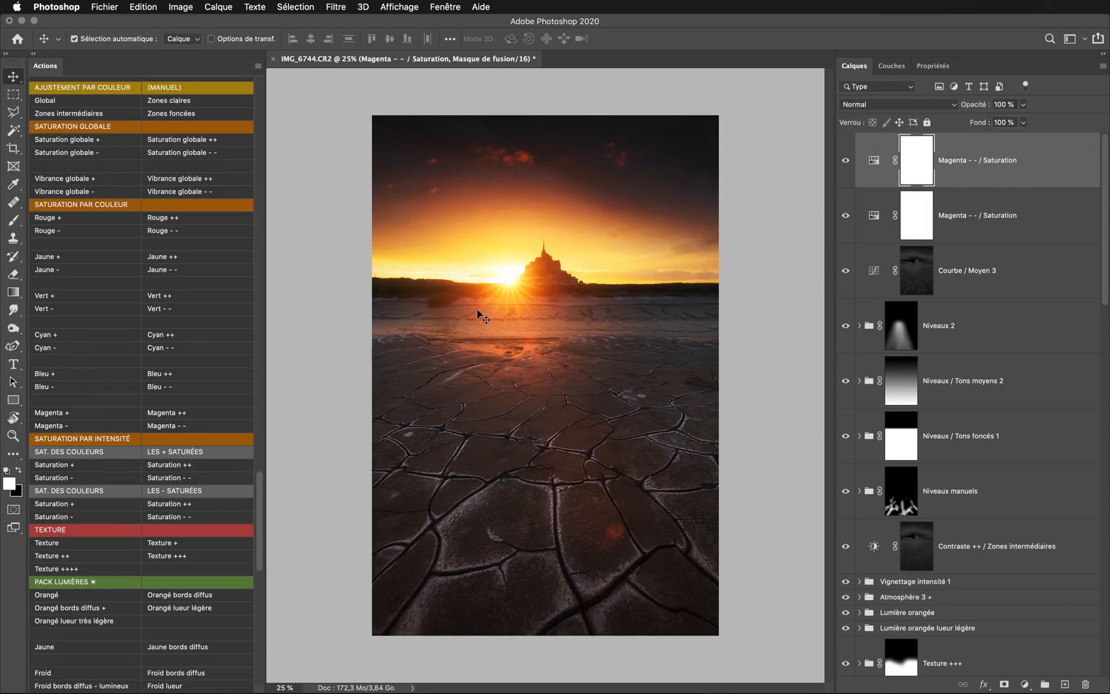
Step: Group both Magenta - - / Saturation layers under a black mask and paint it white over the cracked-mud foreground at 100% opacity
shift+click(941, 216)
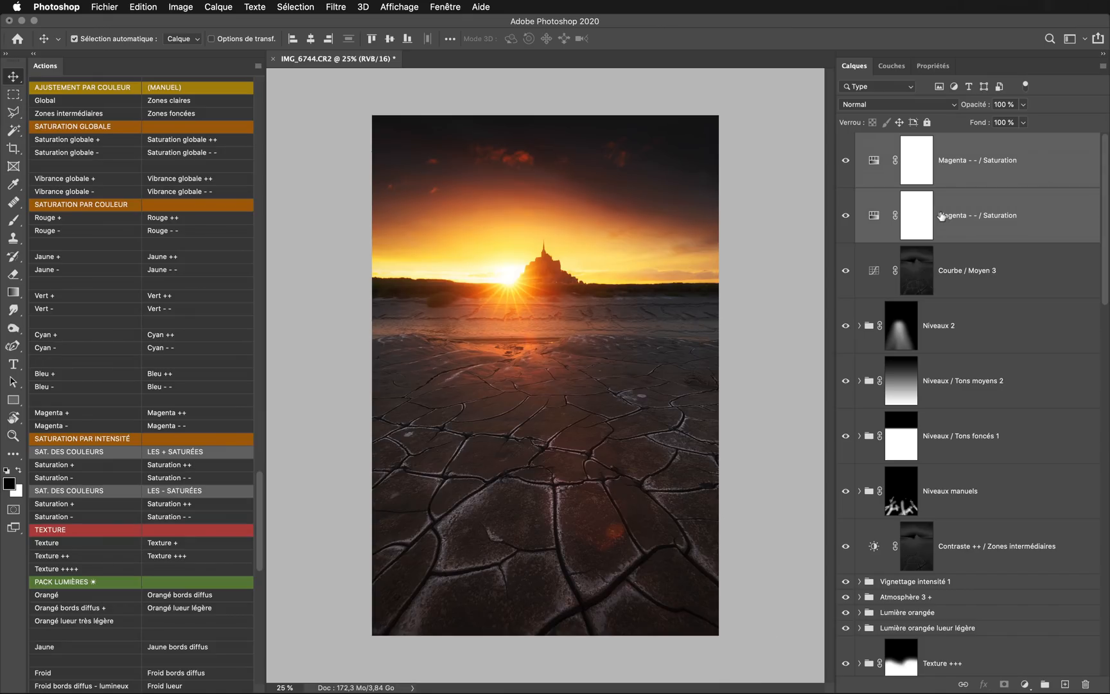
key(F2)
drag(533, 408, 535, 634)
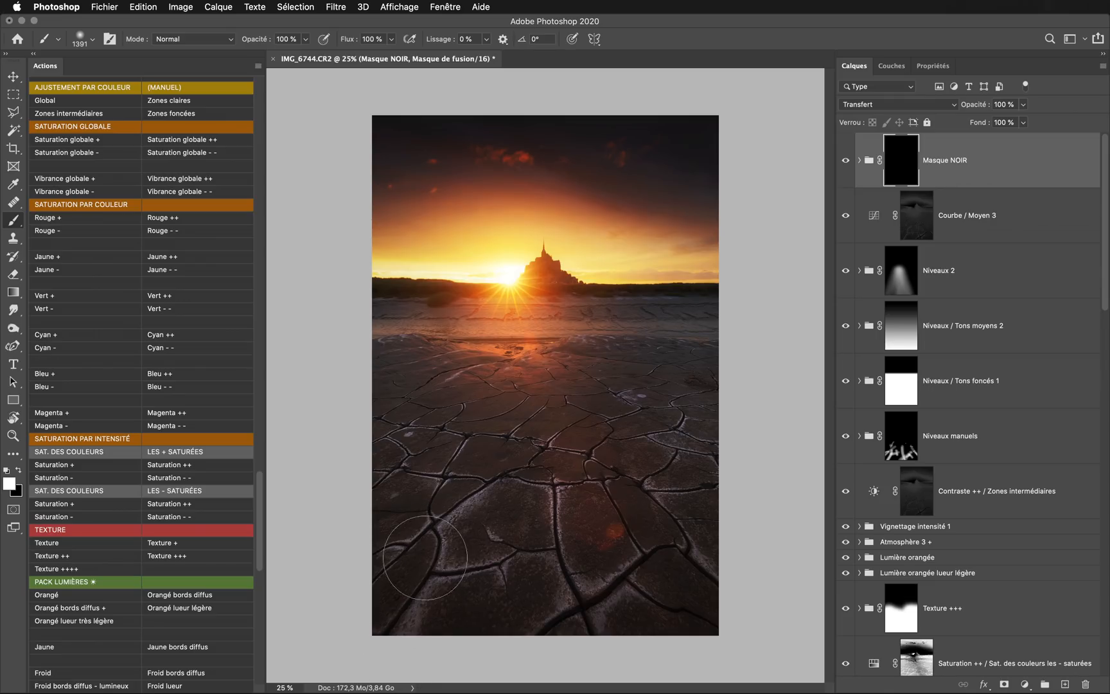
mouse_move(541, 499)
mouse_down()
mouse_move(557, 464)
mouse_move(643, 586)
mouse_move(674, 591)
mouse_up()
drag(691, 567, 379, 578)
Step: Compare the image with the masked magenta desaturation group hidden and shown
click(846, 160)
click(847, 162)
click(846, 162)
click(846, 161)
Step: Rename the Masque NOIR group with its layers' name, "Magenta - - / Saturation", and collapse it
click(859, 160)
double_click(991, 216)
key(super+c)
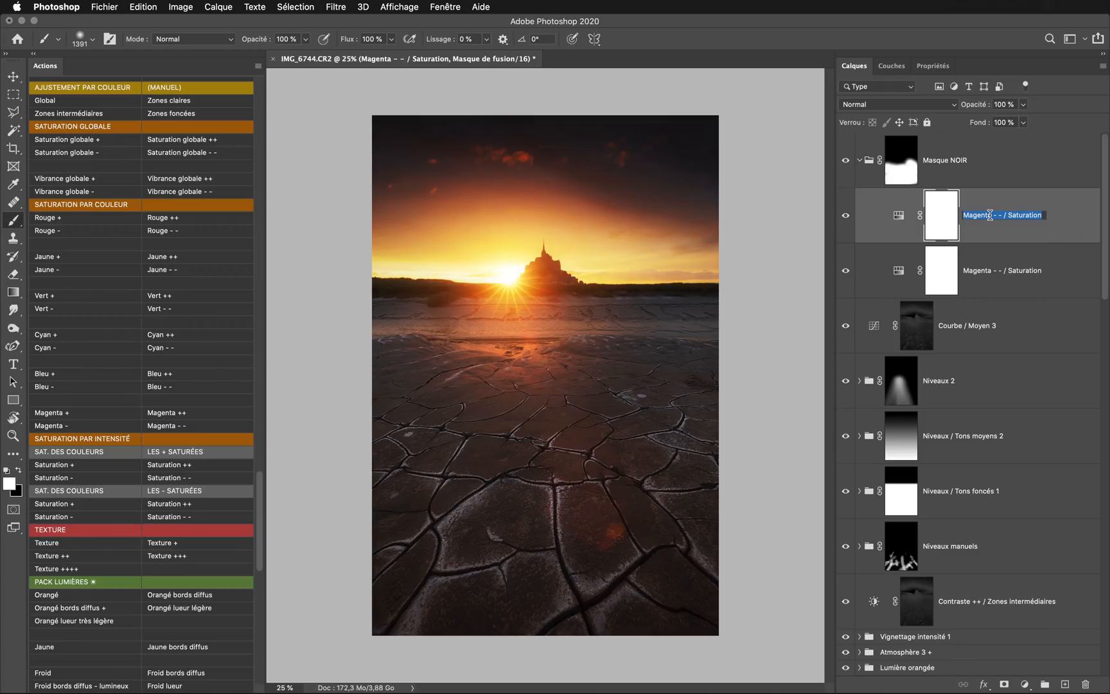
key(Return)
double_click(949, 160)
key(super+v)
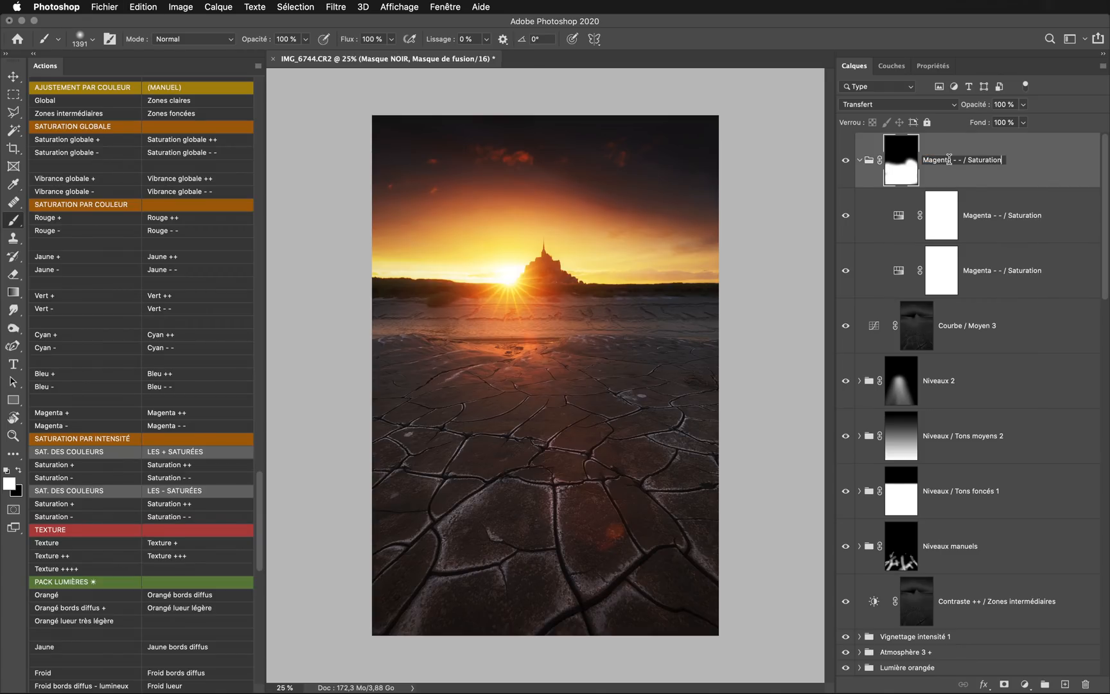
key(Return)
click(860, 160)
key(v)
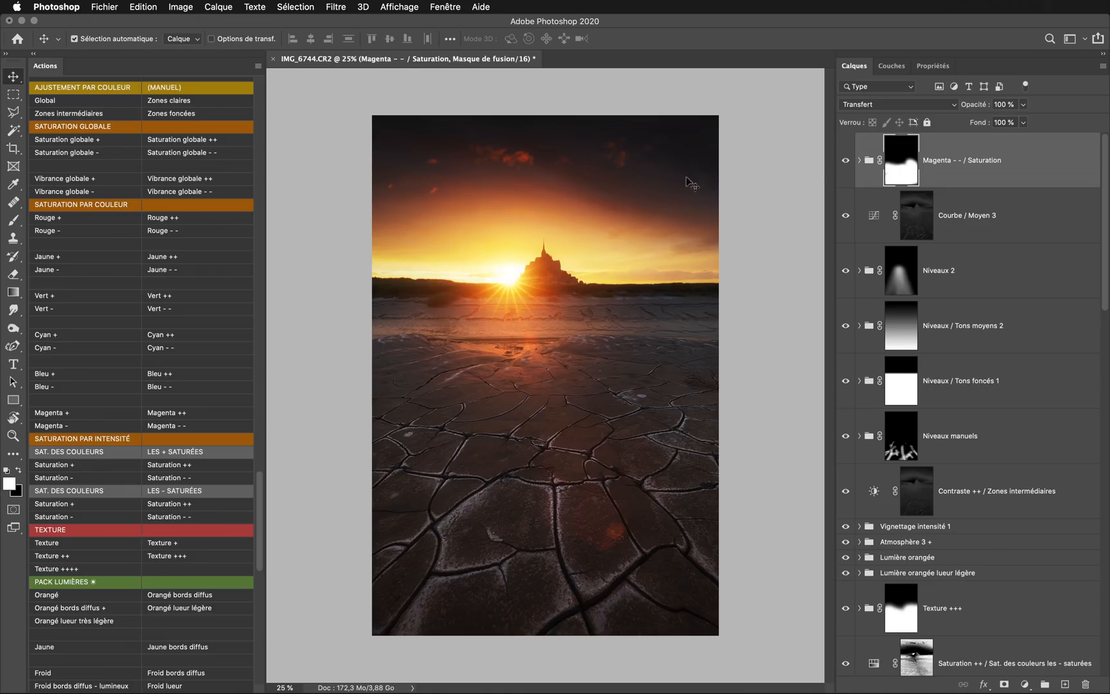
Step: Apply the Rouge - saturation action, group it under a black mask, and reveal it in soft spots near the sun and foreground at 49% brush opacity
click(90, 234)
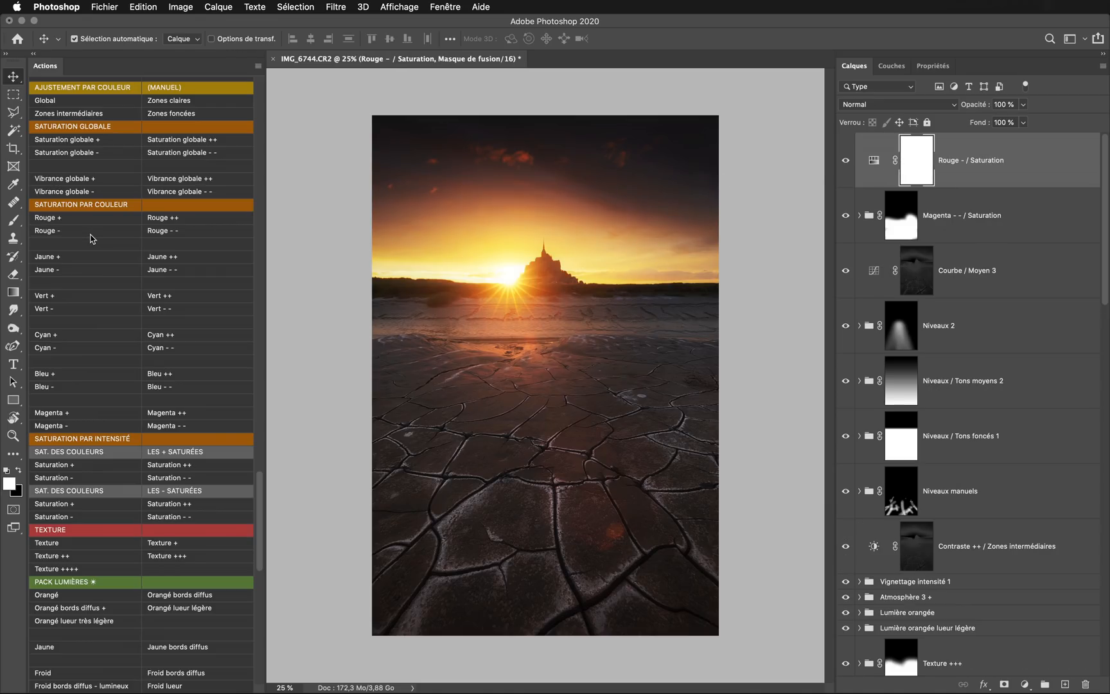
mouse_move(514, 352)
mouse_down()
mouse_move(476, 341)
mouse_move(465, 309)
mouse_move(476, 231)
mouse_up()
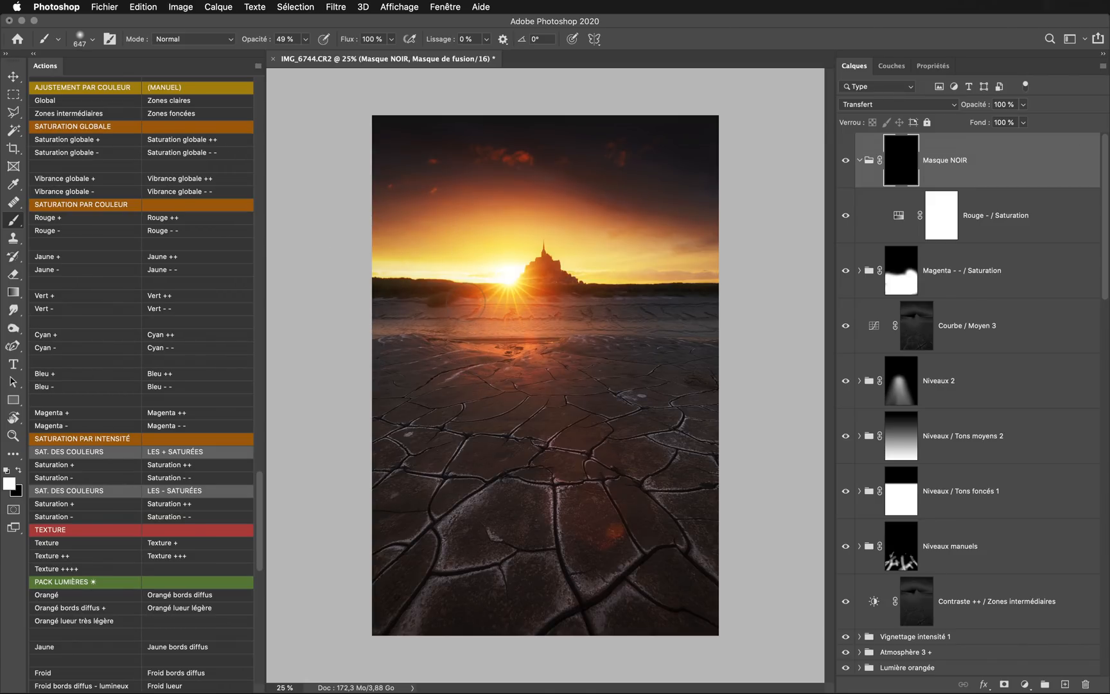
click(491, 299)
click(552, 296)
Step: Compare the image with the masked red desaturation group hidden and shown
click(845, 161)
click(840, 167)
click(840, 167)
click(839, 168)
Step: Rename the Masque NOIR group with its layer's name, "Rouge - / Saturation", and collapse it
double_click(974, 216)
key(super+c)
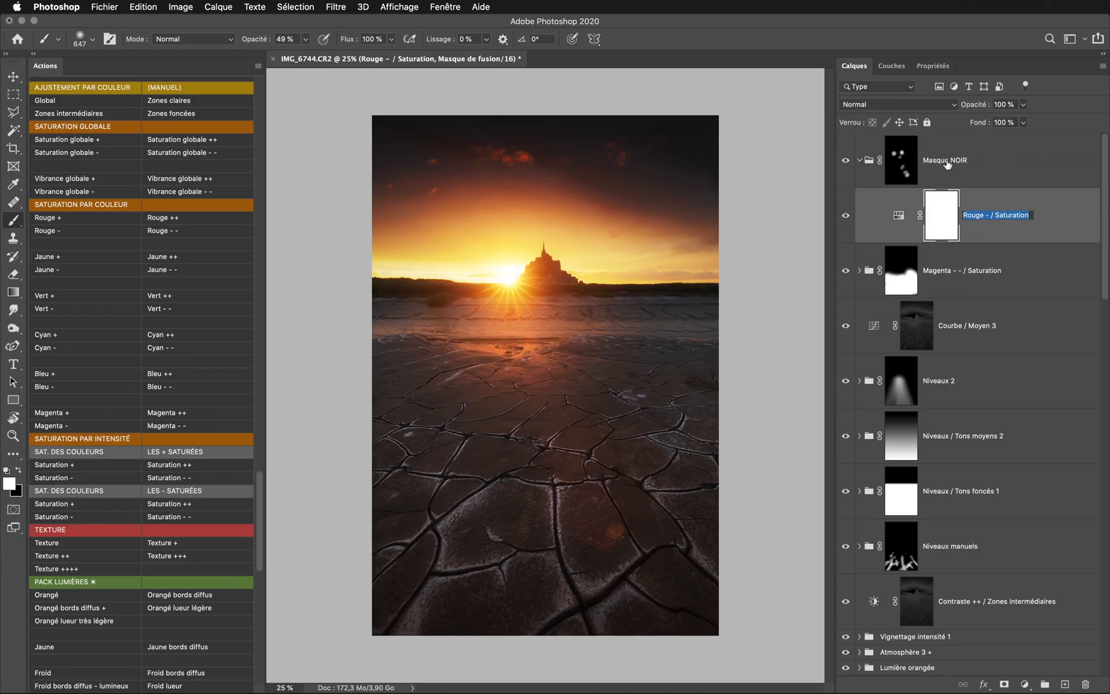
double_click(953, 168)
key(super+v)
key(Return)
click(860, 161)
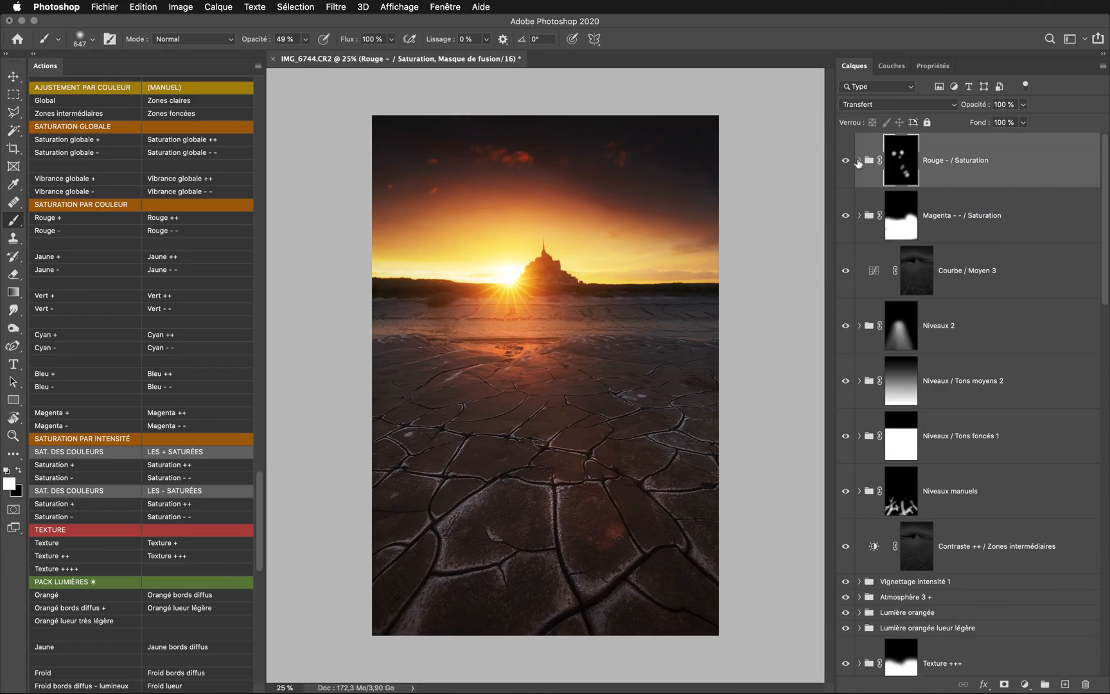
key(v)
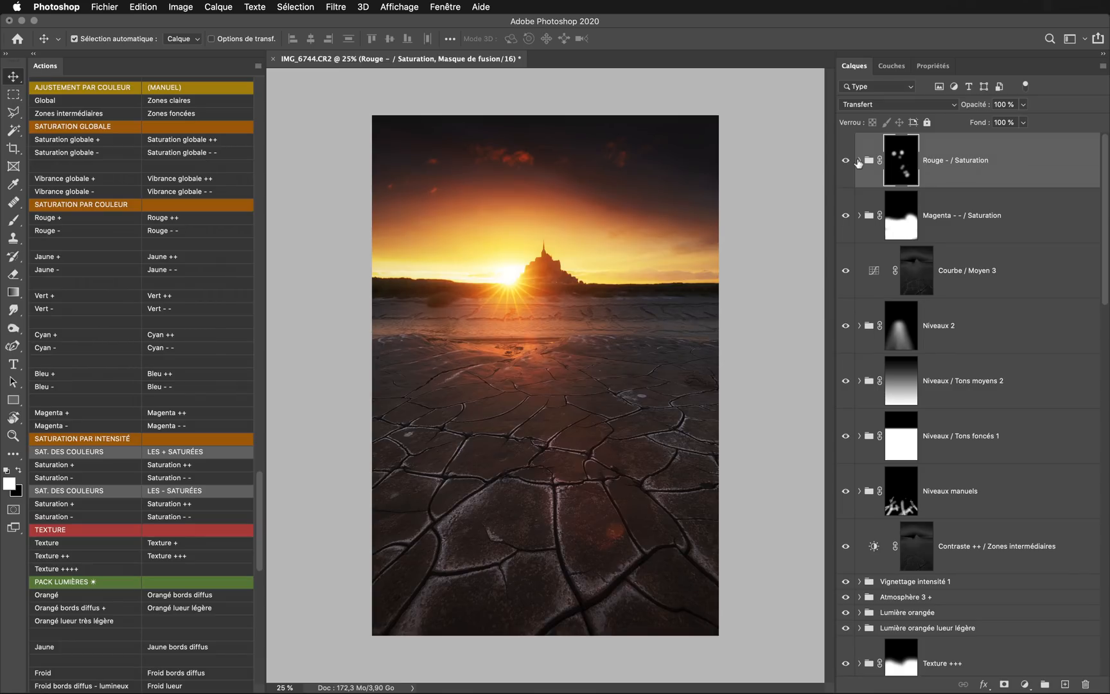
Step: Stamp all visible layers into a new merged layer at the top of the layer stack
key(super+alt+shift+e)
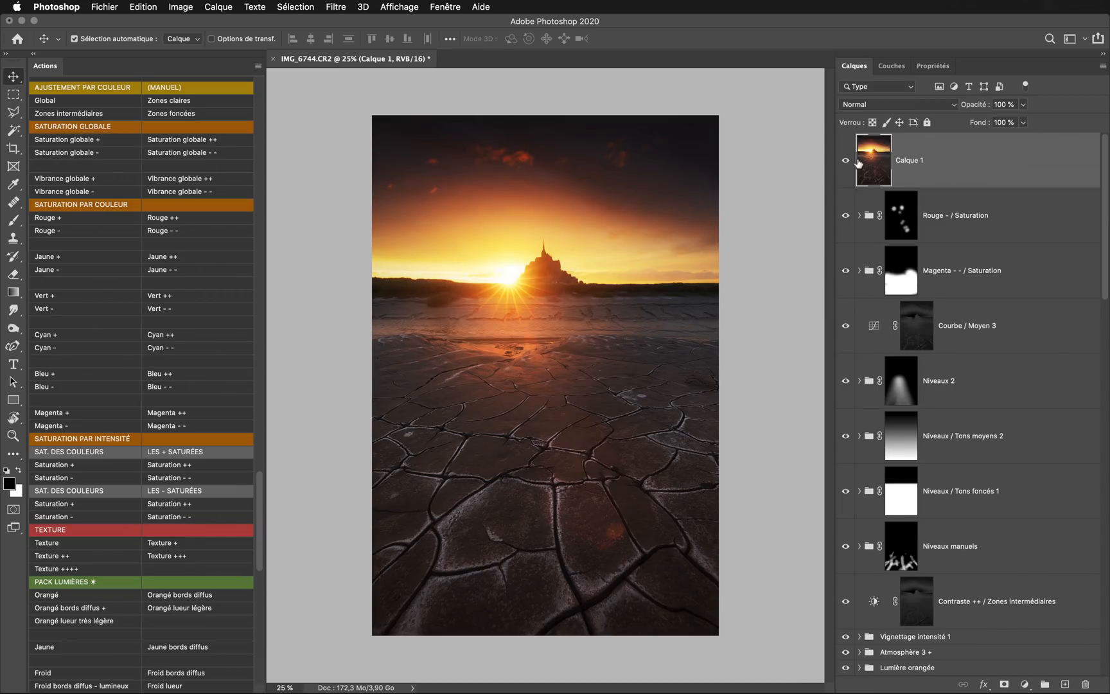
key(super+z)
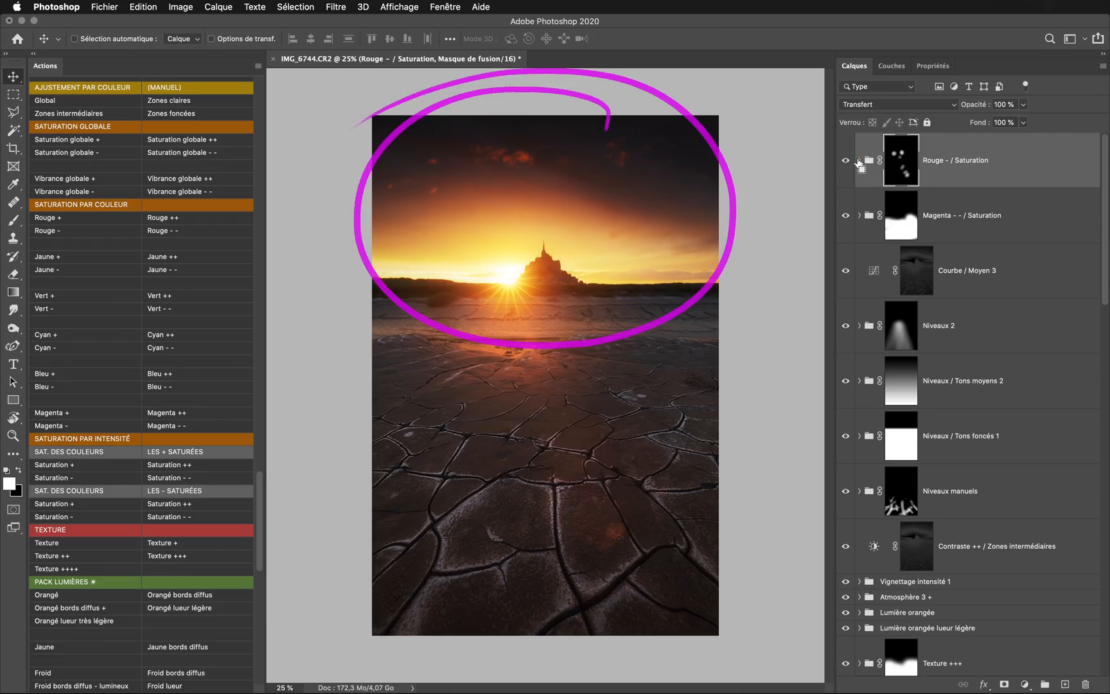
key(super+shift+z)
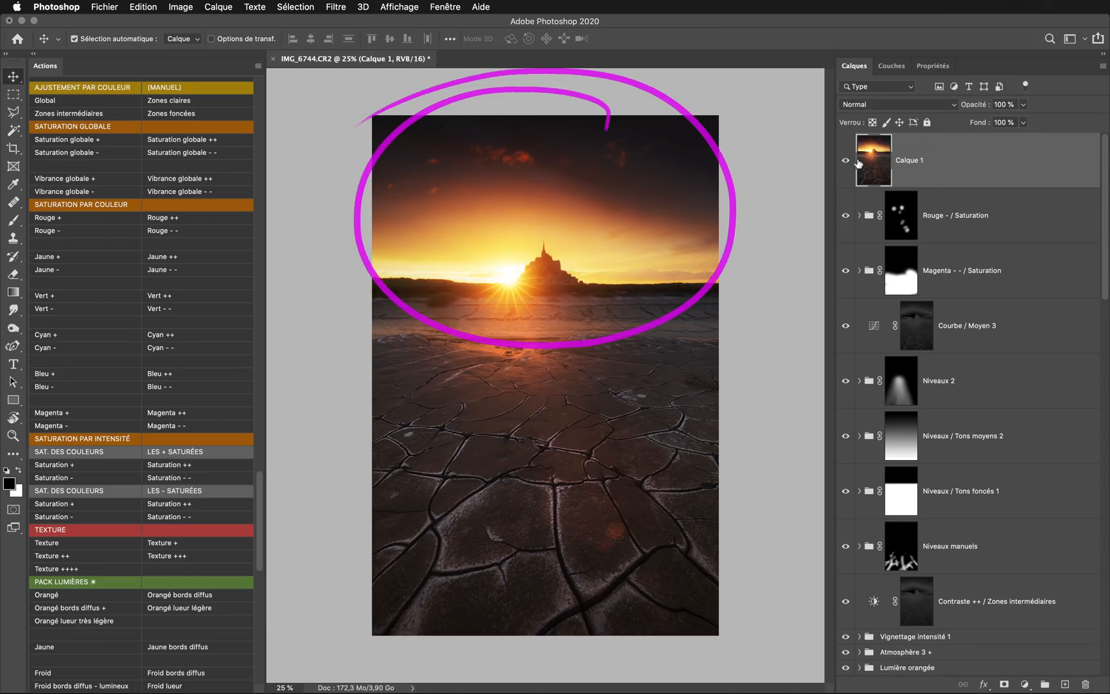
Step: Compare the sky and sun area before and after stamping by repeatedly undoing and restoring the merged layer
key(super+z)
key(super+shift+z)
key(super+z)
key(super+shift+z)
key(super+z)
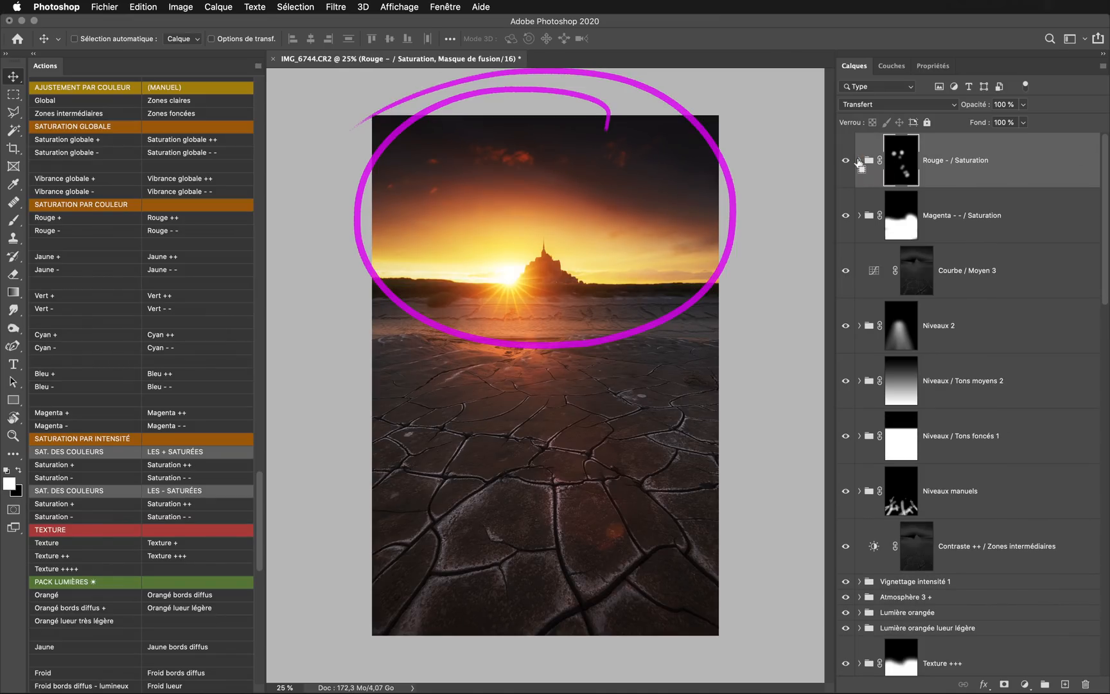
key(super+shift+z)
key(super+z)
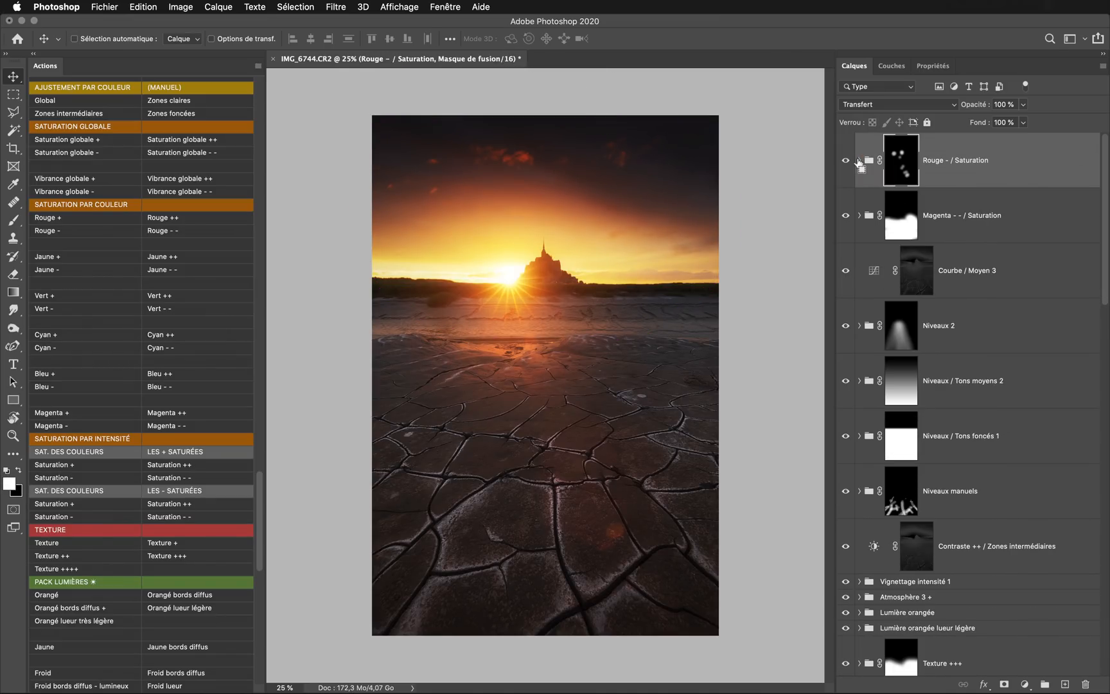
key(super+shift+z)
key(super+z)
key(super+shift+z)
key(super+z)
key(super+shift+z)
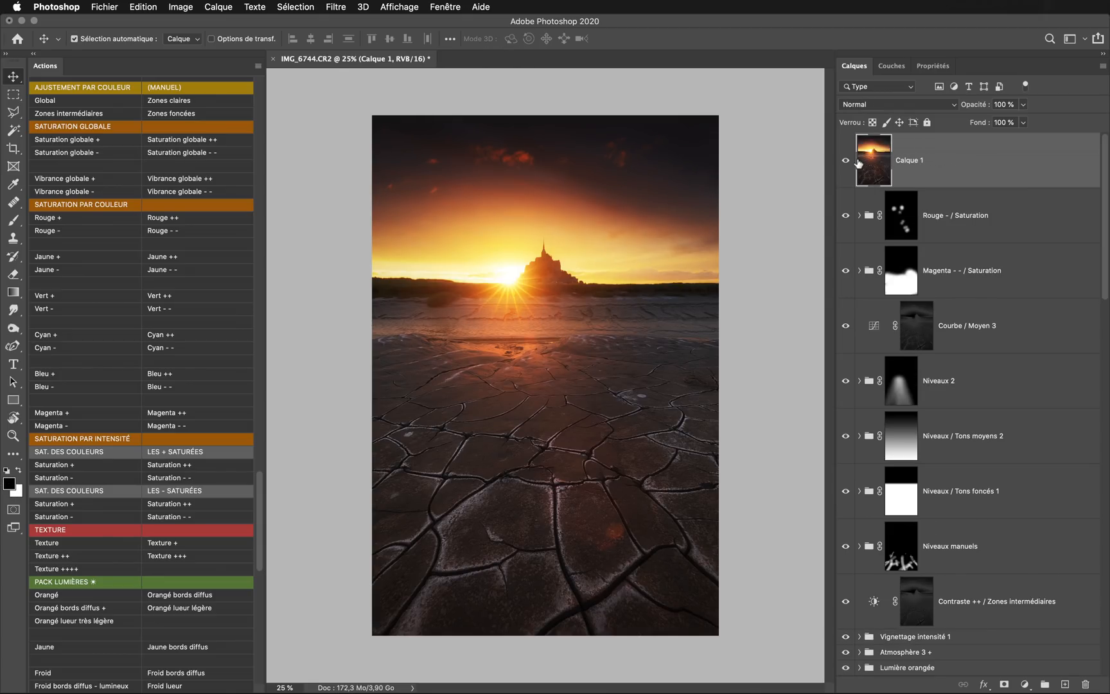
key(super+z)
key(super+shift+z)
key(super+z)
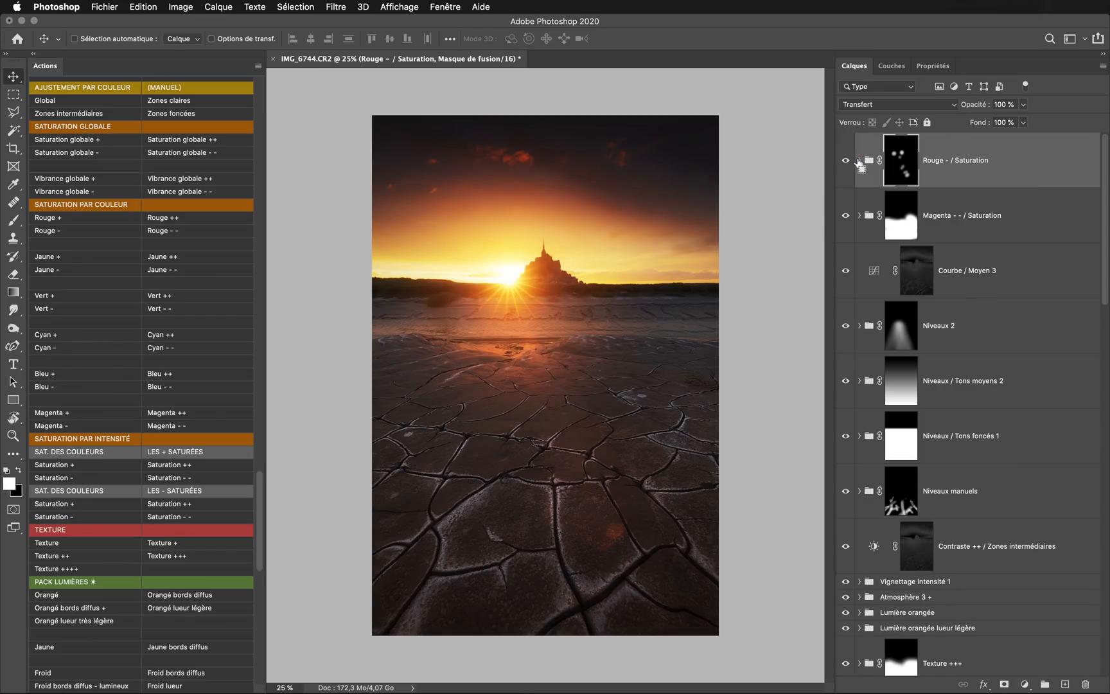
key(super+shift+z)
key(super+z)
key(super+shift+z)
key(super+z)
key(super+shift+z)
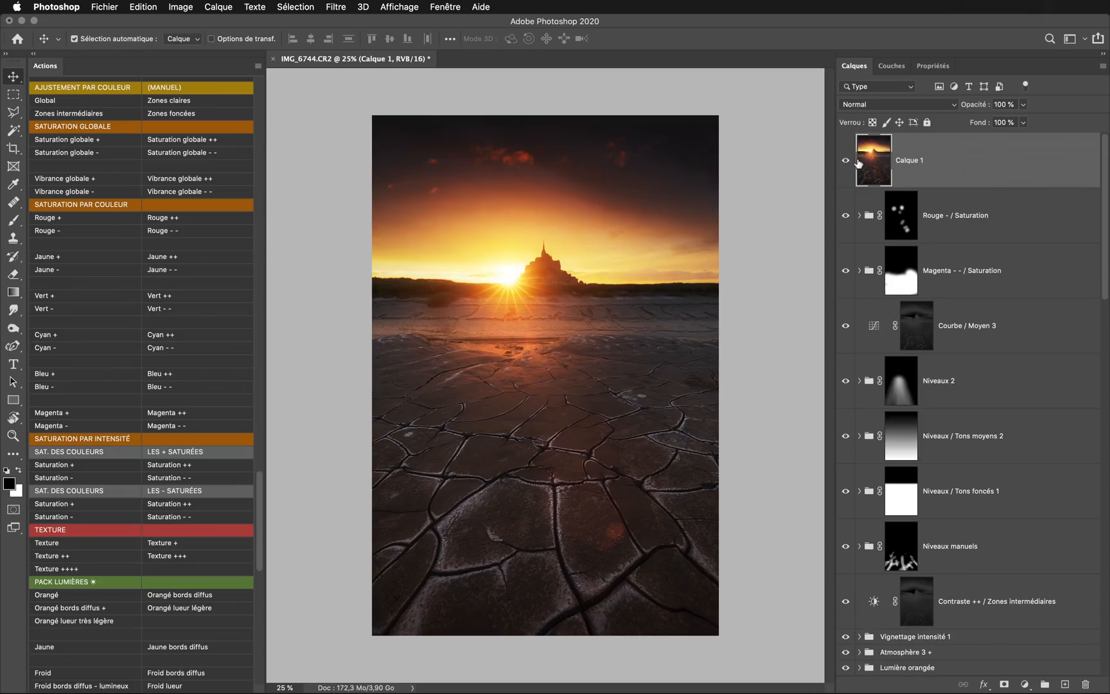
key(super+z)
key(super+shift+z)
Step: Compare the original IMG_6743.CR2 exposure shown alone with the finished image, leaving all layers visible
scroll(145, 371, down, 15)
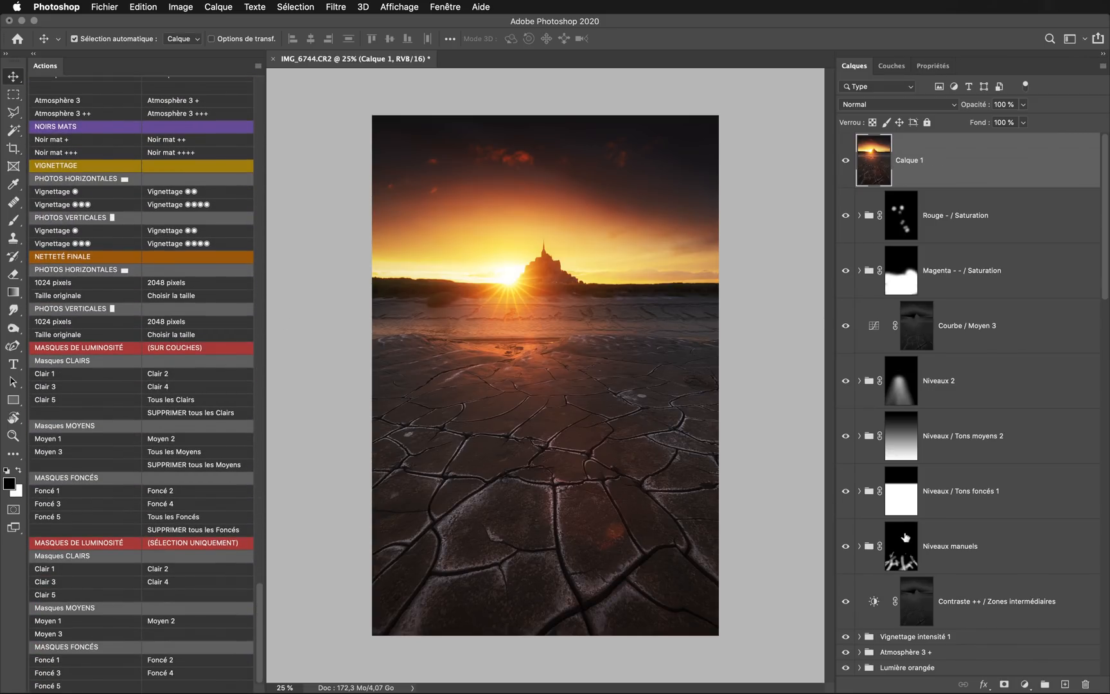
scroll(905, 537, down, 15)
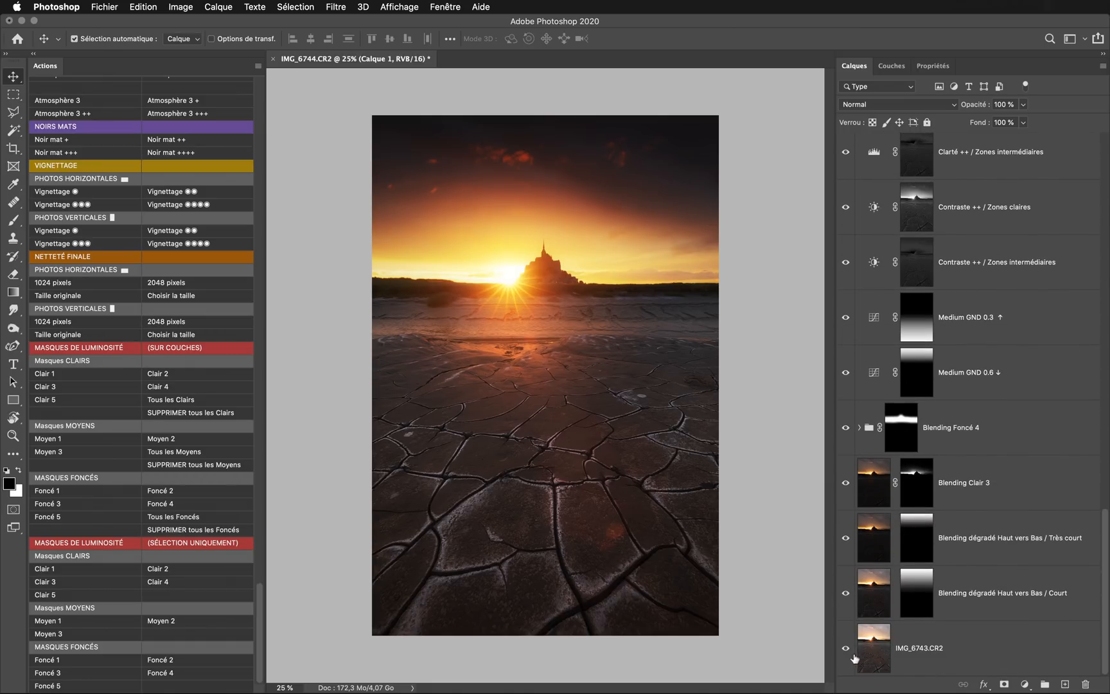
alt+click(846, 649)
alt+click(846, 649)
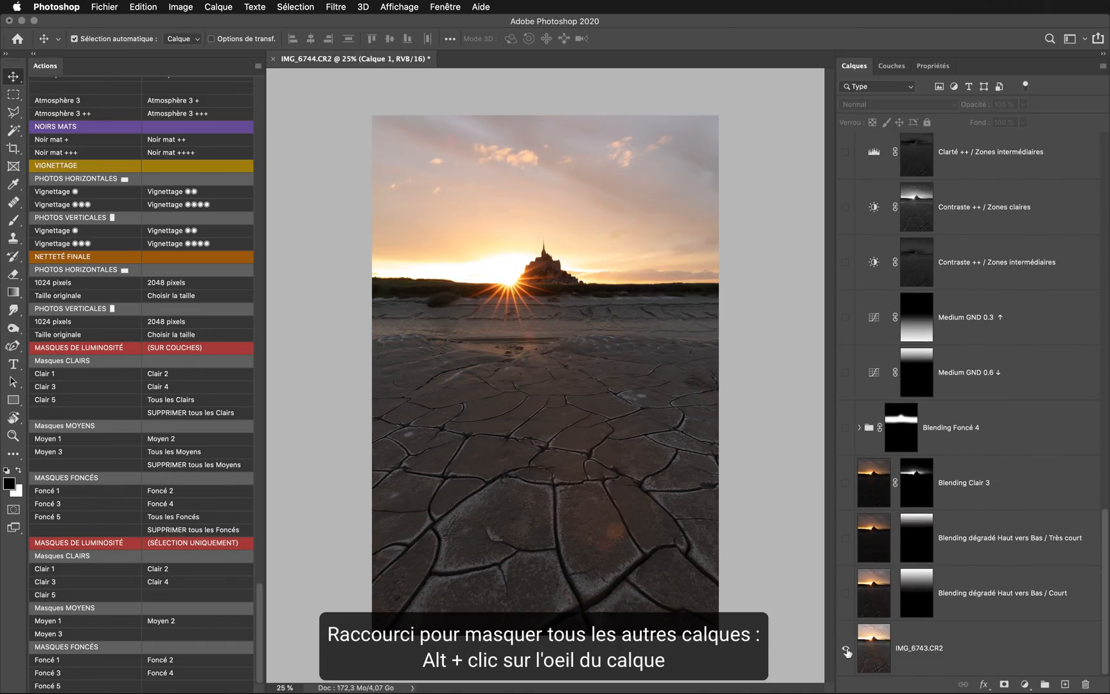
alt+click(847, 649)
alt+click(846, 649)
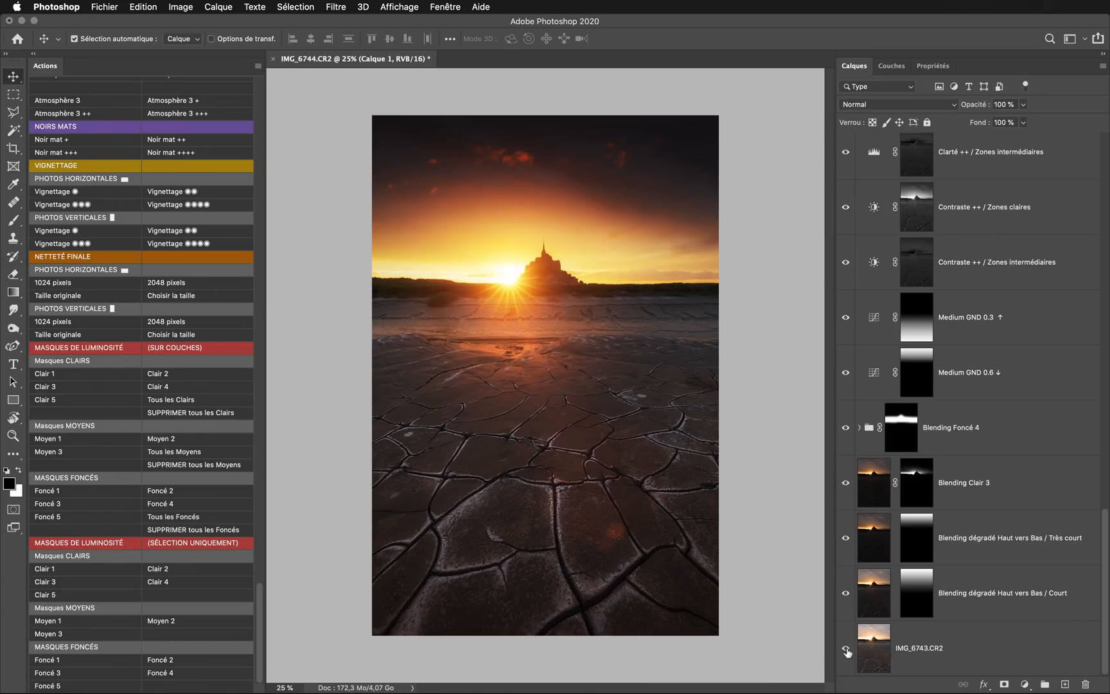
alt+click(846, 649)
alt+click(846, 649)
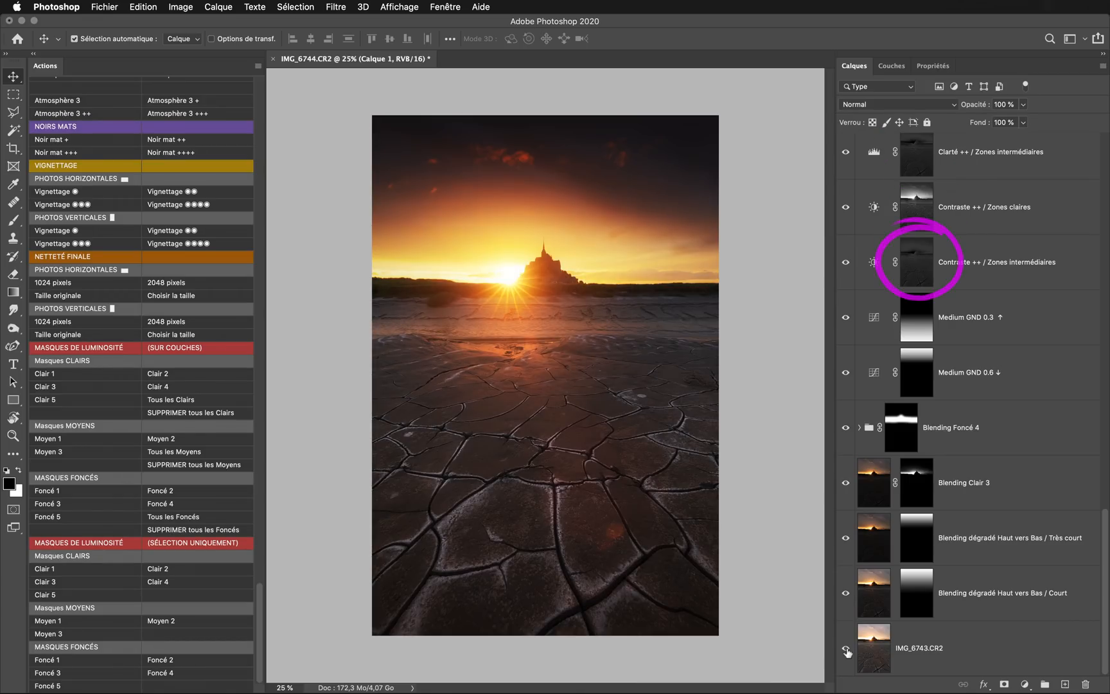
alt+click(846, 649)
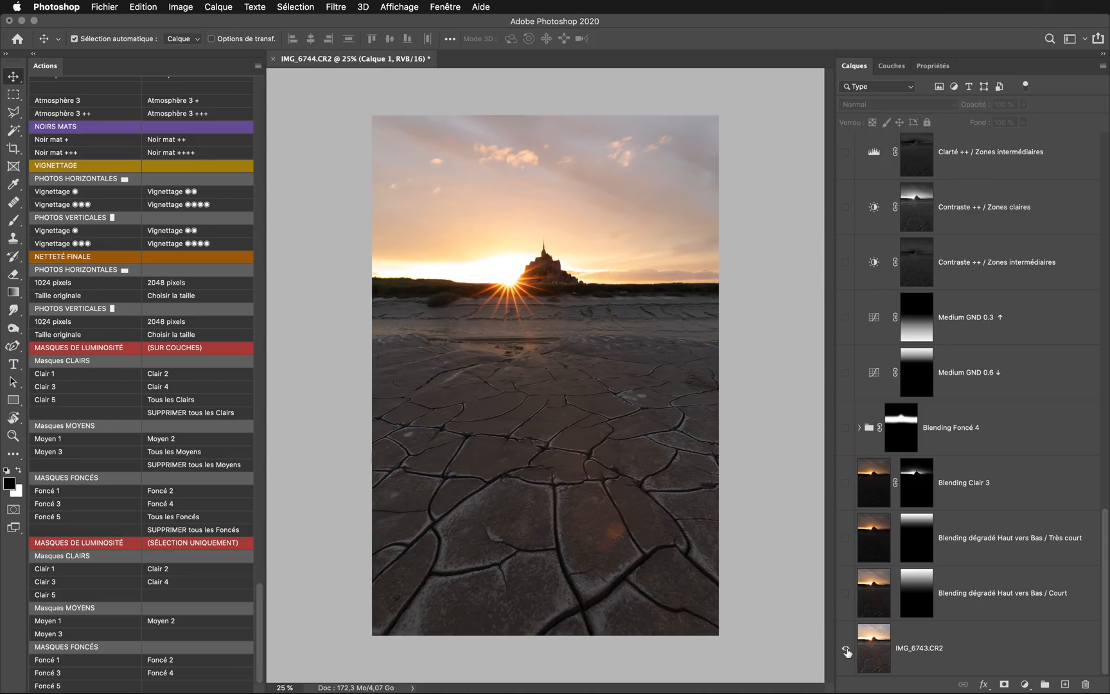
alt+click(846, 651)
alt+click(846, 650)
alt+click(846, 651)
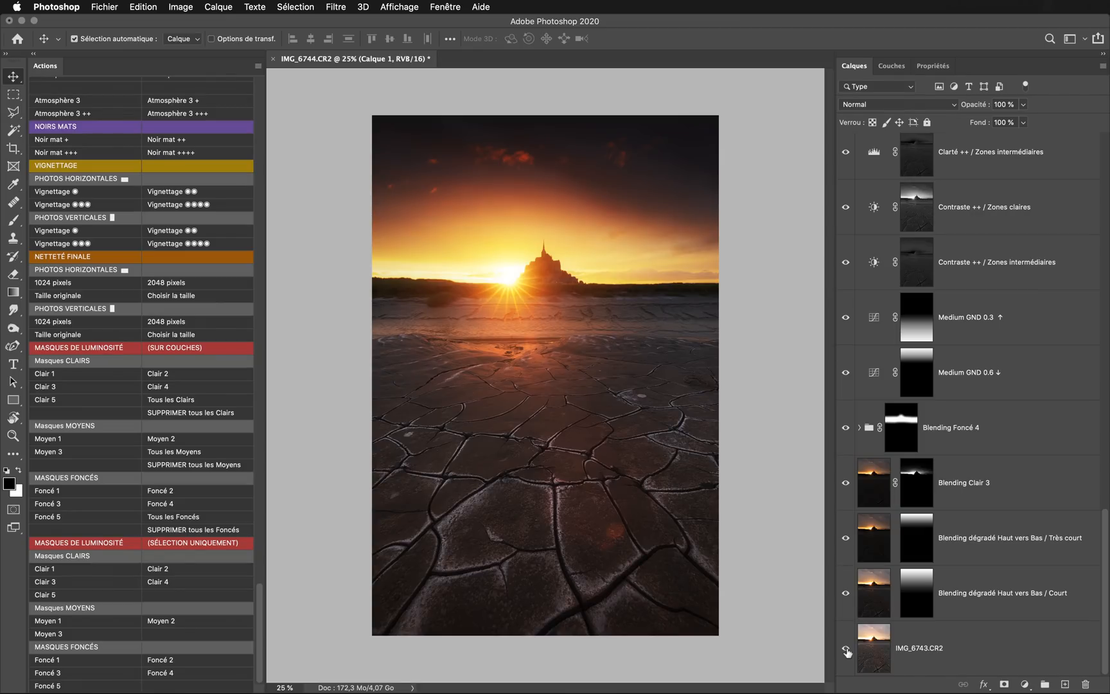
alt+click(846, 650)
alt+click(847, 650)
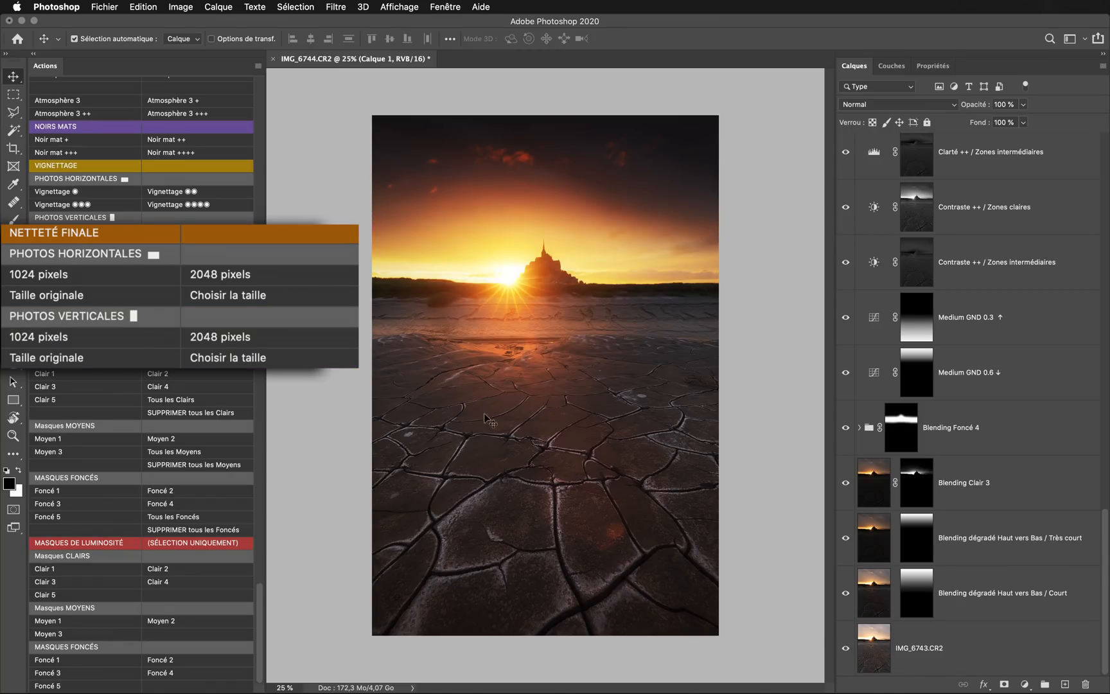
Step: Apply the final sharpening action for vertical photos at 2048 pixels and view the sharpened copy full screen
click(300, 338)
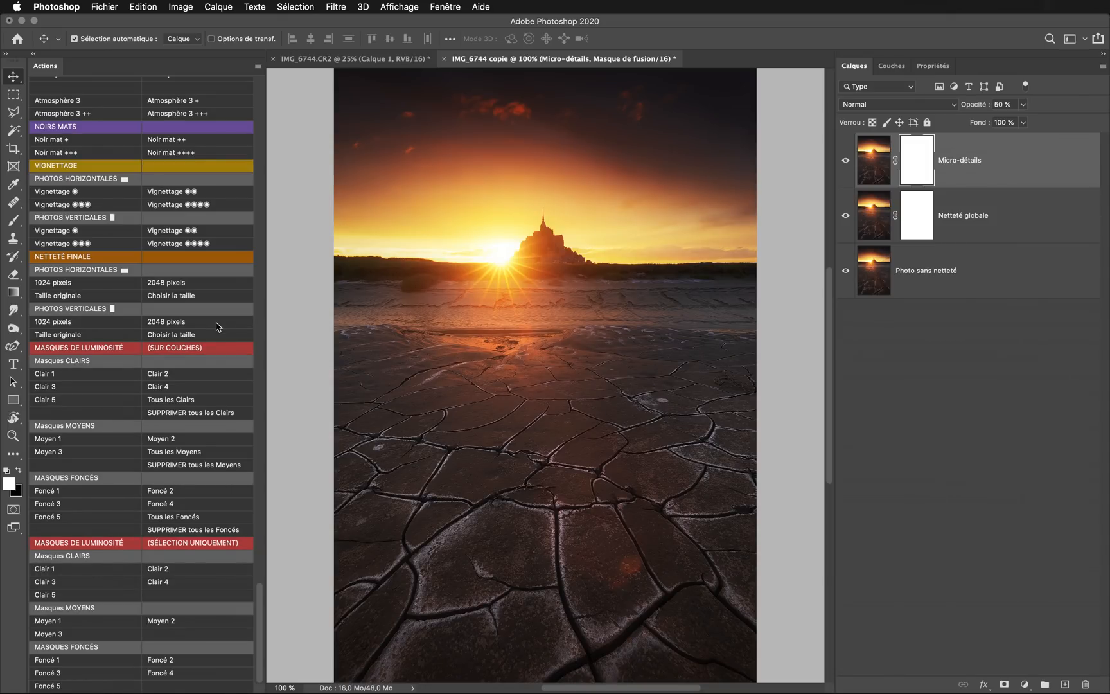
key(f)
key(f)
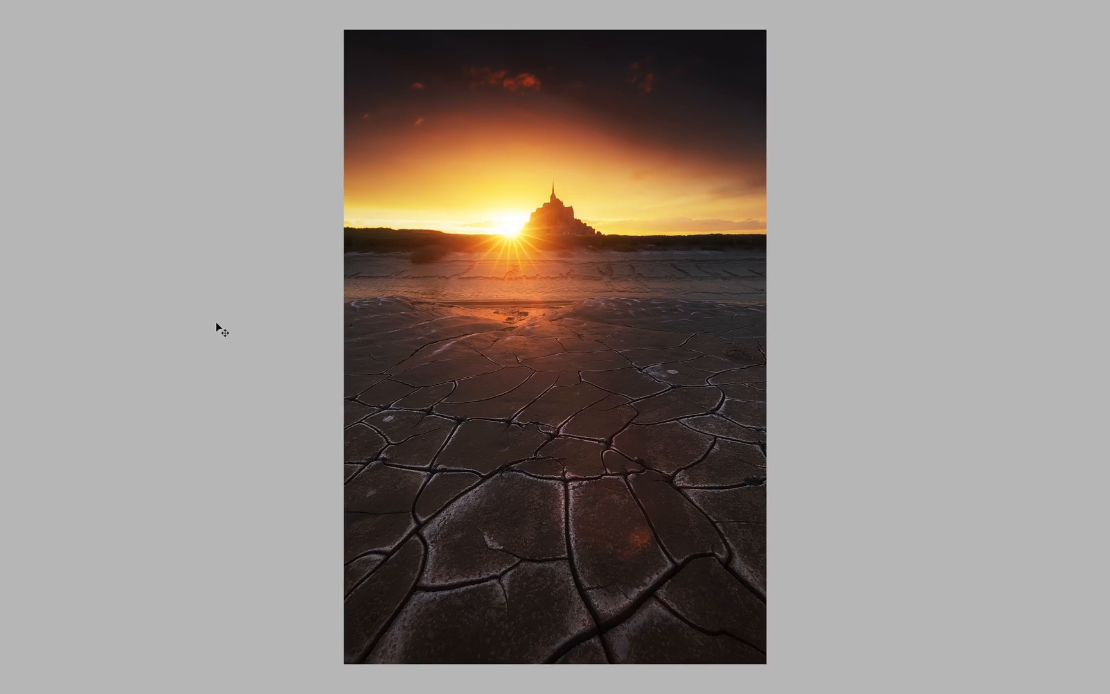